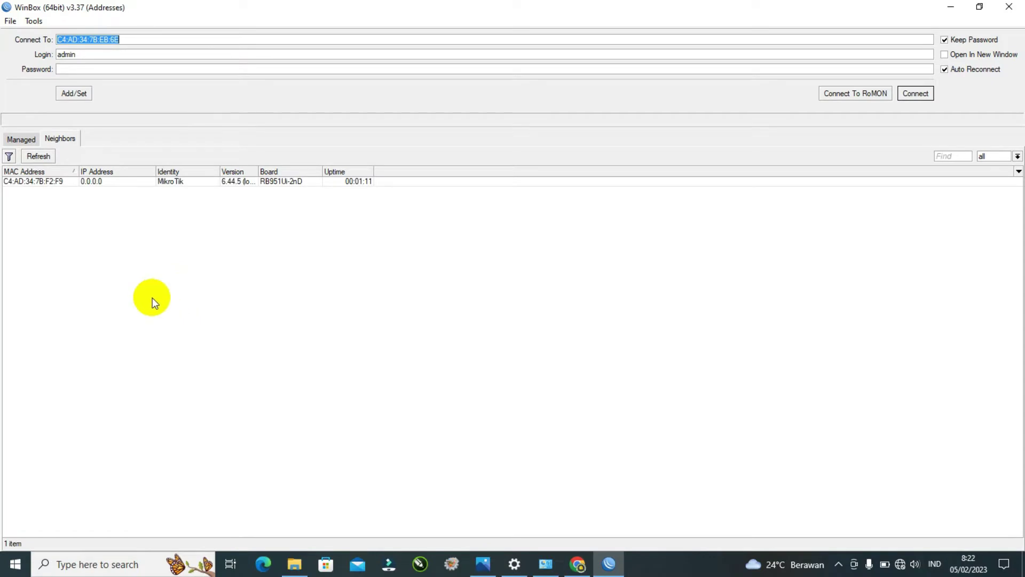
Step: Connect to the discovered MikroTik RB951Ui-2nD by its MAC address with login admin and no password, and maximize the session window
click(118, 246)
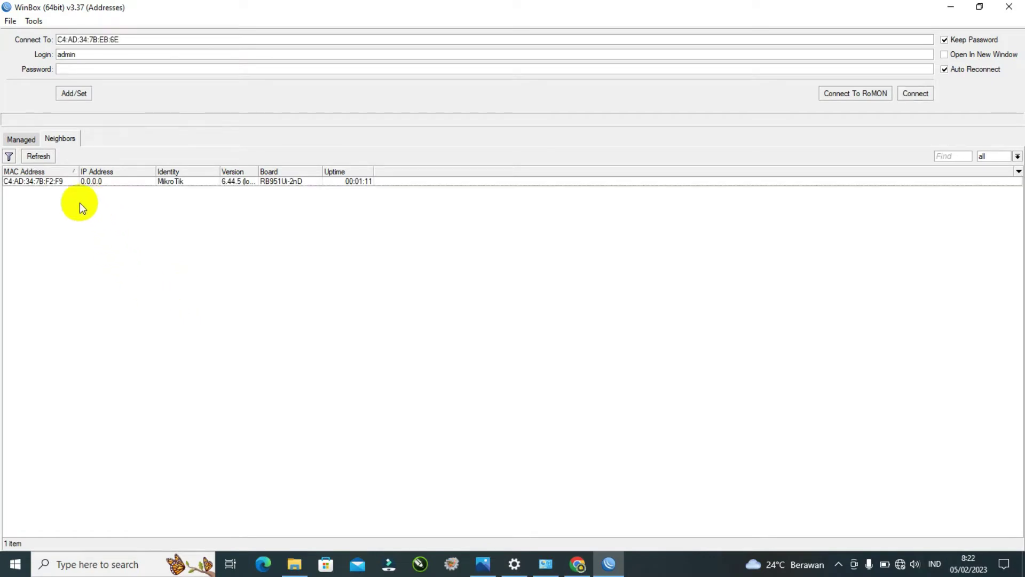
click(43, 184)
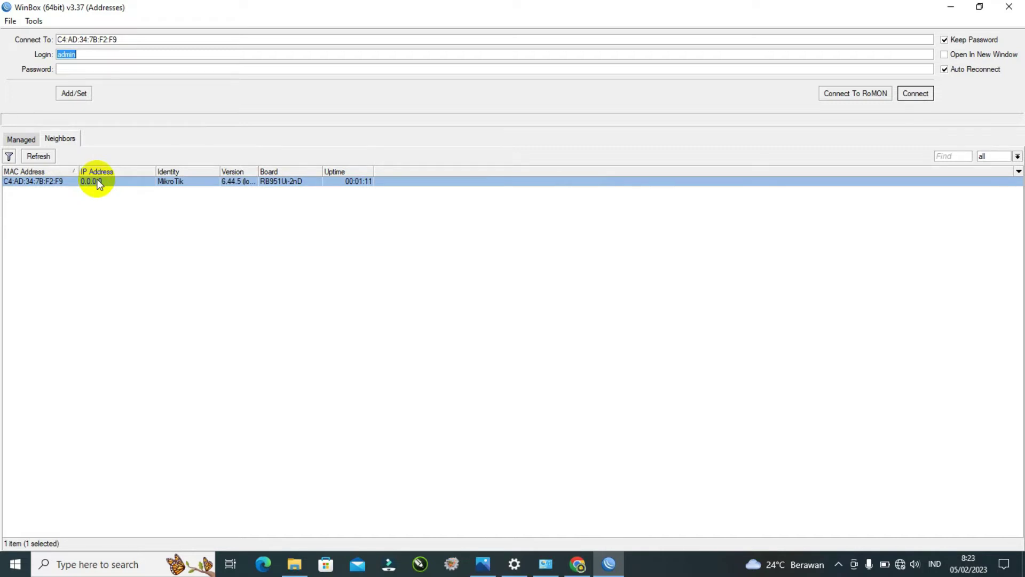
click(108, 193)
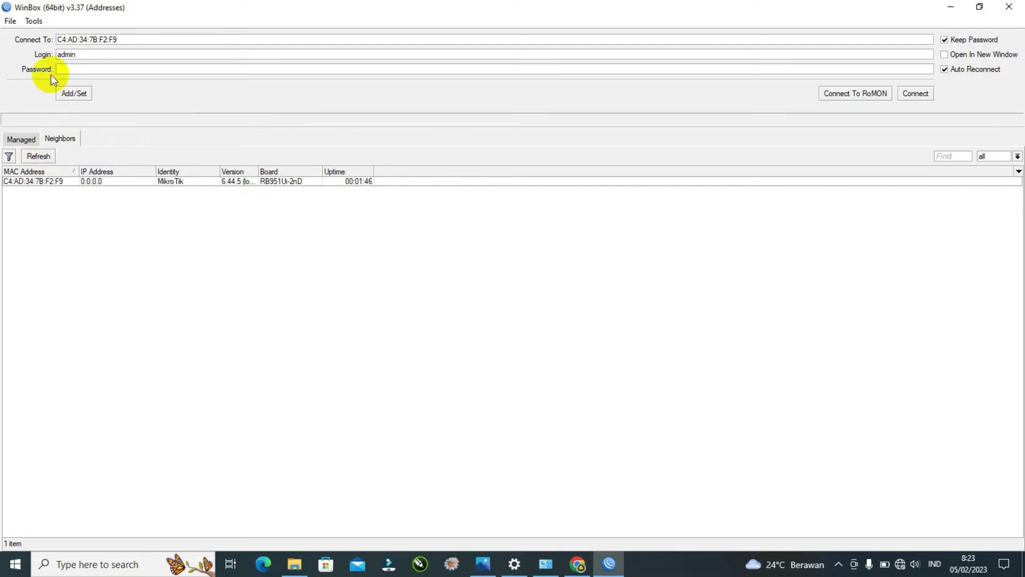
click(23, 182)
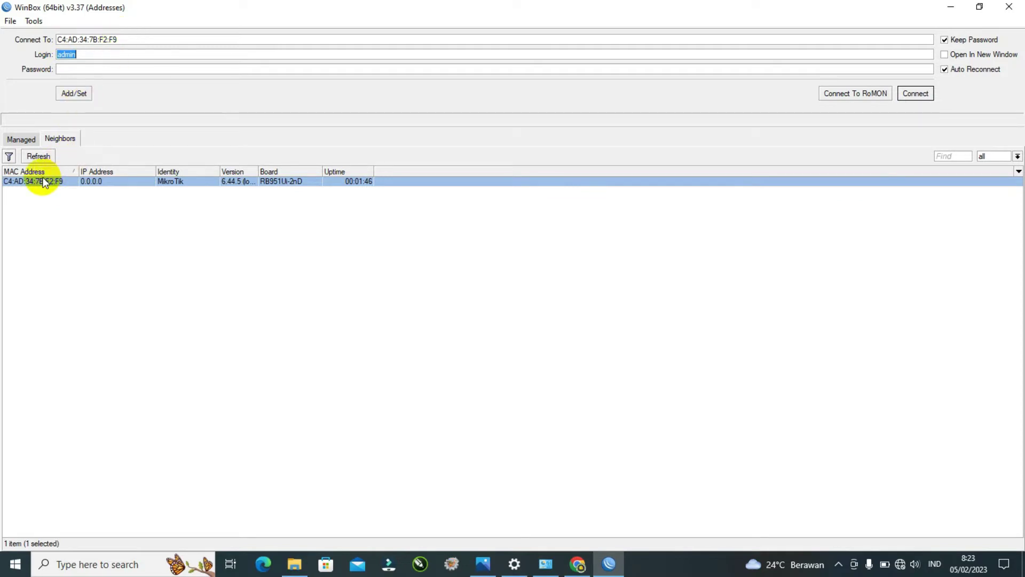
click(97, 55)
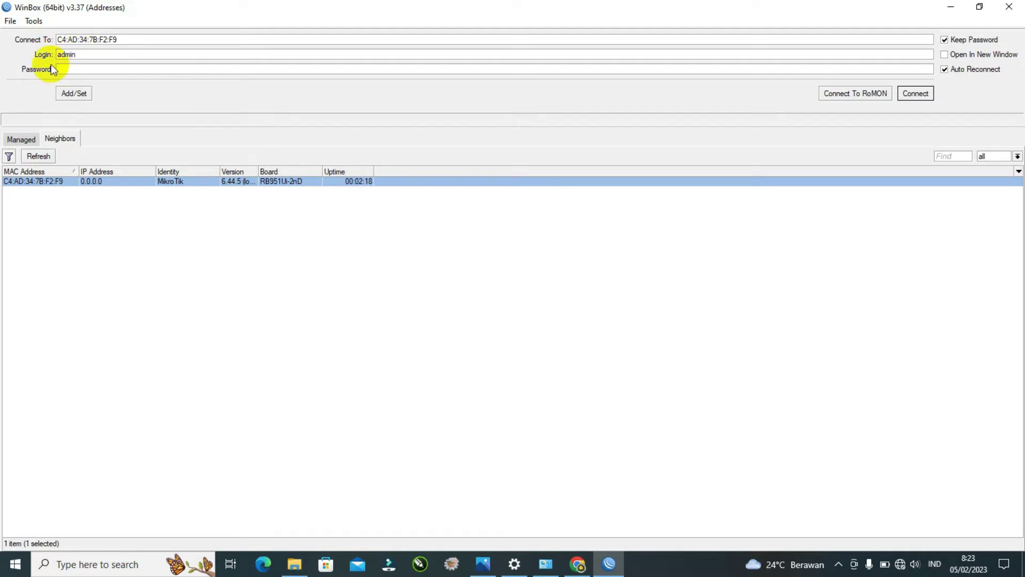
click(78, 68)
click(60, 138)
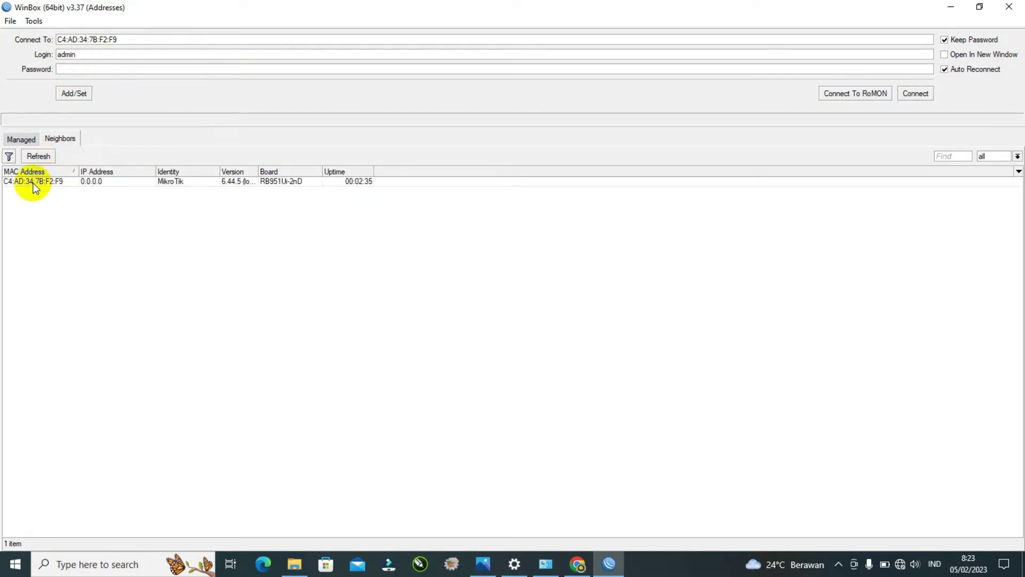
click(35, 182)
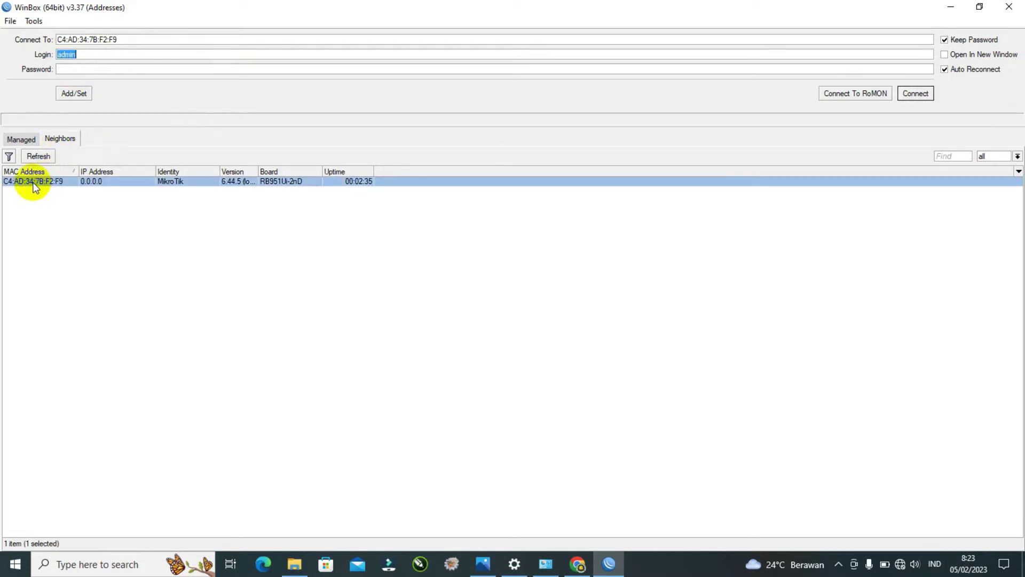
click(923, 94)
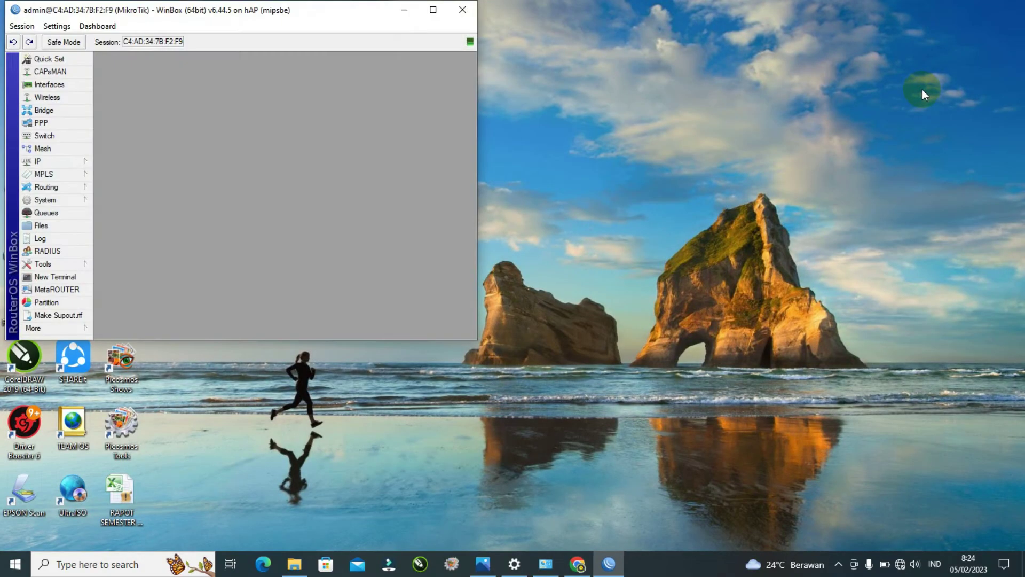
click(434, 3)
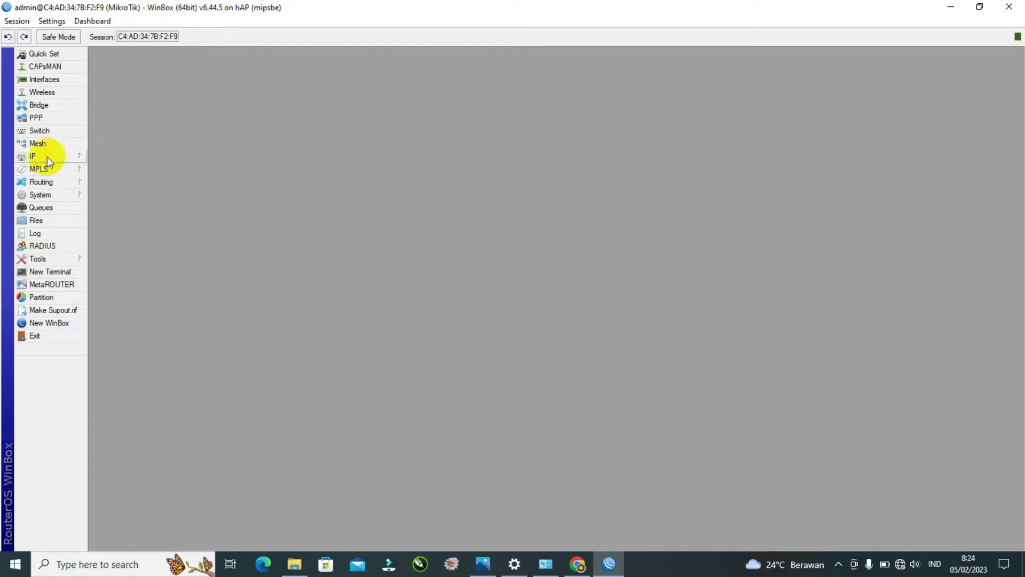
Step: Set the router's system identity to TKJ
click(58, 193)
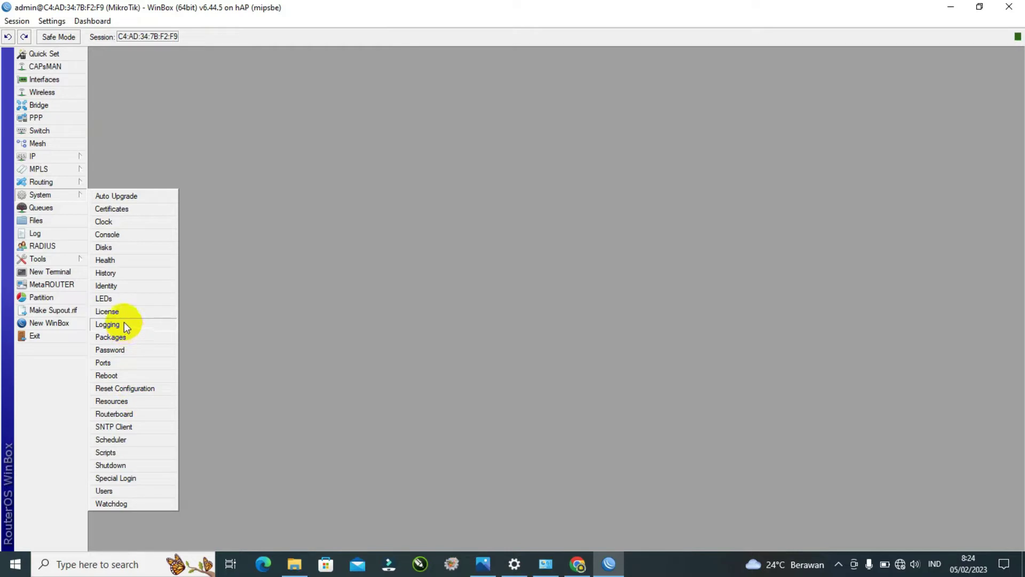
click(125, 287)
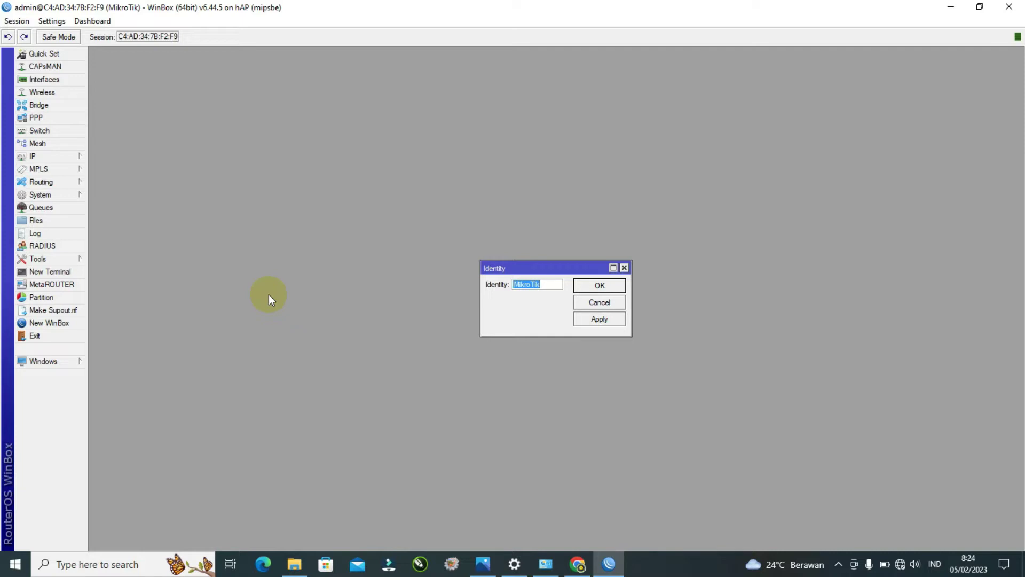
text(TKJ)
click(589, 323)
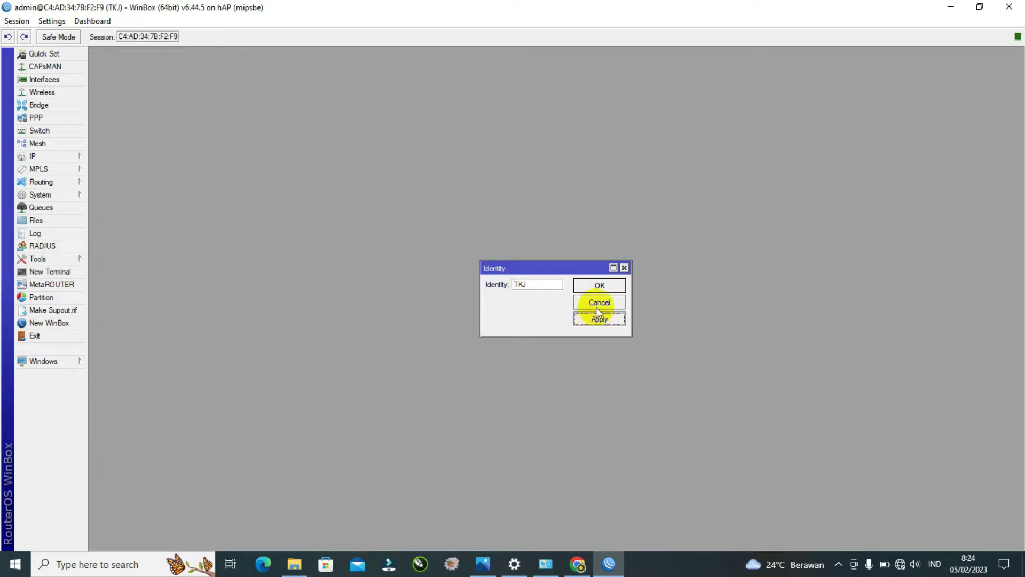
click(596, 284)
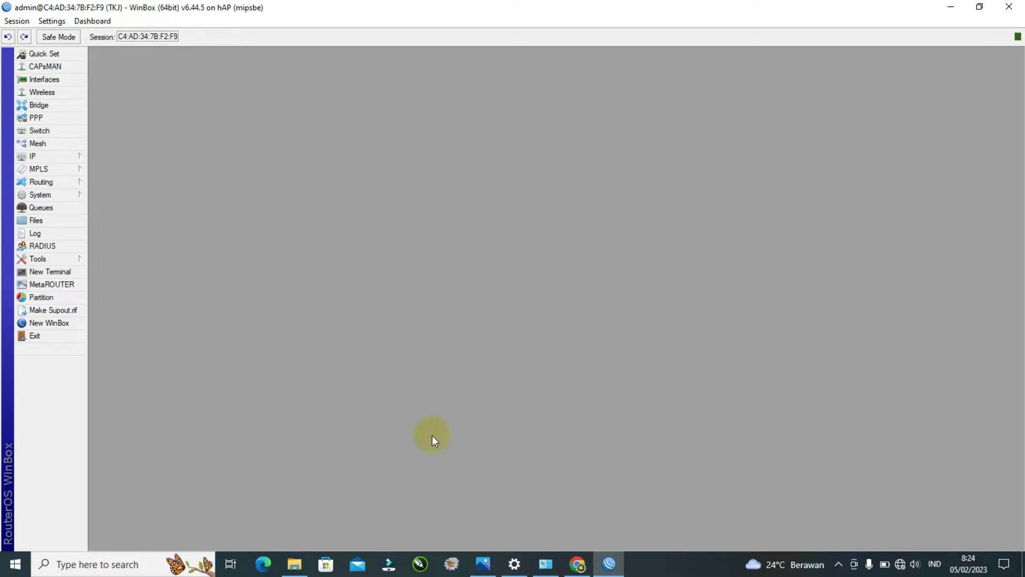
Step: Switch to the Photos window to examine the network topology diagram, particularly the internet port's connection, and return to WinBox
click(482, 564)
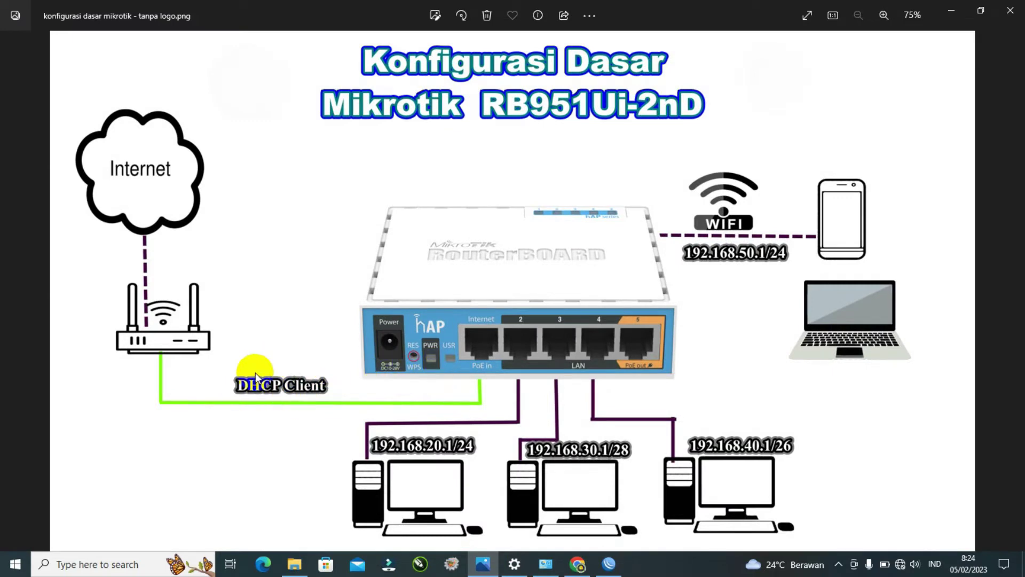
click(475, 354)
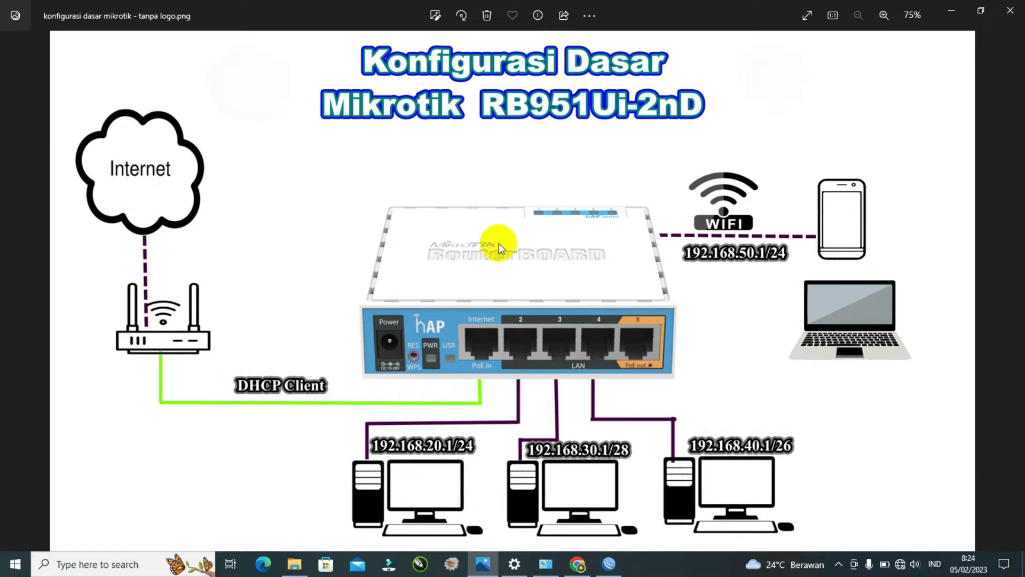
click(951, 11)
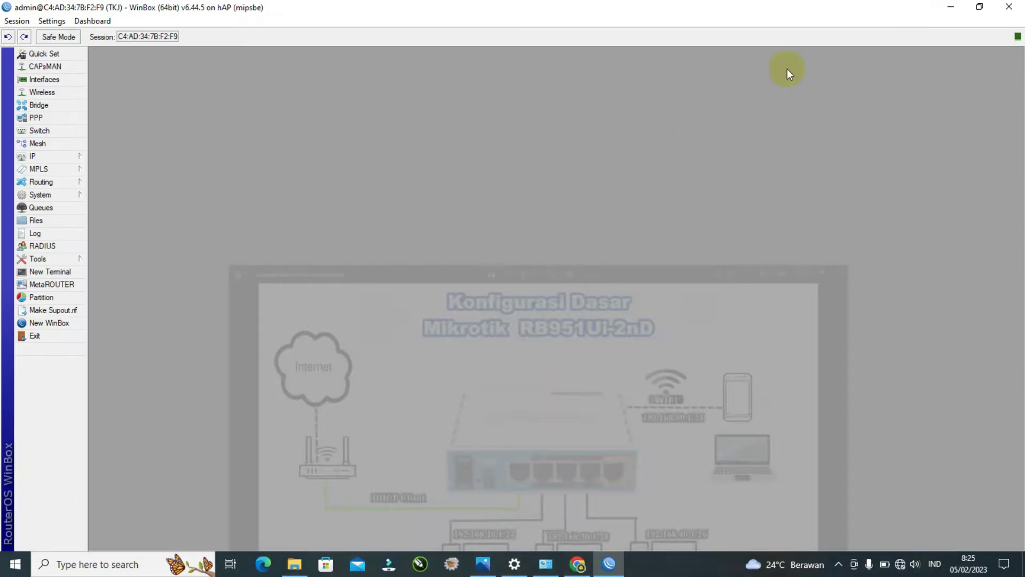
Step: Check the router's existing DHCP client entries and IP address list, and close both lists
click(51, 157)
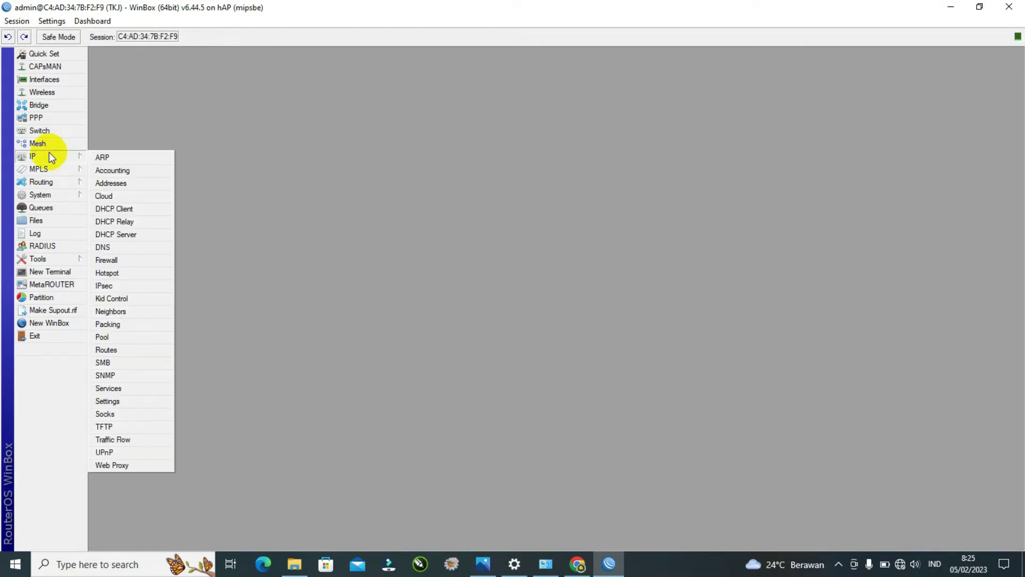
click(145, 213)
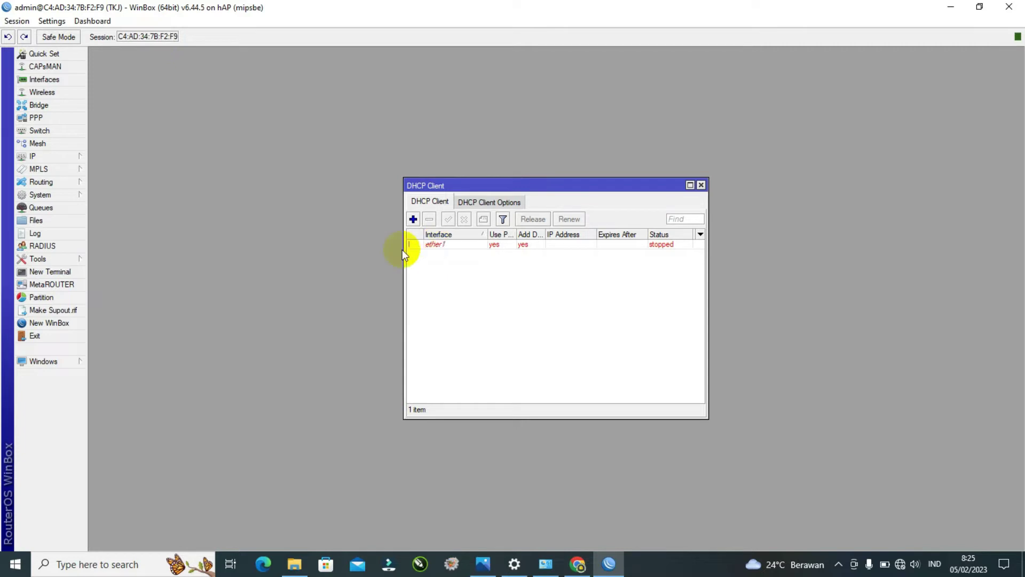
click(62, 156)
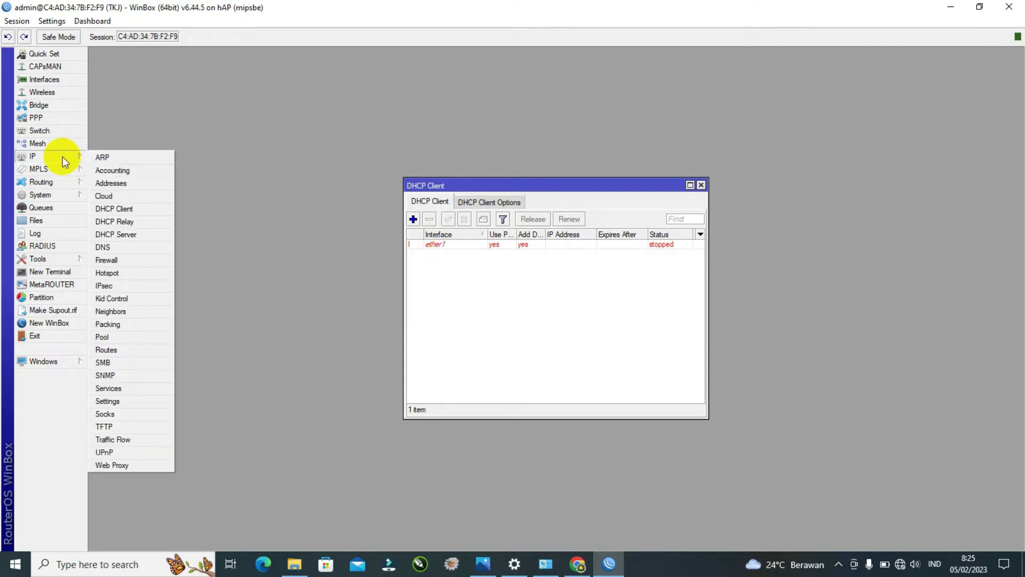
click(120, 183)
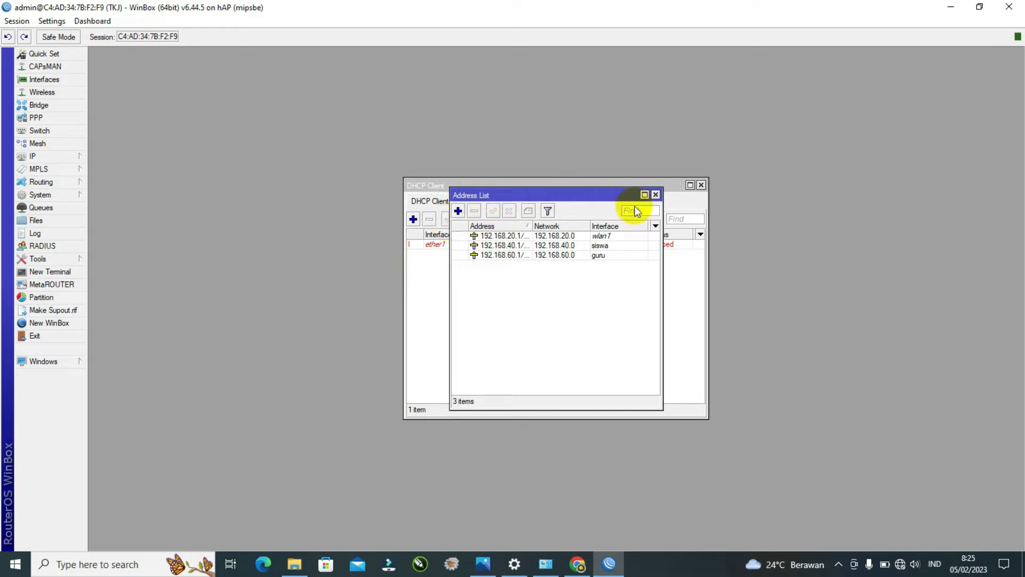
click(656, 194)
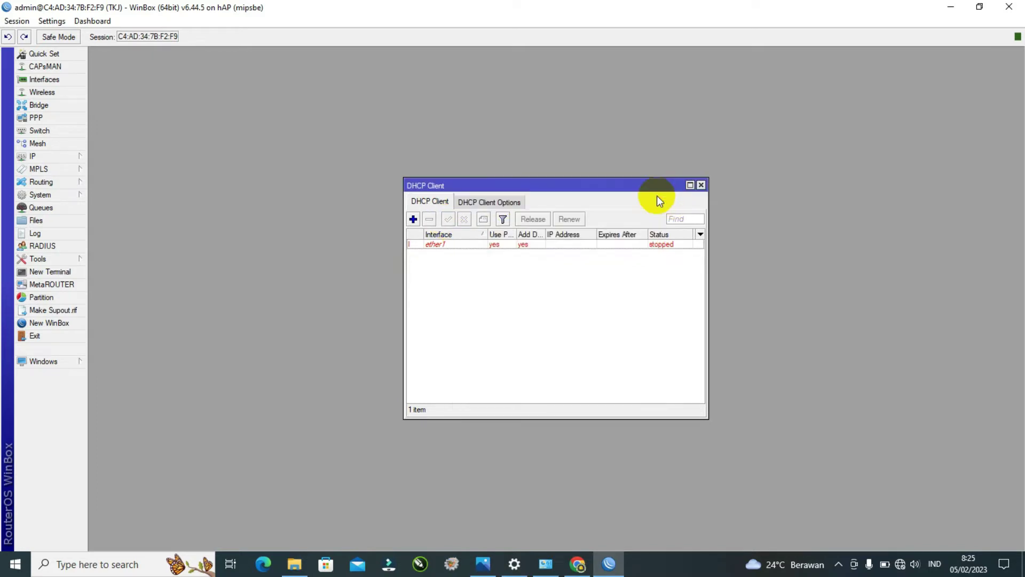
click(700, 185)
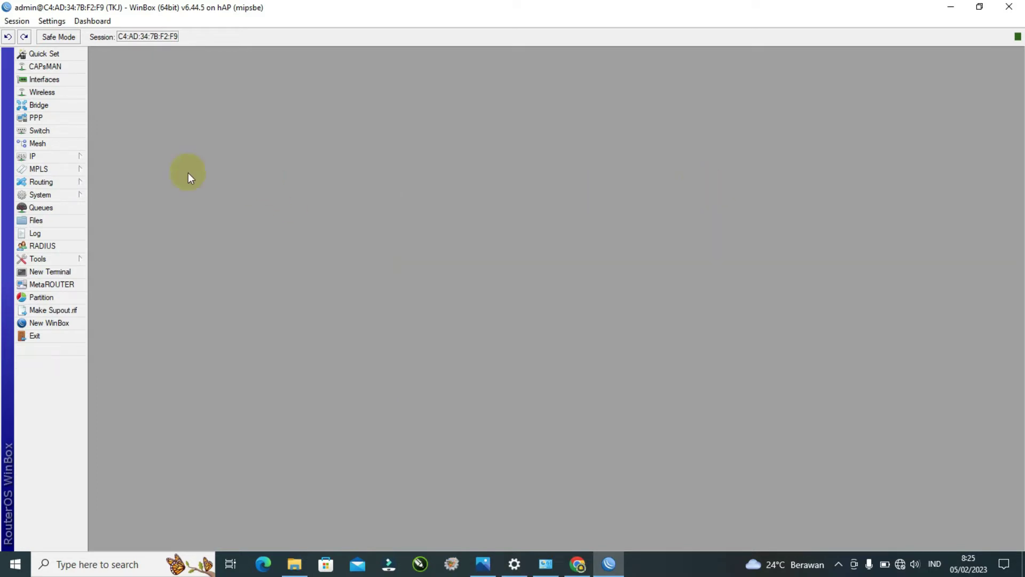
Step: Reset the router's configuration with No Default Configuration and Do Not Backup enabled, and confirm the reboot
click(63, 196)
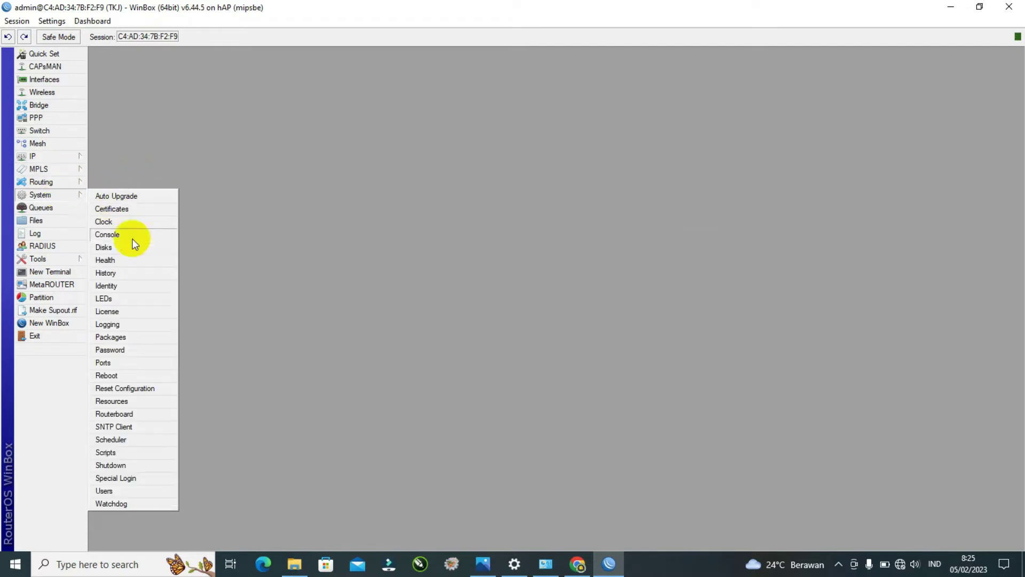
click(152, 391)
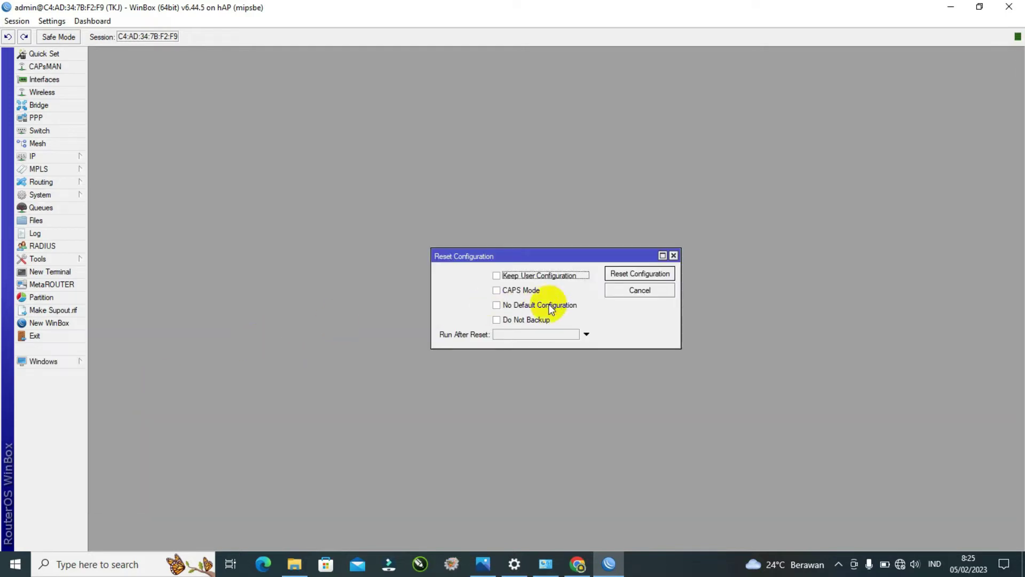
click(502, 306)
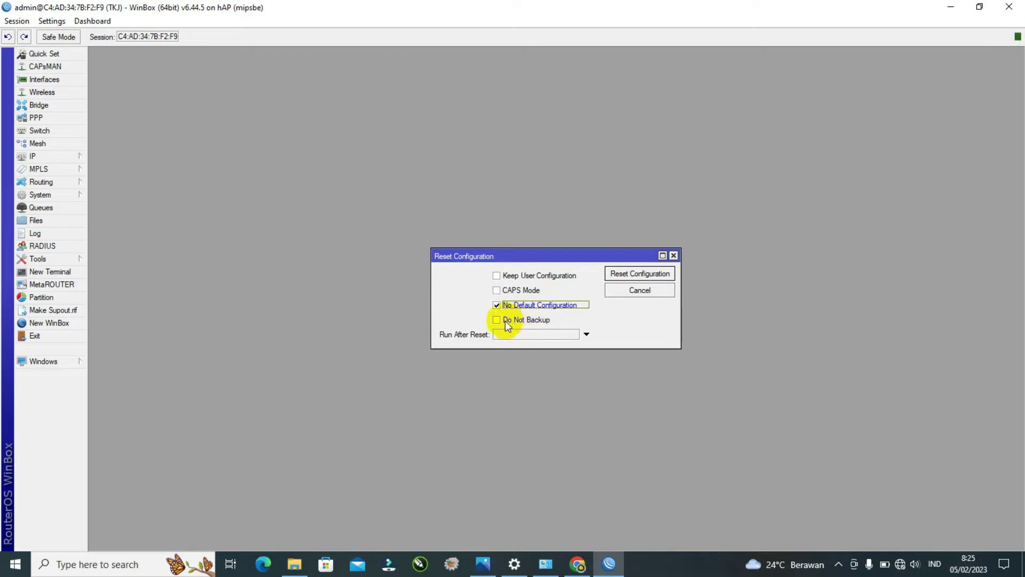
click(505, 322)
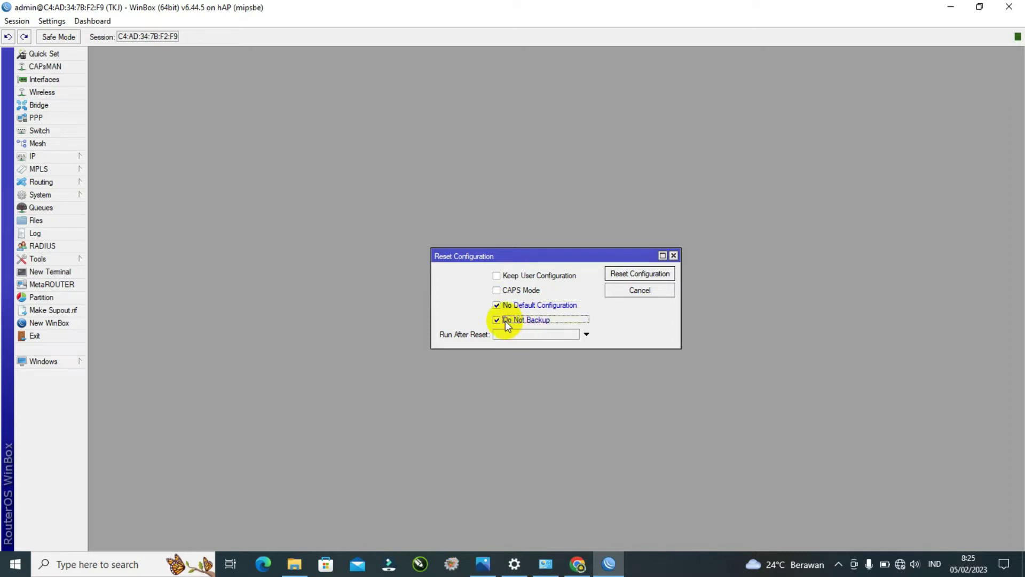
click(633, 274)
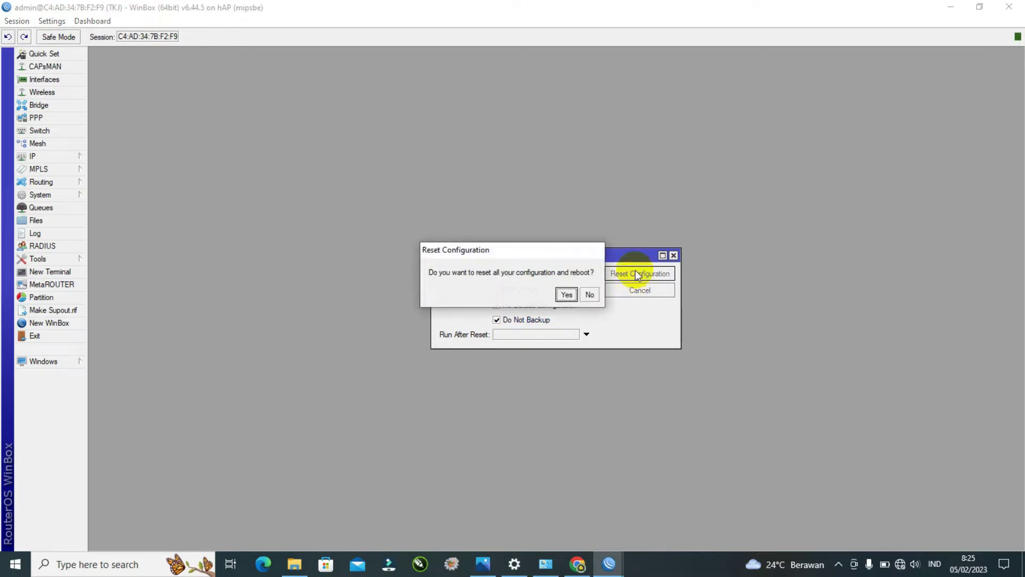
click(566, 295)
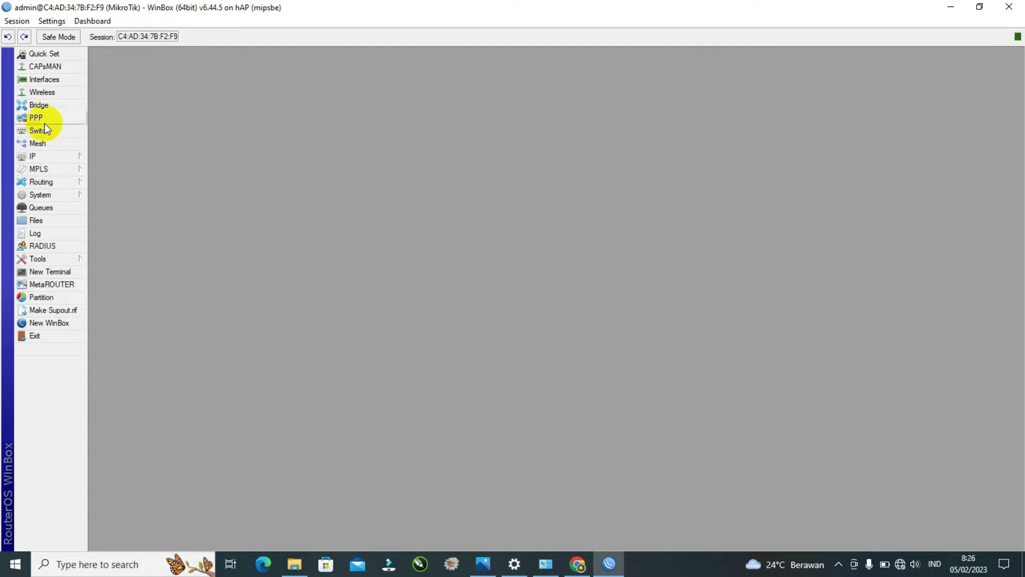
Step: Examine the router's interface list, including ether2, and its IP address list after the reset, and close both
click(43, 79)
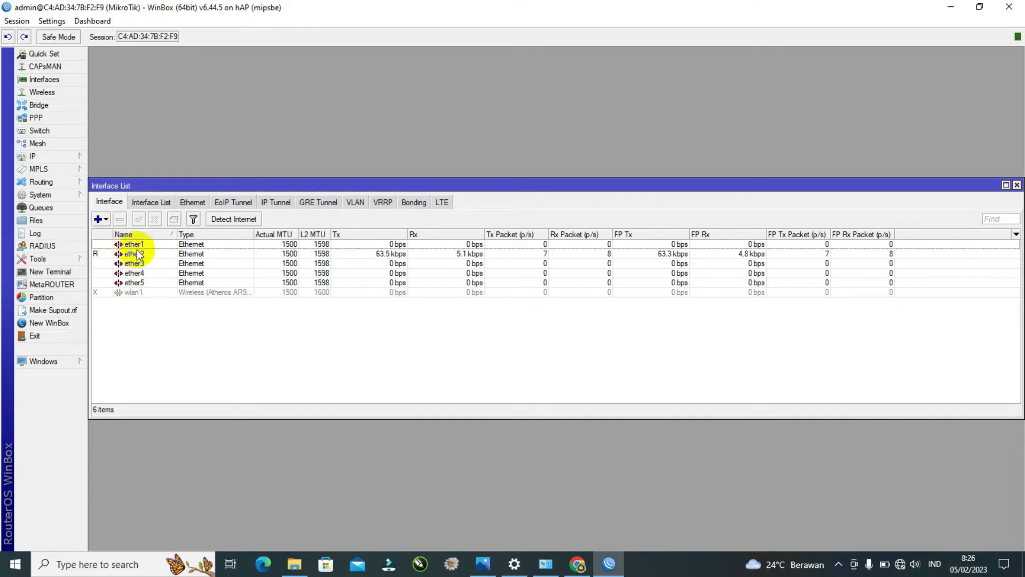
click(103, 257)
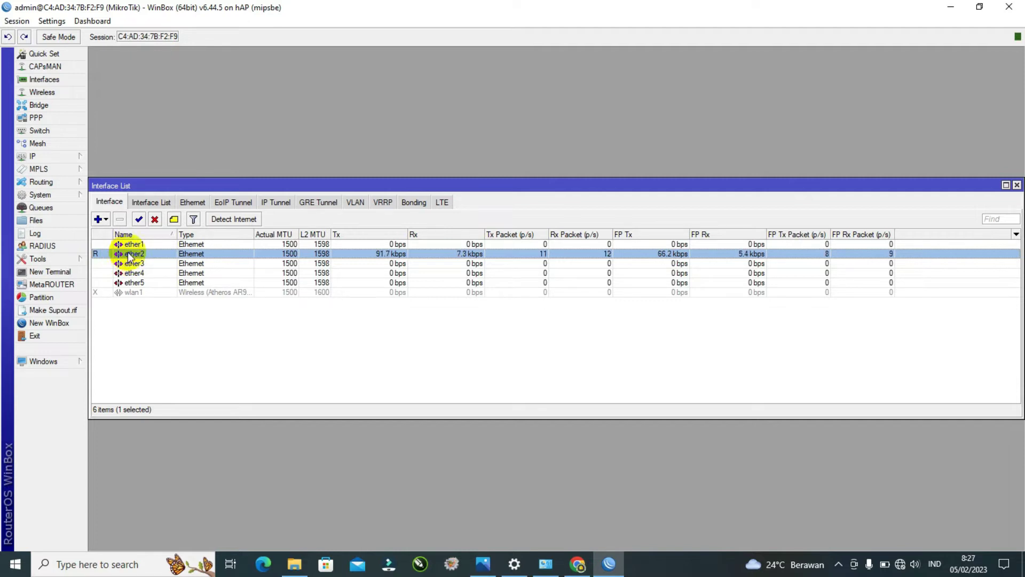
click(47, 157)
click(140, 185)
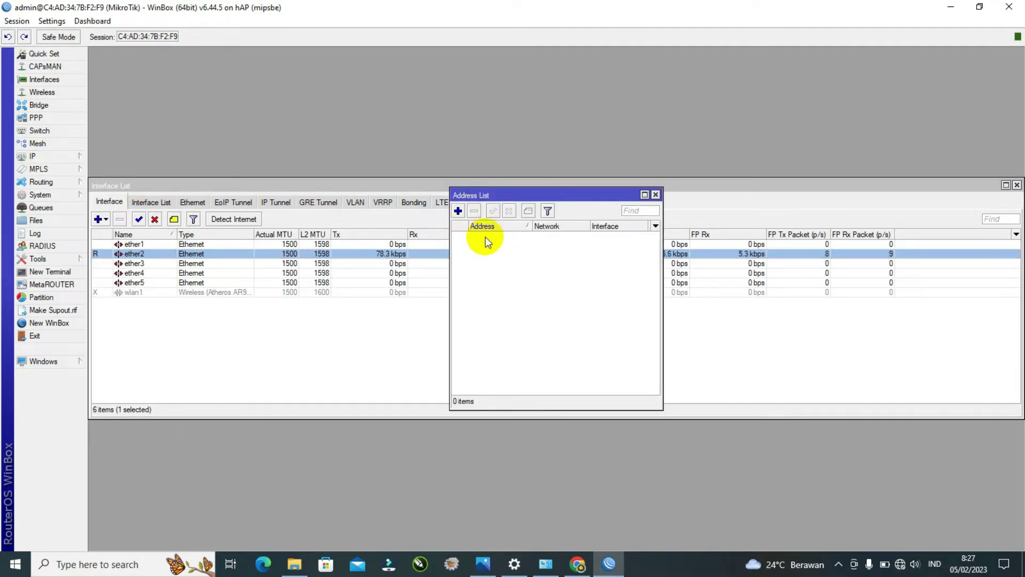
click(656, 194)
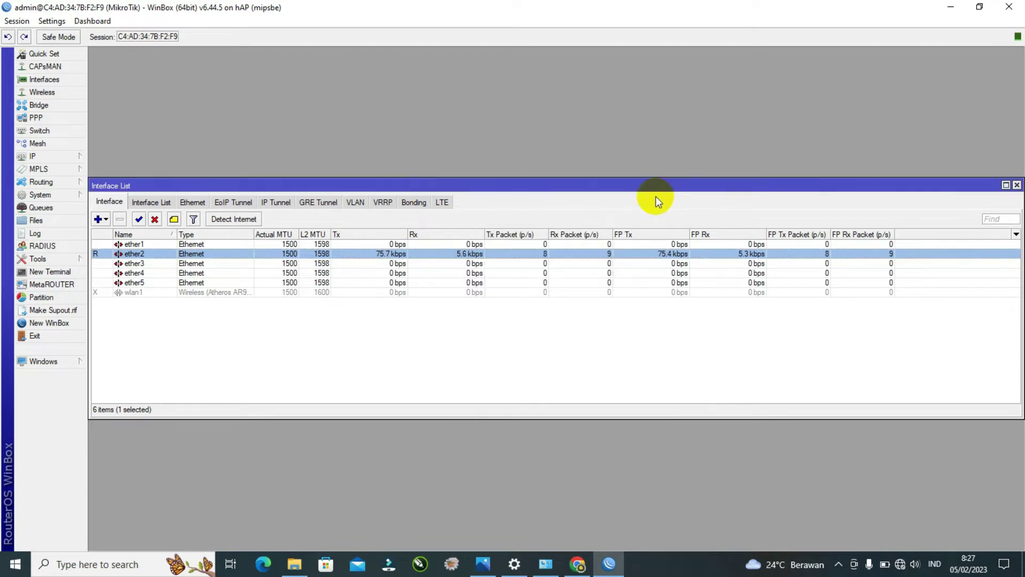
click(1017, 186)
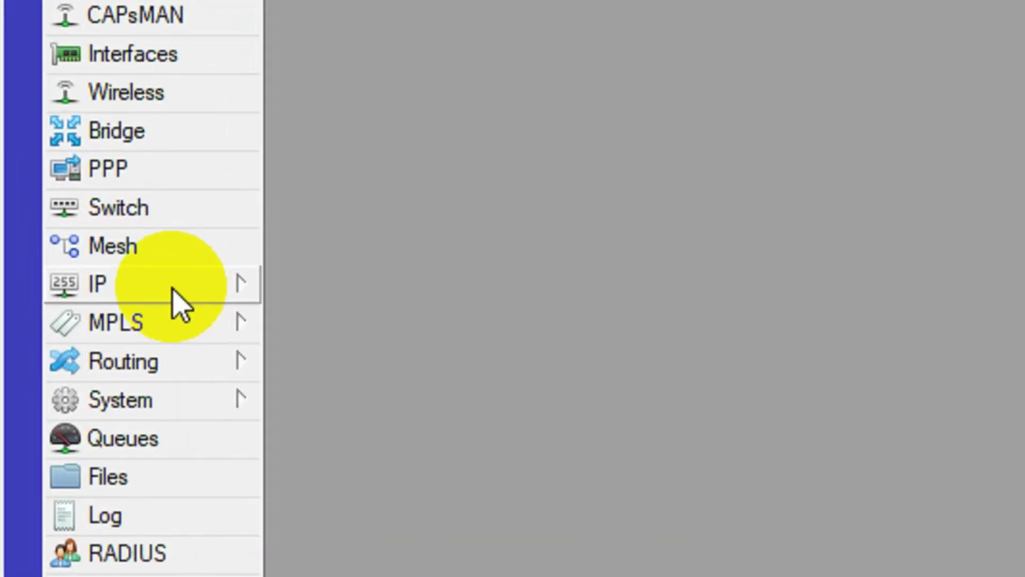
Step: Add a DHCP client on interface ether1, keeping Use Peer DNS, Use Peer NTP and Add Default Route enabled
click(176, 299)
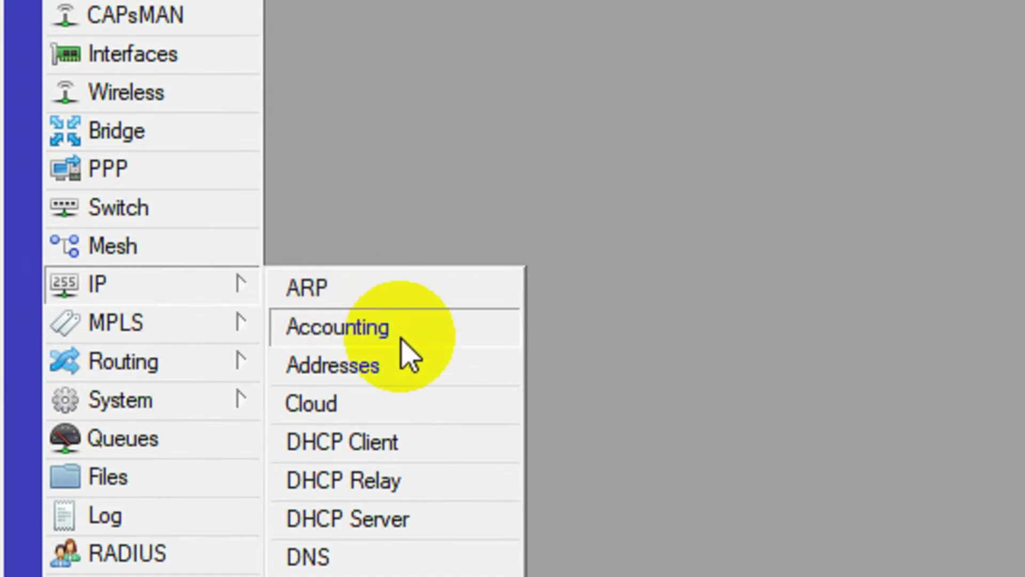
click(435, 452)
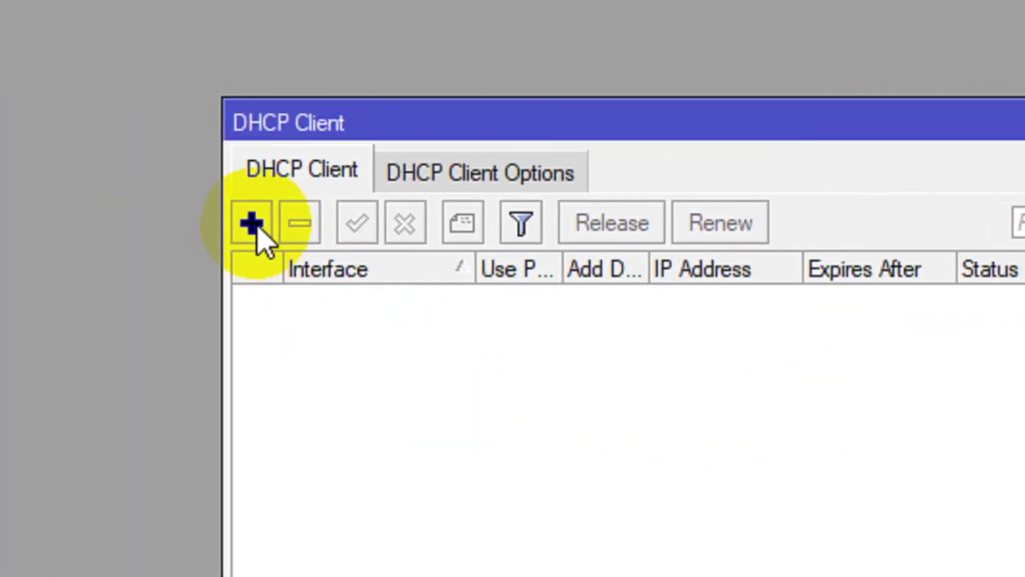
click(257, 230)
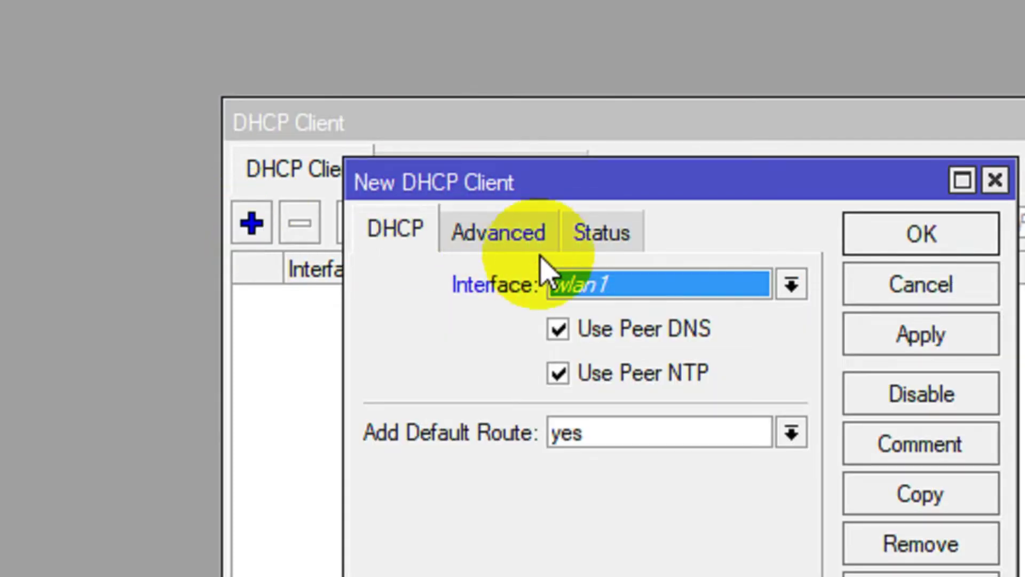
click(665, 297)
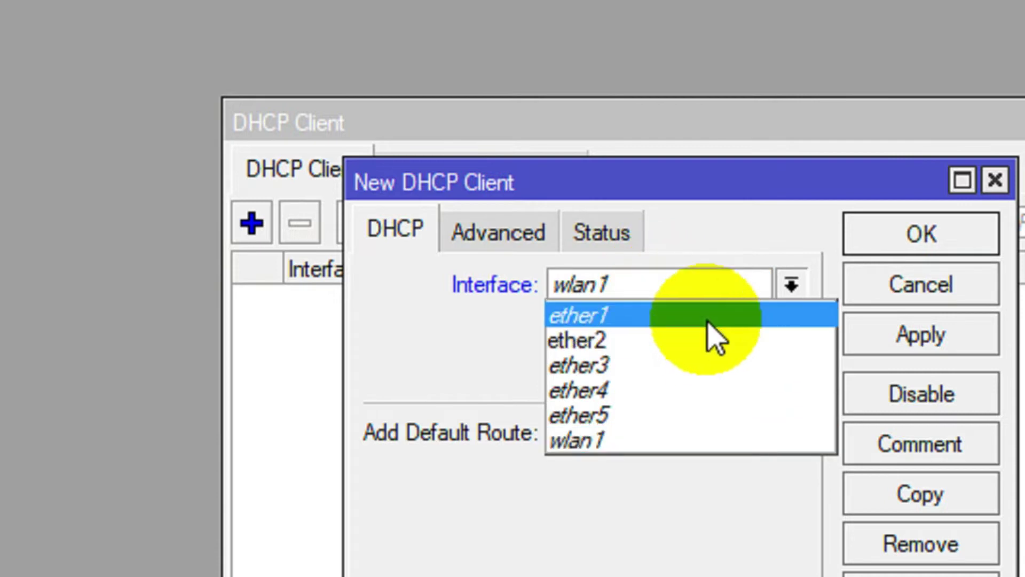
click(708, 317)
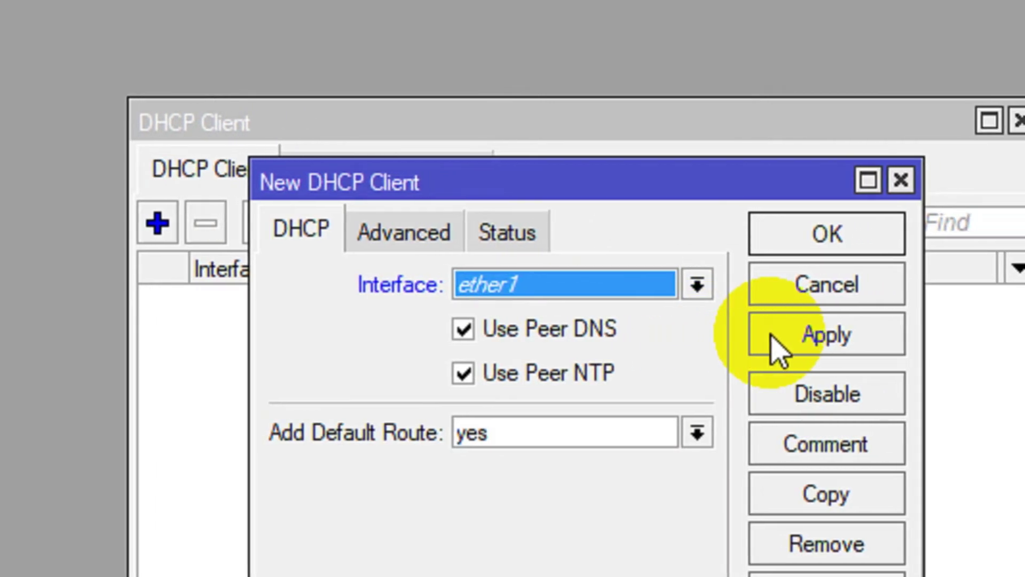
click(777, 347)
click(809, 246)
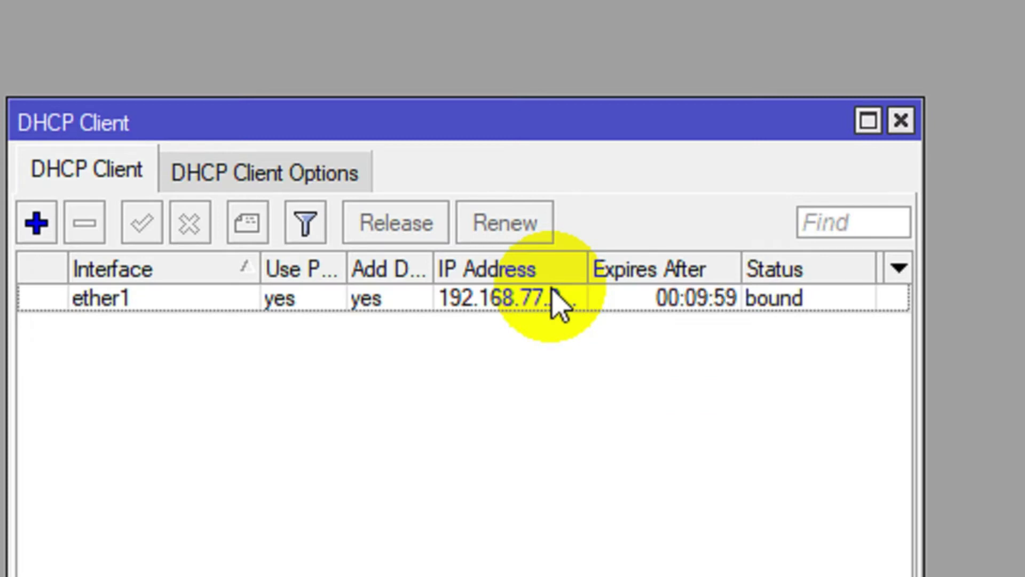
Step: Check the IP address obtained by the ether1 DHCP client, widening its column, and open the router's IP address list
mouse_move(560, 304)
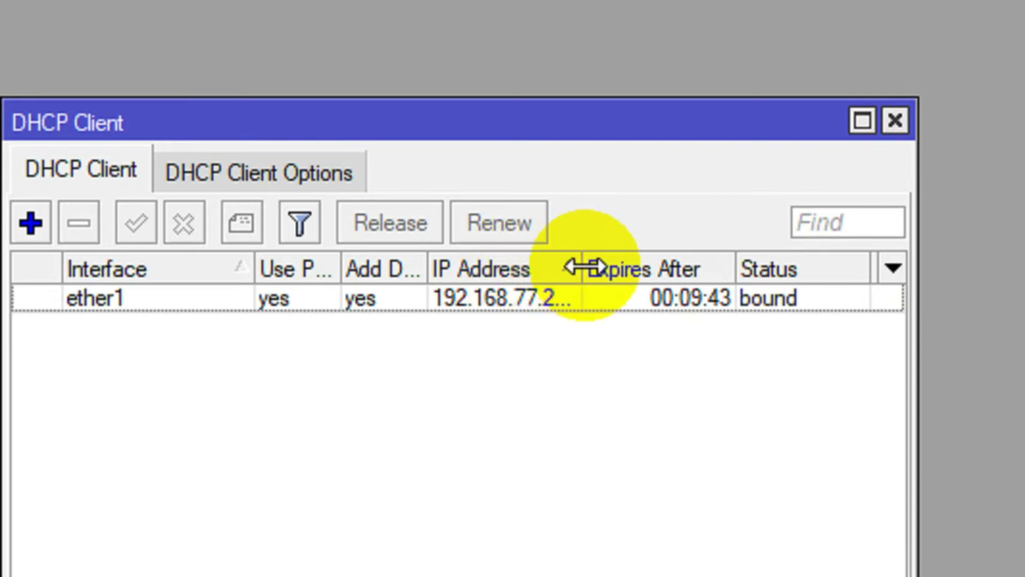
drag(582, 268, 632, 269)
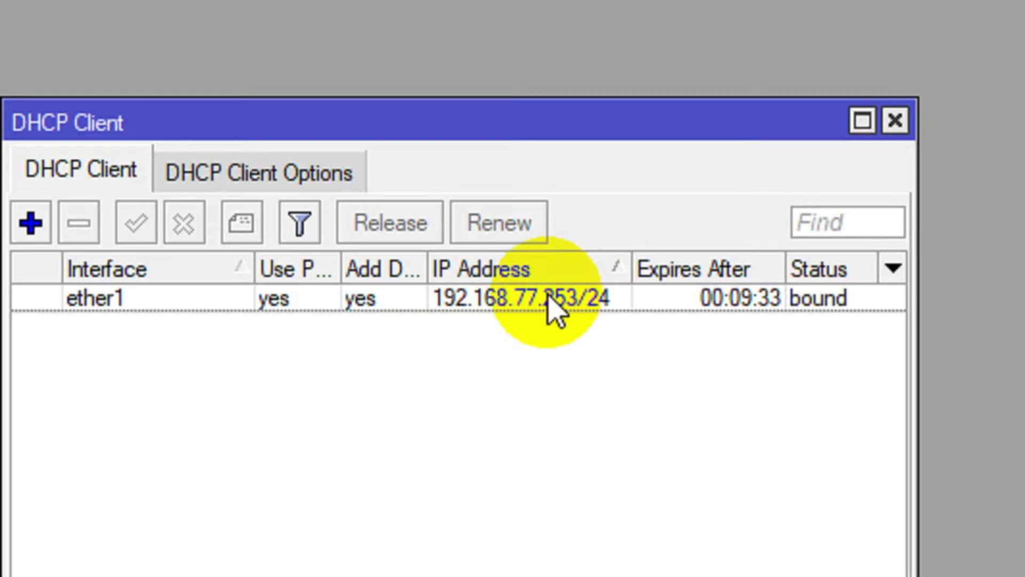
mouse_move(554, 311)
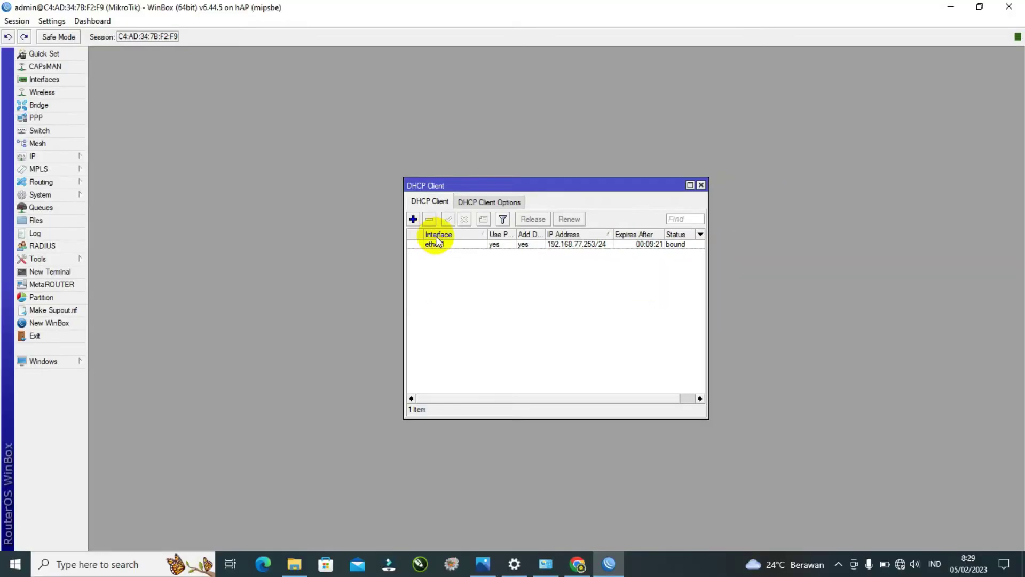
click(66, 155)
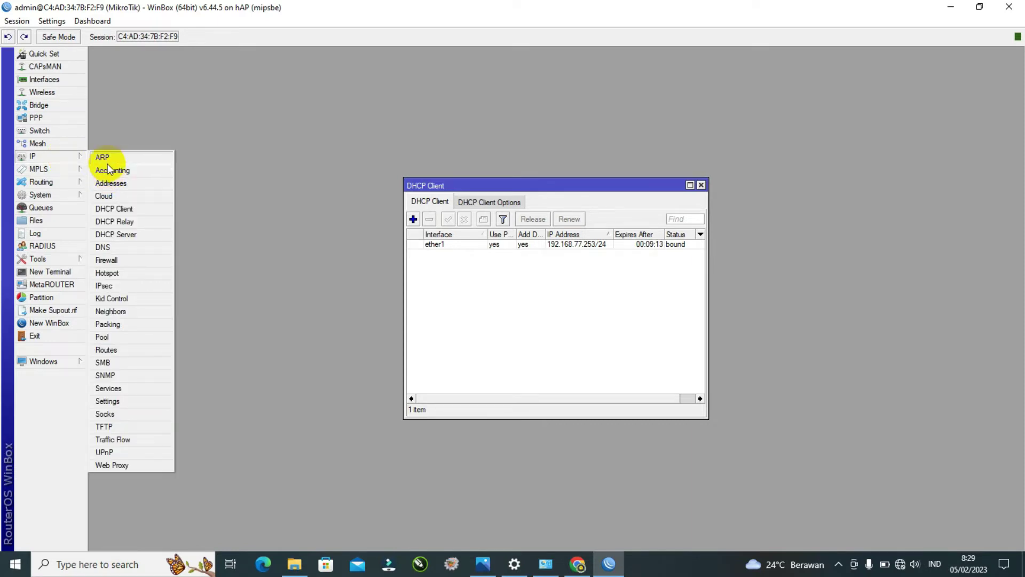
click(133, 183)
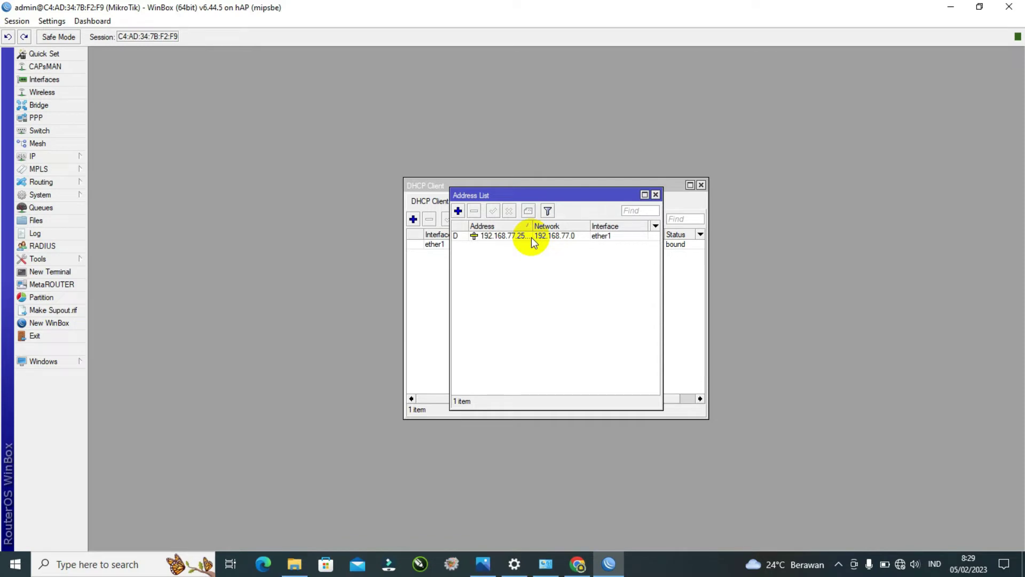
Step: Test the internet connection by pinging google.com from a new terminal, stop the ping, and close the terminal and both open lists
click(63, 275)
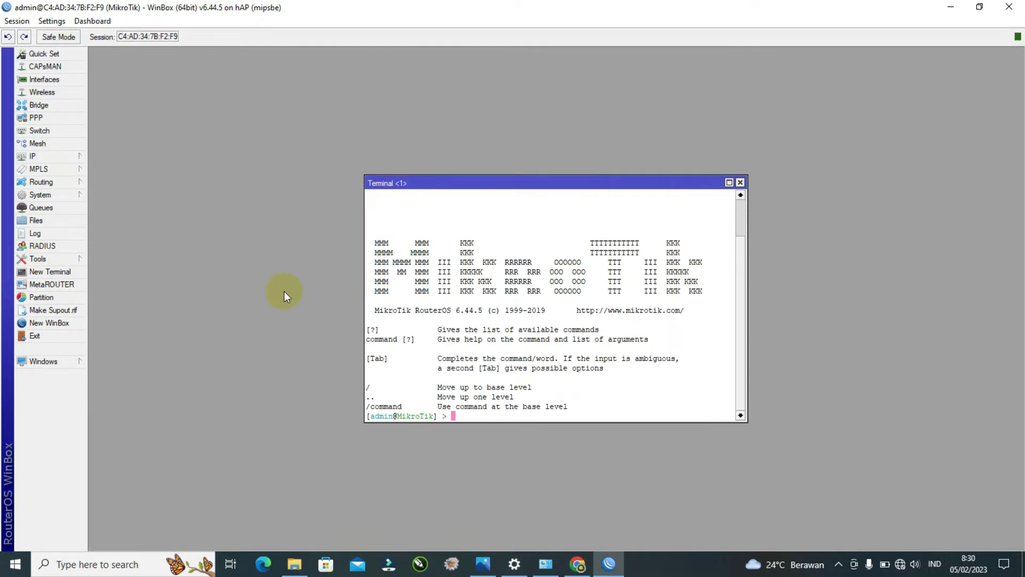
text(ping google.com)
key(Return)
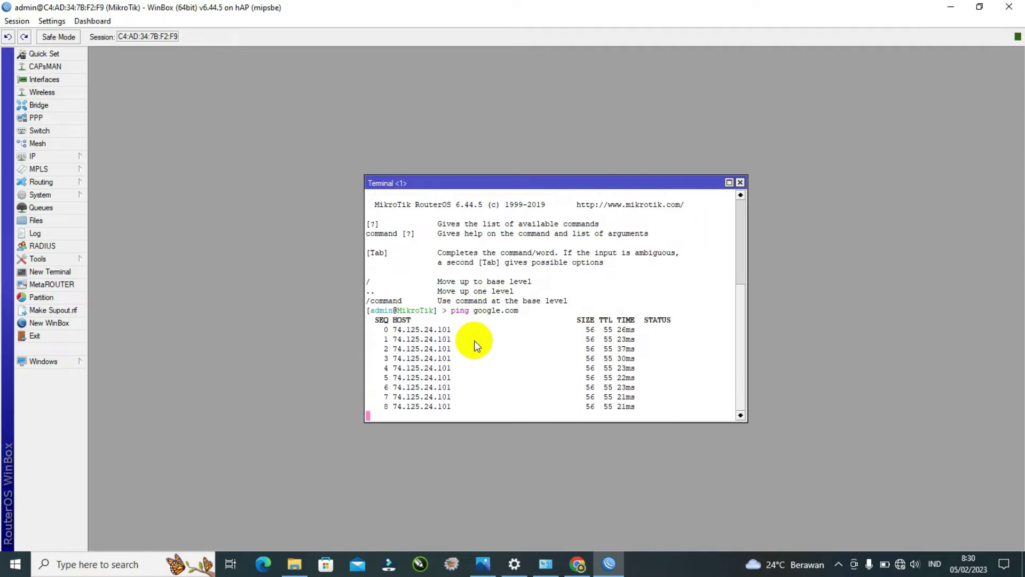
key(ctrl+c)
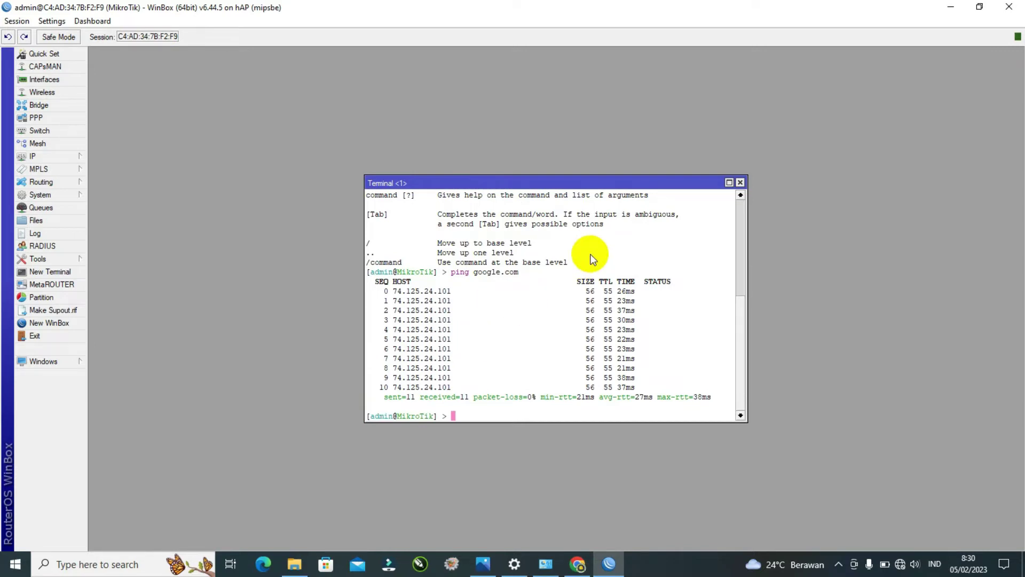
click(746, 282)
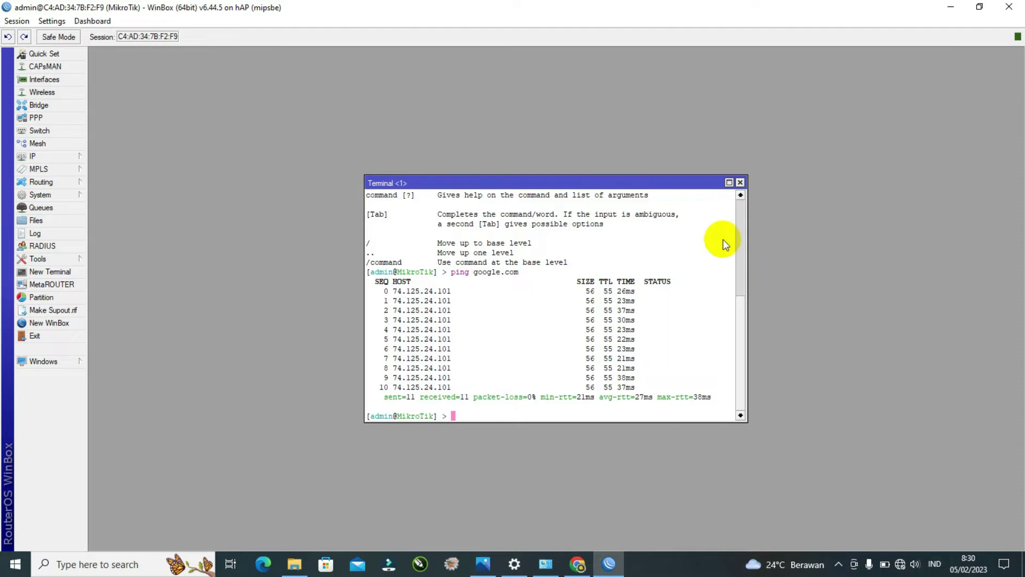
click(740, 183)
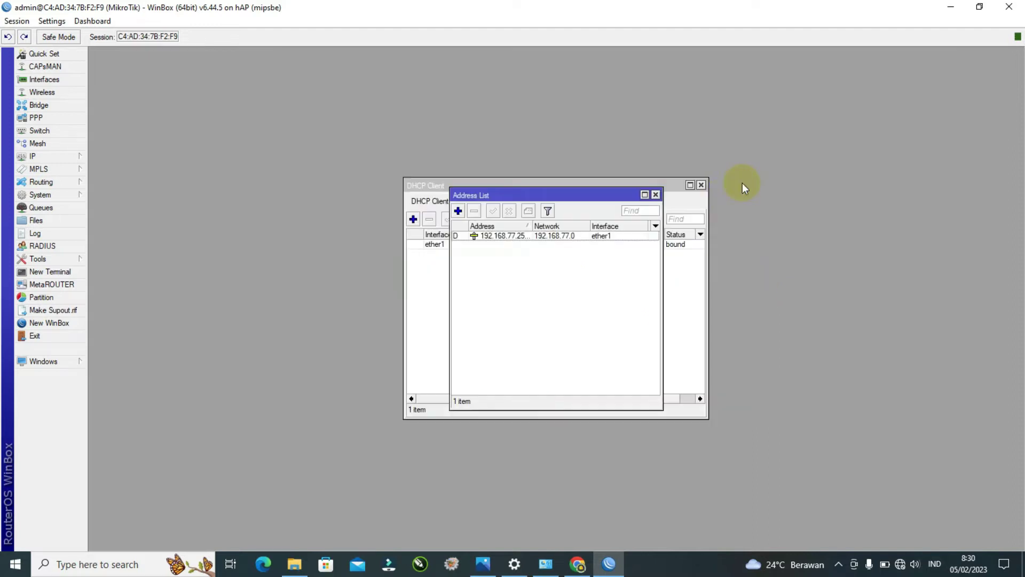
click(656, 195)
click(701, 184)
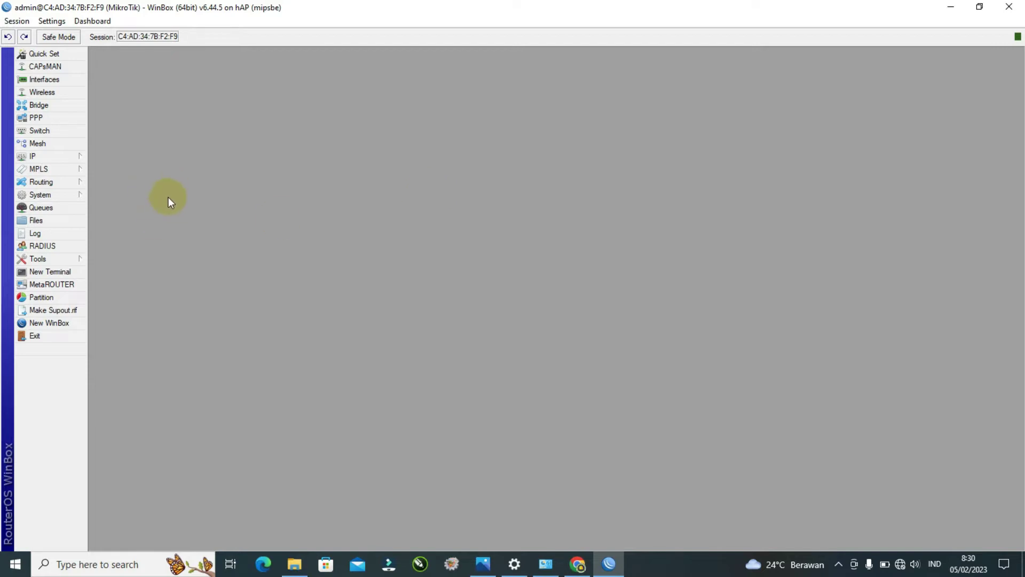
Step: Add the IP address 192.168.20.1/24 to interface ether2 in the router's address list
click(73, 158)
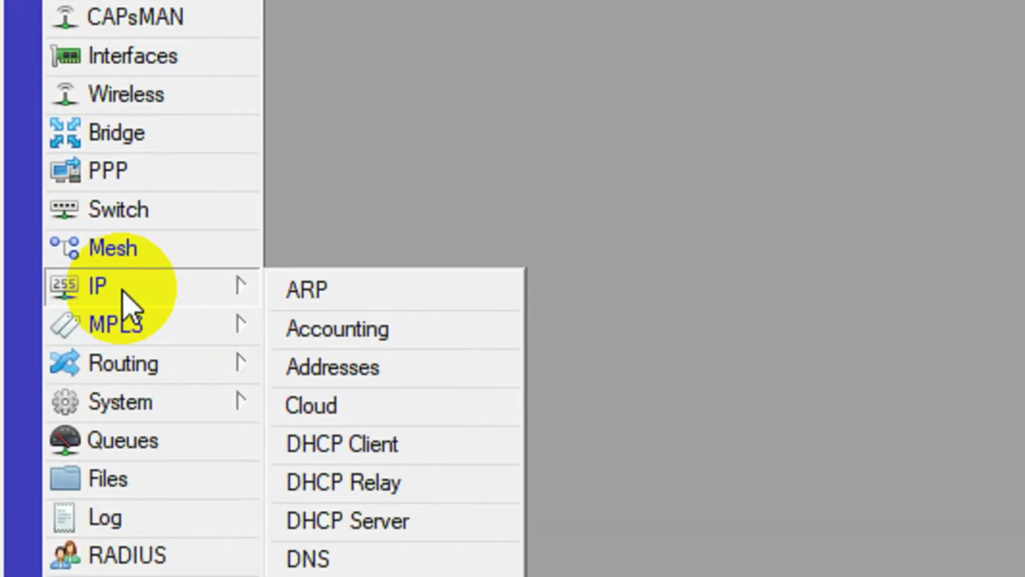
click(351, 374)
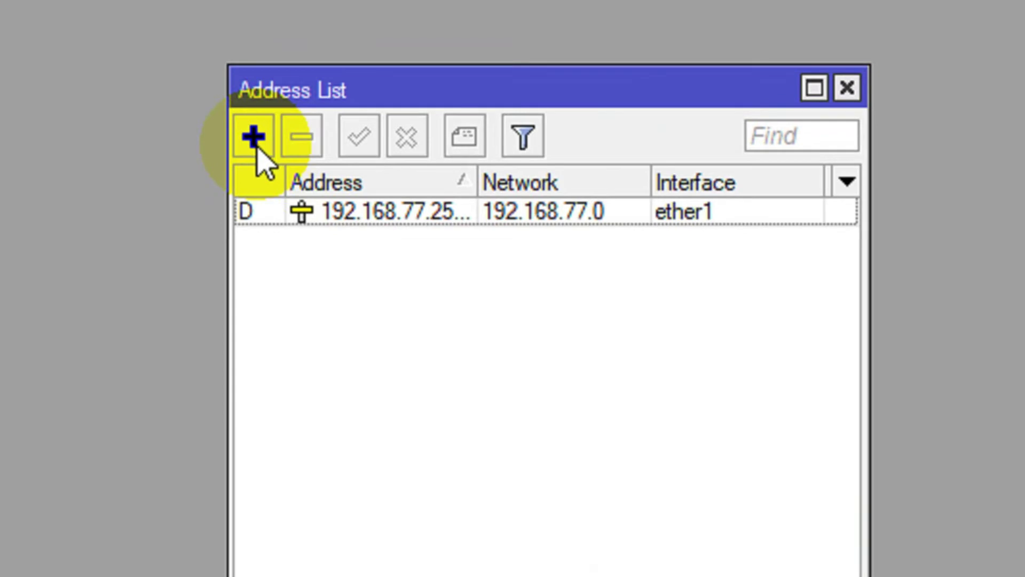
click(255, 140)
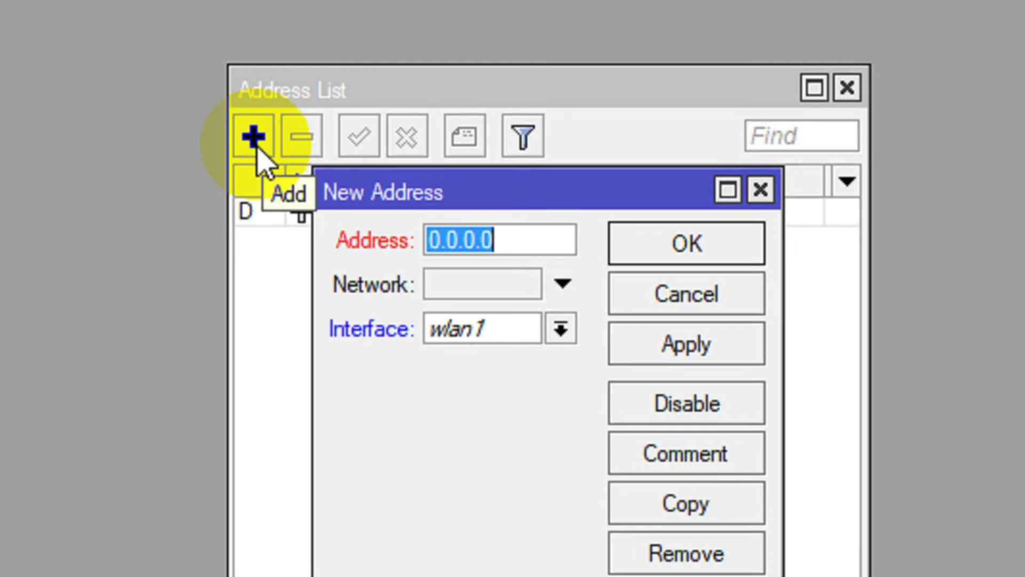
text(19)
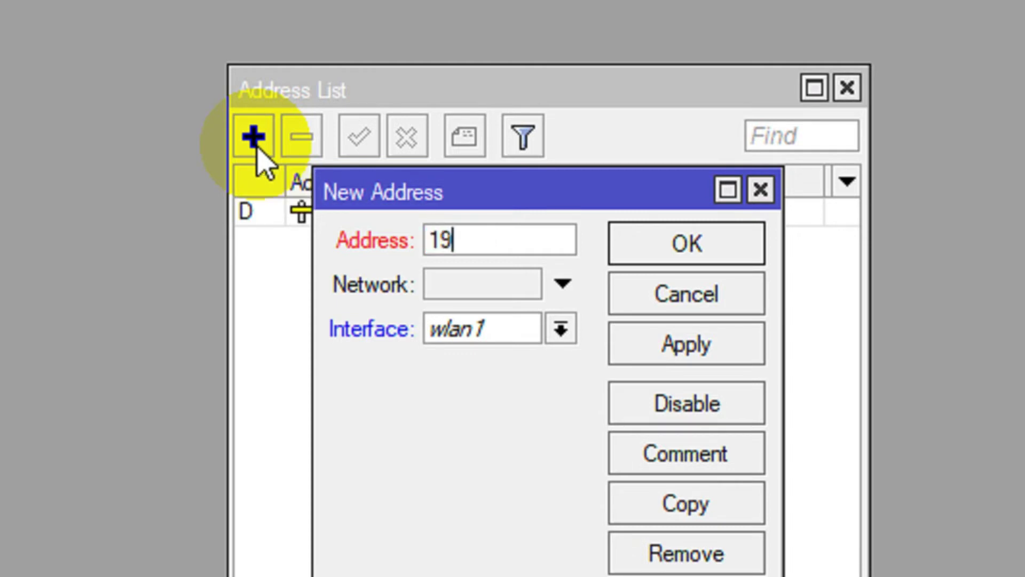
text(2.168.)
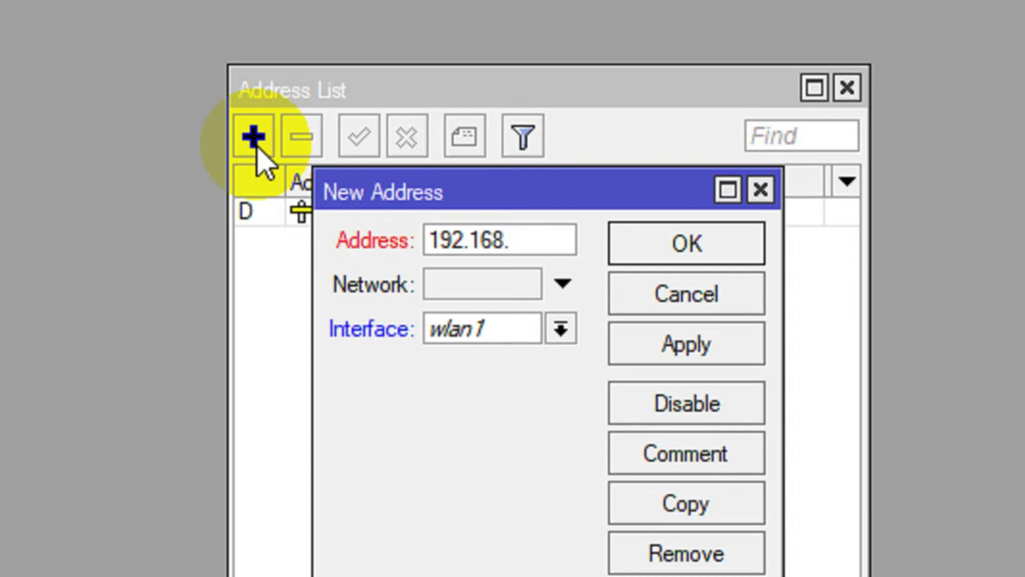
text(20.1)
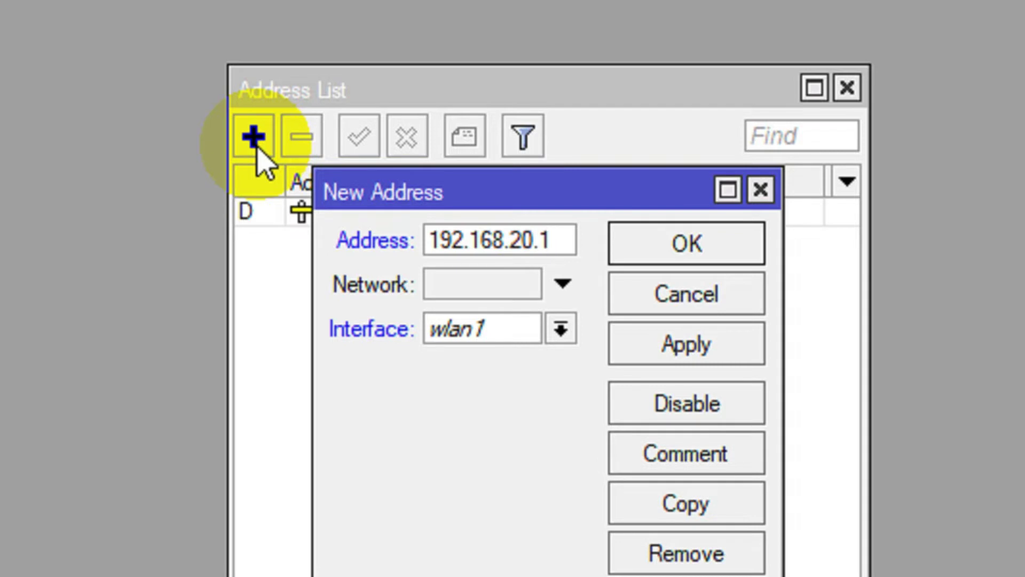
text(/24)
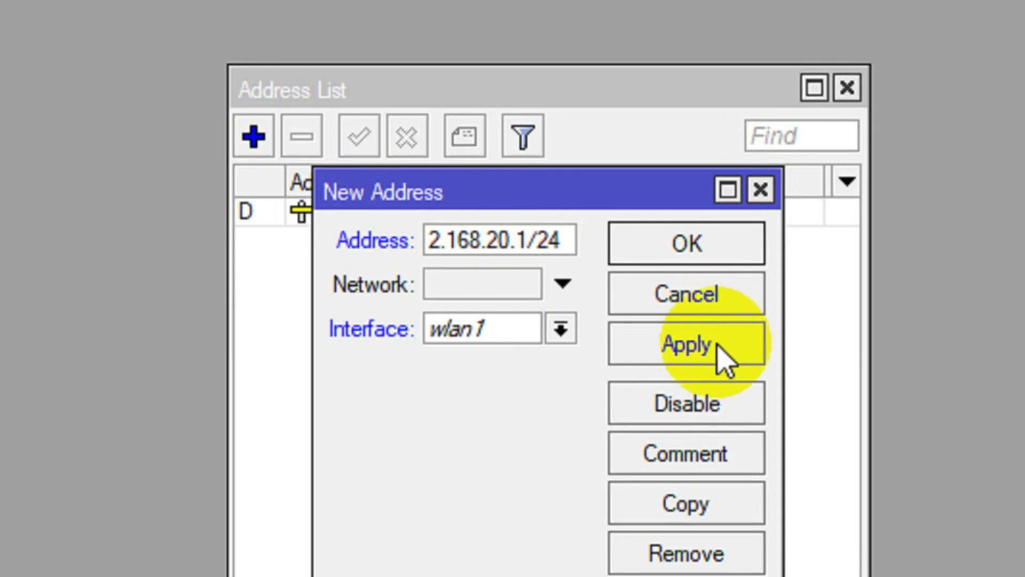
click(508, 338)
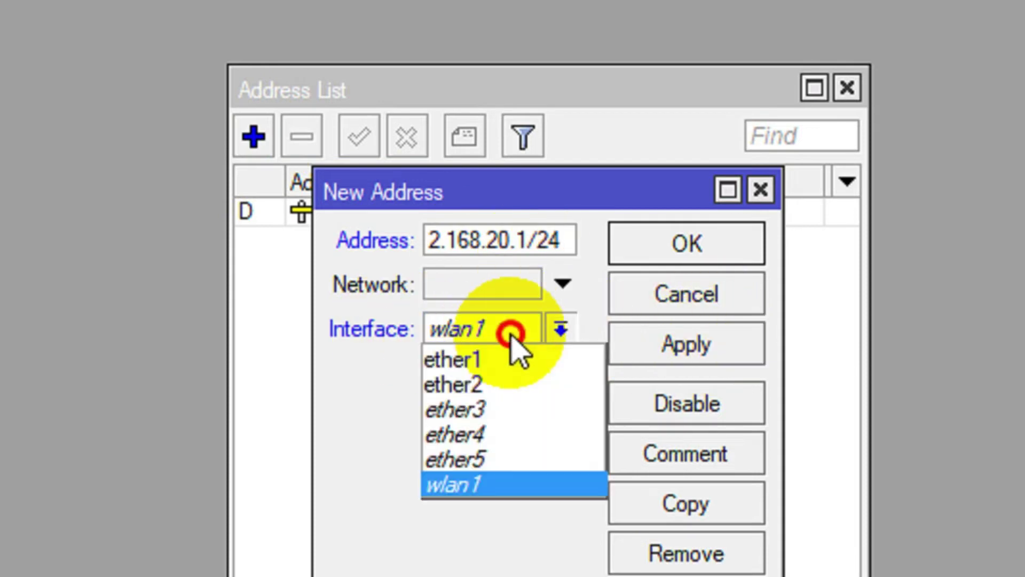
click(521, 386)
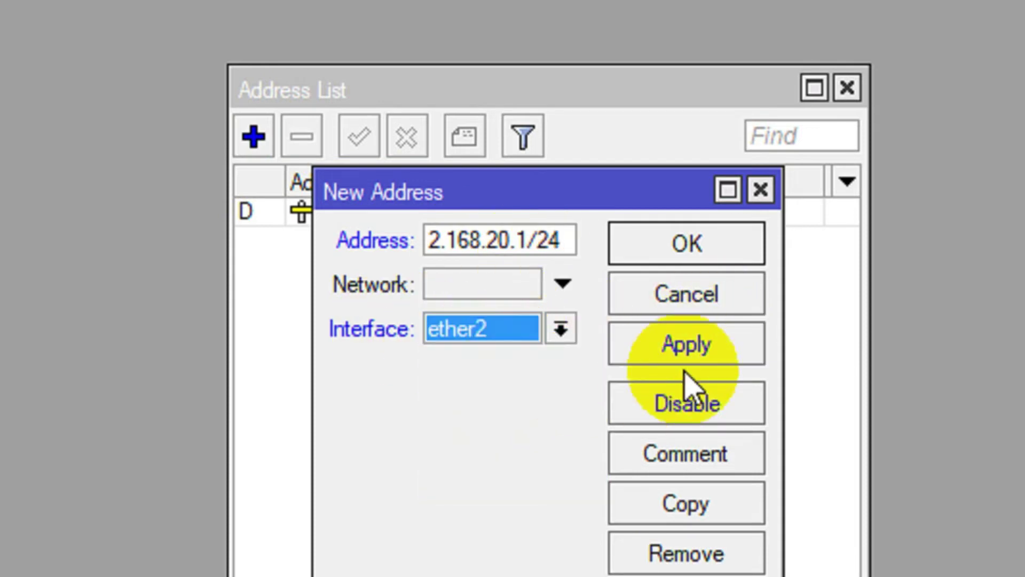
click(699, 350)
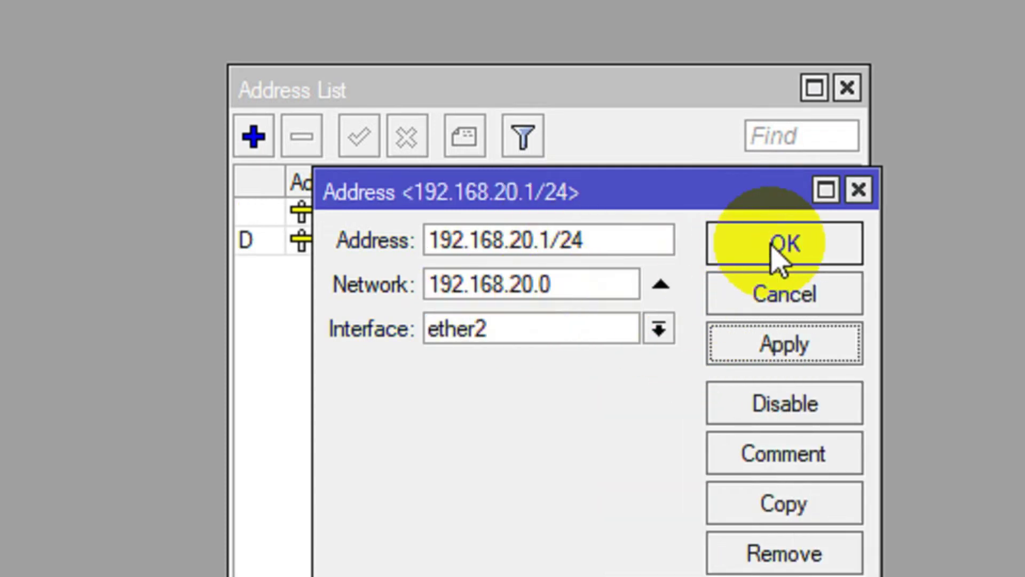
click(714, 243)
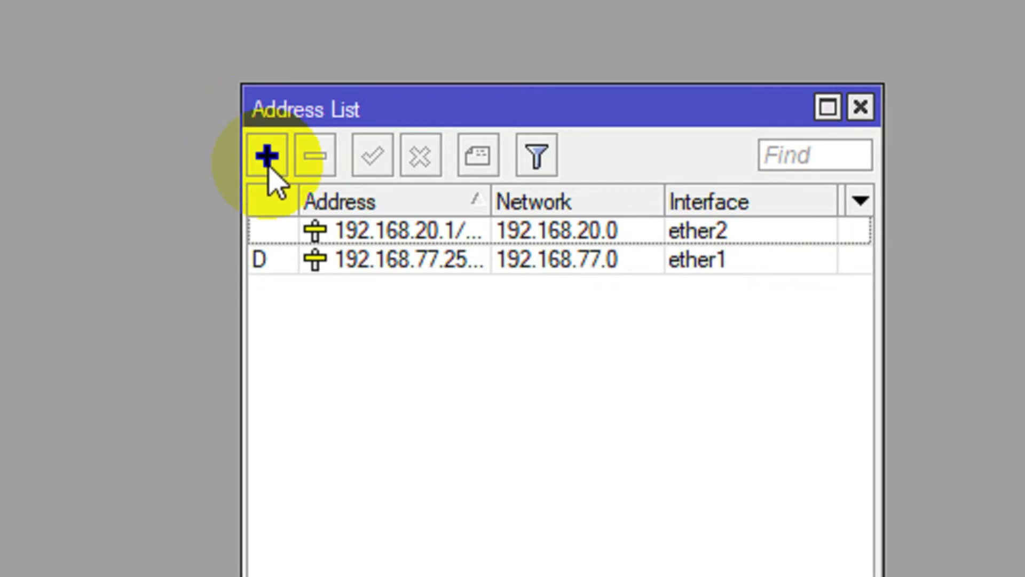
Step: Add the IP address 192.168.30.1/28 to interface ether3 and apply it
click(256, 148)
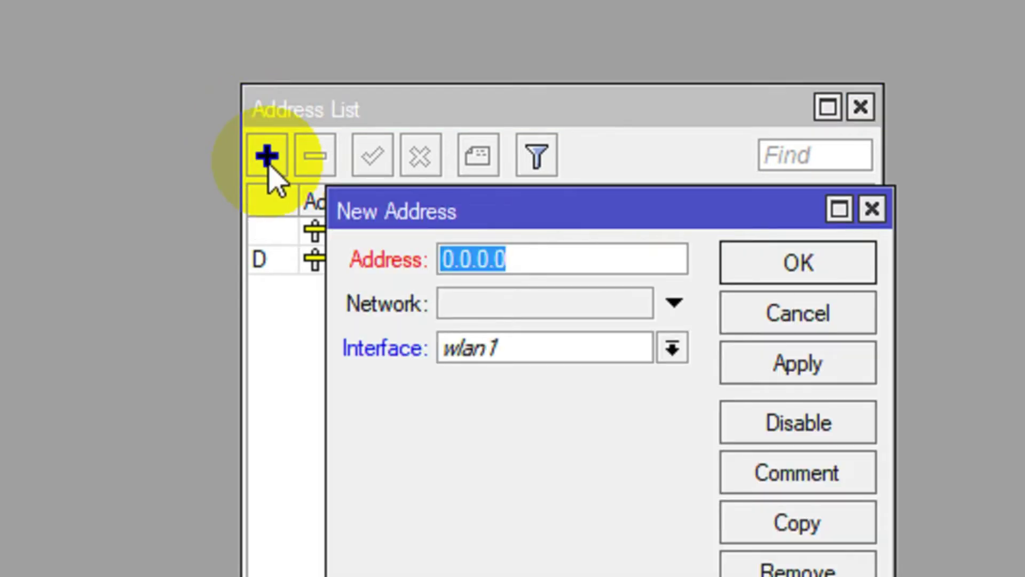
text(192.1)
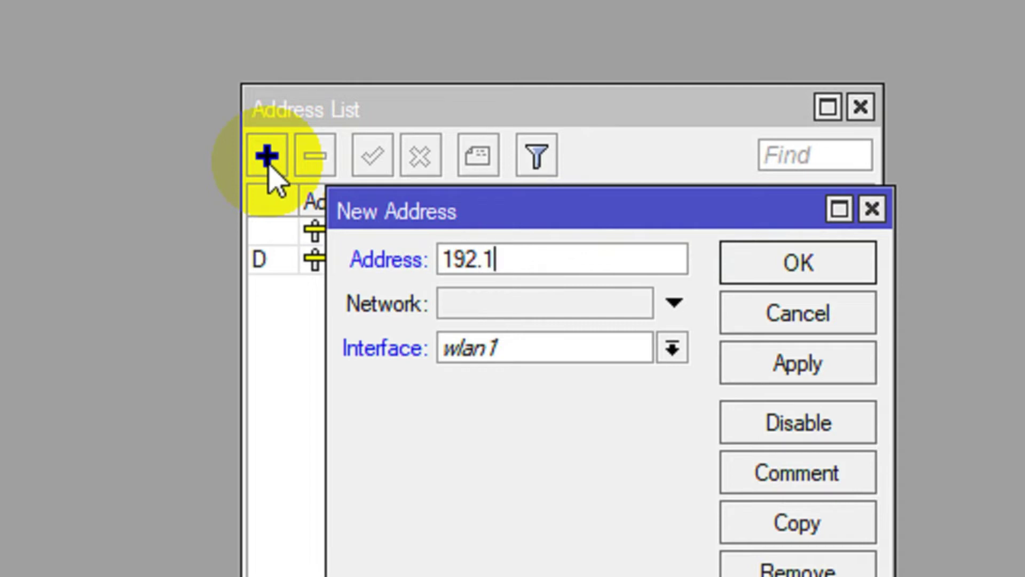
text(68.)
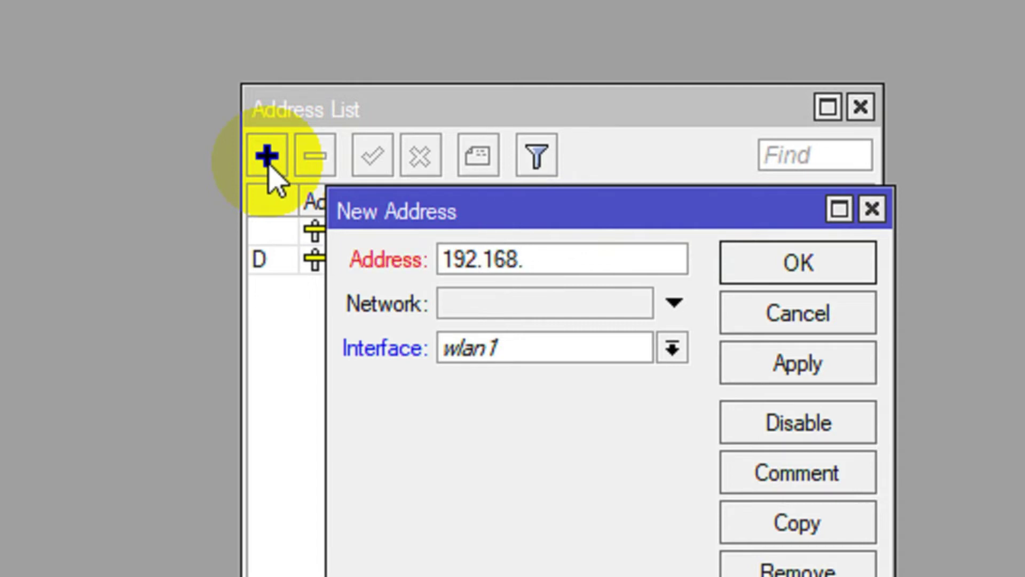
text(30)
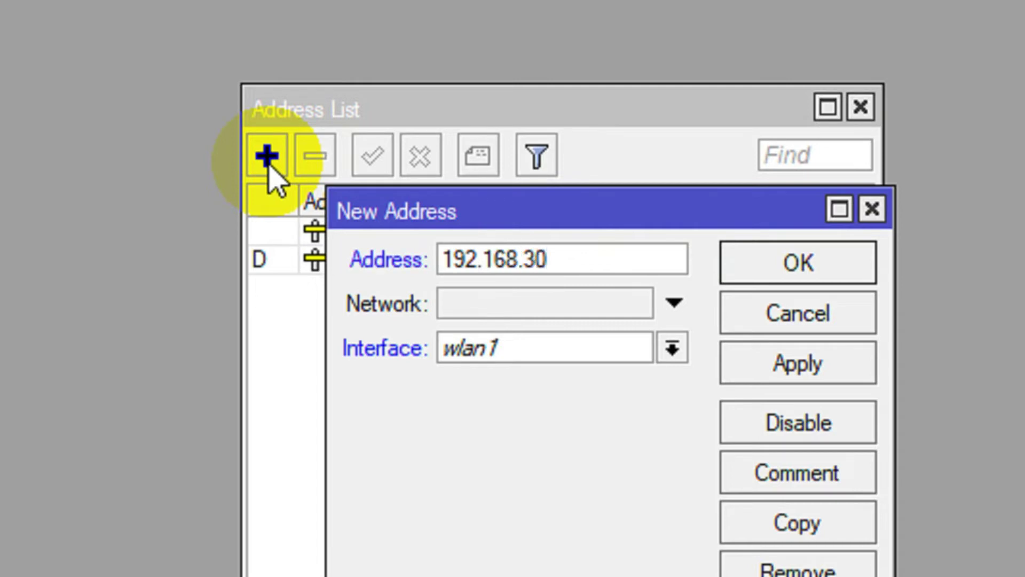
text(.1/28)
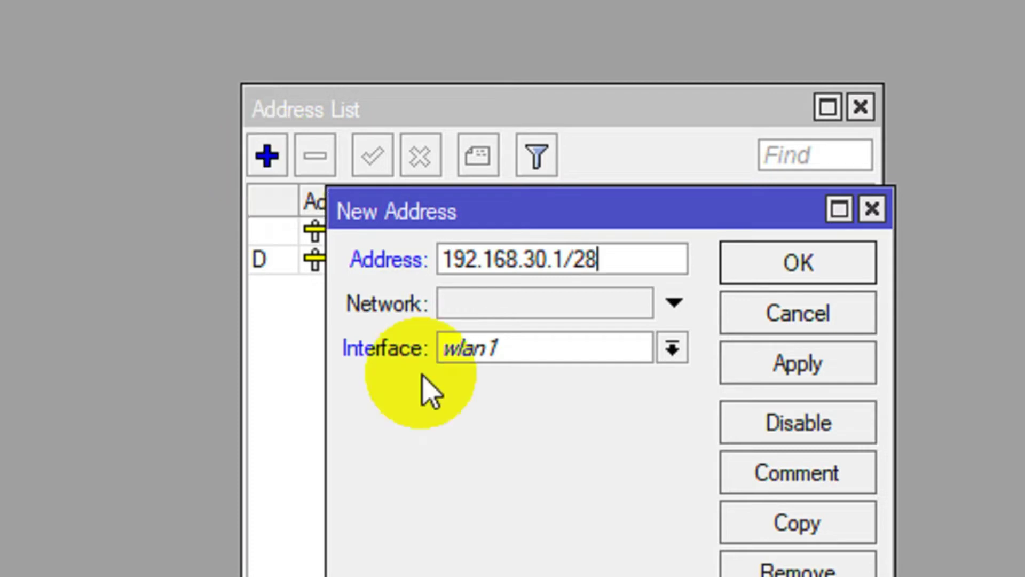
click(471, 344)
click(558, 430)
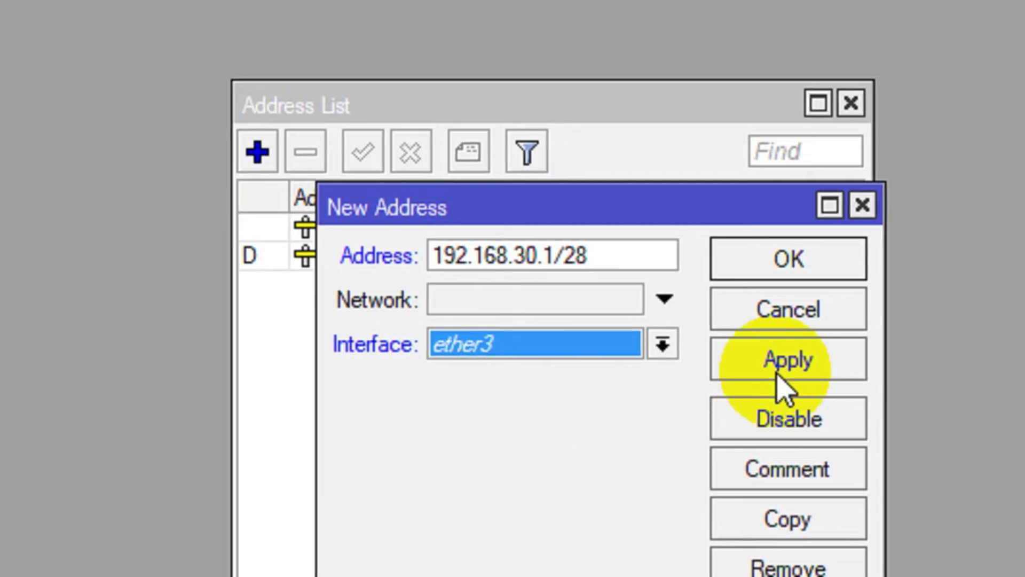
click(771, 372)
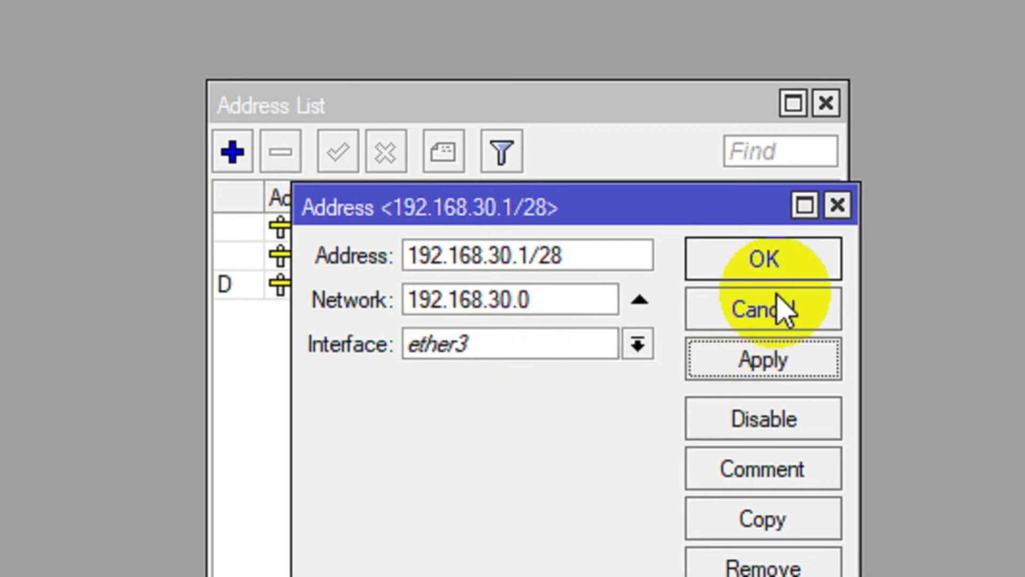
Step: Close the ether3 address entry and add the IP address 192.168.40.1/26 to interface ether4
click(795, 260)
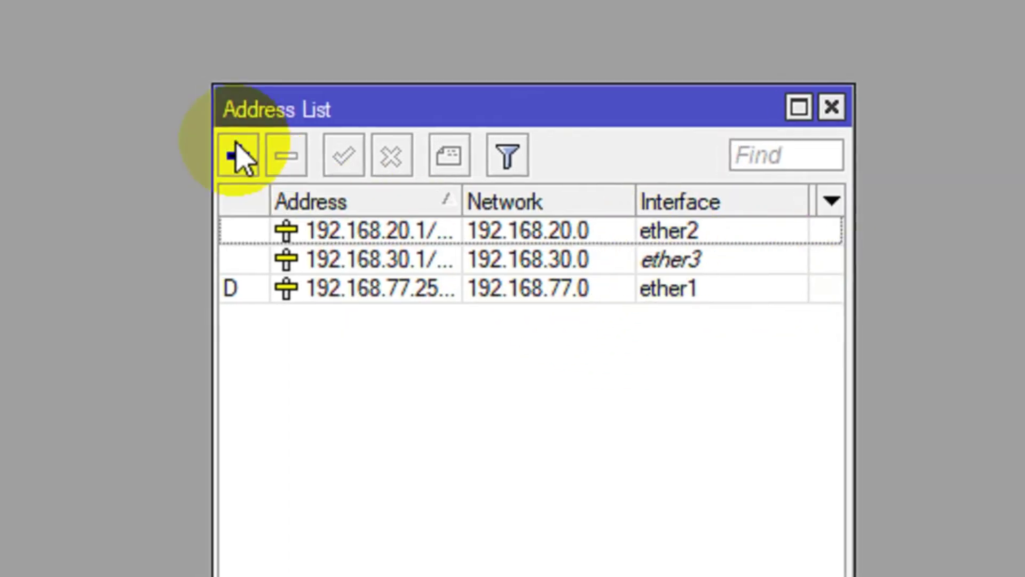
click(256, 152)
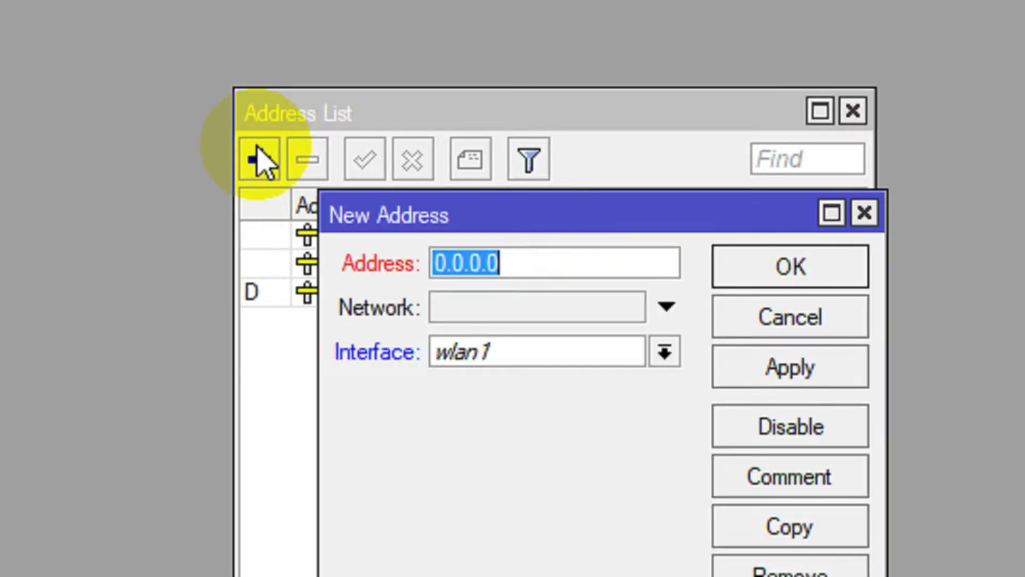
text(192)
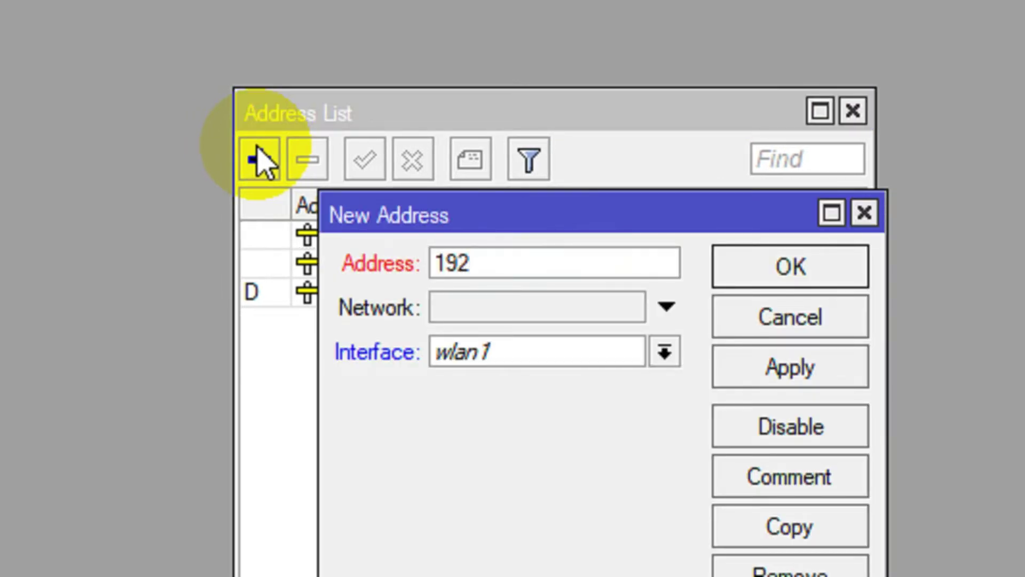
text(.168)
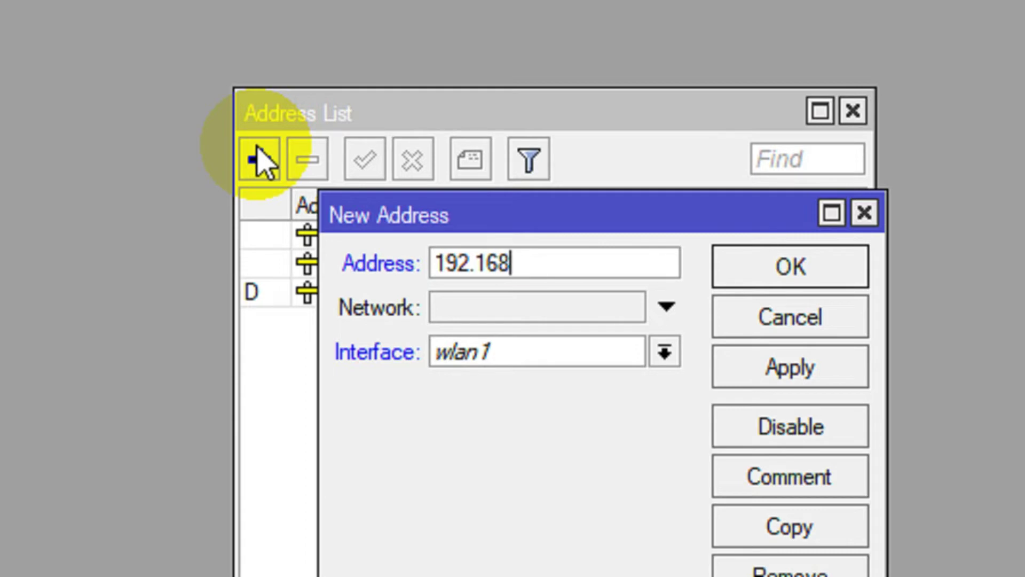
text(.)
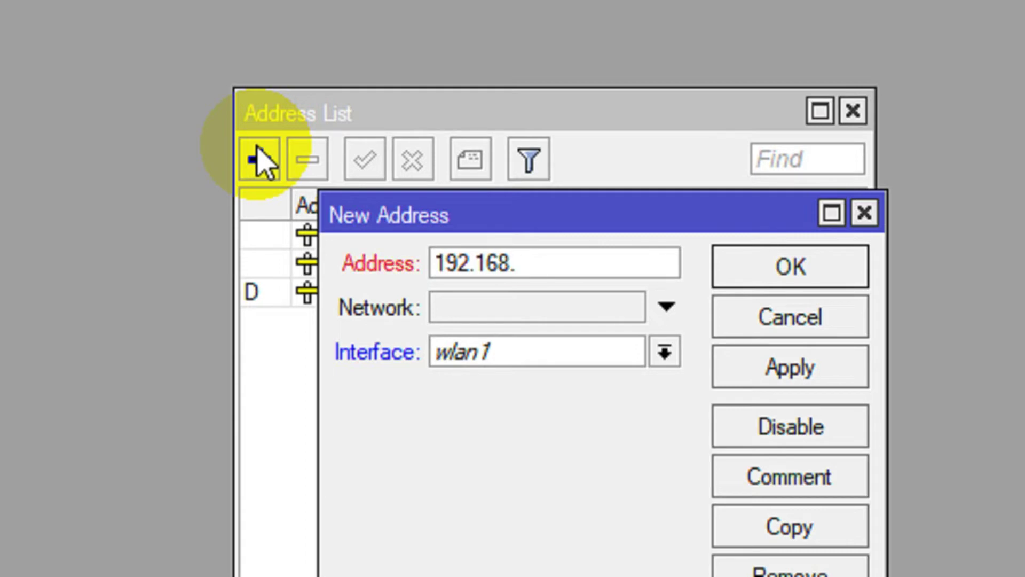
text(40)
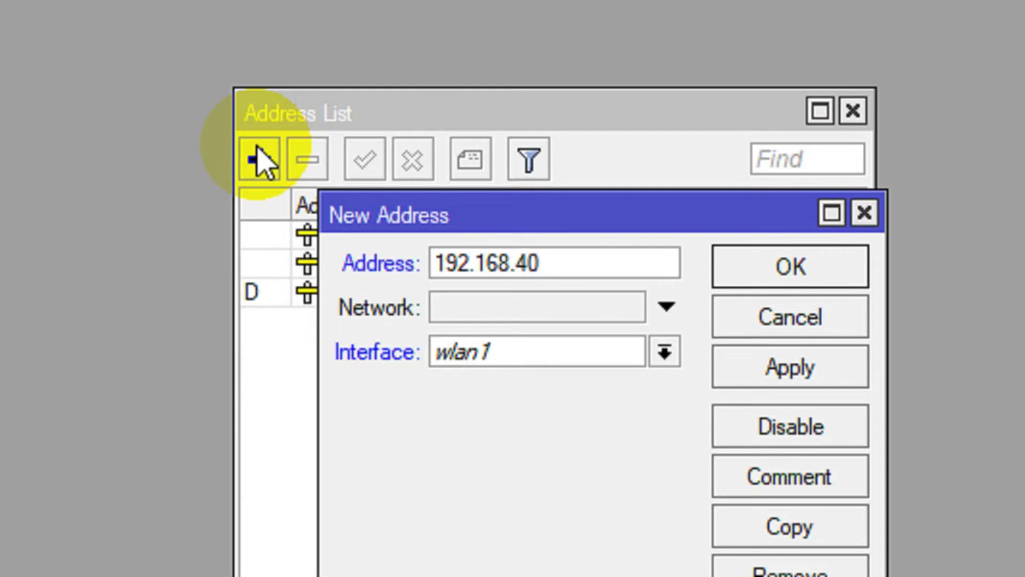
text(.1/)
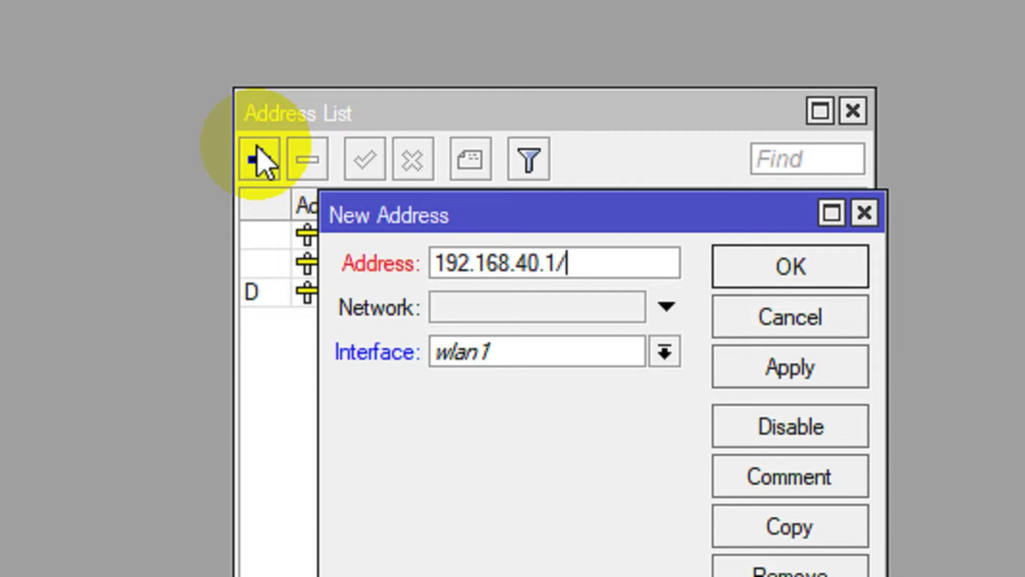
text(26)
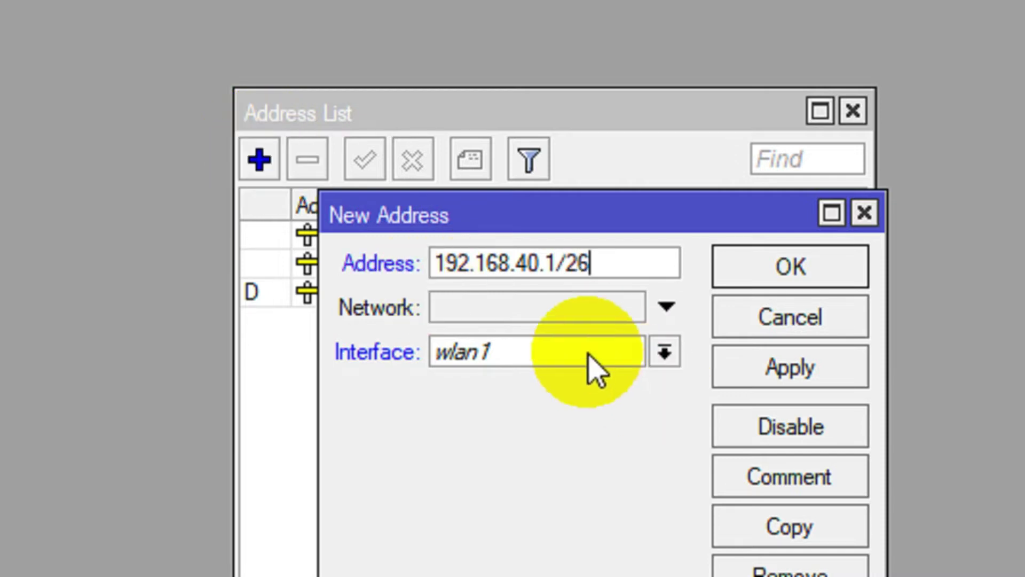
click(593, 367)
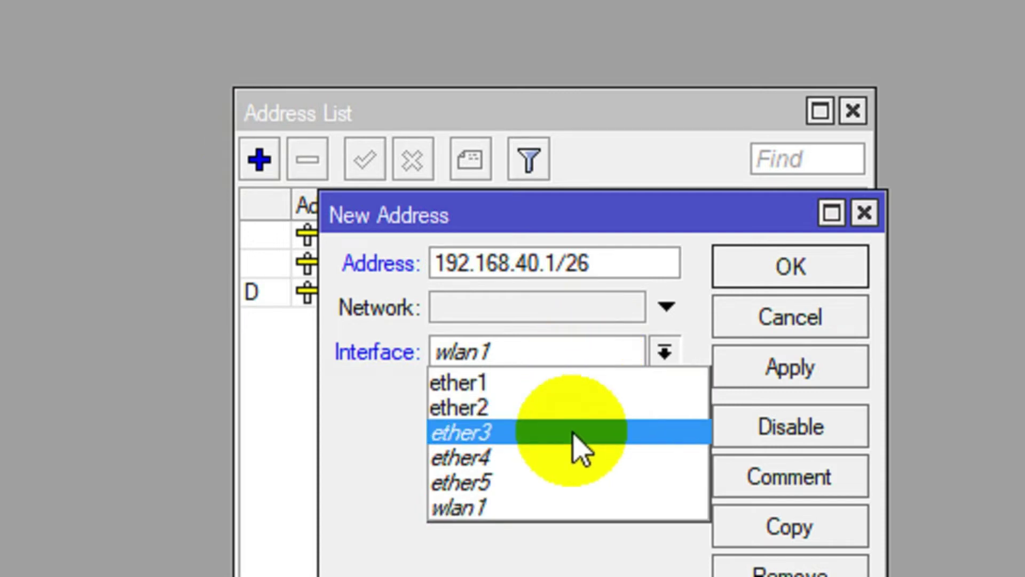
click(570, 457)
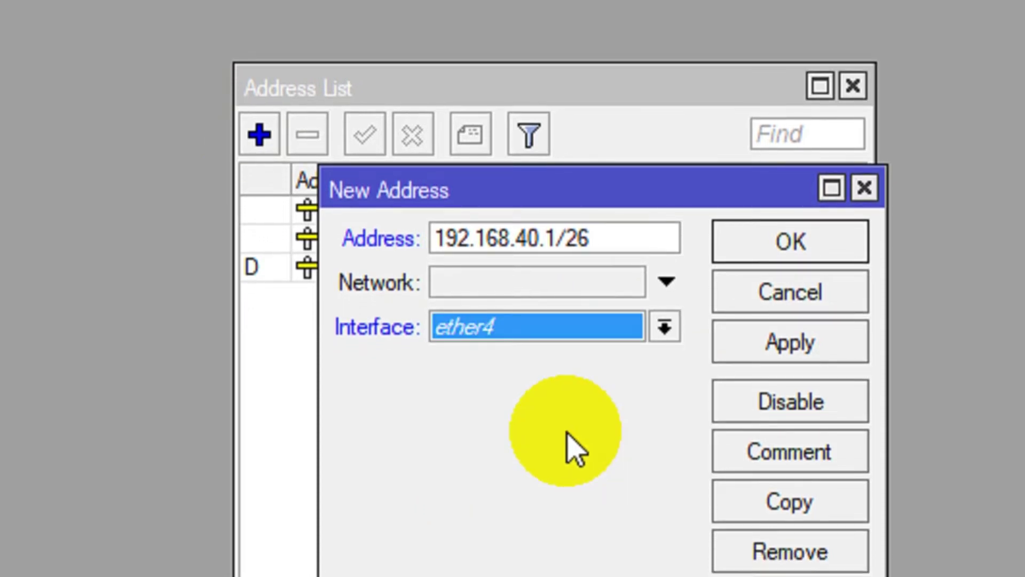
click(772, 346)
click(775, 235)
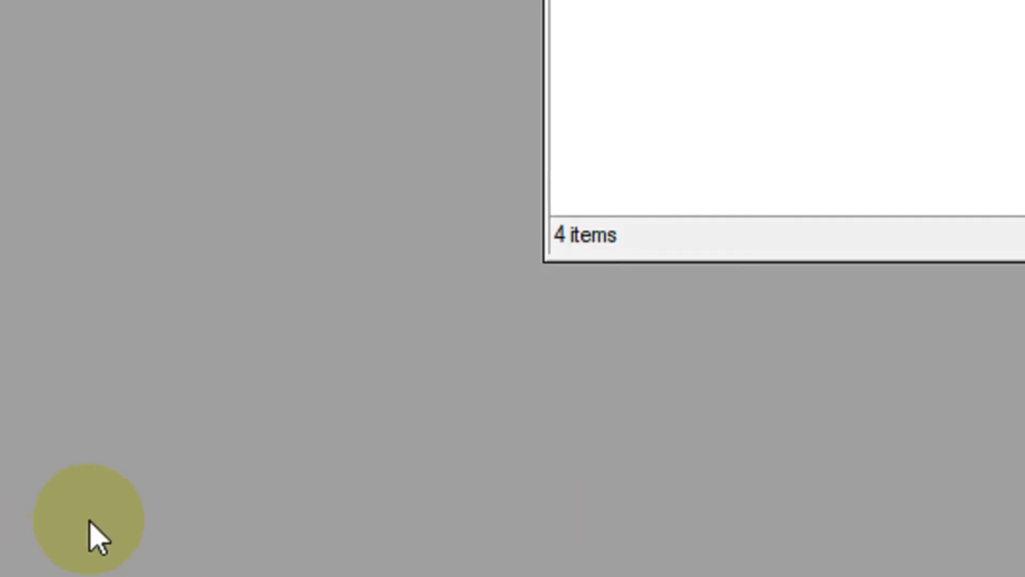
Step: Consult the WiFi address in the network diagram and add the IP address 192.168.50.1/24 to interface wlan1 in WinBox
click(649, 545)
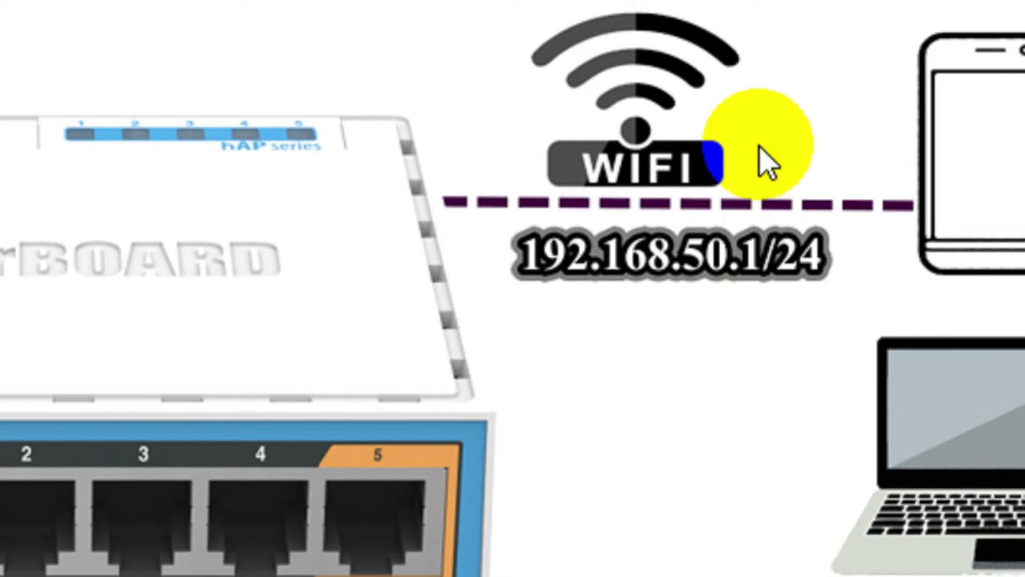
key(alt+Tab)
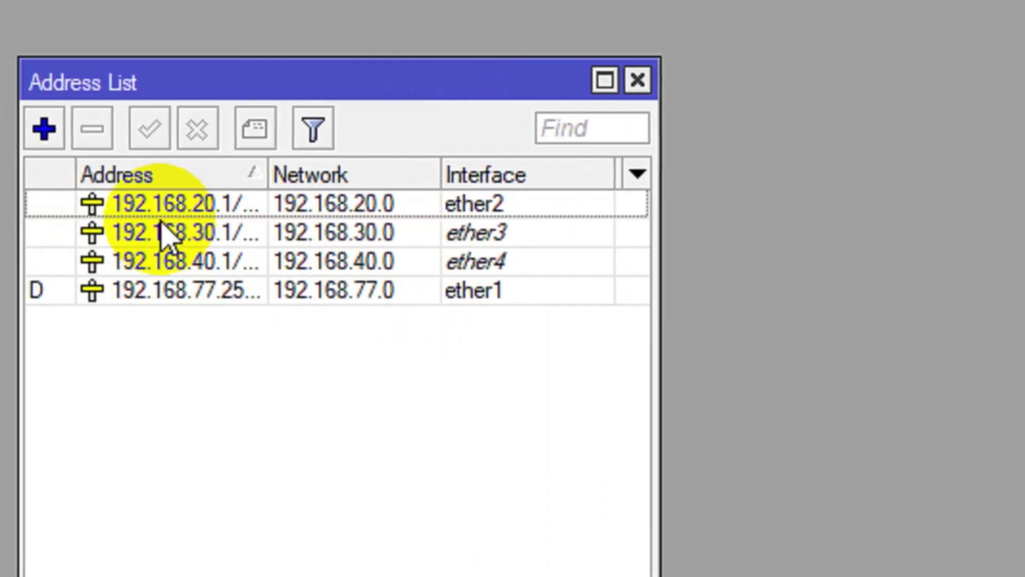
click(161, 134)
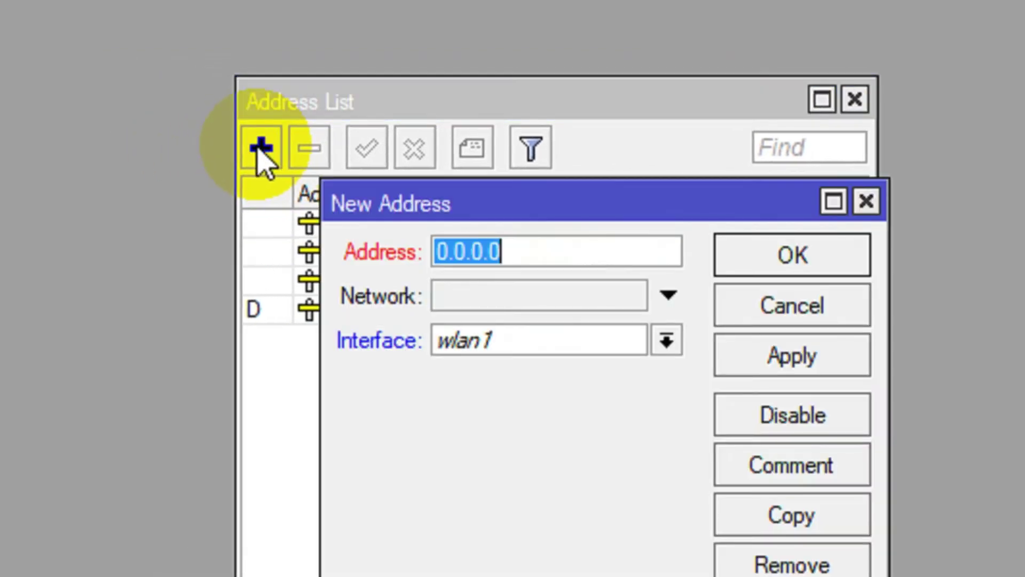
text(19)
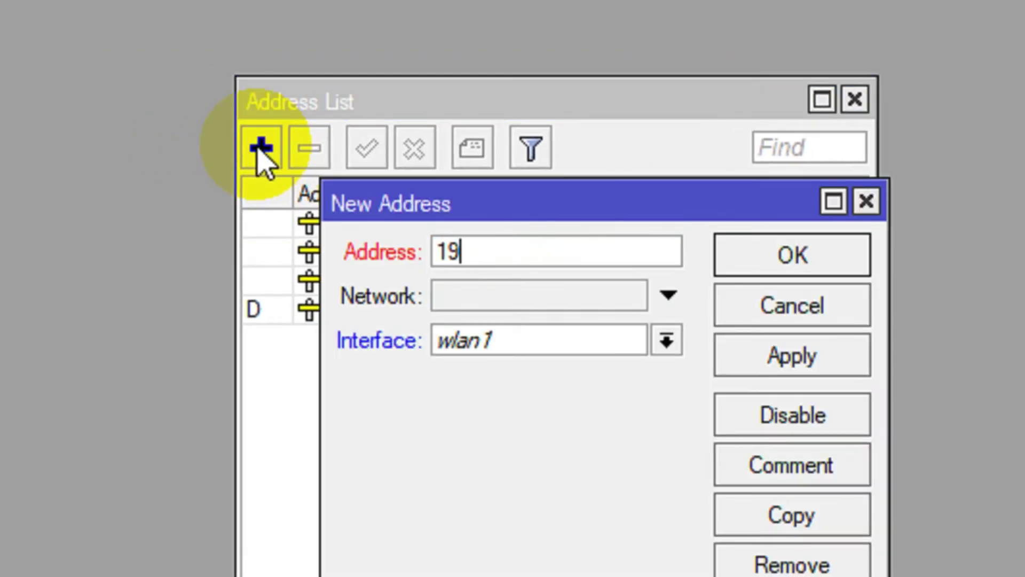
text(2.16)
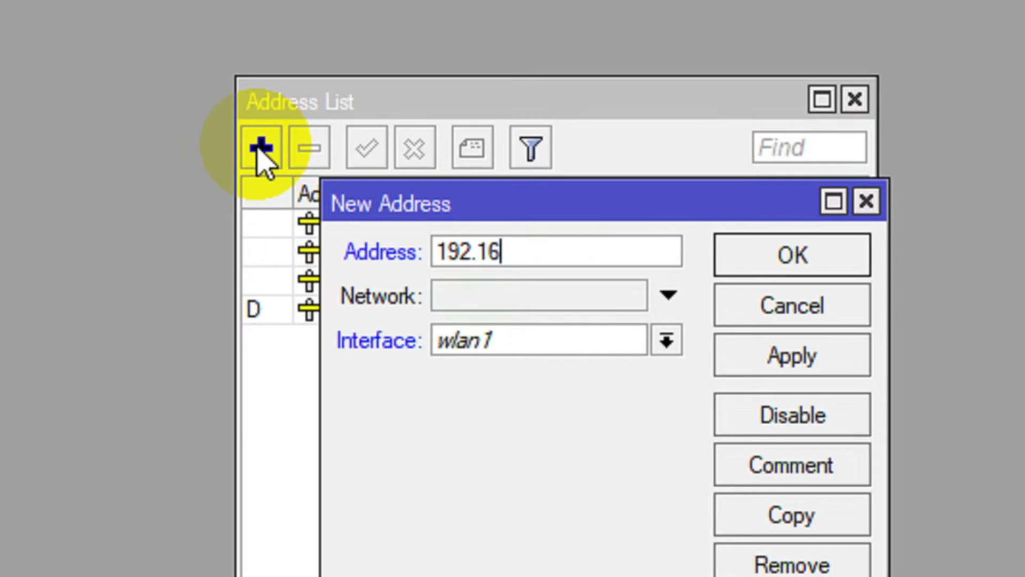
text(8.)
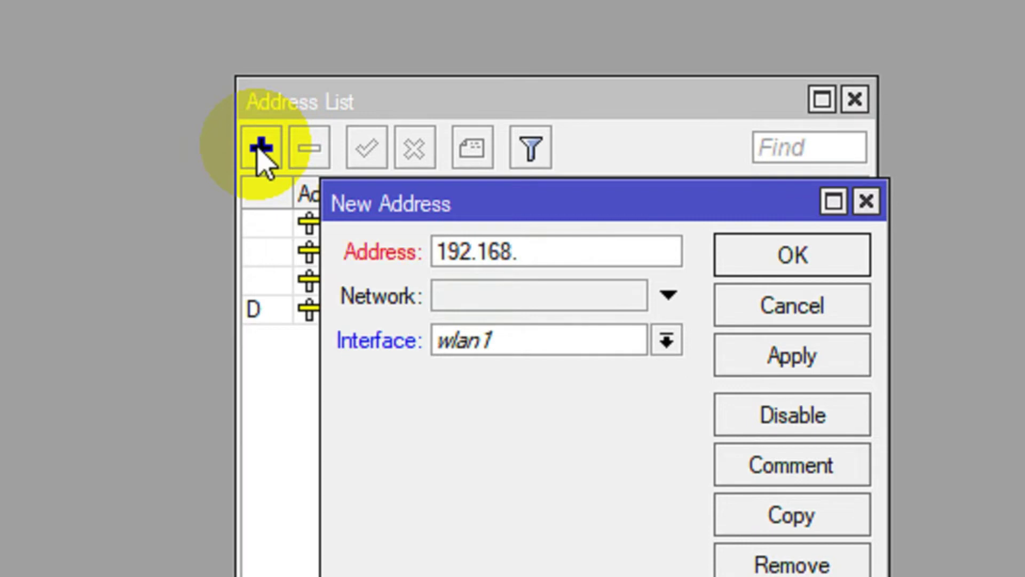
text(50.)
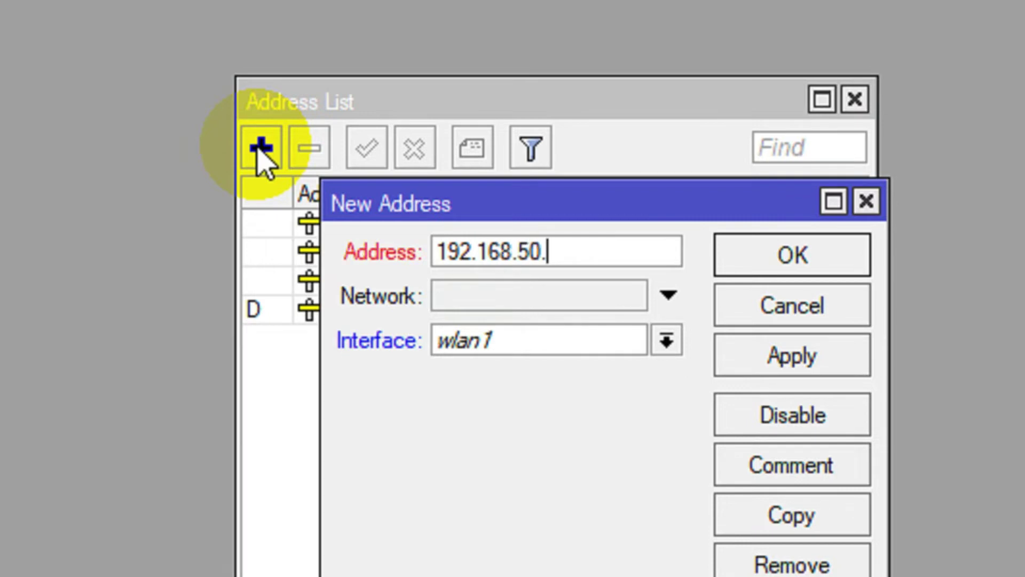
text(1/2)
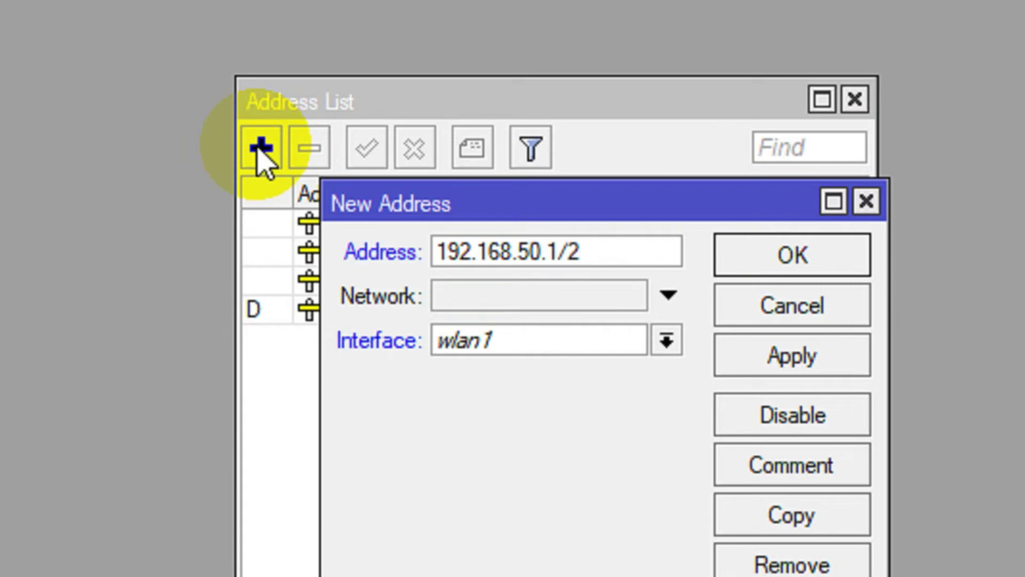
text(4)
click(573, 340)
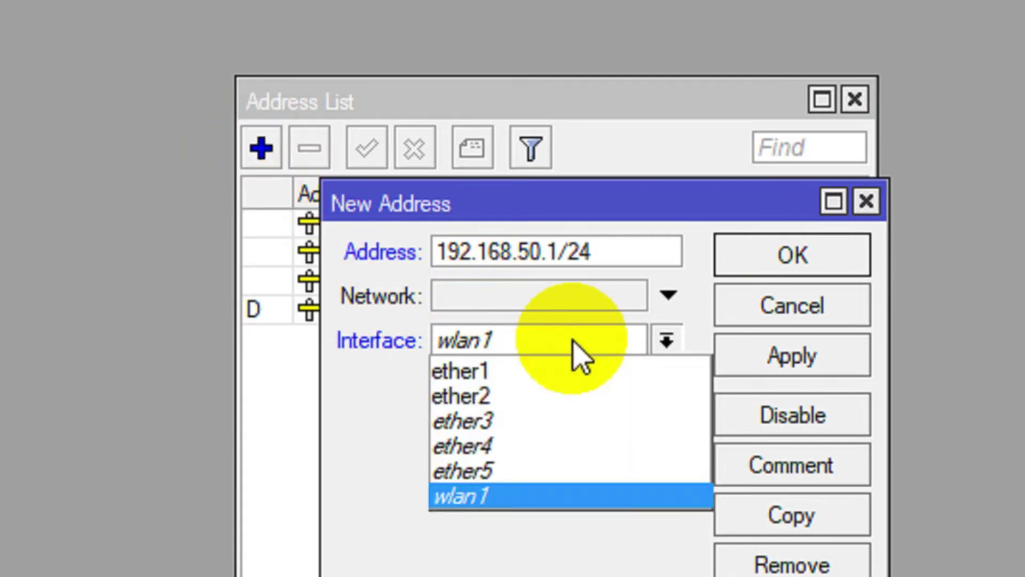
click(796, 355)
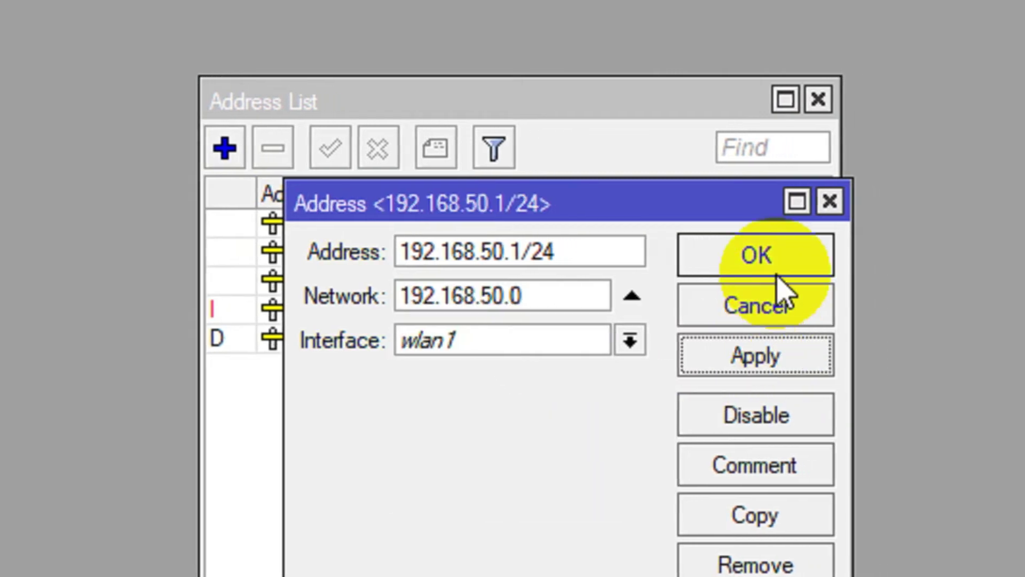
click(812, 243)
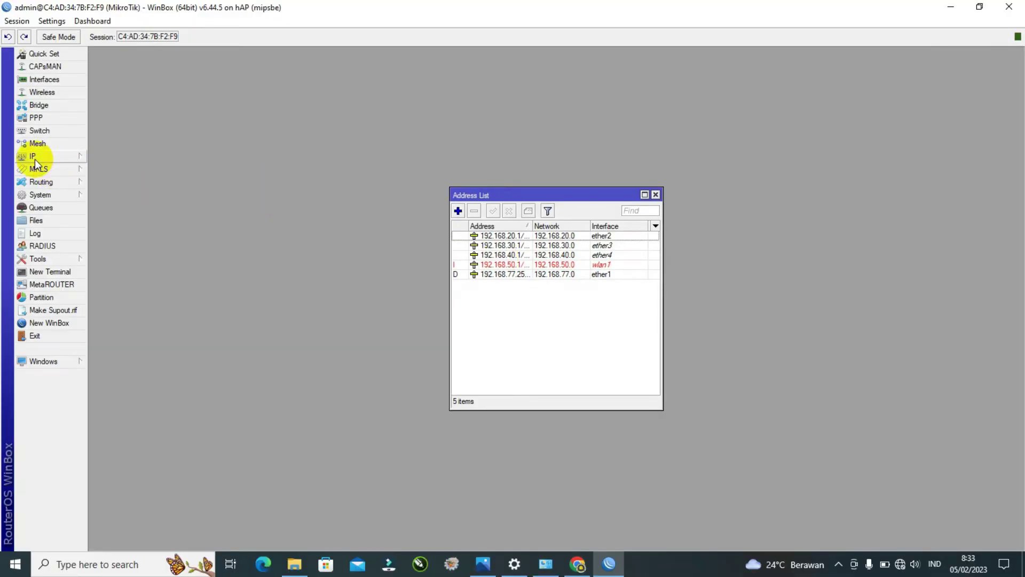
Step: Start the DHCP server setup and choose ether2 as the interface to run it on
click(34, 158)
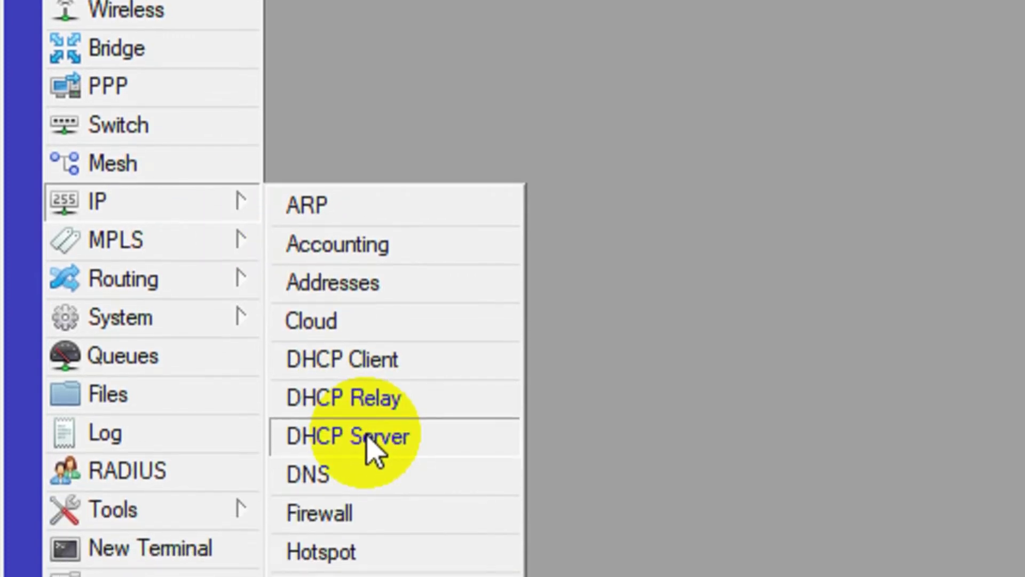
click(373, 437)
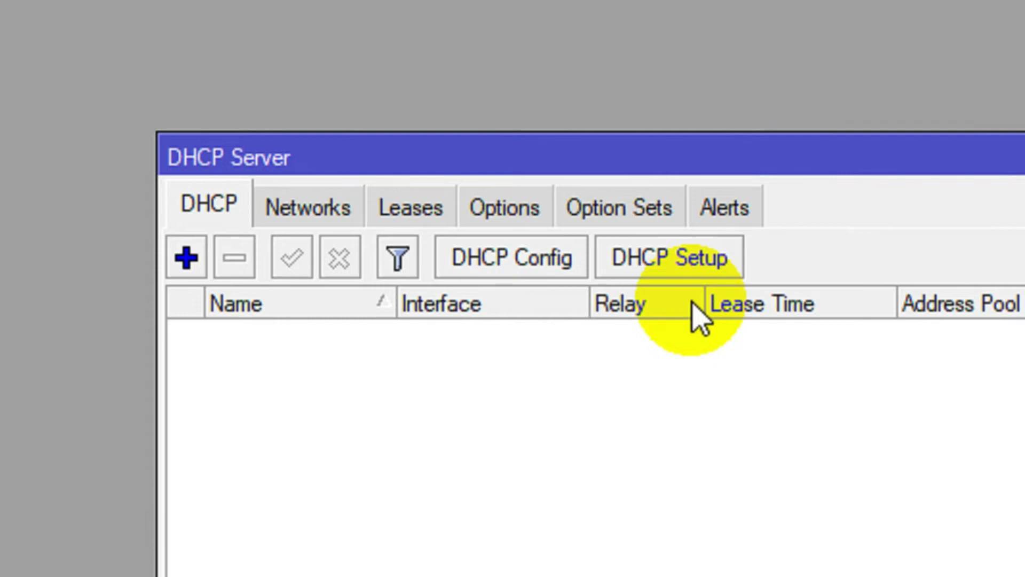
click(702, 260)
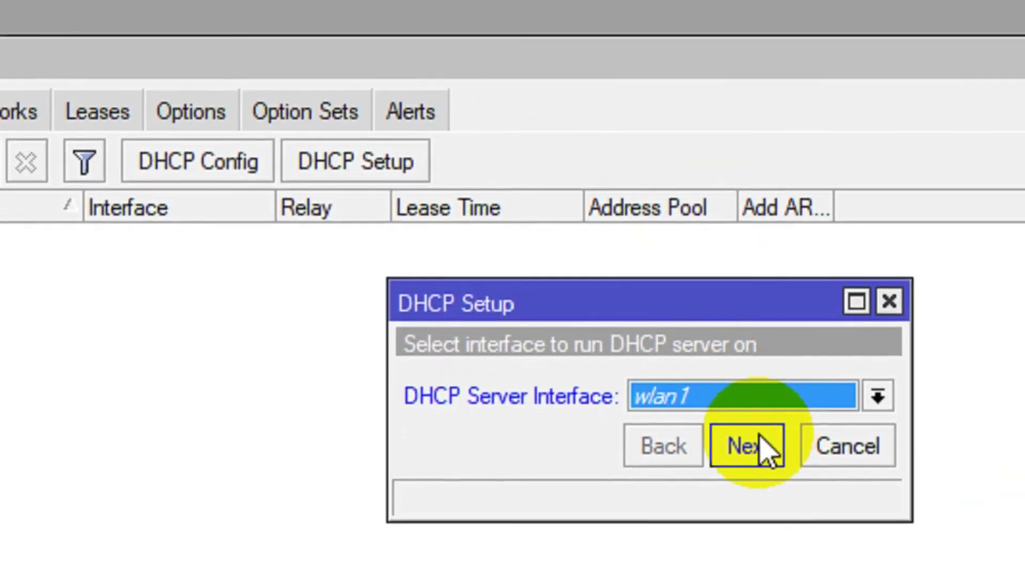
click(765, 400)
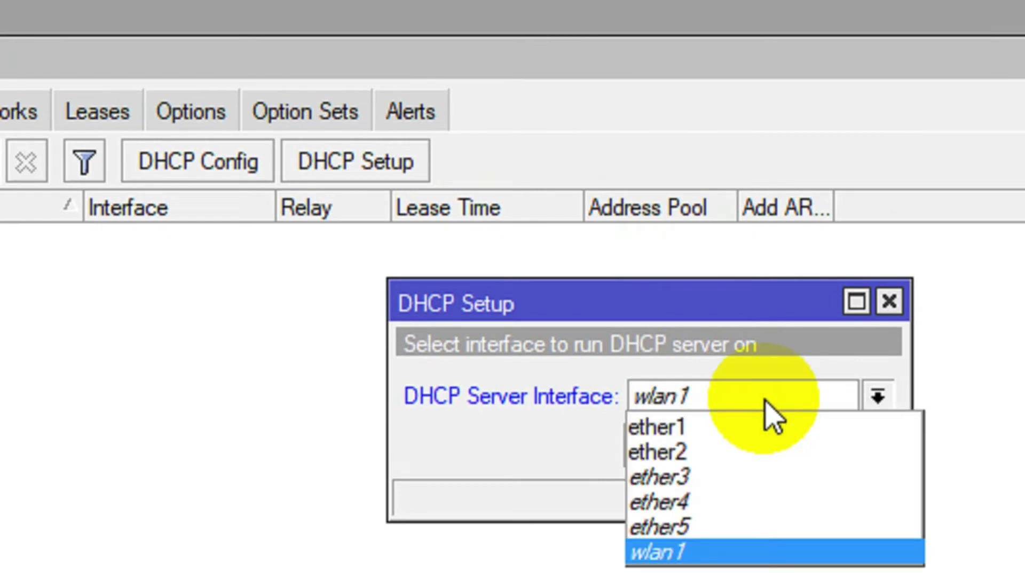
click(767, 438)
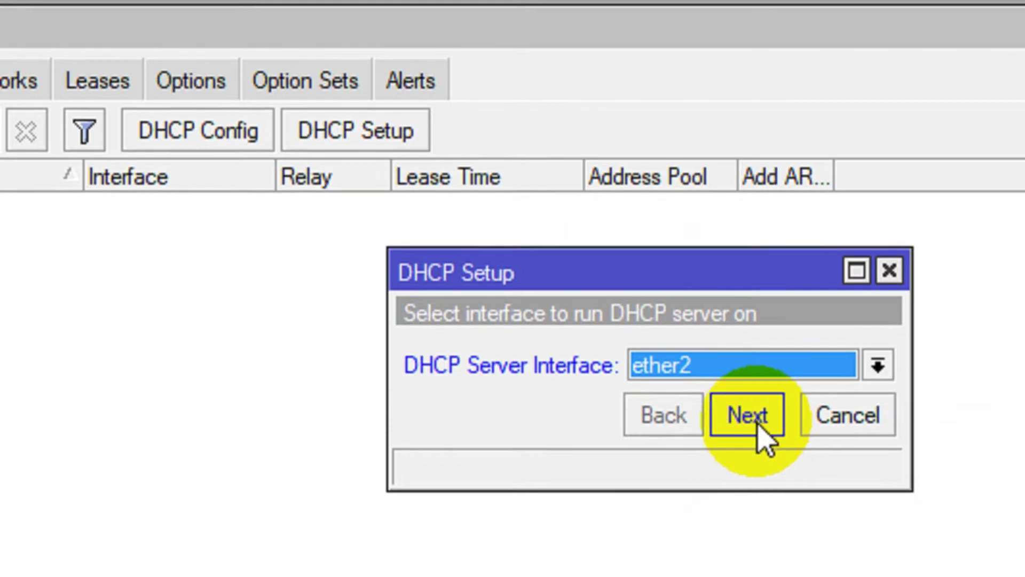
click(758, 420)
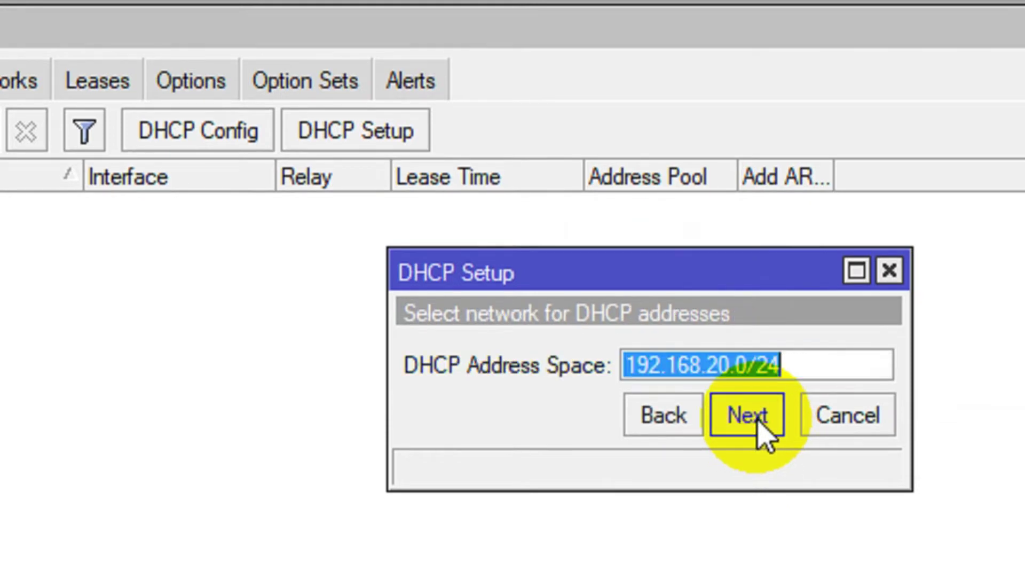
Step: Accept 192.168.20.0/24 as the DHCP address space and 192.168.20.1 as the gateway for the ether2 network
click(728, 369)
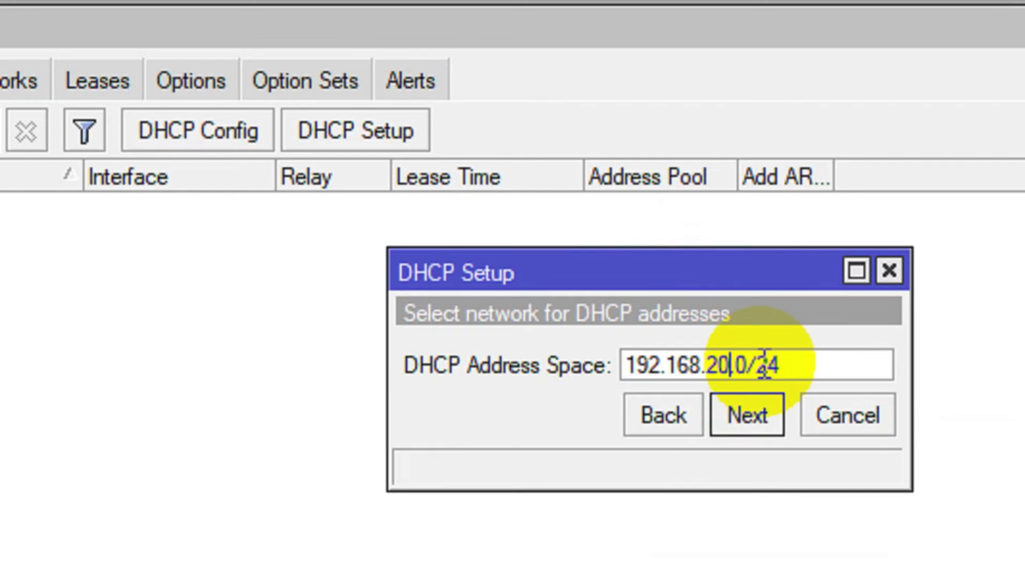
click(770, 413)
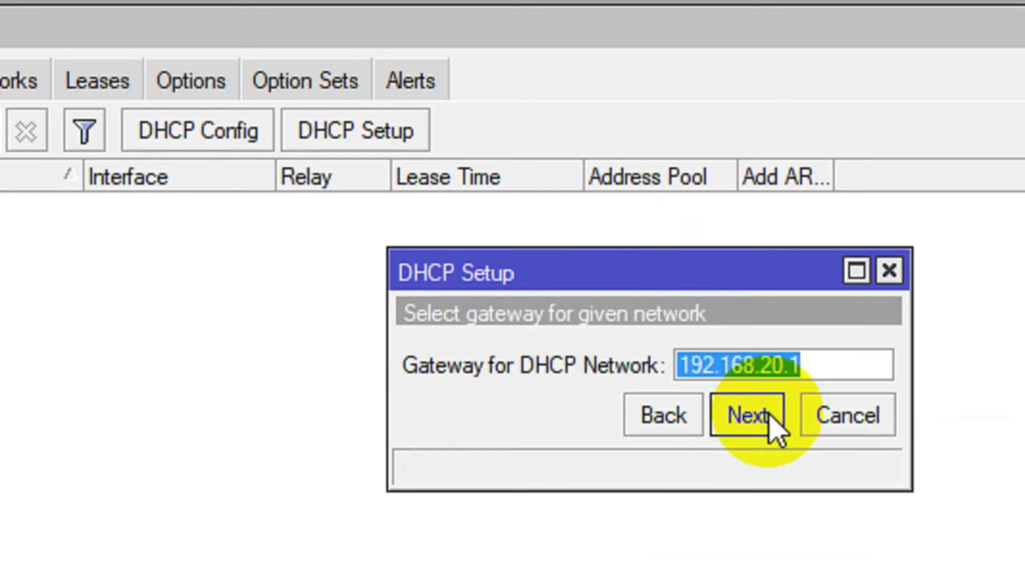
click(768, 363)
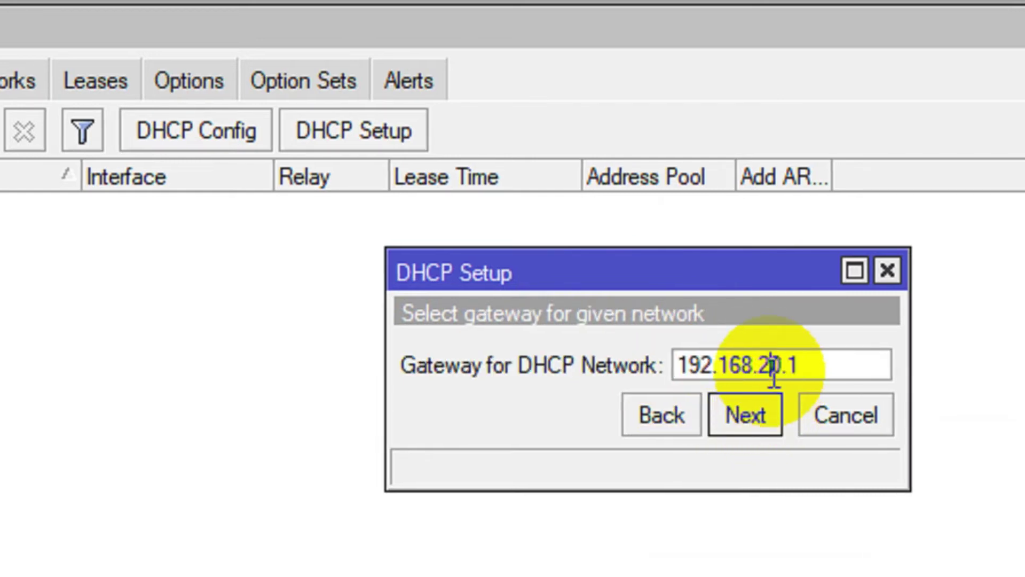
click(772, 413)
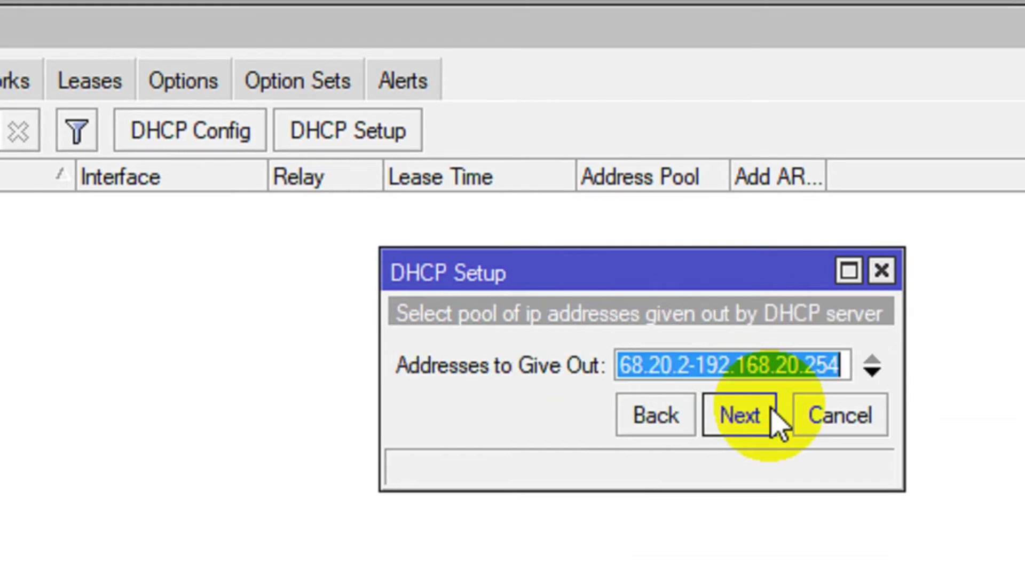
Step: Set the ether2 DHCP pool of addresses to give out to 192.168.20.2-192.168.20.100 and continue the setup
click(771, 363)
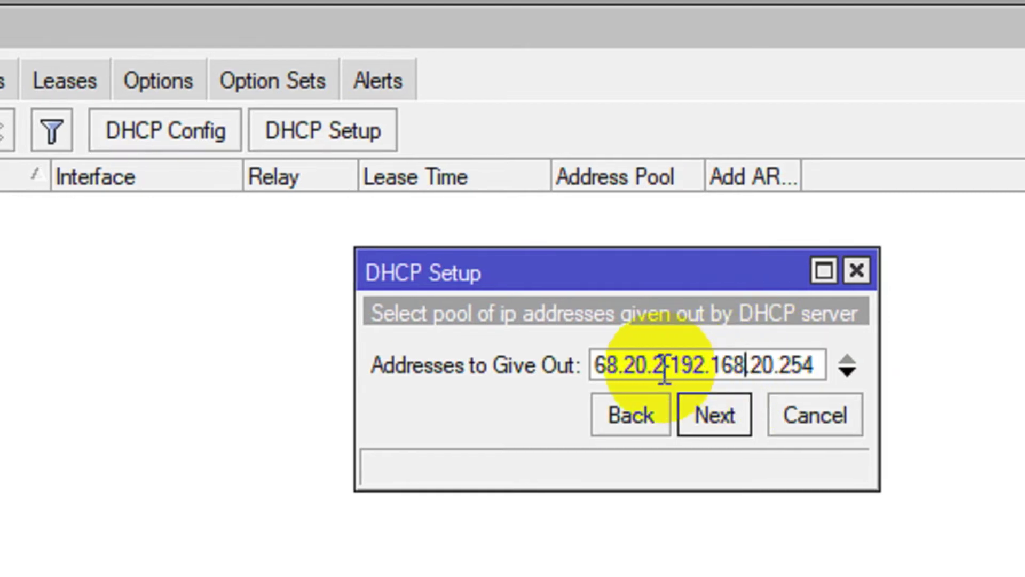
drag(665, 368, 550, 366)
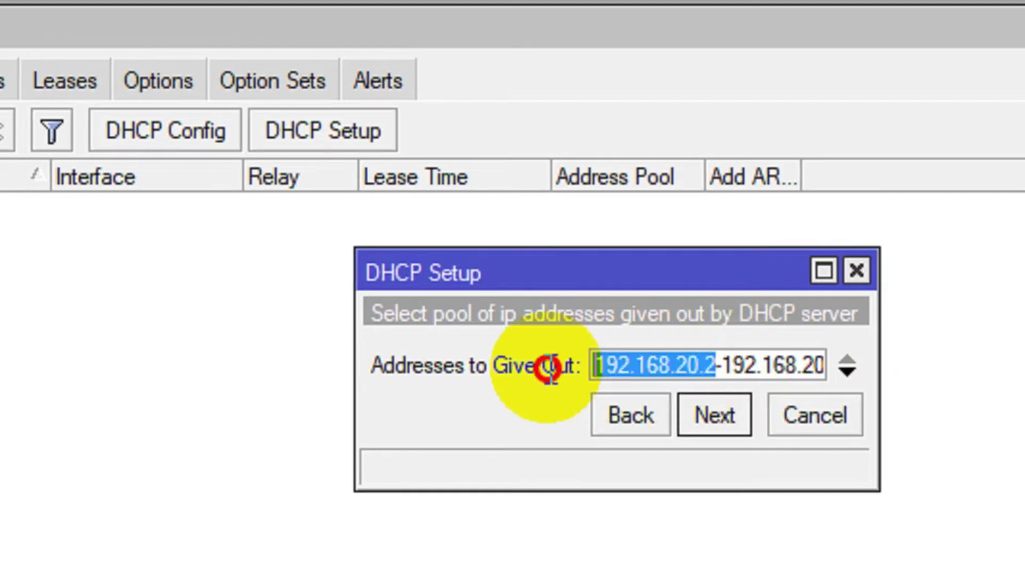
click(618, 354)
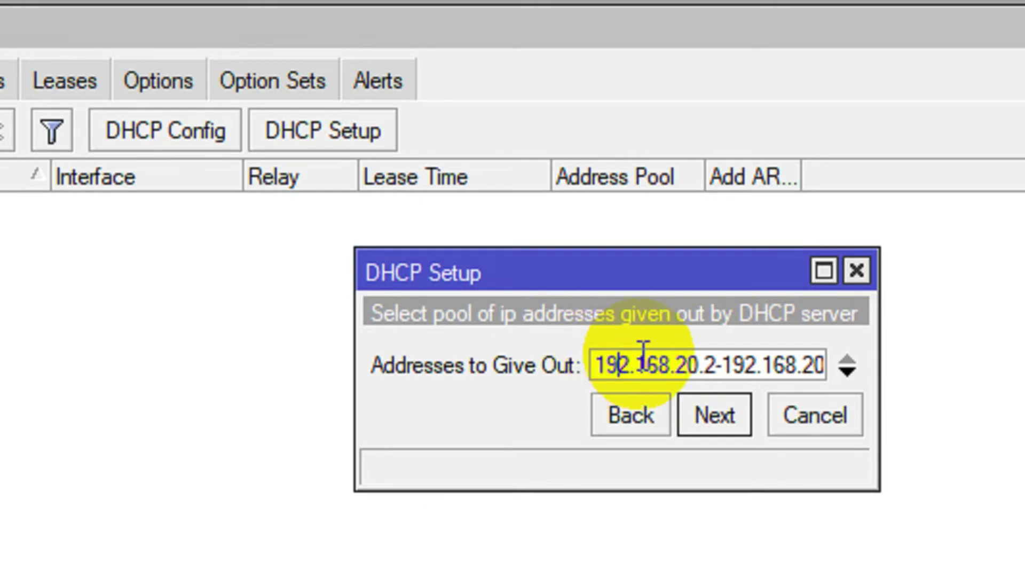
click(719, 368)
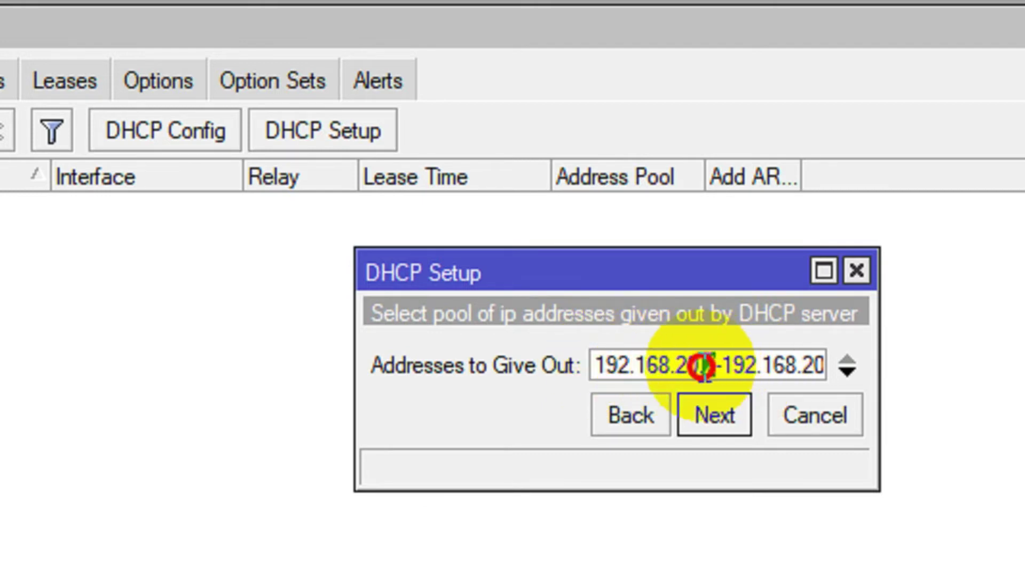
double_click(825, 366)
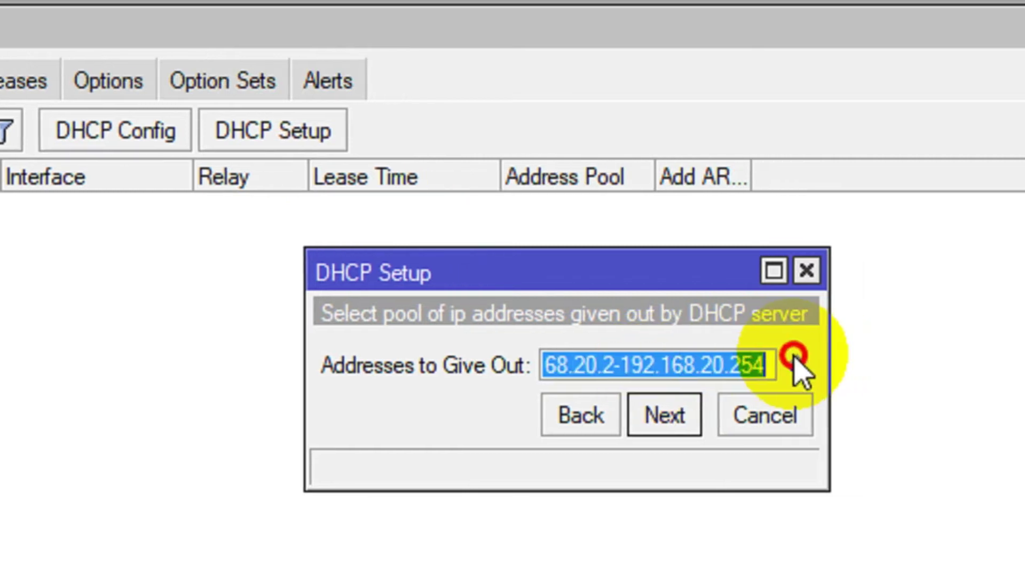
click(803, 365)
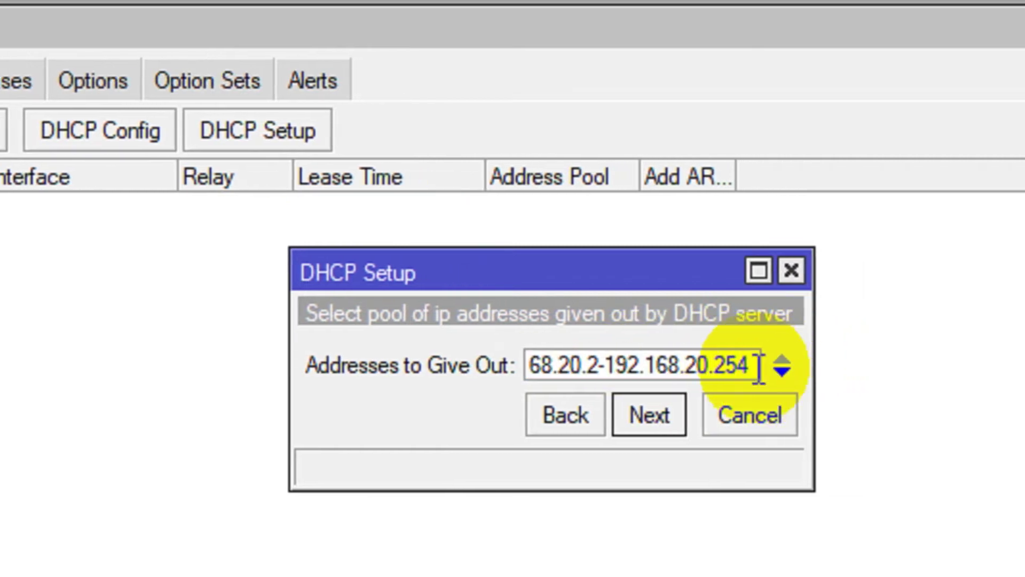
click(744, 362)
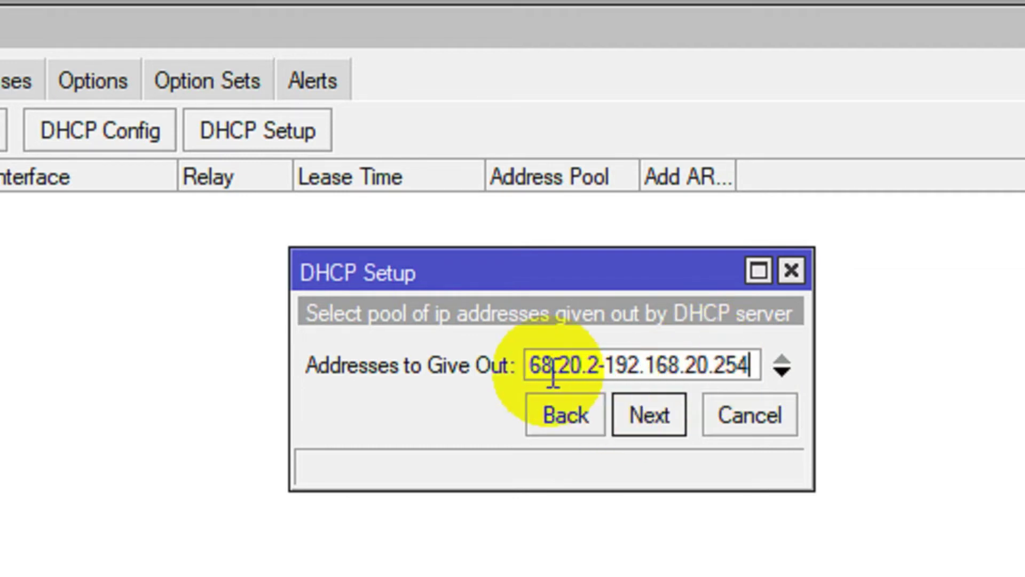
key(BackSpace)
key(BackSpace)
key(BackSpace)
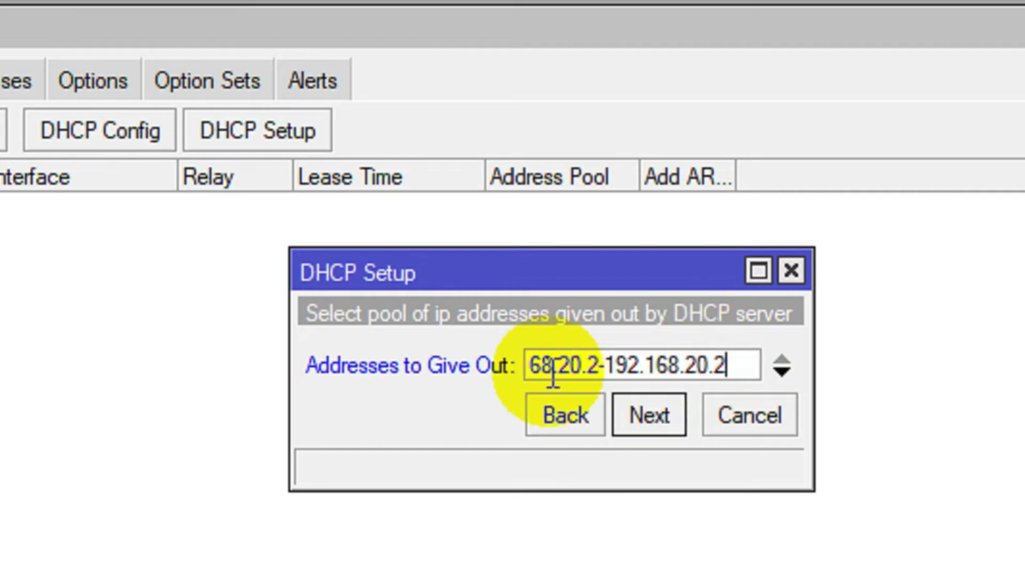
text(100)
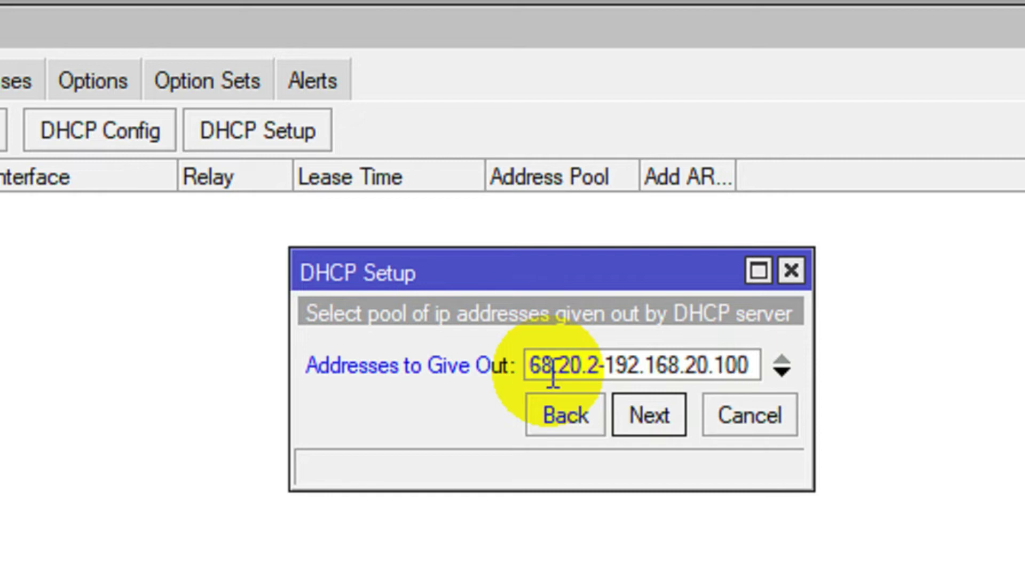
click(650, 396)
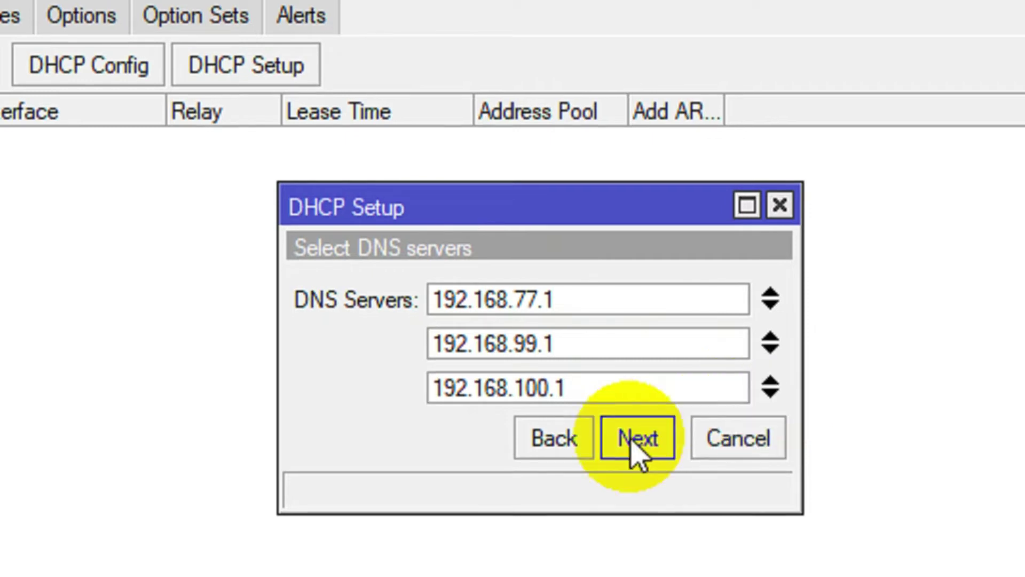
Step: Accept DNS servers 192.168.77.1, 192.168.99.1 and 192.168.100.1 with a 00:10:00 lease time, and finish the ether2 DHCP setup
click(638, 448)
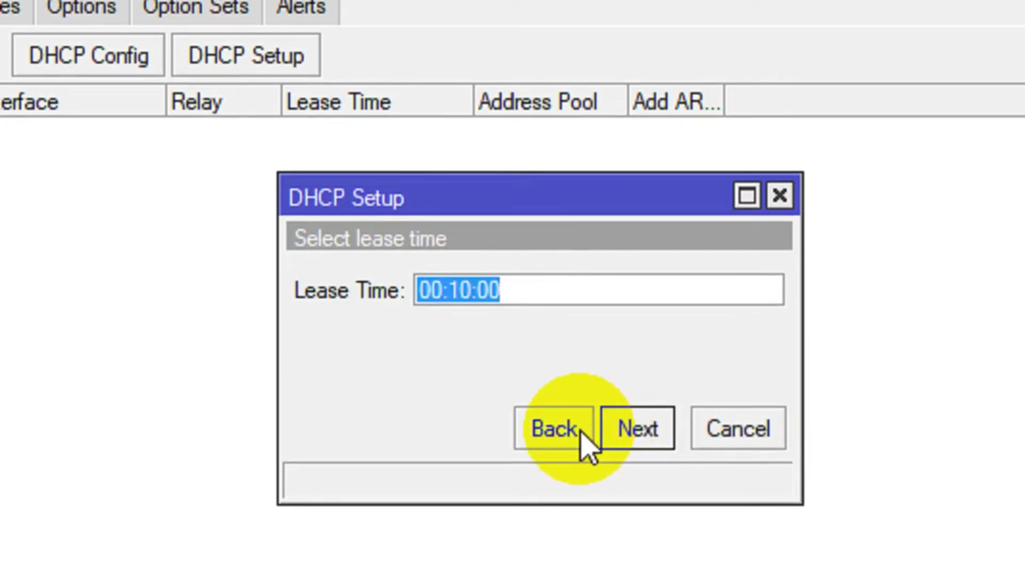
click(558, 430)
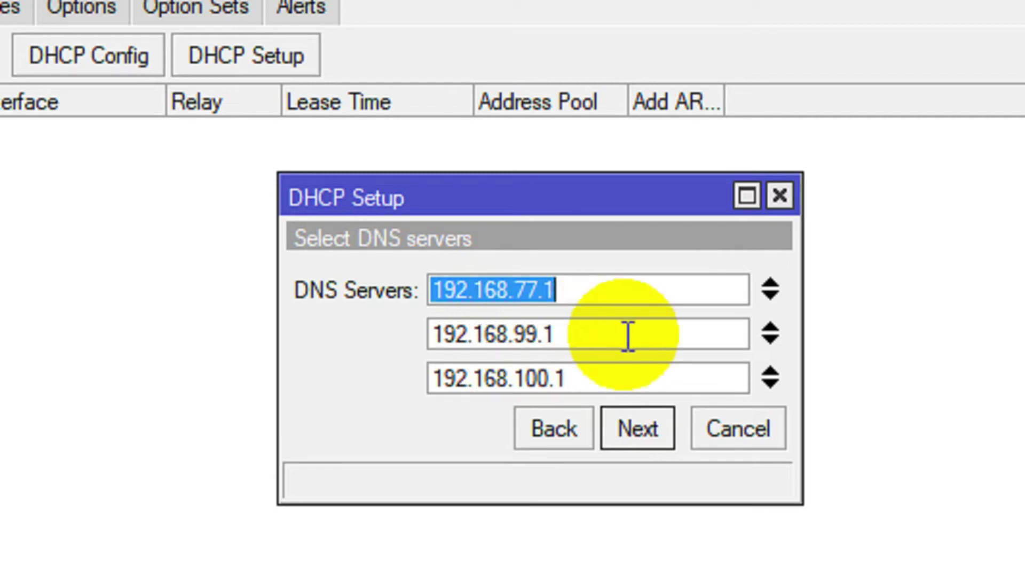
click(649, 435)
click(648, 434)
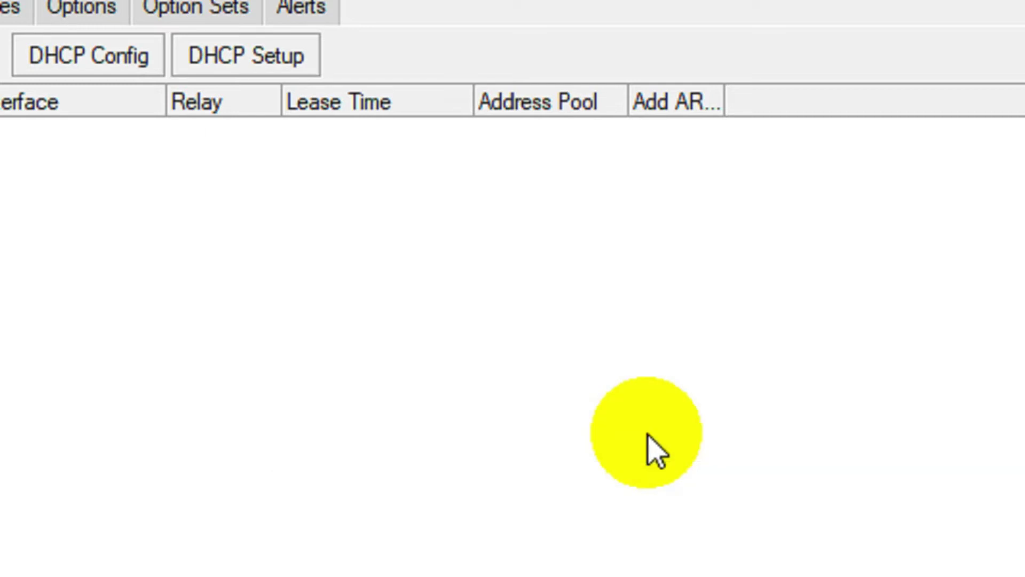
click(552, 283)
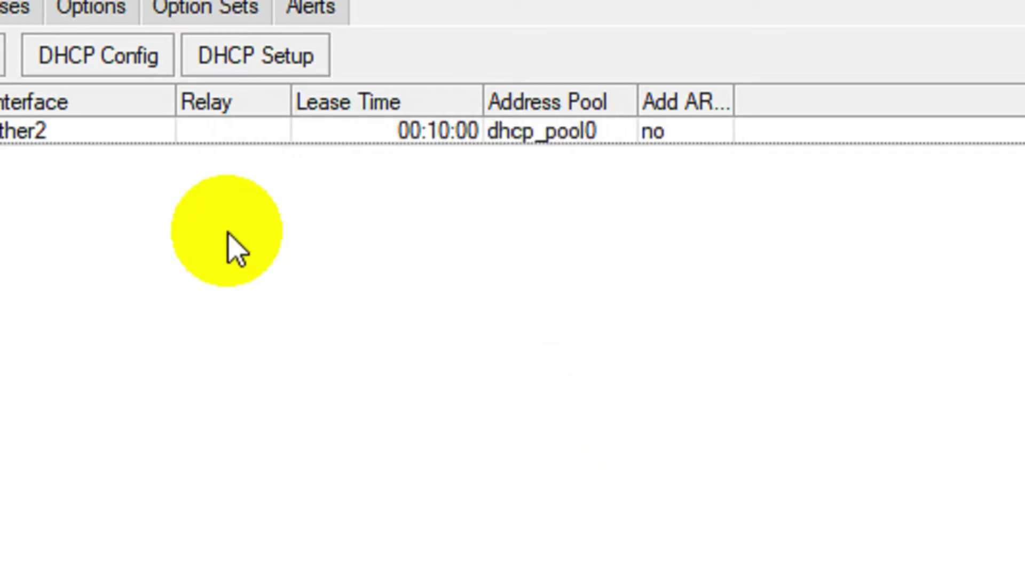
Step: Start another DHCP server setup and choose ether3 as the interface to run it on
click(29, 138)
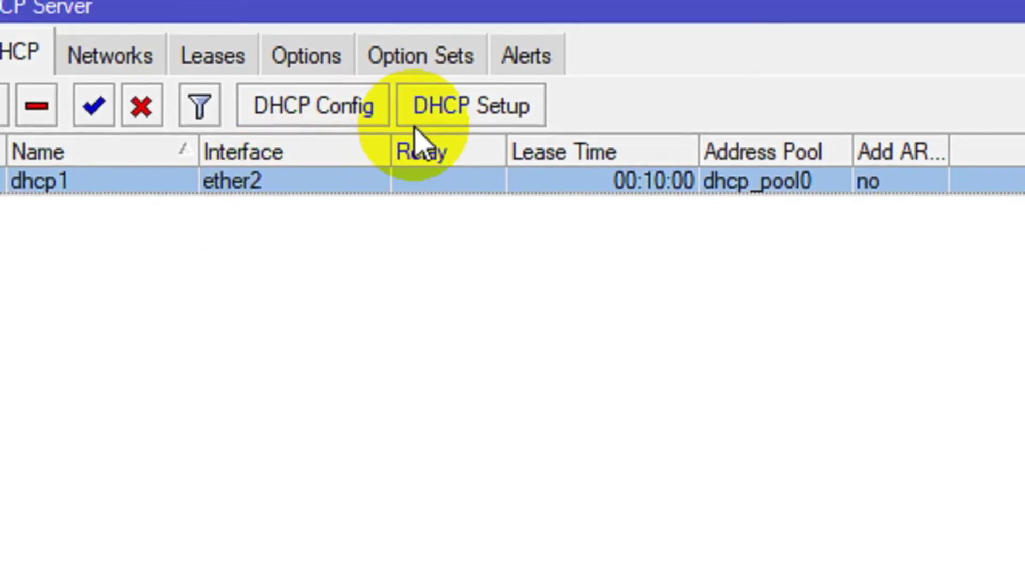
click(464, 179)
click(466, 67)
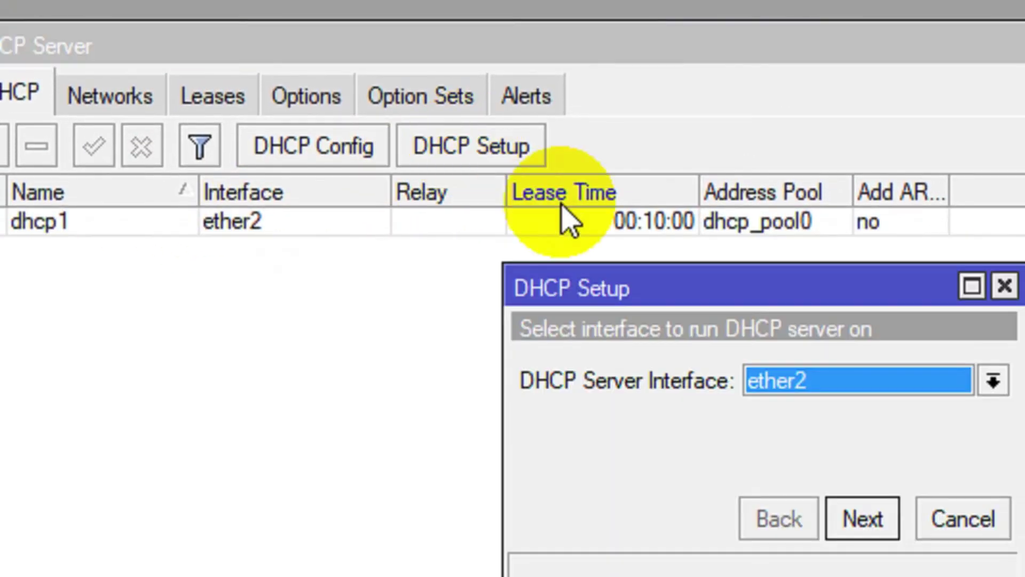
click(779, 388)
click(779, 451)
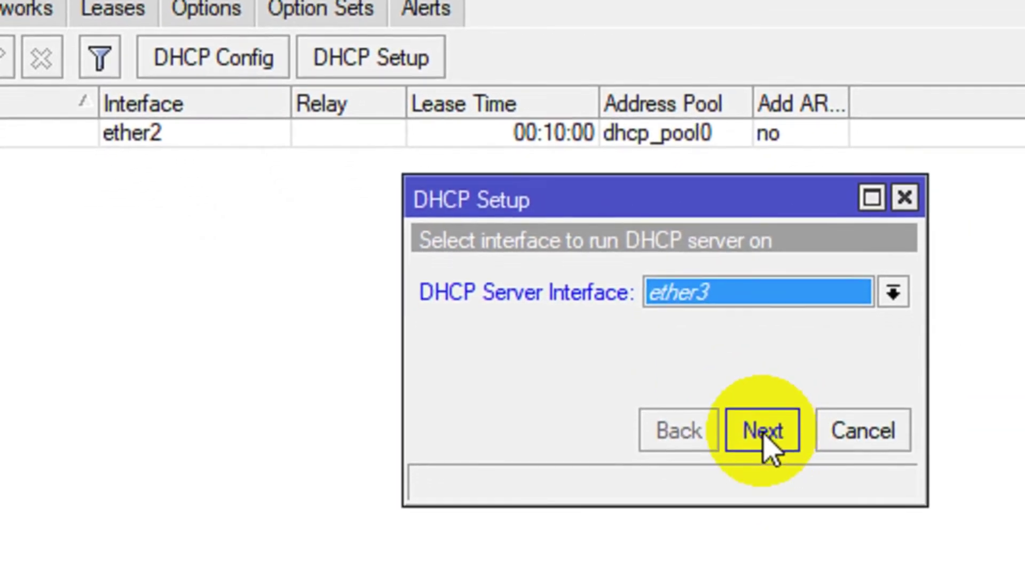
click(799, 494)
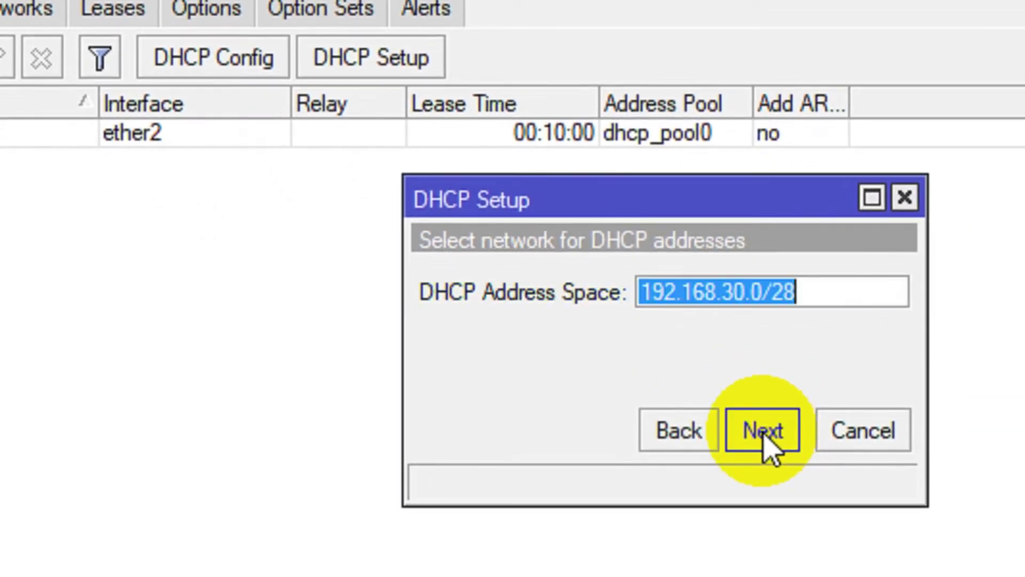
Step: Accept 192.168.30.0/28 as the DHCP address space and 192.168.30.1 as the gateway for the ether3 network
click(733, 299)
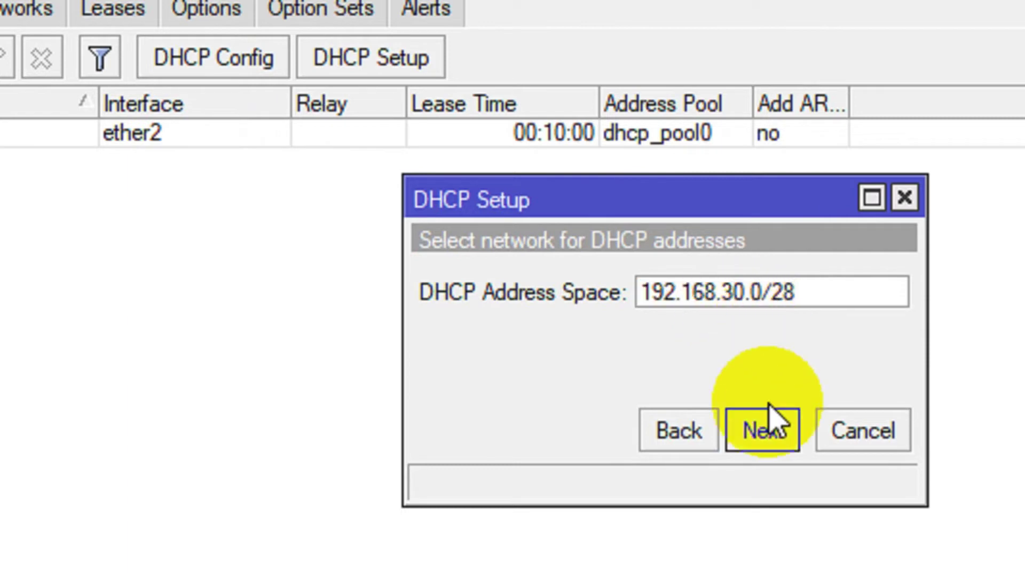
click(772, 447)
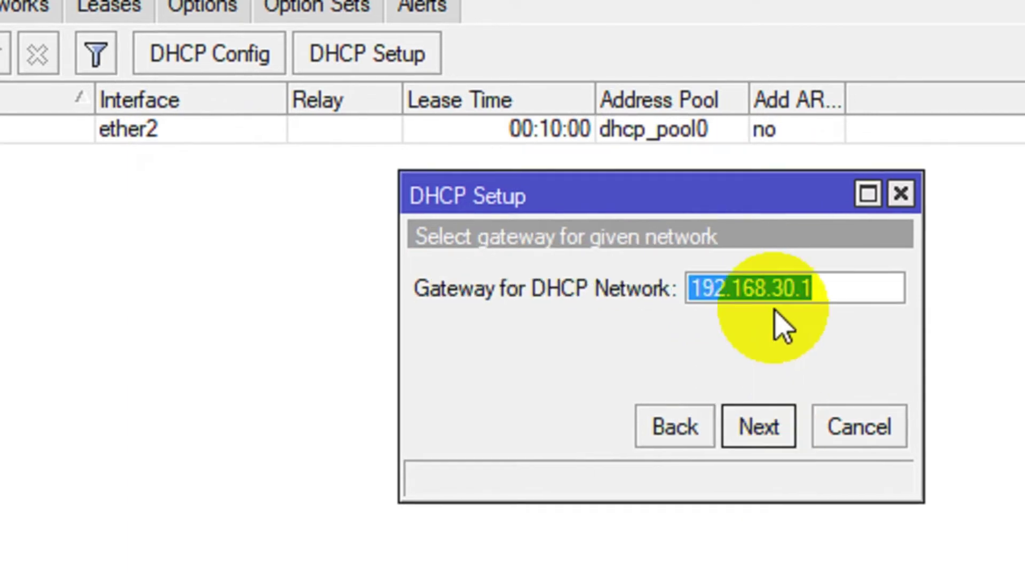
click(776, 296)
click(745, 430)
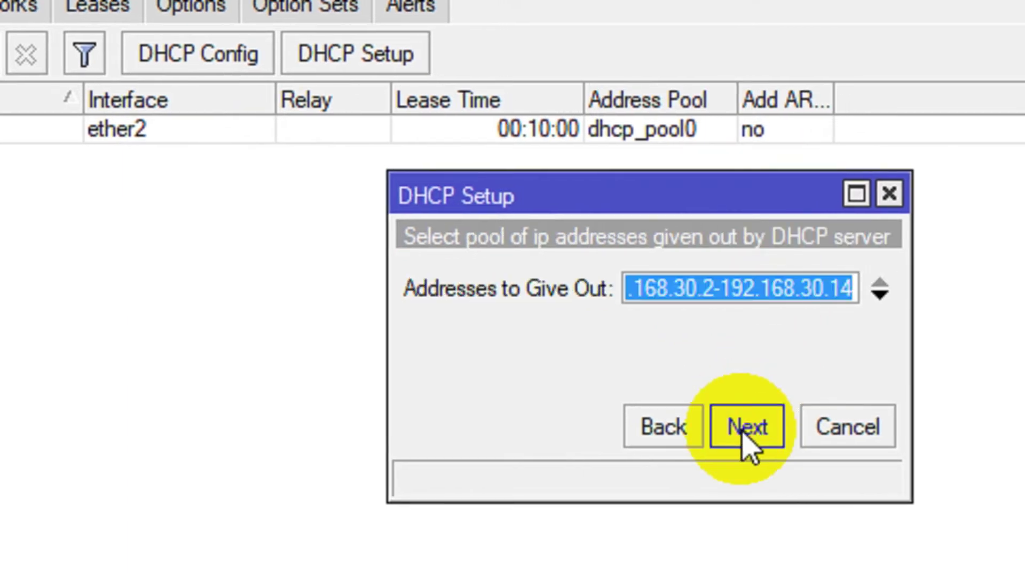
Step: Review the range of addresses to give out on ether3 and accept 192.168.30.2-192.168.30.14
click(818, 299)
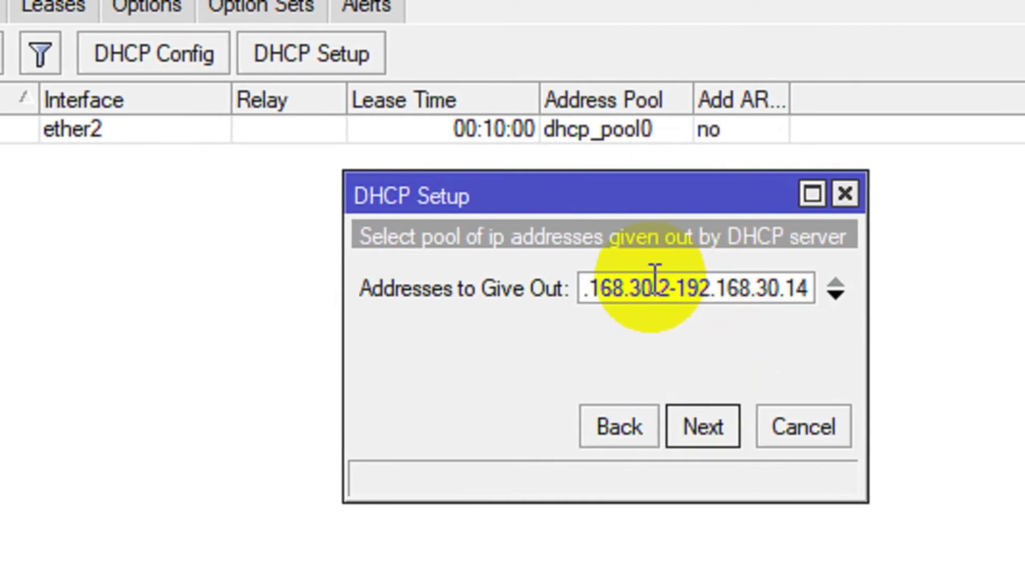
click(665, 288)
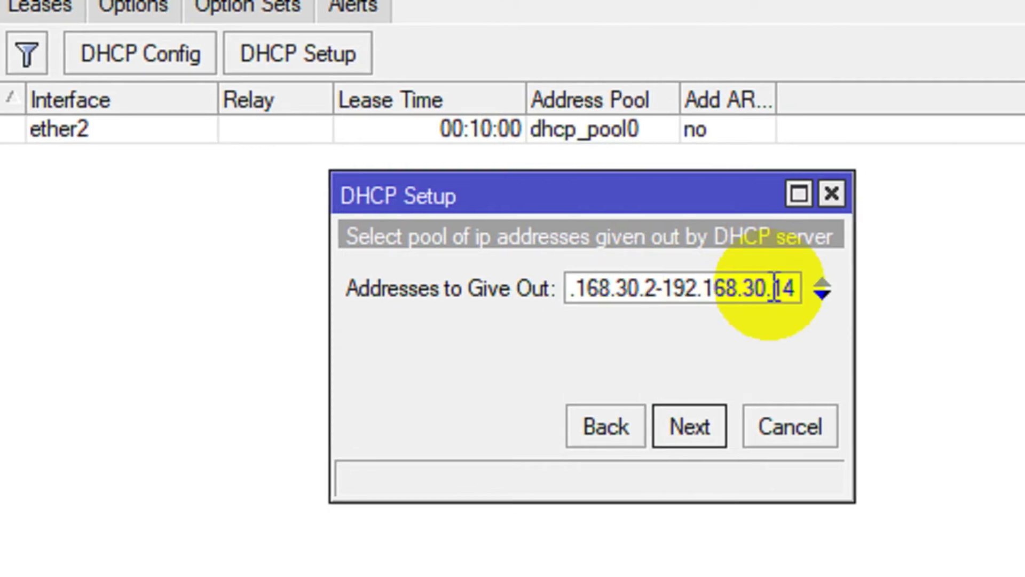
double_click(777, 288)
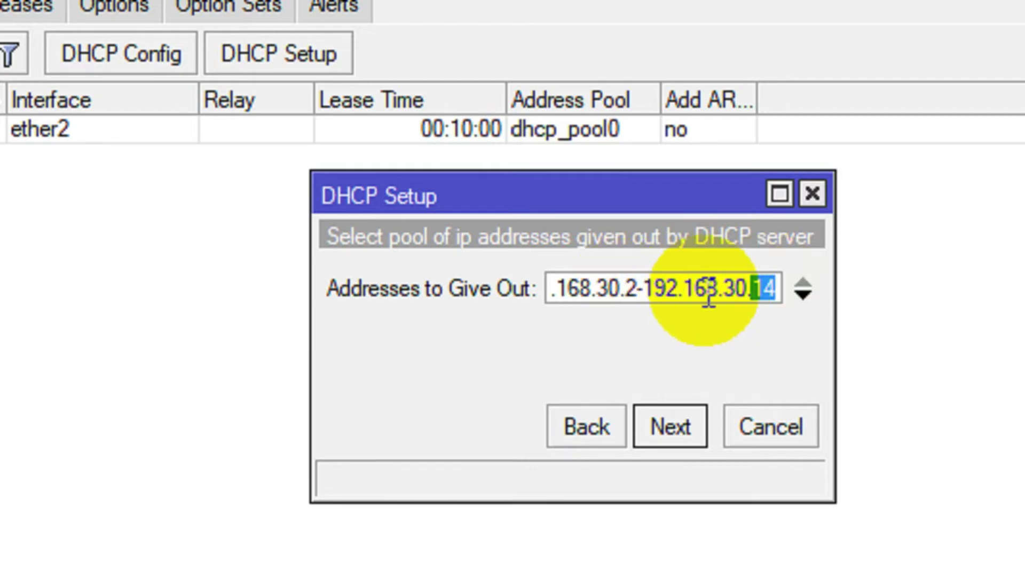
click(619, 288)
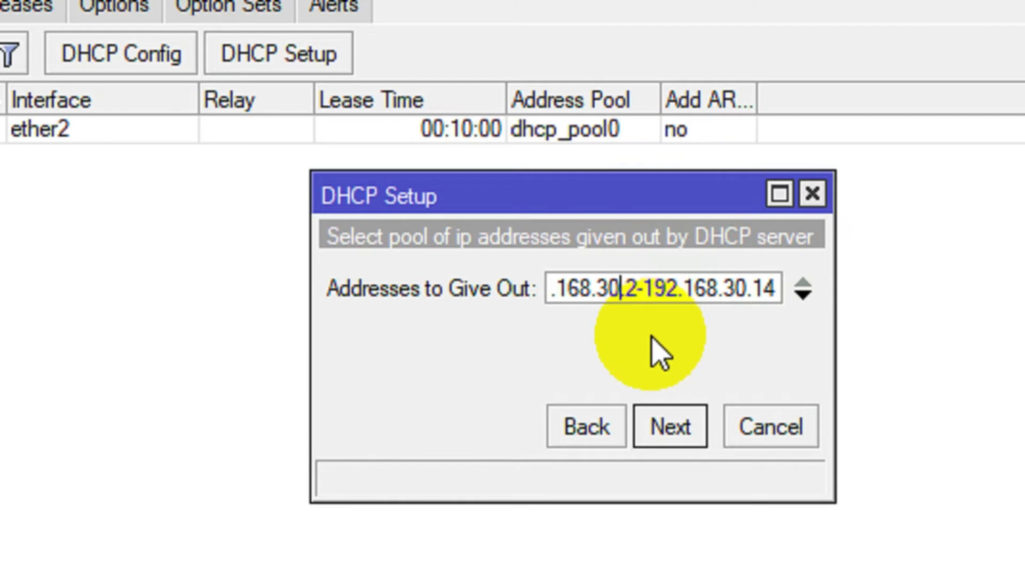
click(676, 430)
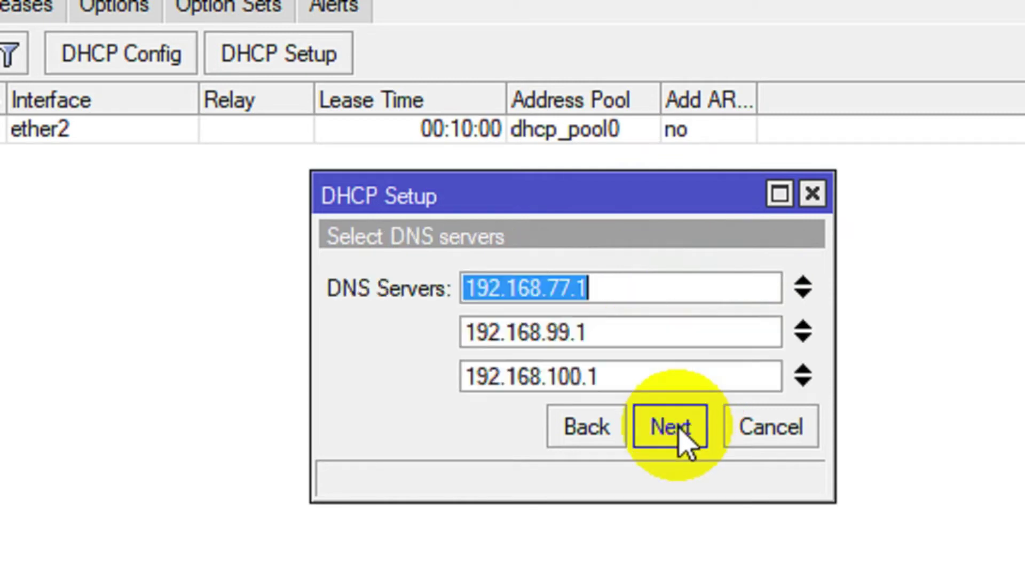
Step: Accept the three suggested DNS servers and the 00:10:00 lease time to complete the ether3 DHCP server
click(677, 430)
click(672, 429)
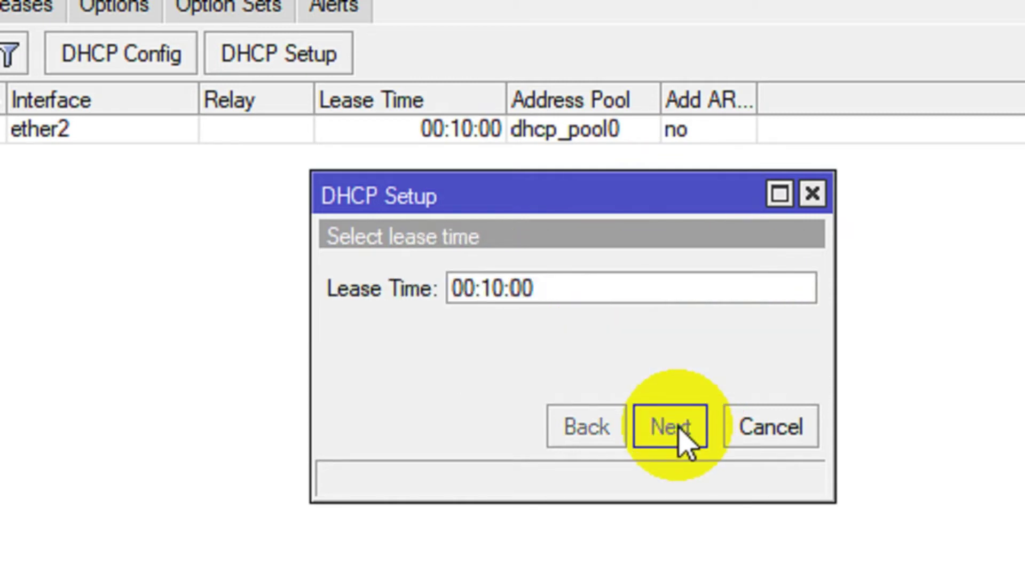
click(583, 299)
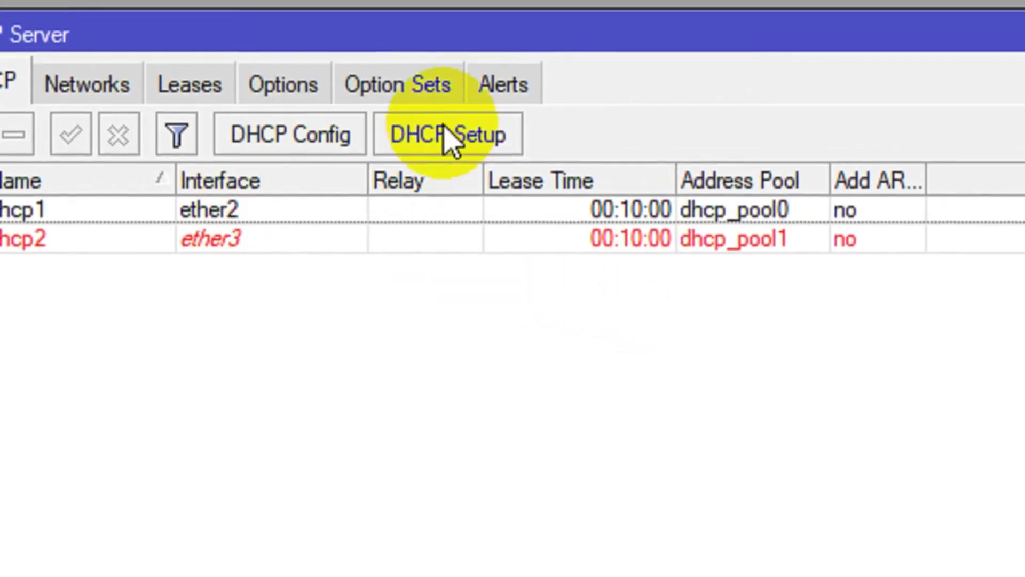
Step: Start a new DHCP server setup and choose ether4 as its interface
click(451, 138)
click(774, 370)
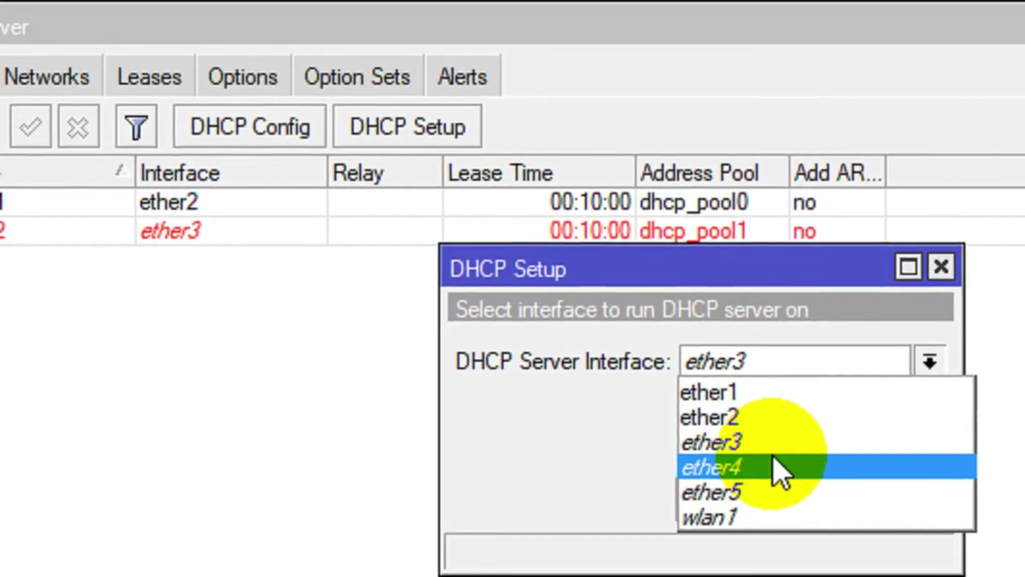
click(792, 494)
click(819, 527)
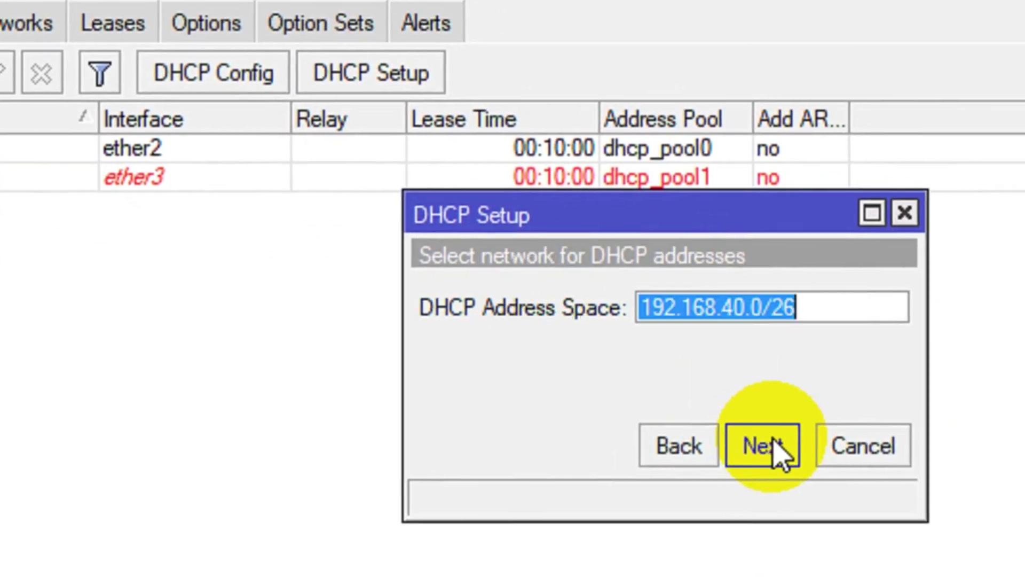
Step: Accept 192.168.40.0/26 as the DHCP address space and 192.168.40.1 as the gateway for the ether4 network
click(759, 307)
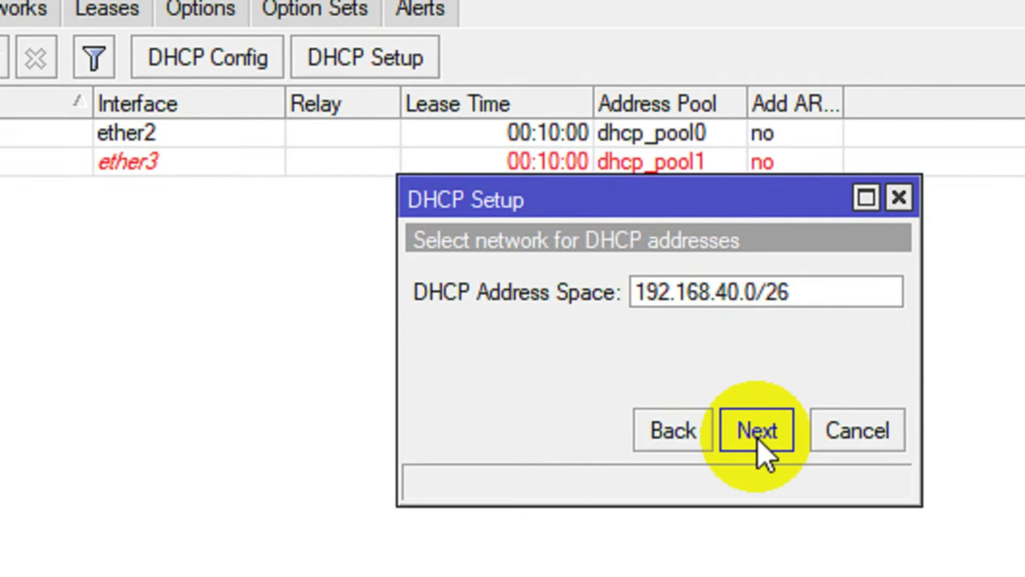
click(758, 439)
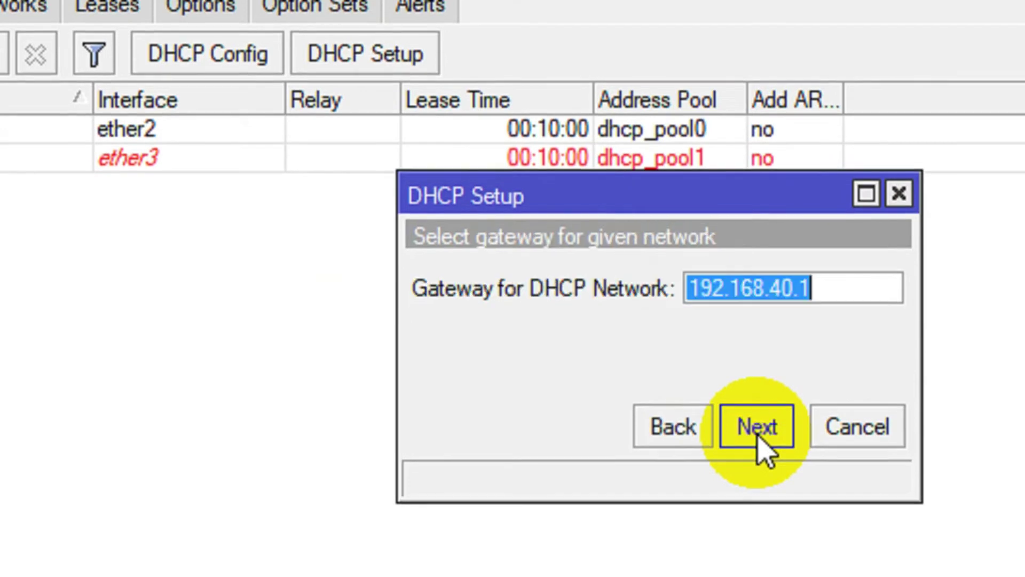
click(758, 439)
Step: Review the ether4 address pool and accept 192.168.40.2-192.168.40.62 as the addresses to give out
click(758, 439)
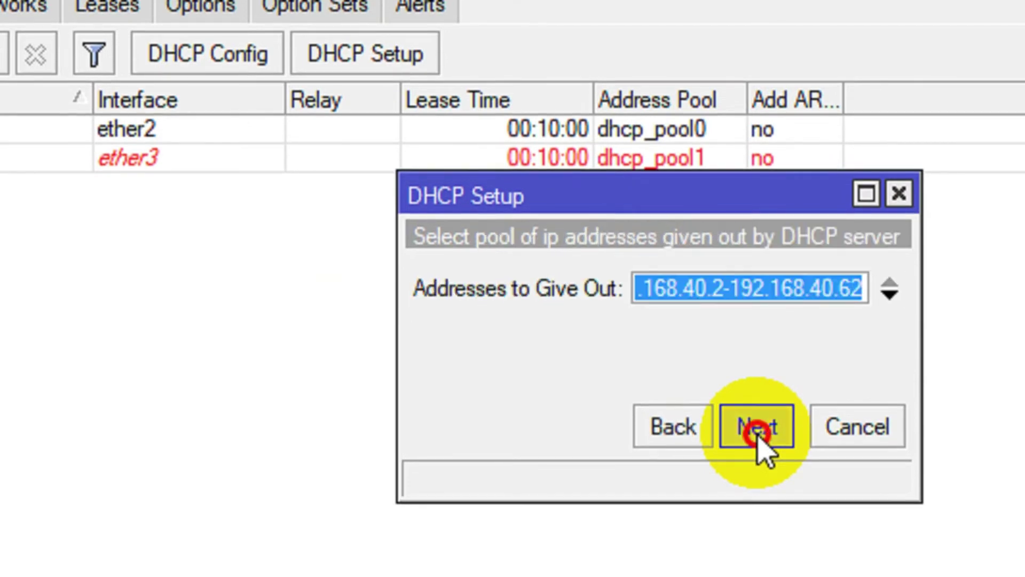
click(679, 433)
click(782, 300)
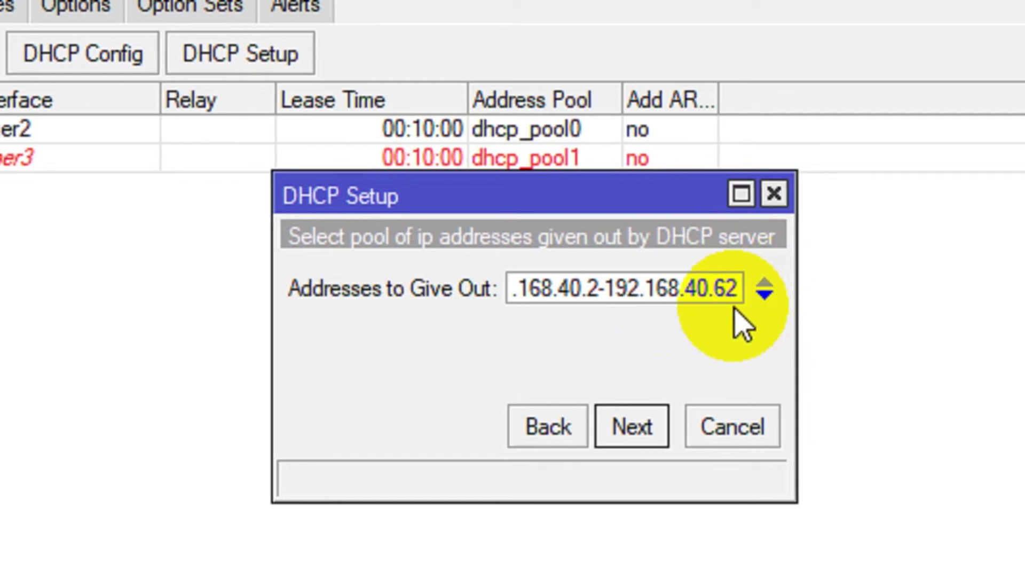
click(637, 431)
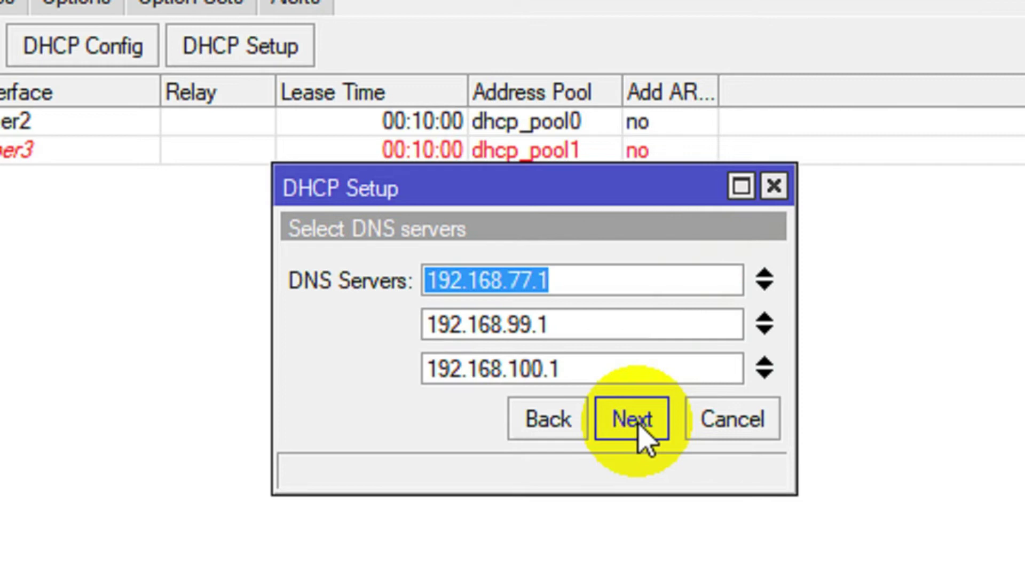
Step: Accept the suggested DNS servers and the 00:10:00 lease time to complete the ether4 DHCP server
click(638, 425)
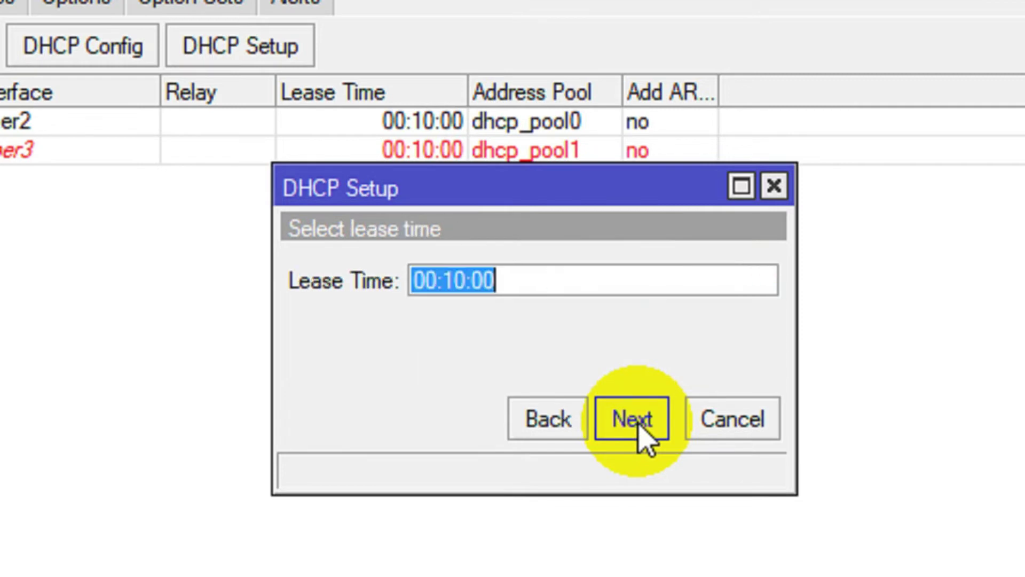
click(639, 430)
click(550, 285)
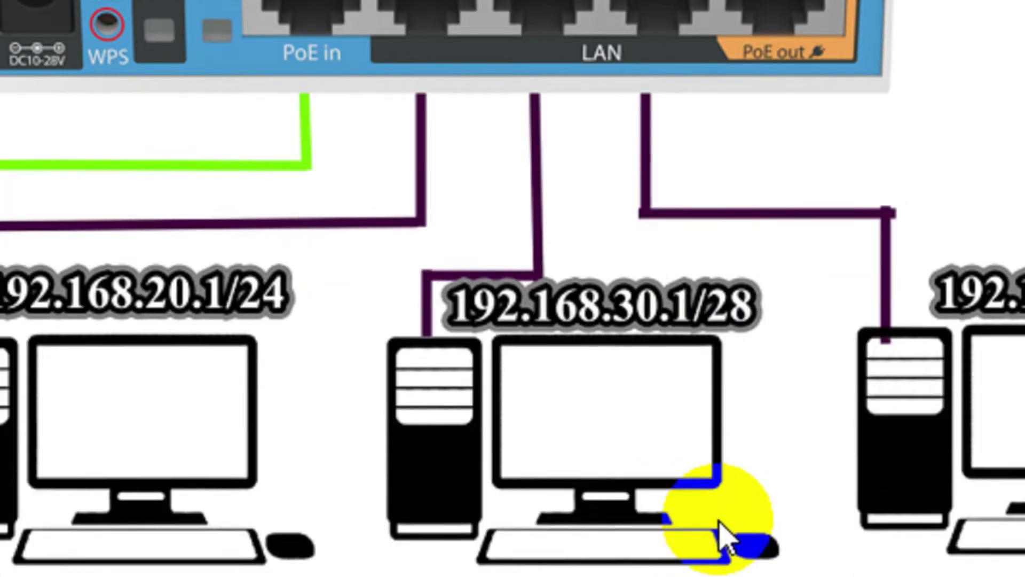
Step: Start another DHCP server setup and choose wlan1 as its interface
click(694, 535)
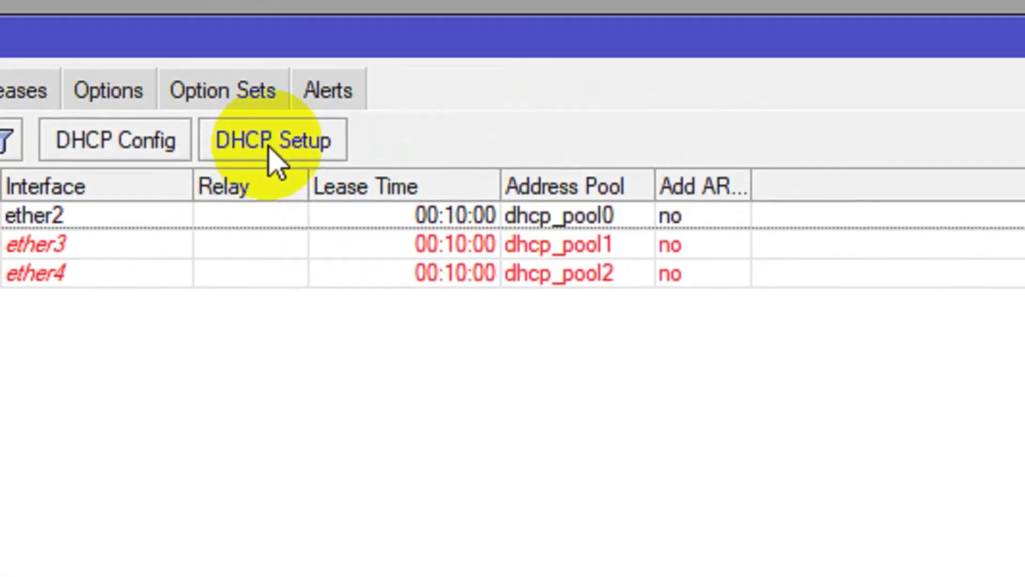
click(270, 152)
click(685, 372)
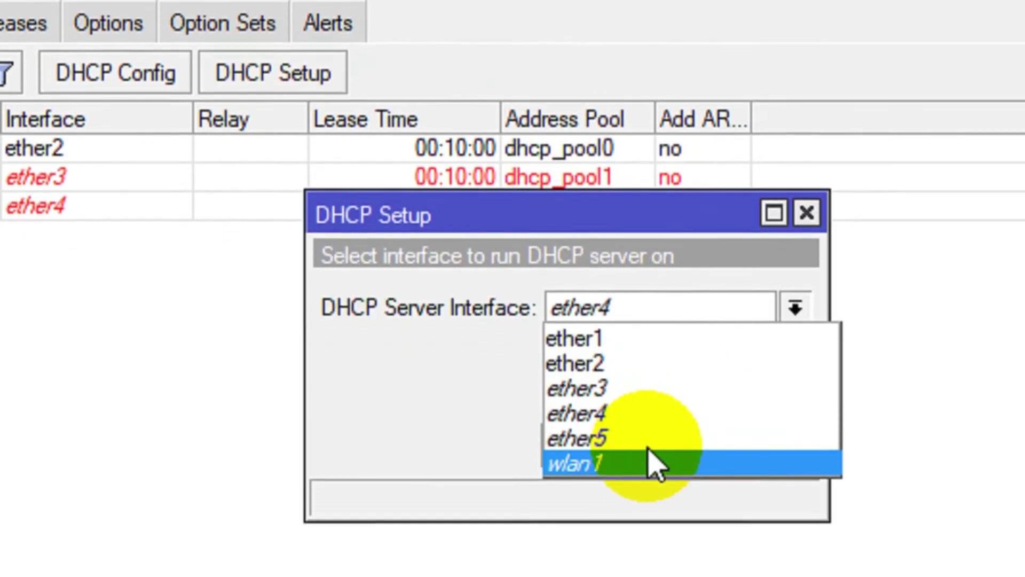
click(659, 530)
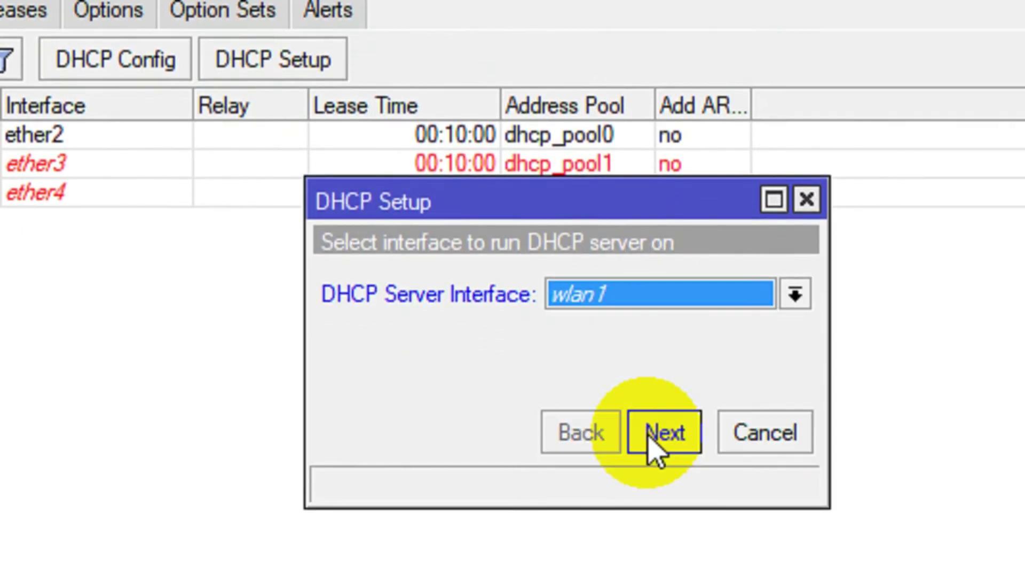
click(686, 426)
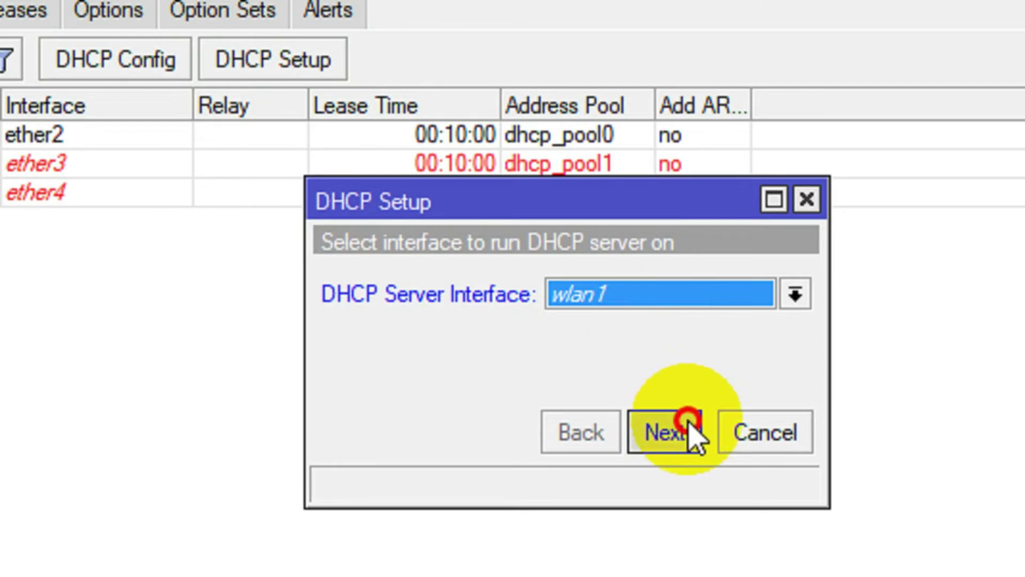
Step: Accept 192.168.50.0/24 as the DHCP address space and 192.168.50.1 as the gateway for the wlan1 network
click(728, 292)
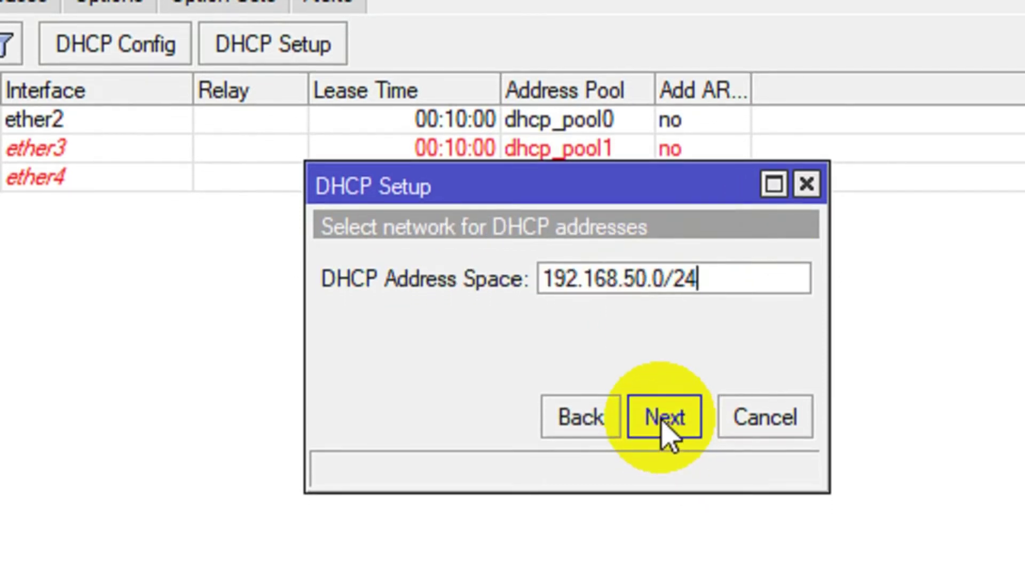
click(667, 427)
click(677, 279)
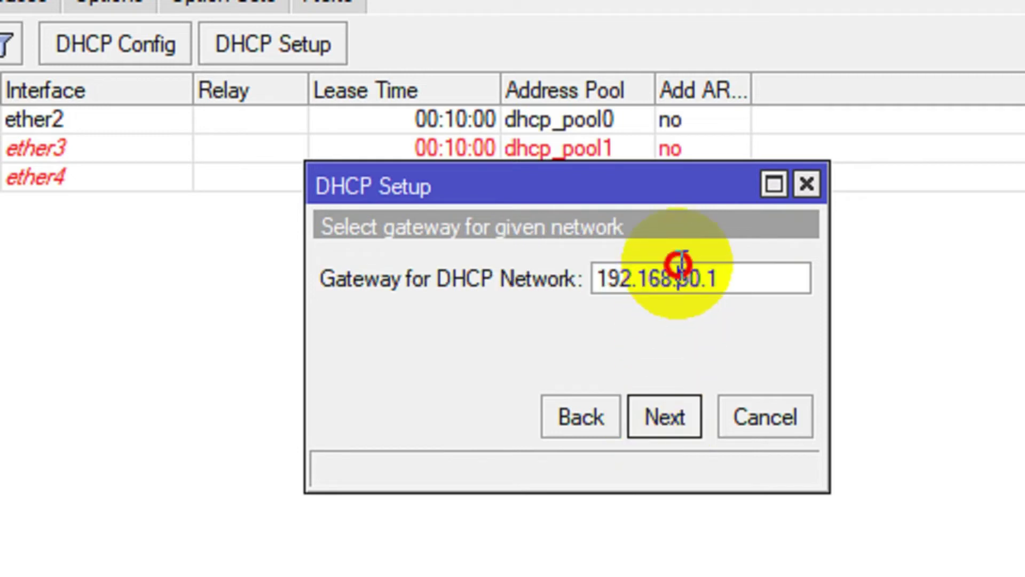
click(674, 415)
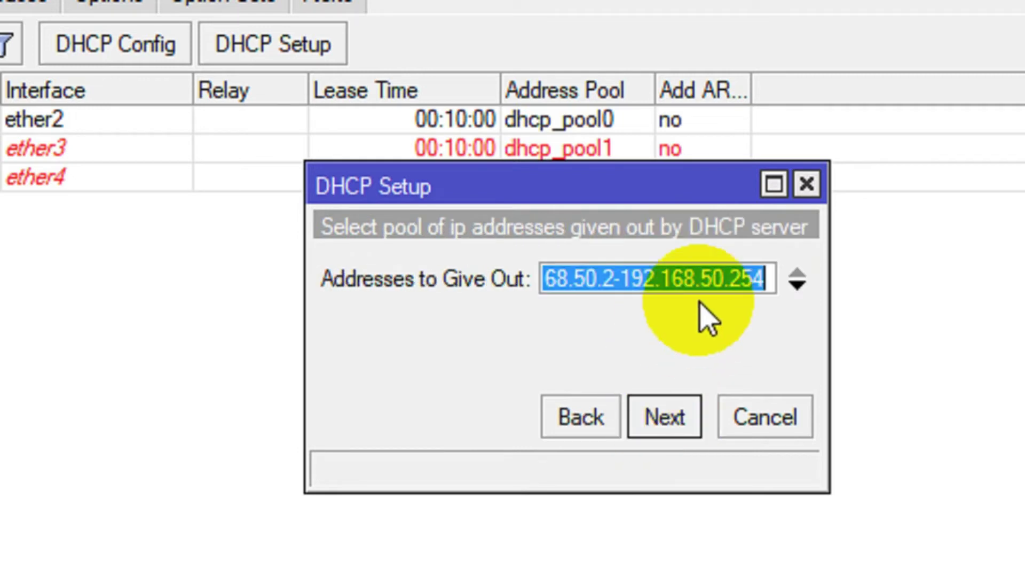
Step: Complete the wlan1 DHCP server with addresses 192.168.50.2-192.168.50.254, the suggested DNS servers and the 00:10:00 lease time
click(701, 286)
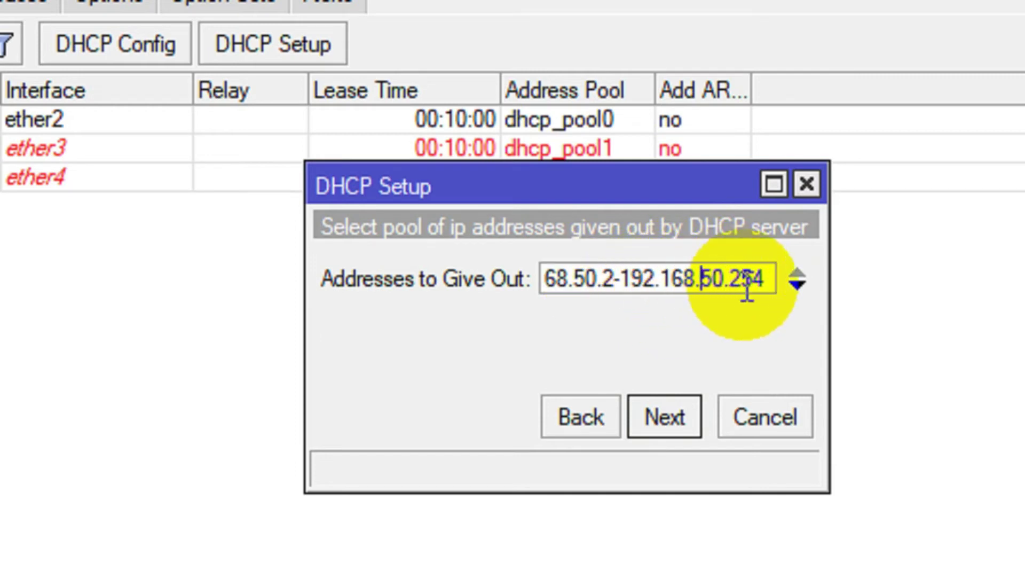
click(666, 422)
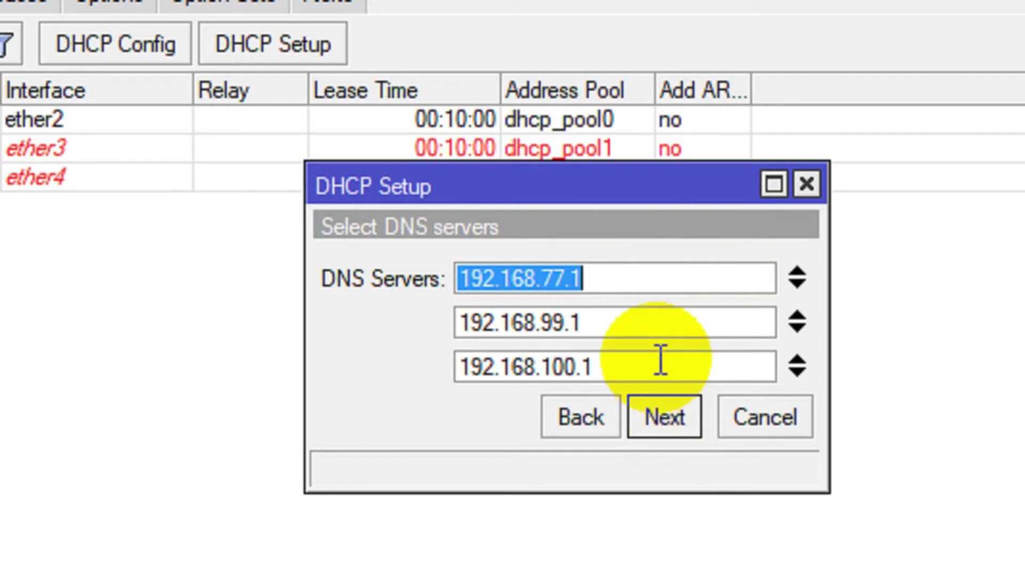
click(685, 413)
click(688, 419)
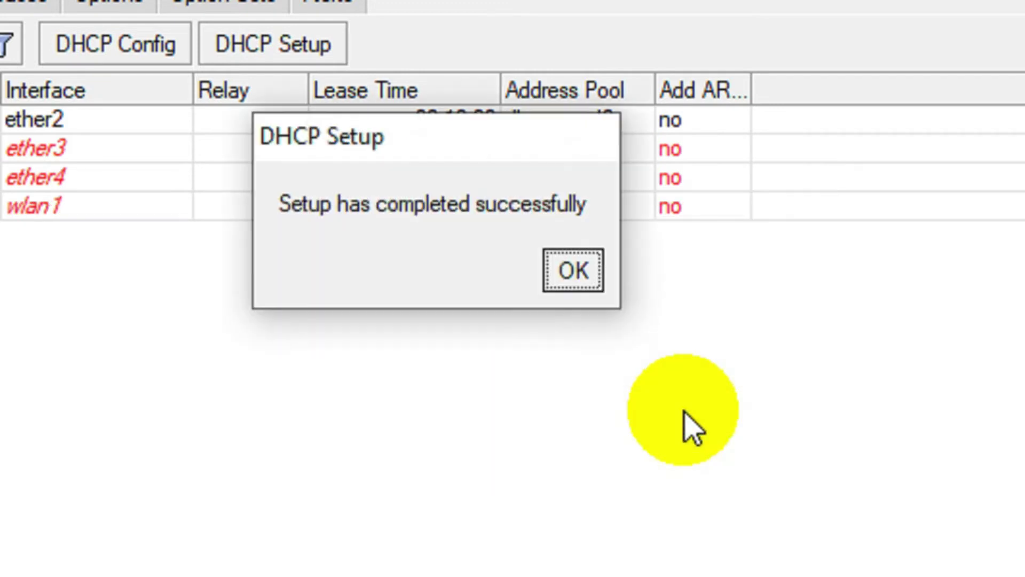
click(586, 285)
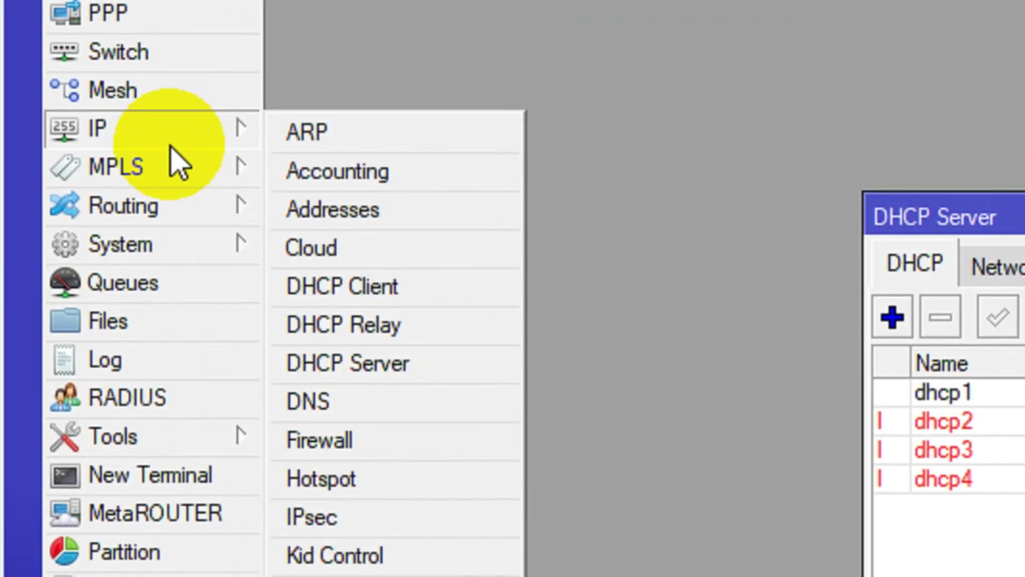
Step: Allow remote requests in the router's DNS settings and save the change
mouse_move(49, 97)
mouse_move(214, 131)
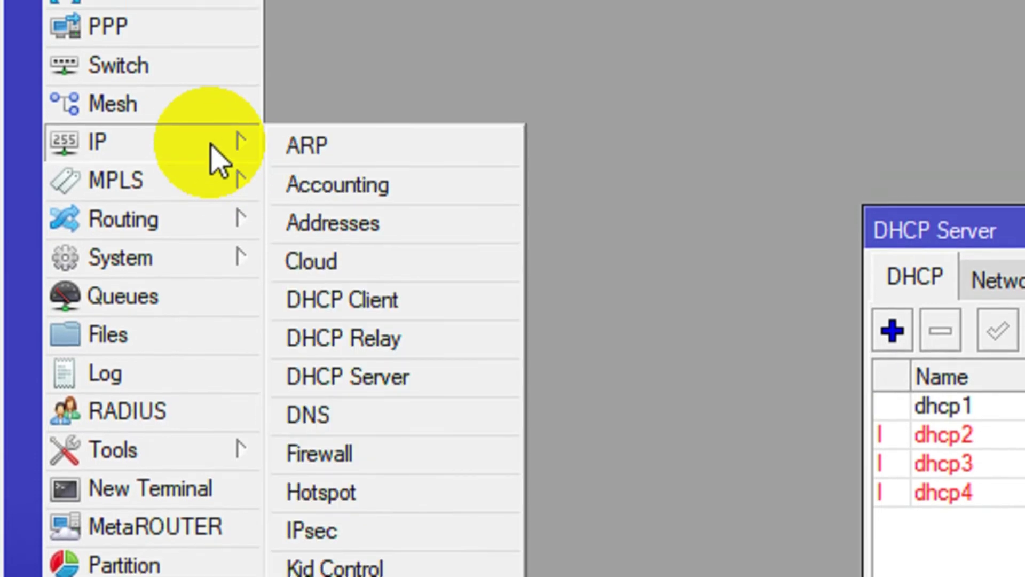
click(398, 422)
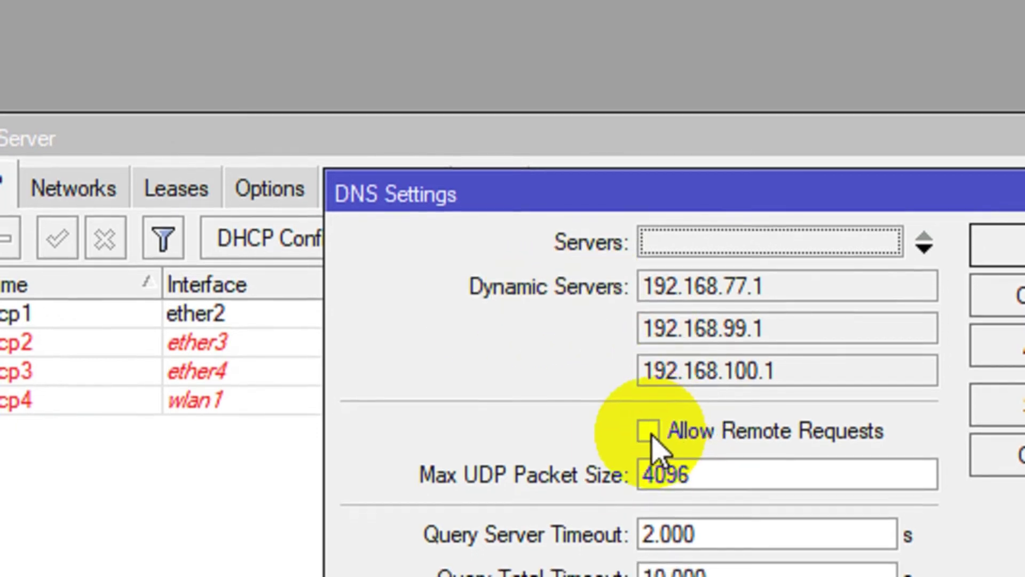
click(648, 432)
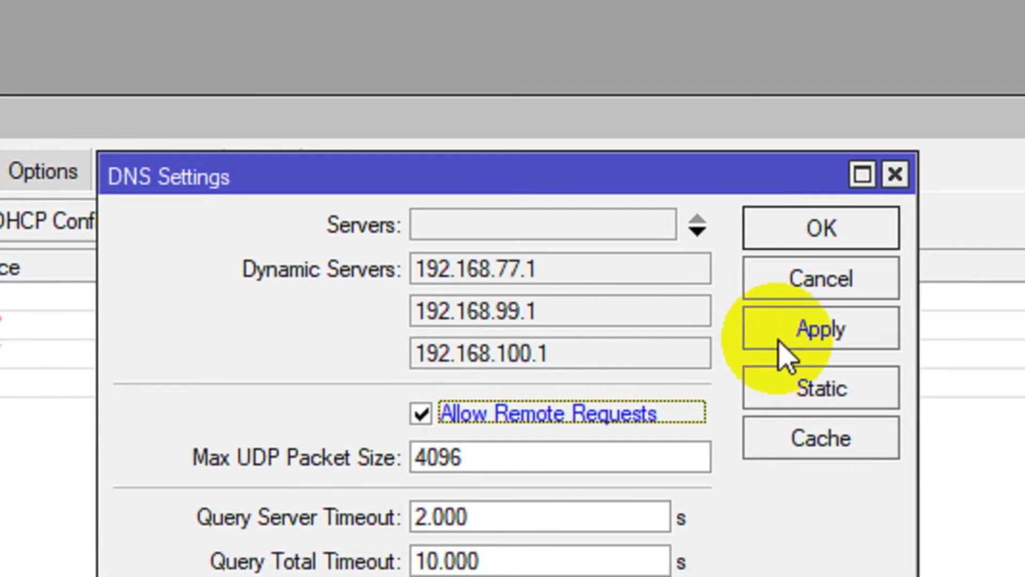
click(891, 341)
click(768, 227)
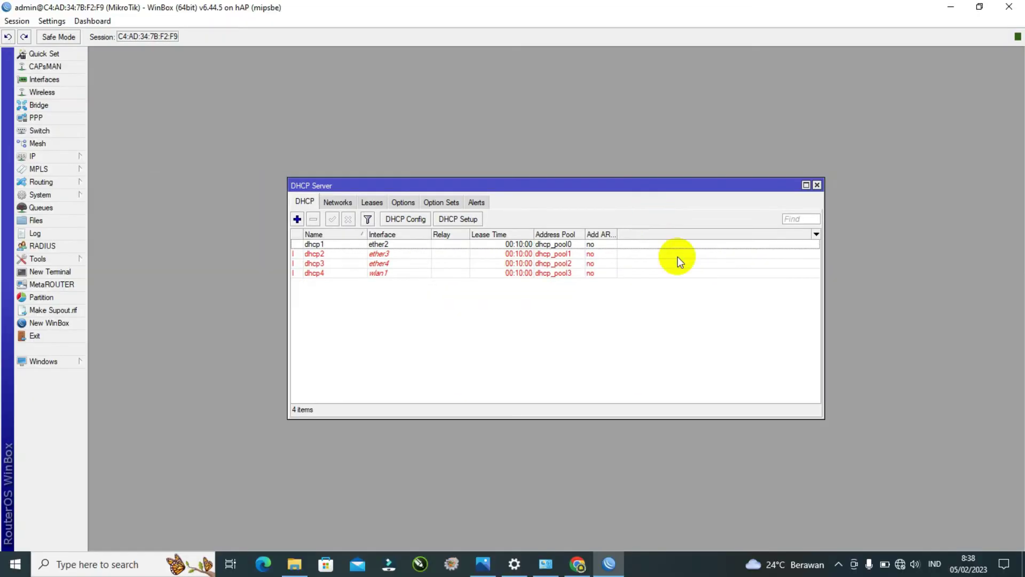
Step: Open the router's firewall and show its NAT rules
mouse_move(899, 567)
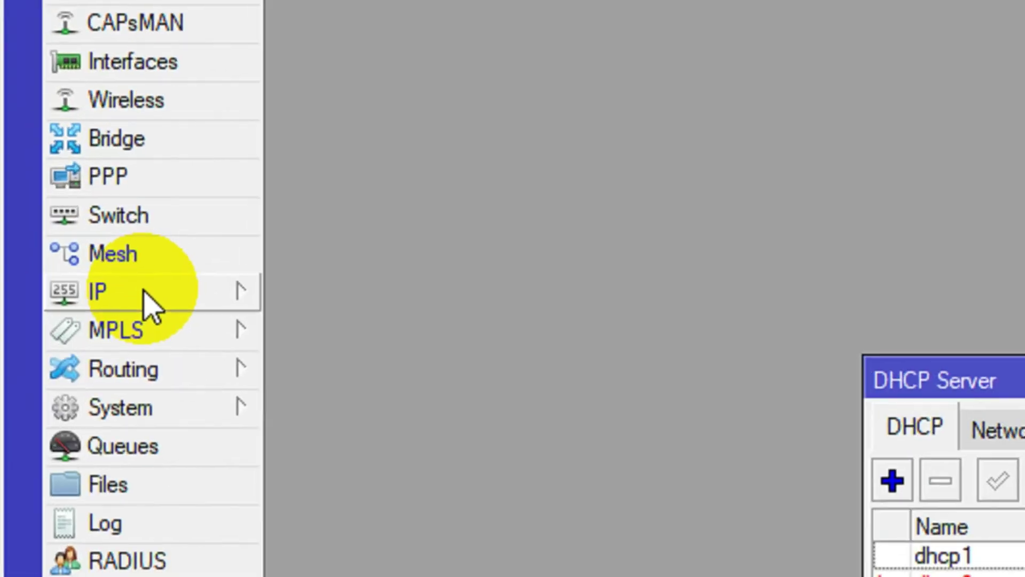
click(152, 307)
click(222, 339)
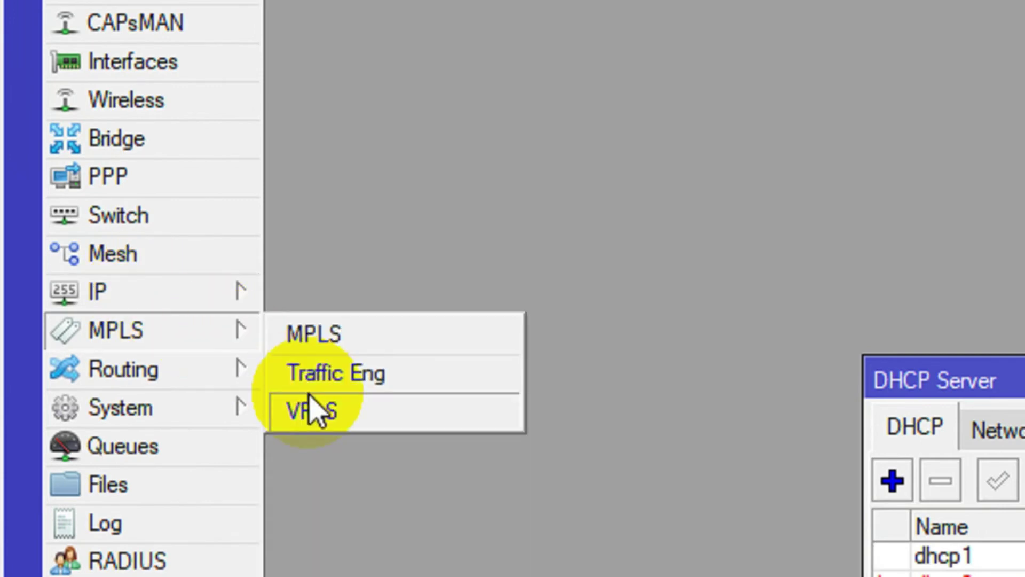
click(161, 295)
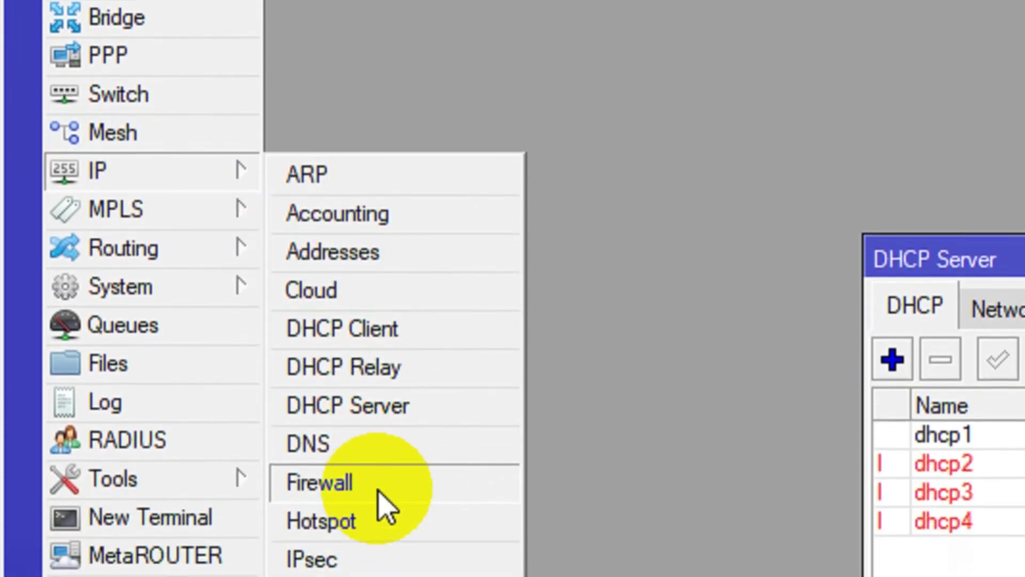
click(363, 489)
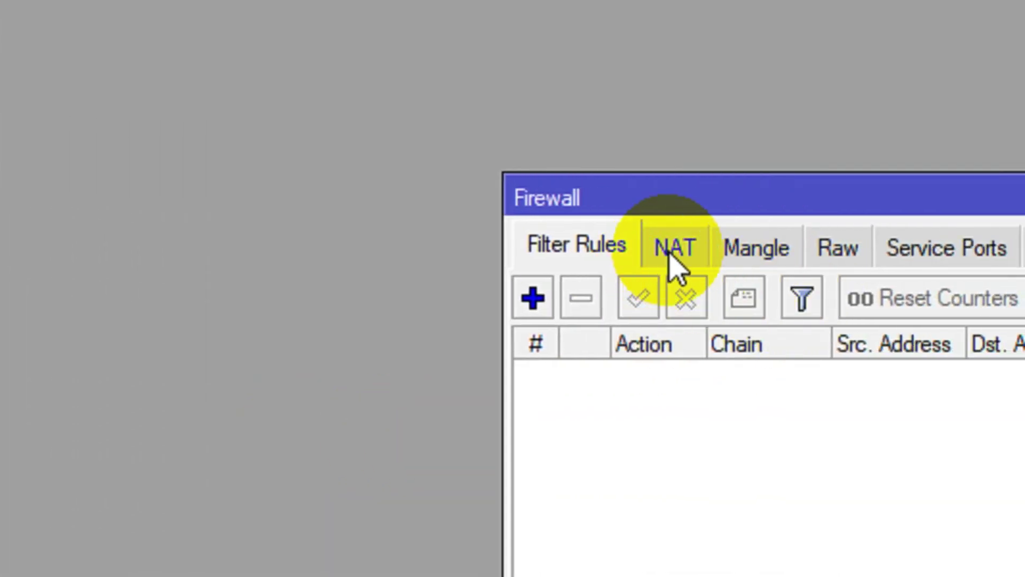
click(677, 251)
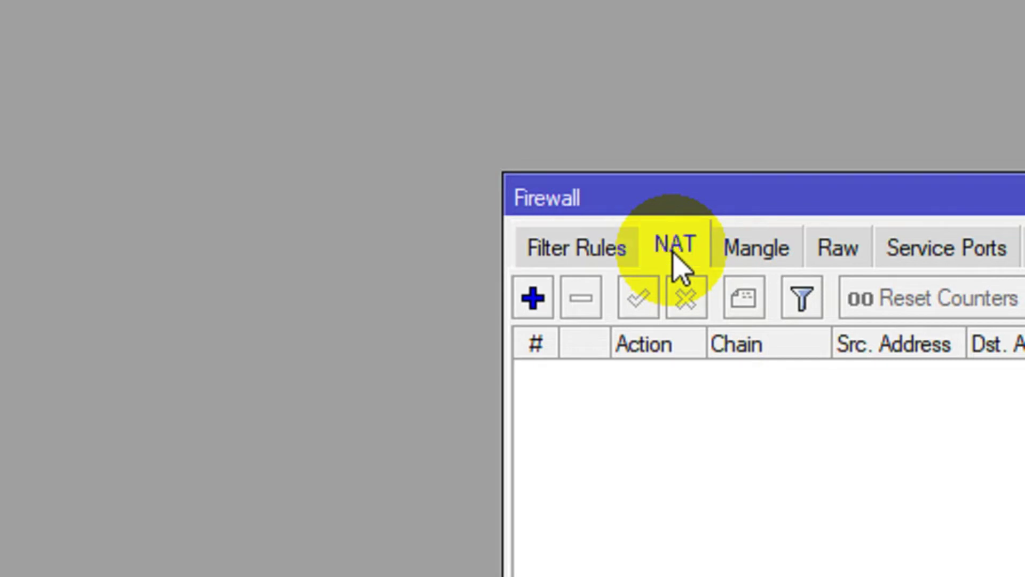
Step: Create a new NAT rule in the srcnat chain with ether1 as its out interface
click(536, 305)
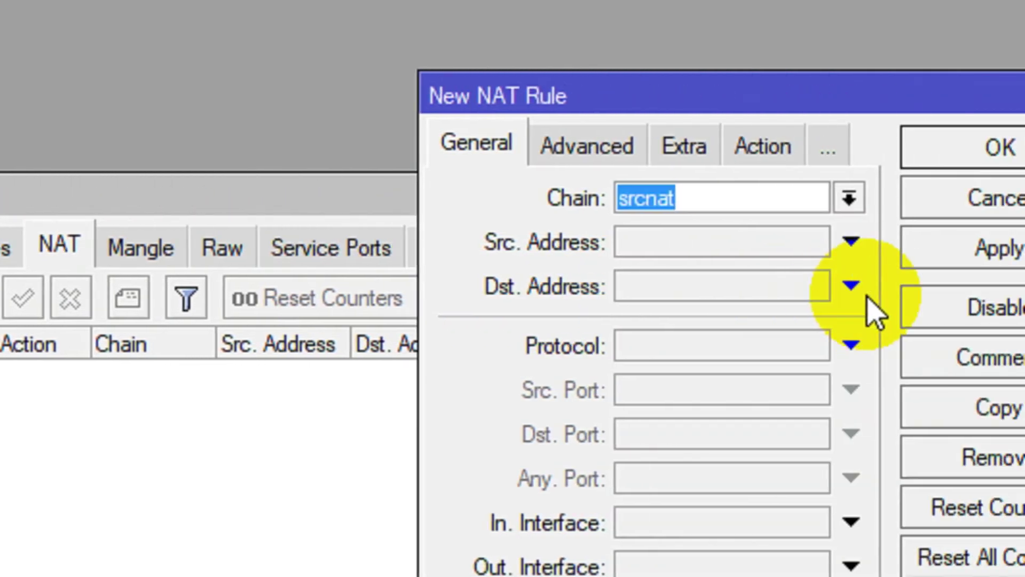
click(491, 141)
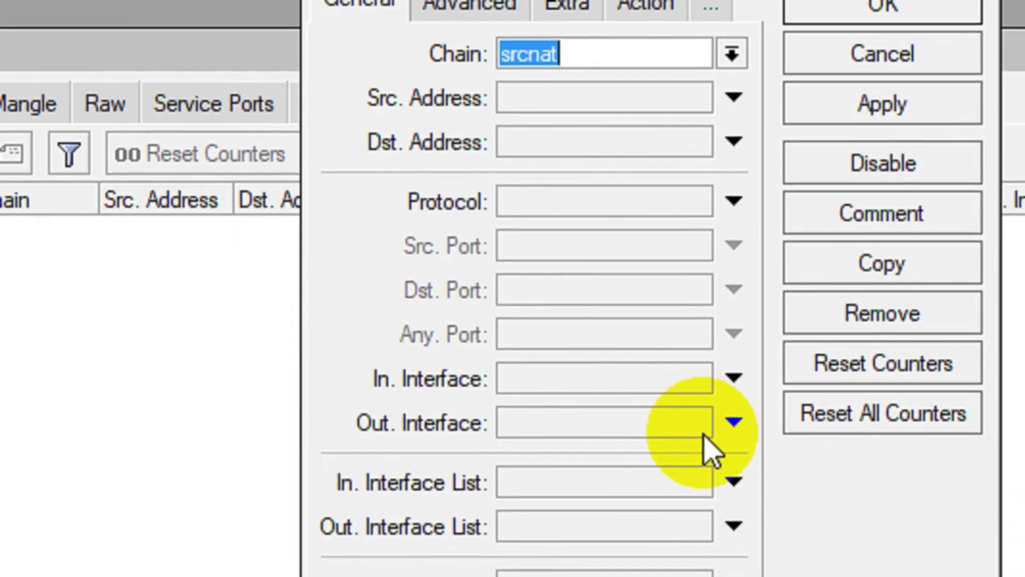
click(704, 433)
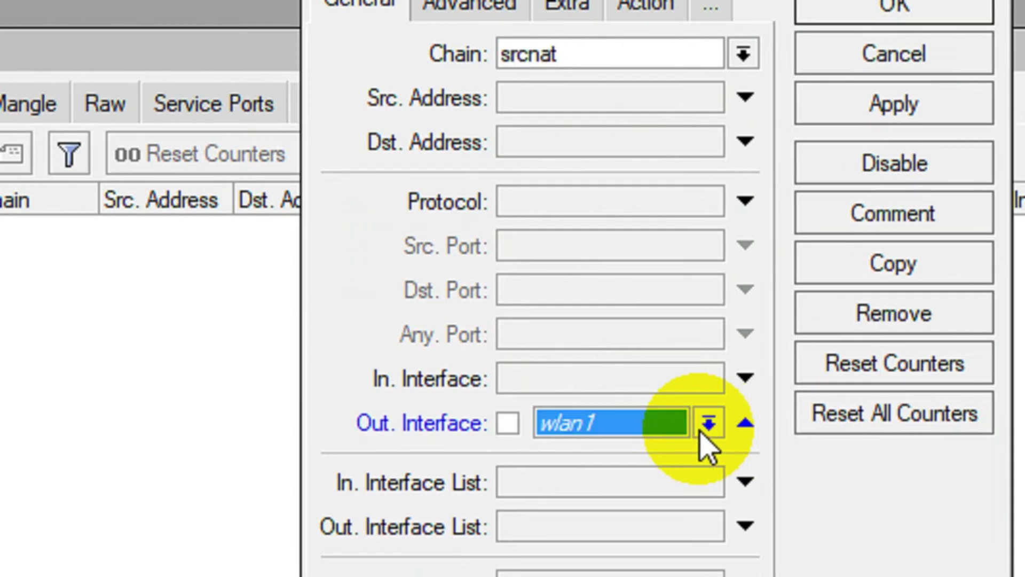
click(702, 430)
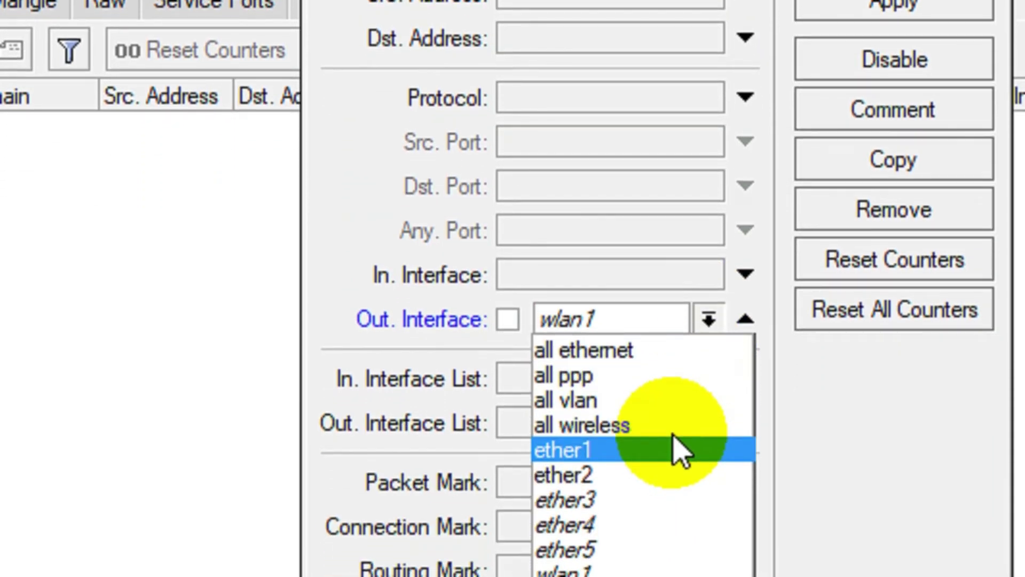
click(678, 450)
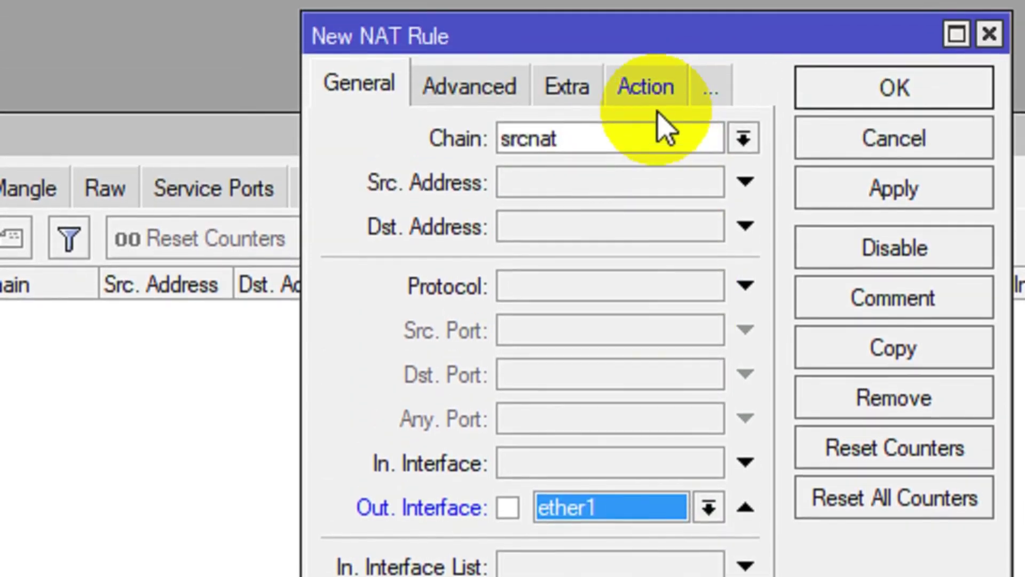
Step: Set the NAT rule's action to masquerade and save the rule
click(661, 143)
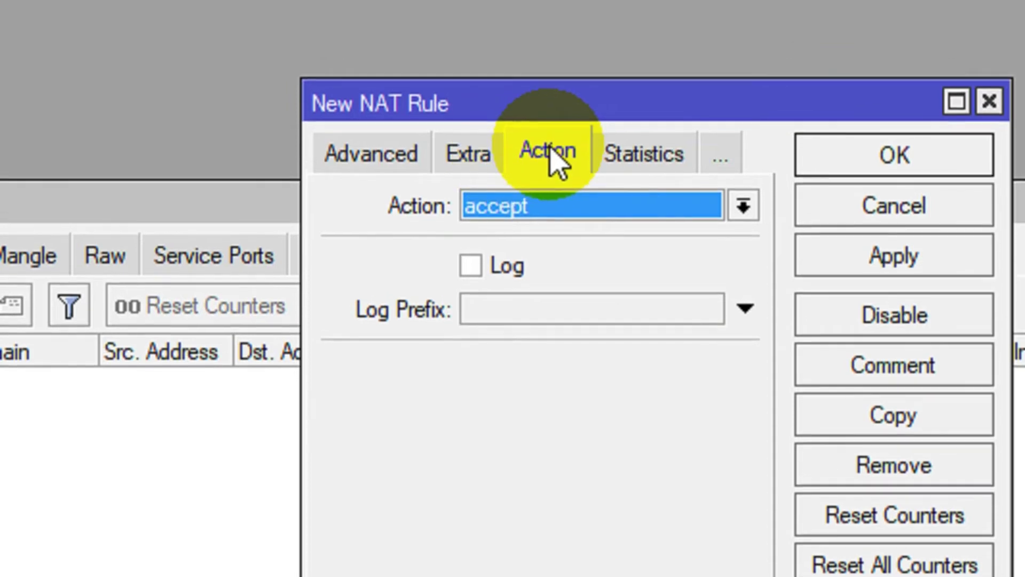
click(575, 223)
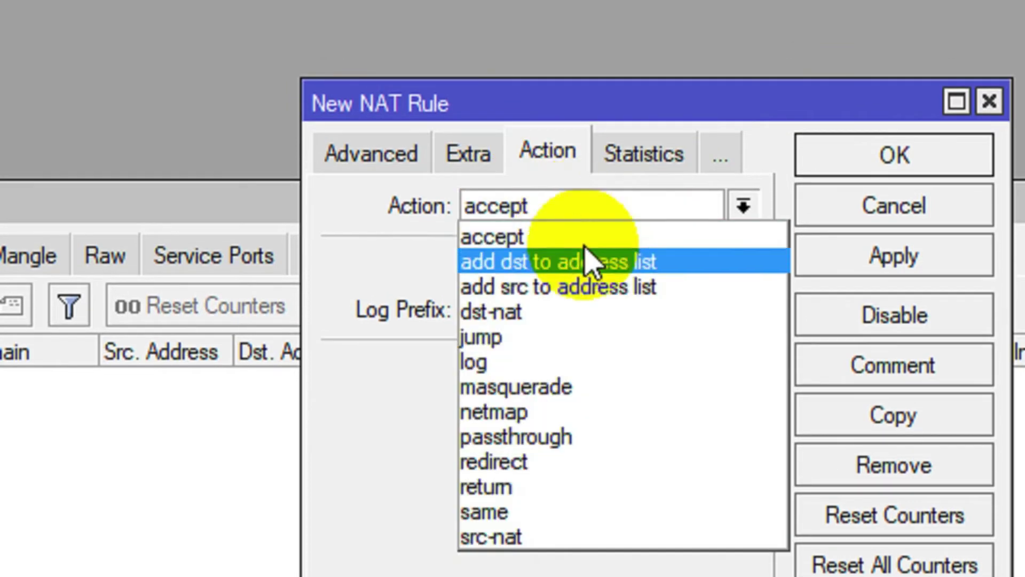
click(589, 394)
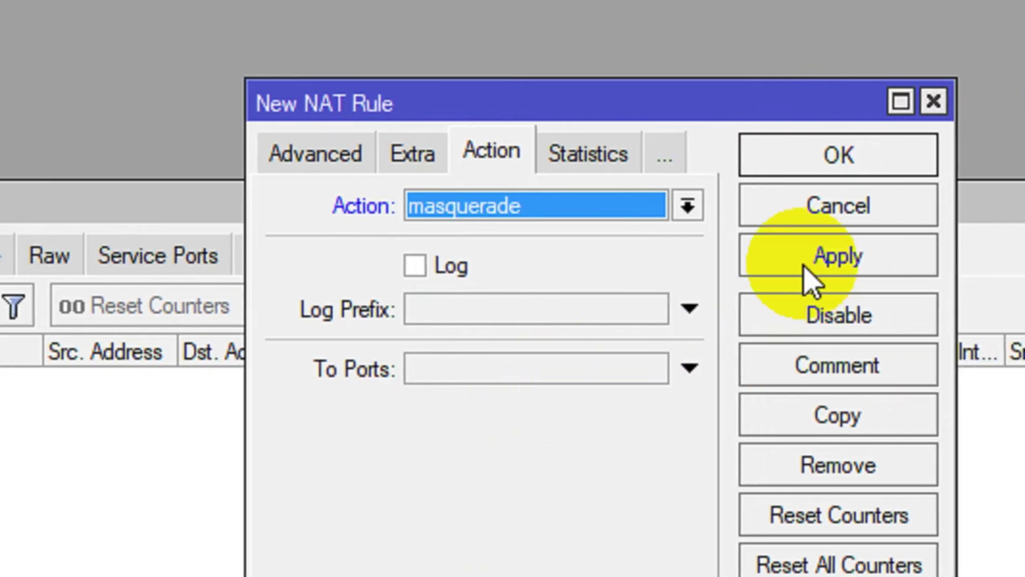
click(777, 267)
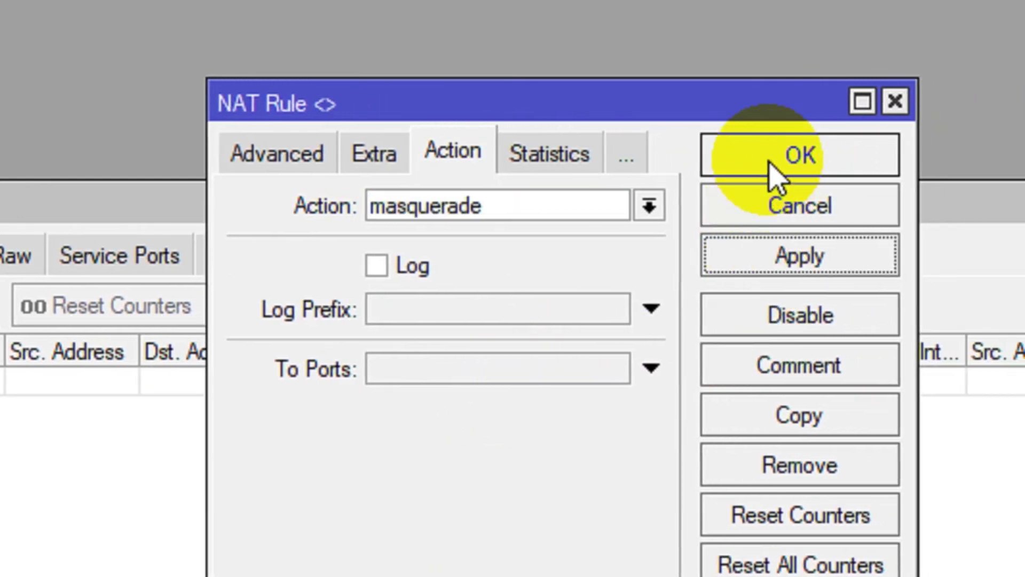
click(785, 163)
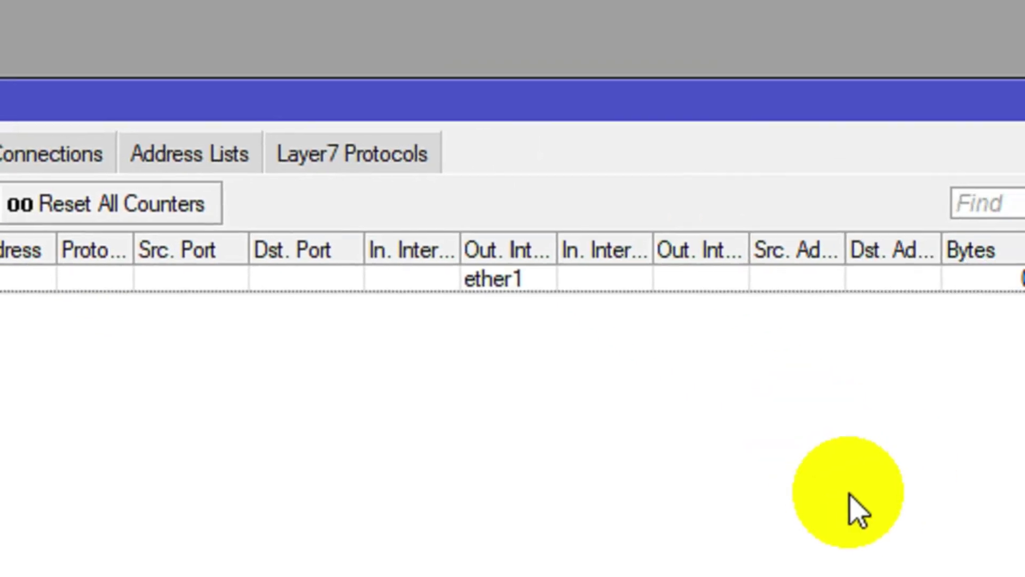
Step: Open the PC's network adapter list from the network settings and check the Ethernet adapter's connection details
click(780, 537)
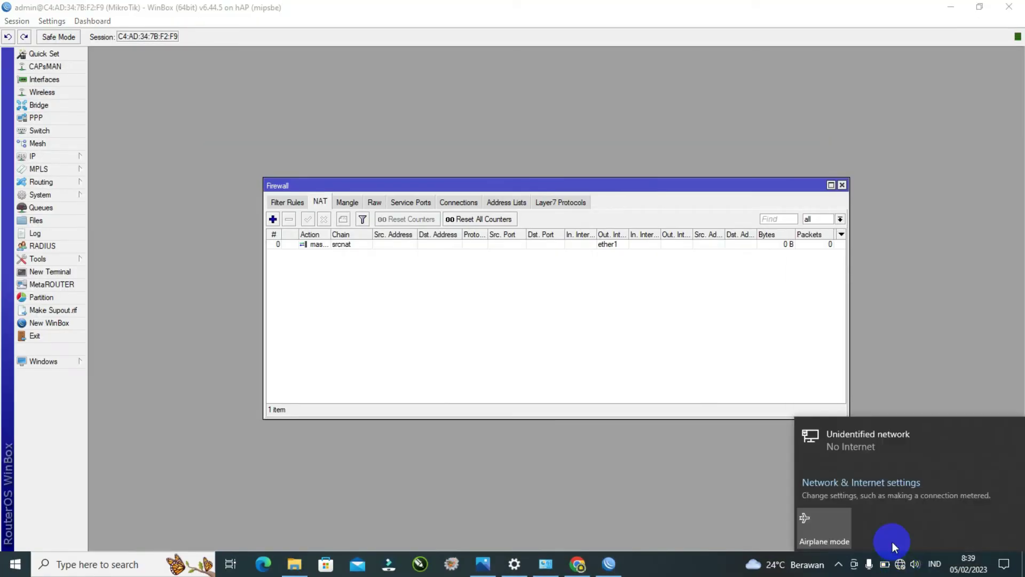
click(857, 486)
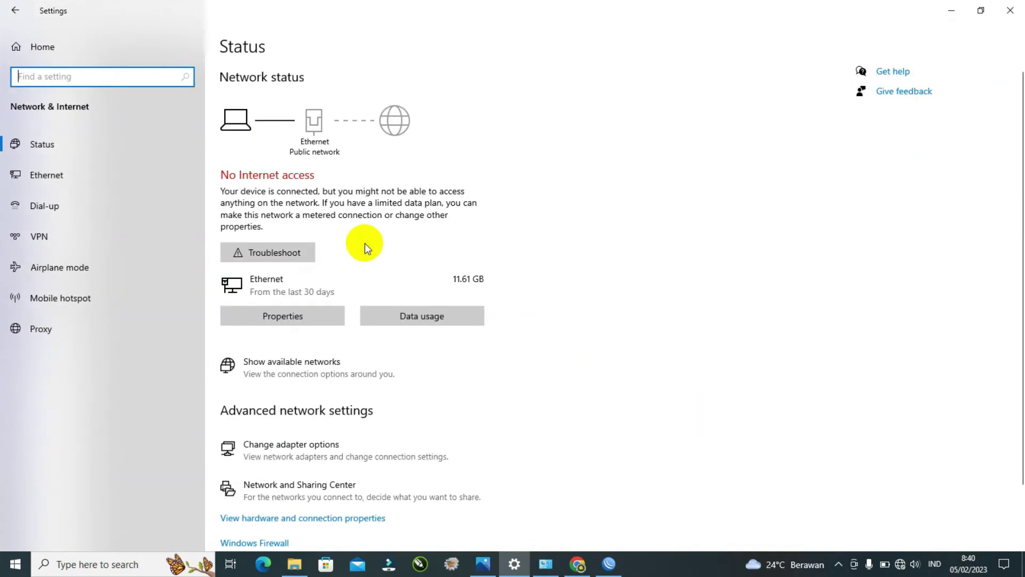
click(280, 450)
click(332, 178)
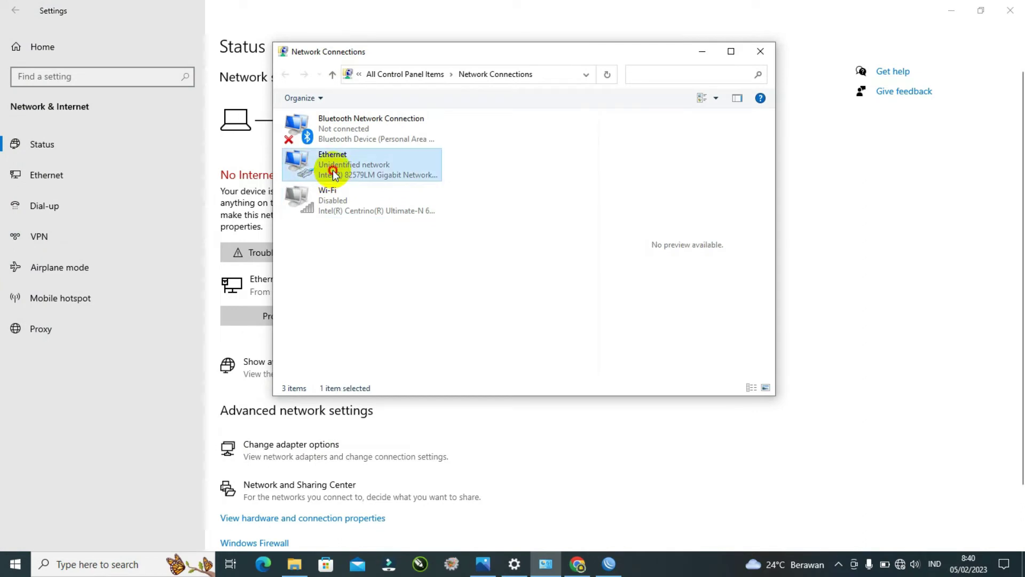
double_click(332, 178)
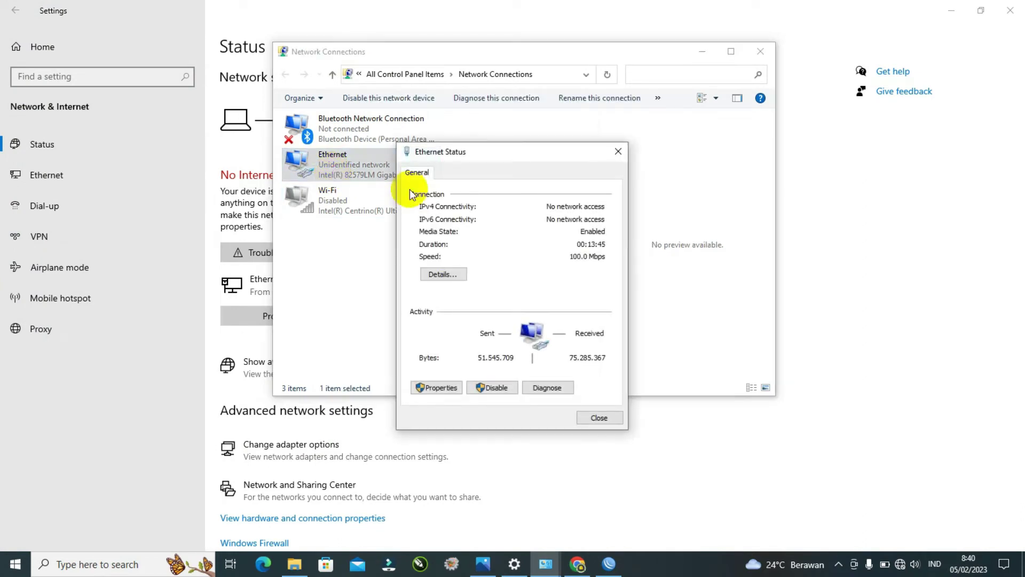
click(457, 278)
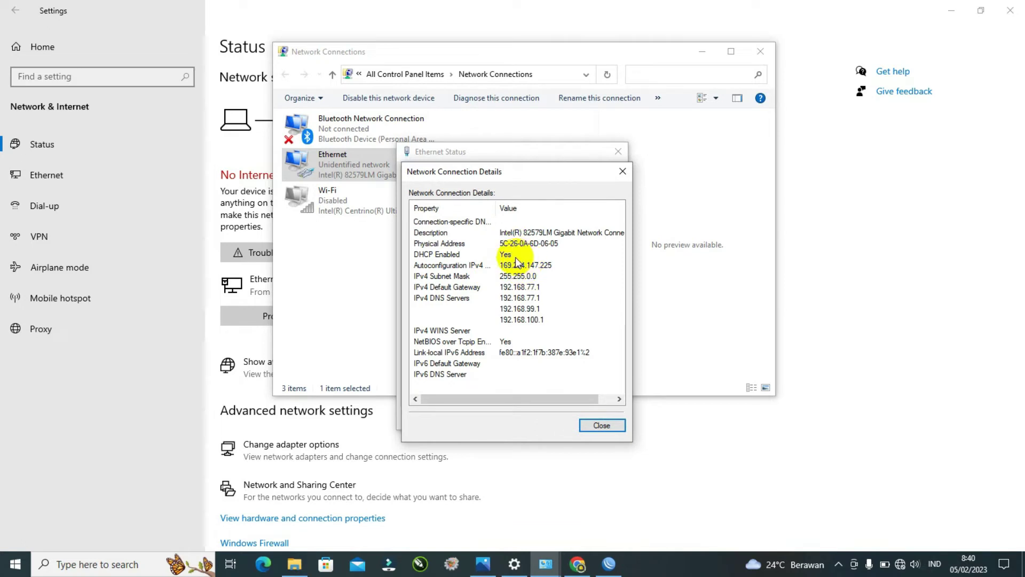
click(620, 171)
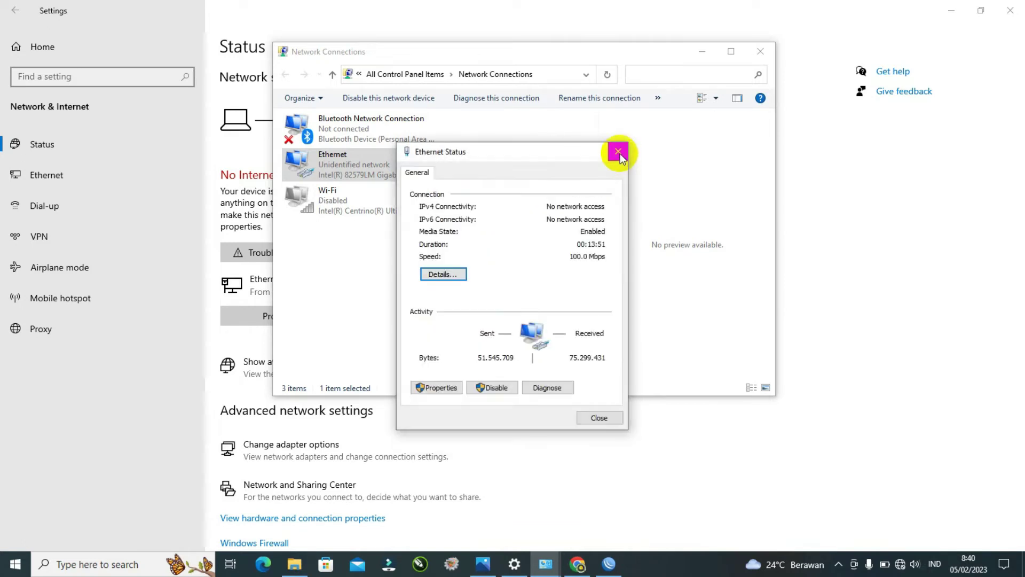
click(618, 152)
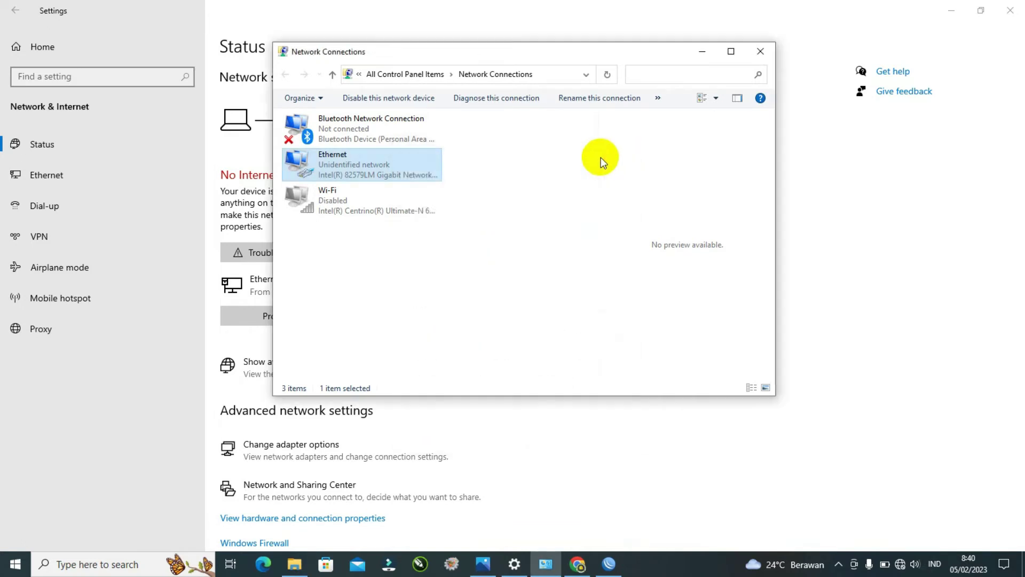
Step: Disable and re-enable the PC's Ethernet adapter, and allow the PC to be discoverable on the network
right_click(337, 165)
click(348, 172)
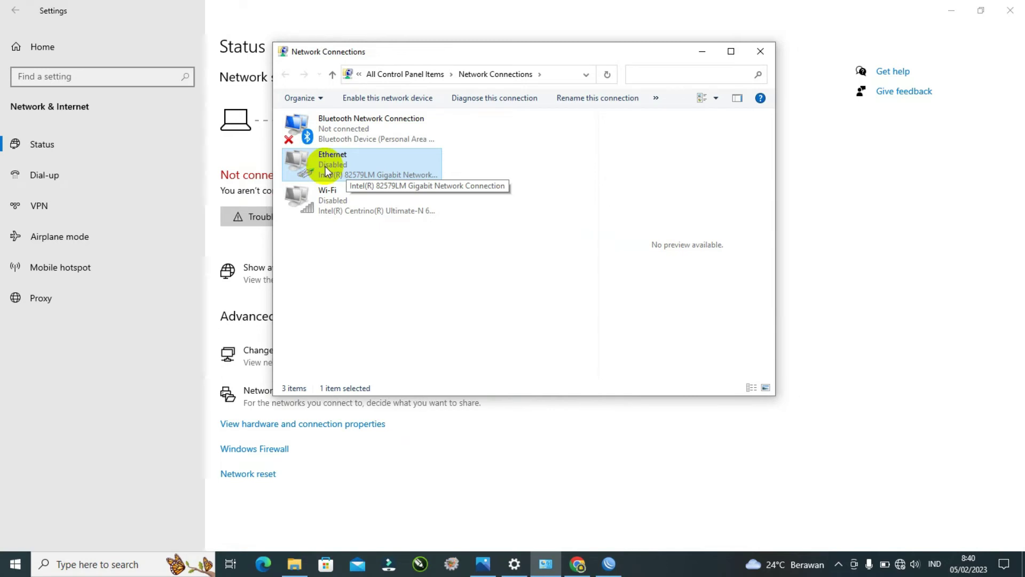
right_click(325, 165)
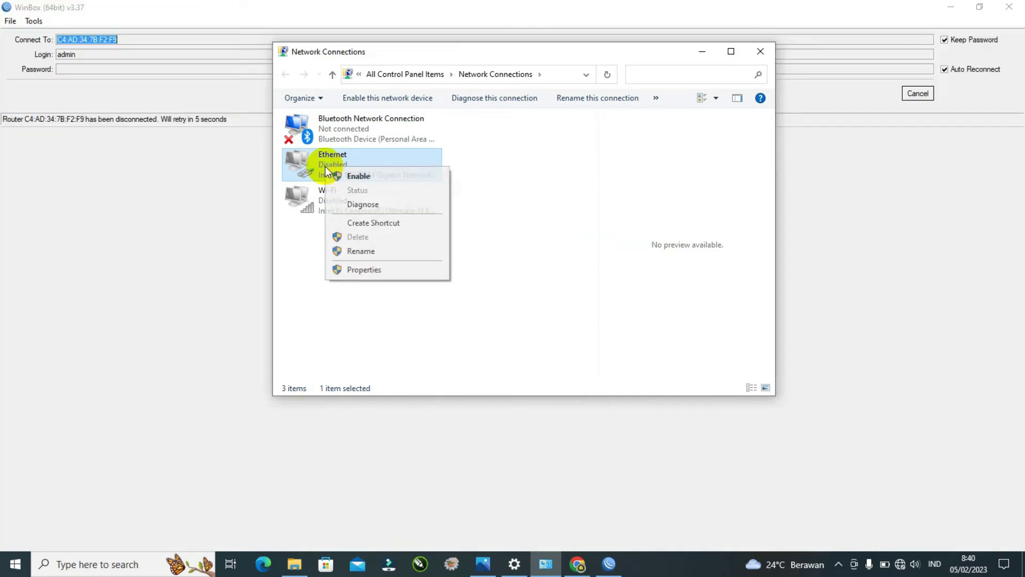
click(352, 176)
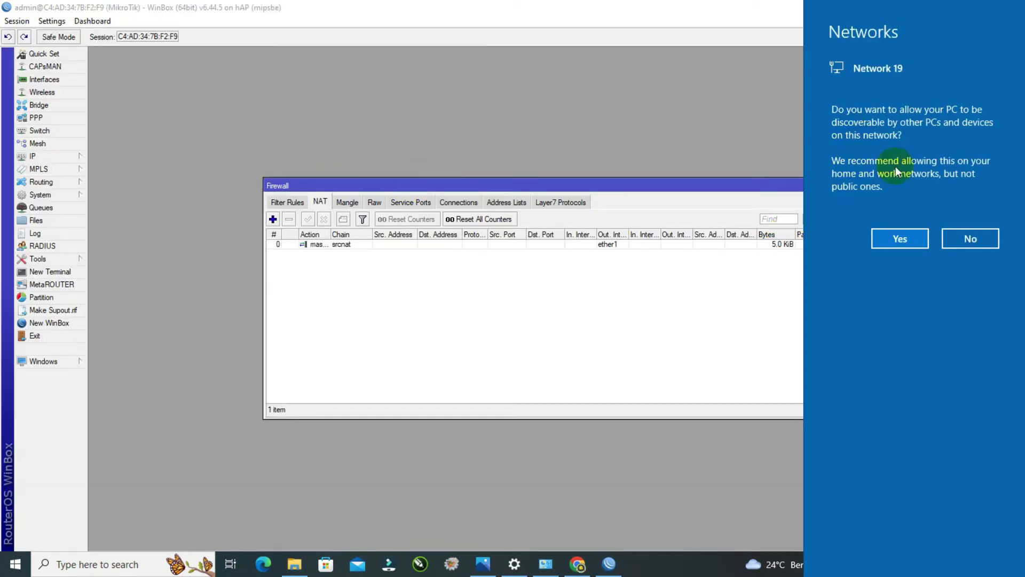
click(904, 238)
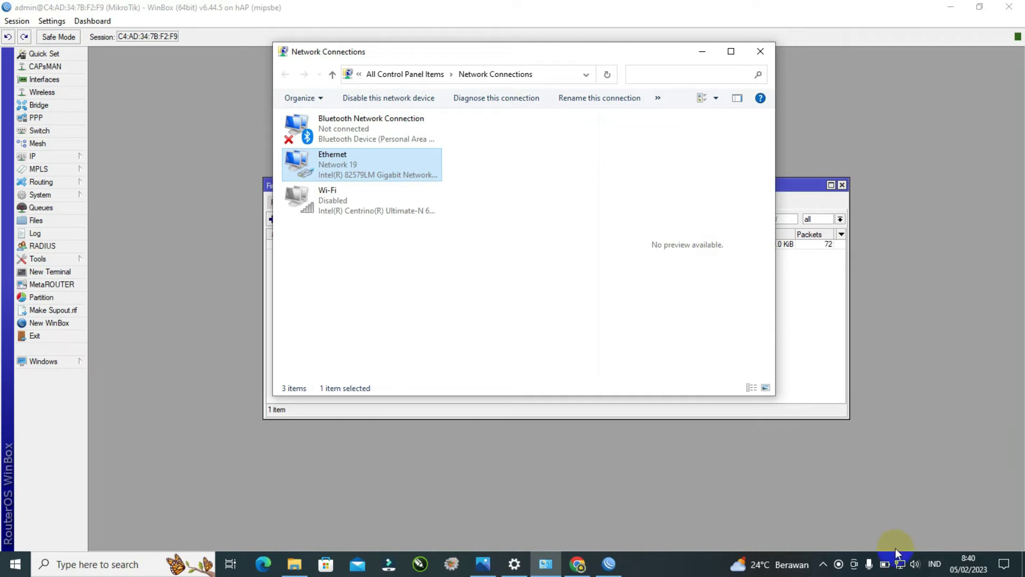
Step: Check the network status and the renewed Ethernet adapter's connection details, including its IPv4 address, gateway and DNS servers
mouse_move(900, 569)
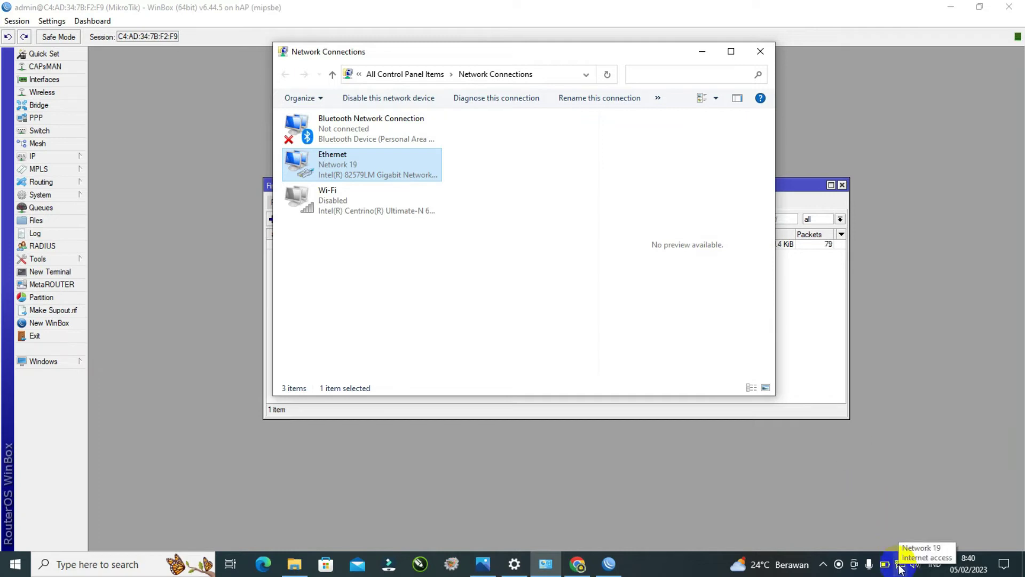
click(898, 564)
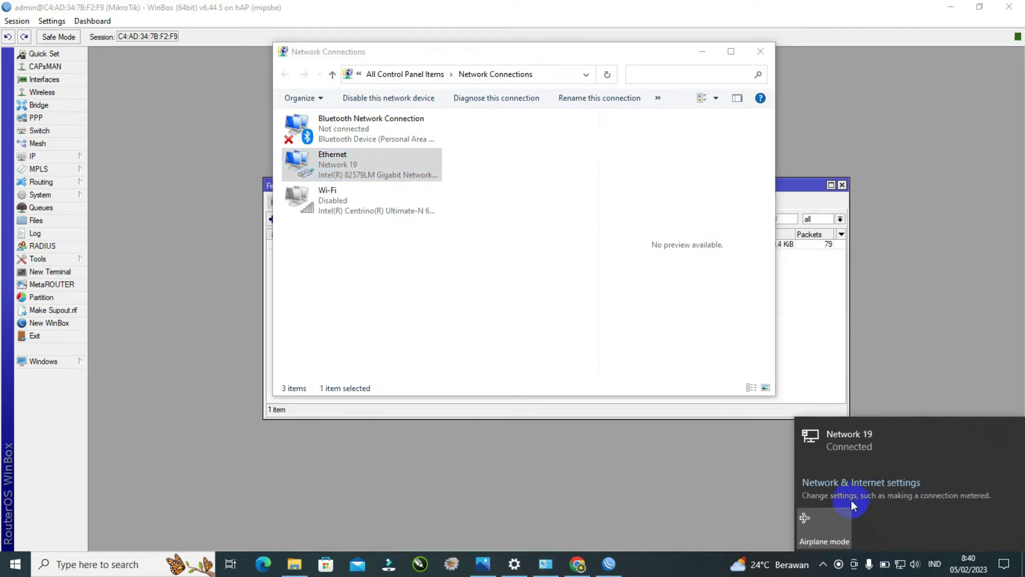
click(823, 484)
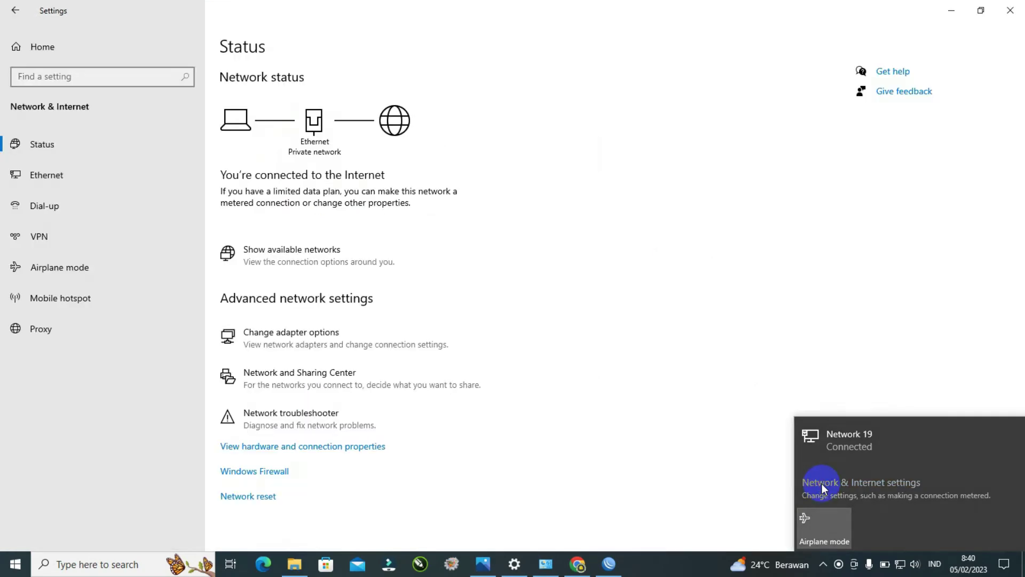
click(353, 350)
double_click(339, 174)
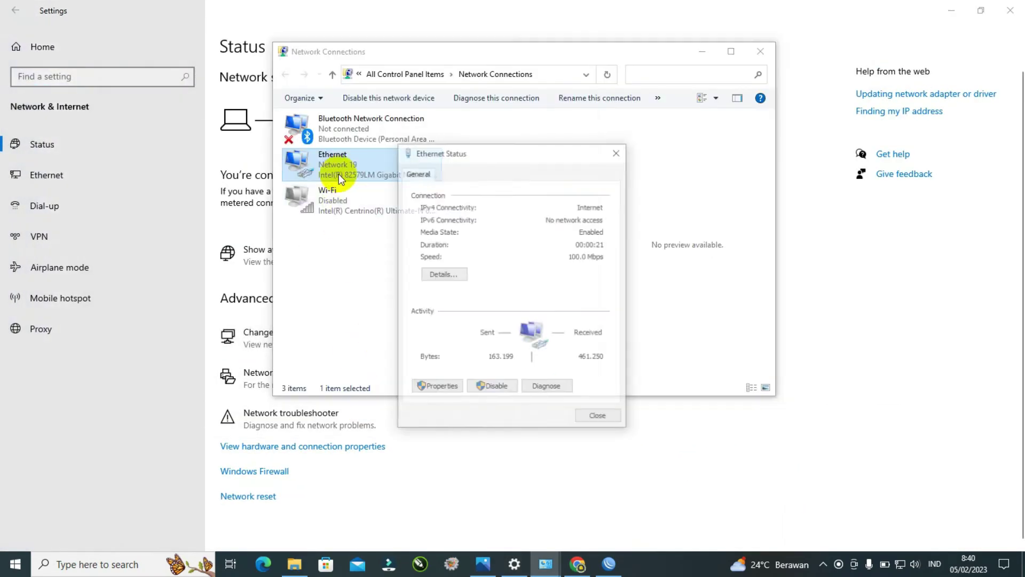
click(427, 272)
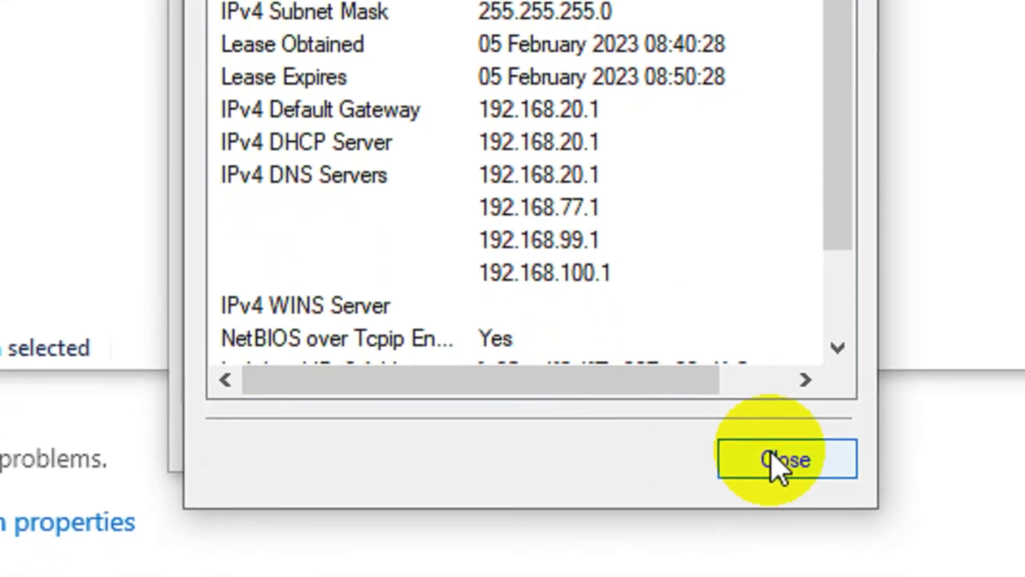
click(790, 572)
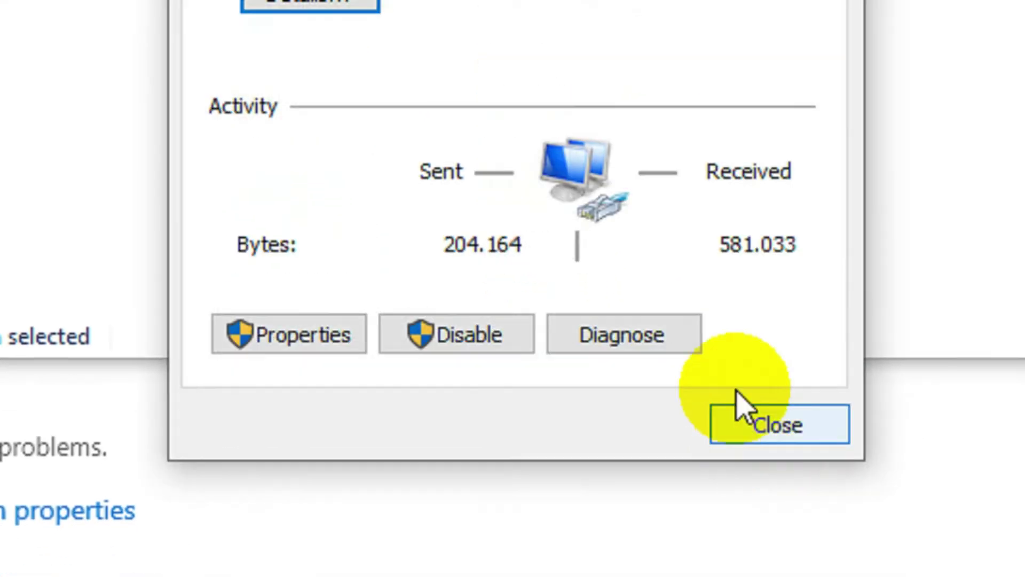
click(777, 424)
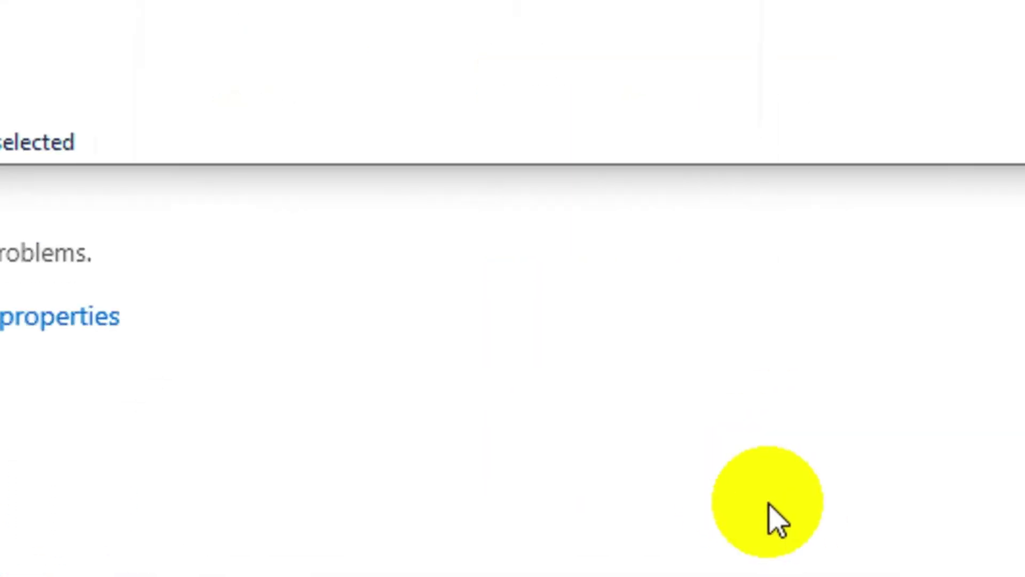
Step: Switch to Chrome, play the newest SMK Pasundan 2 Banjaran video on YouTube, mute it and skip the ad
mouse_move(721, 556)
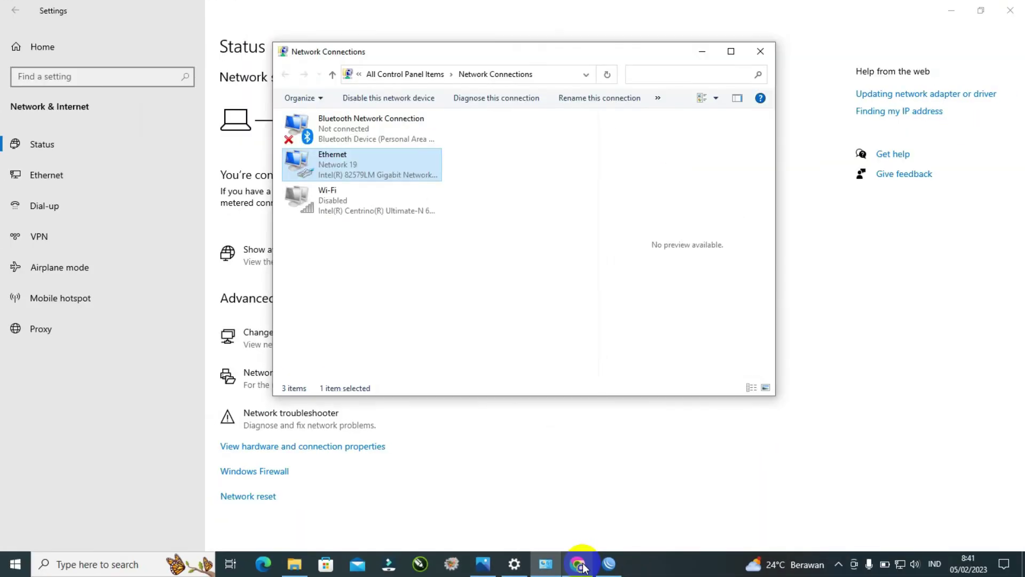
click(715, 544)
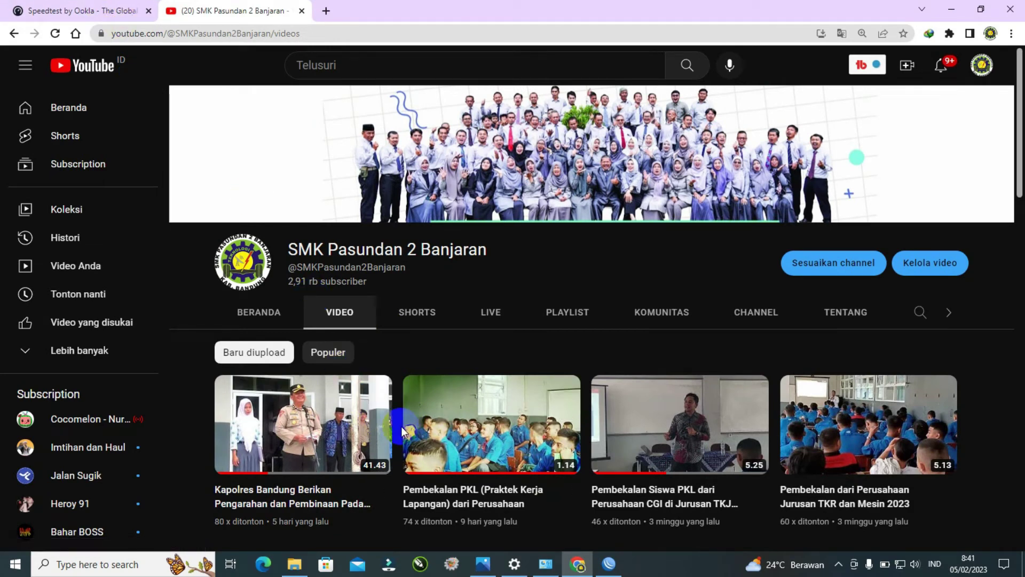
click(324, 437)
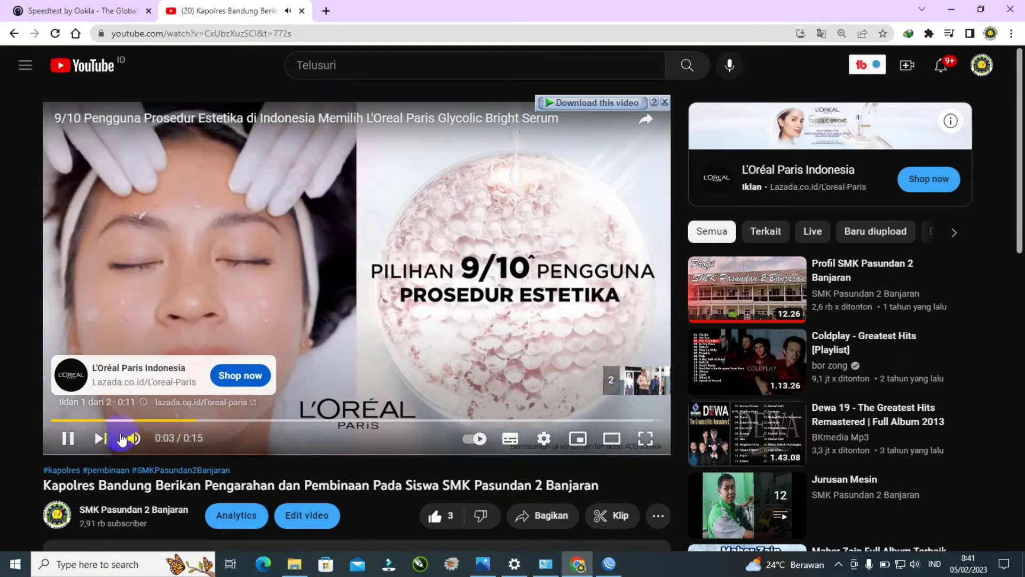
click(154, 439)
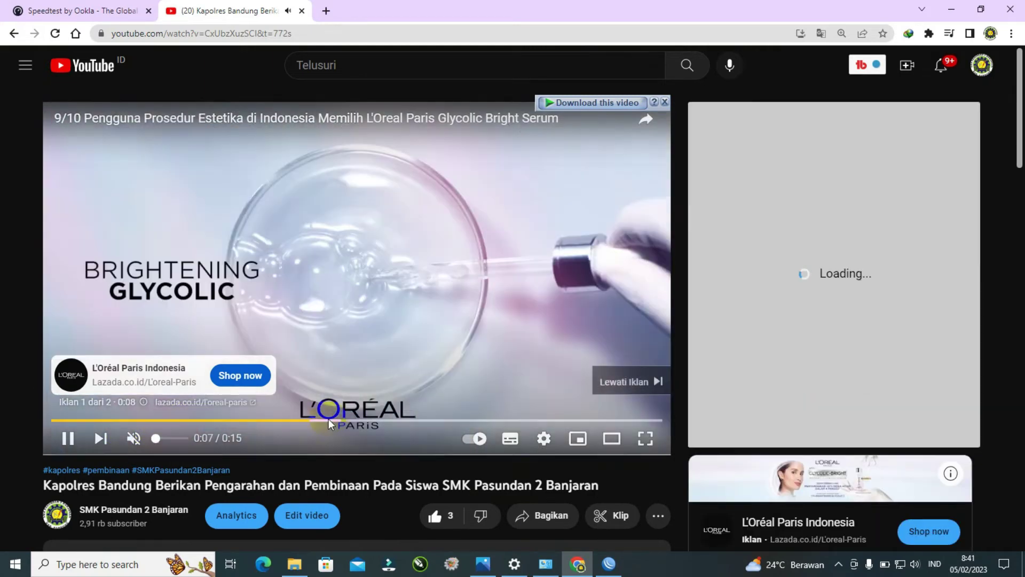
click(617, 388)
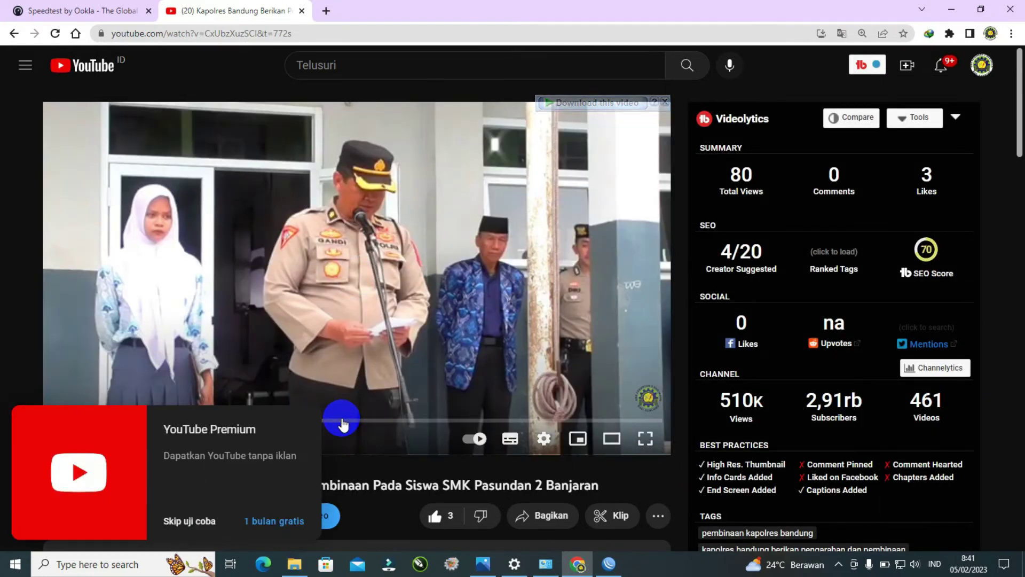
Step: Jump to about 18:22 in the video to test playback, unmute it and adjust its volume
scroll(373, 406, down, 1)
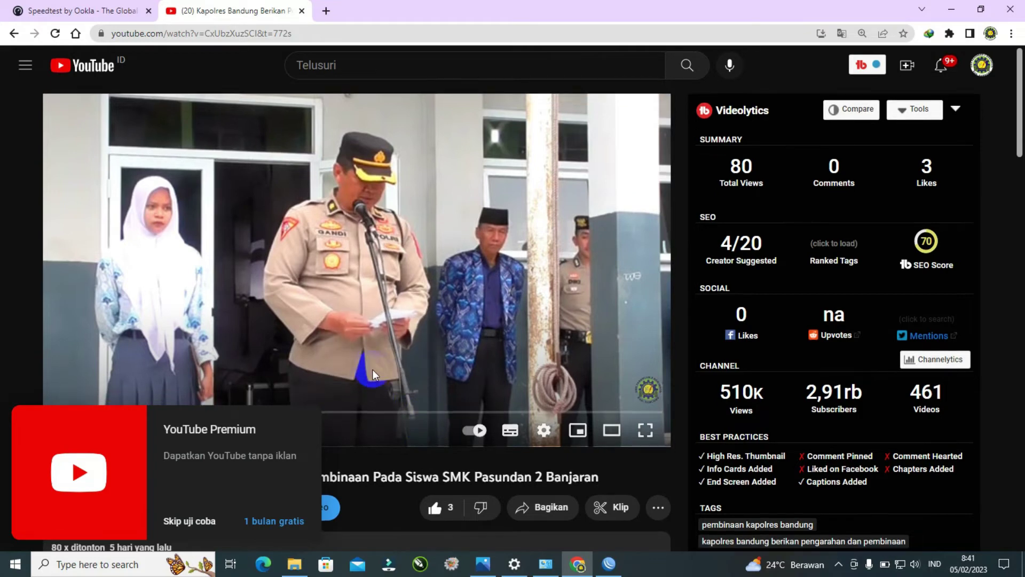
click(320, 357)
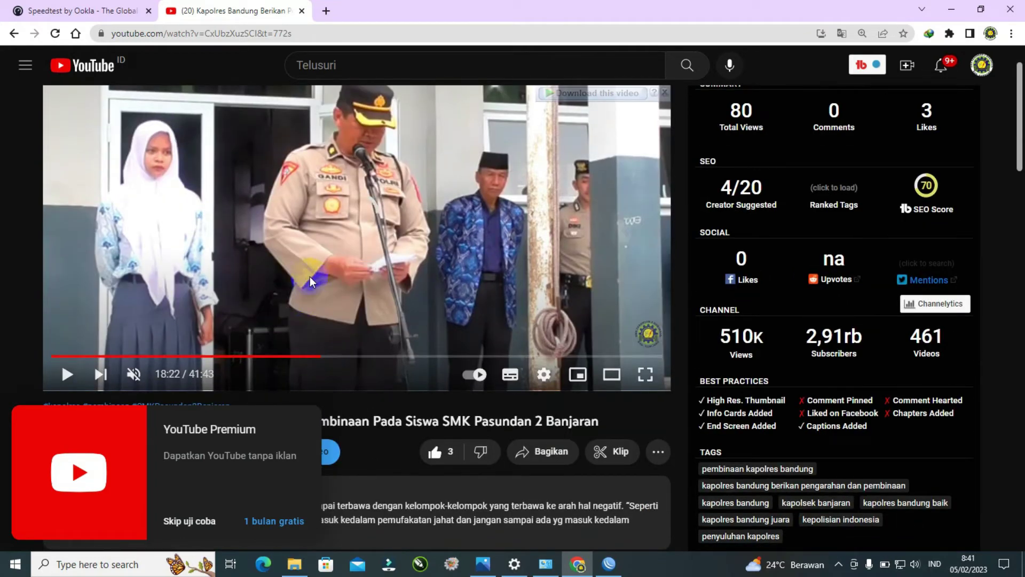
click(136, 384)
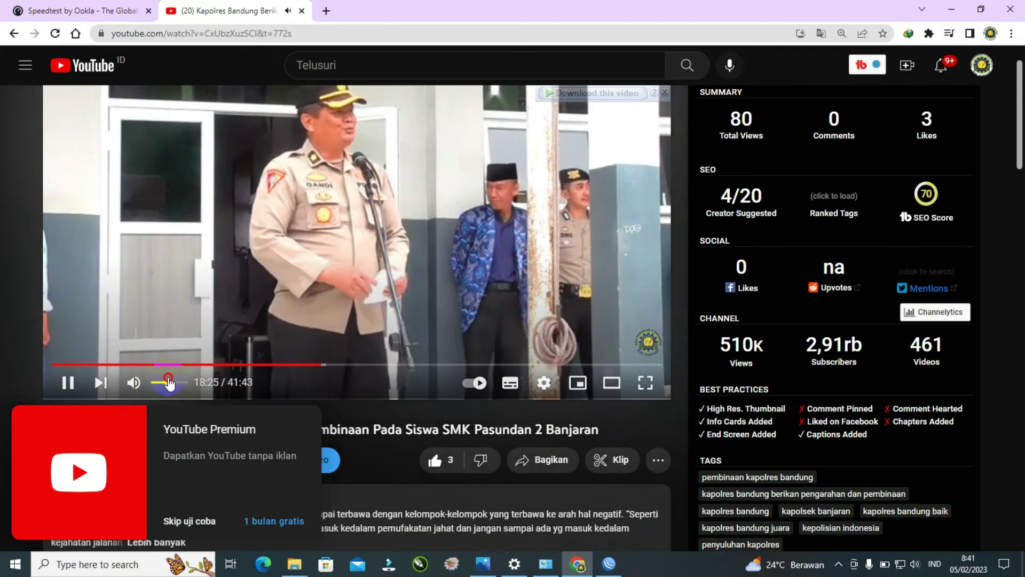
drag(167, 382, 173, 383)
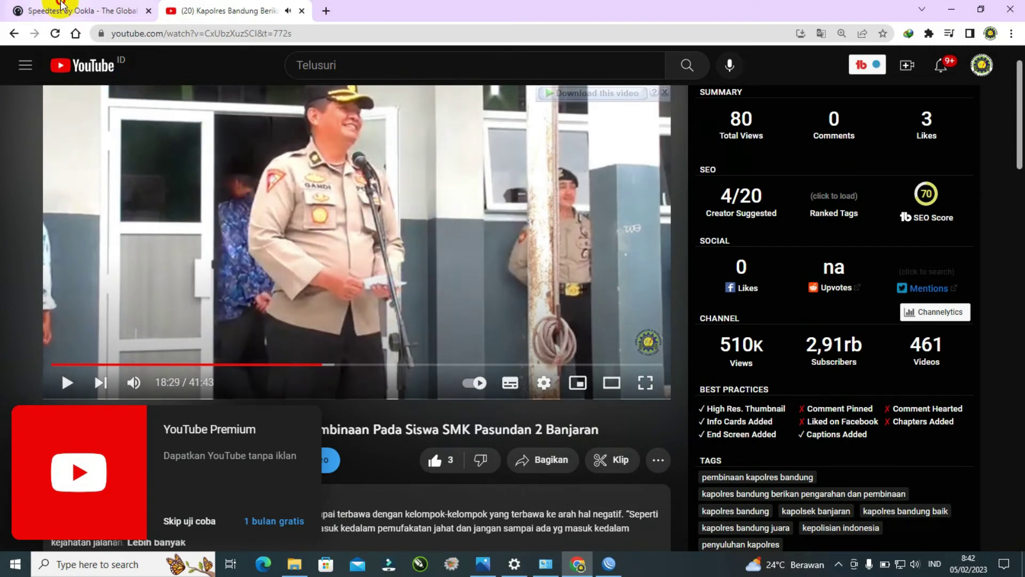
Step: Load speedtest.net in the existing Speedtest tab and run an internet speed test
click(128, 11)
click(198, 33)
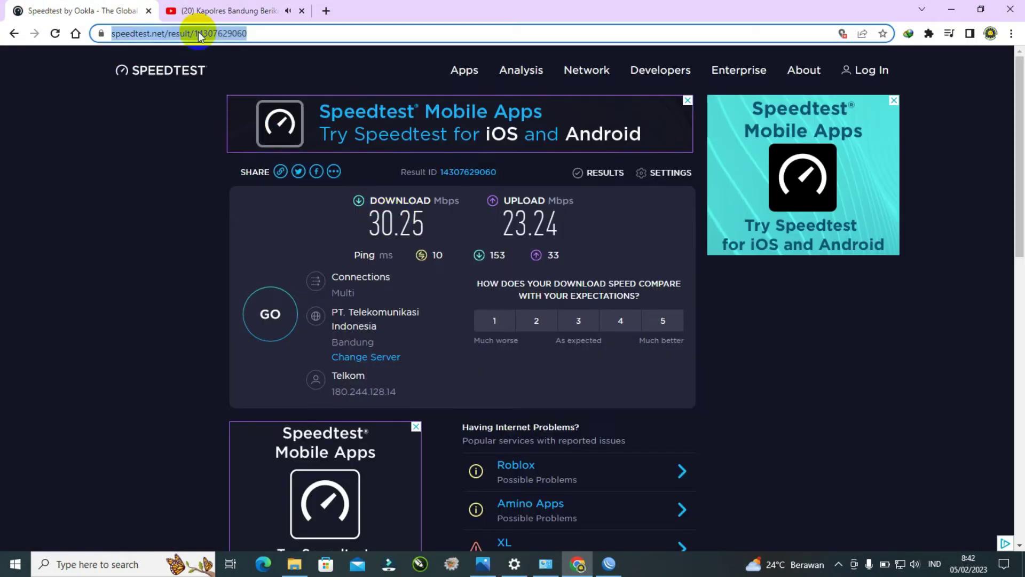
text(speedtest.net)
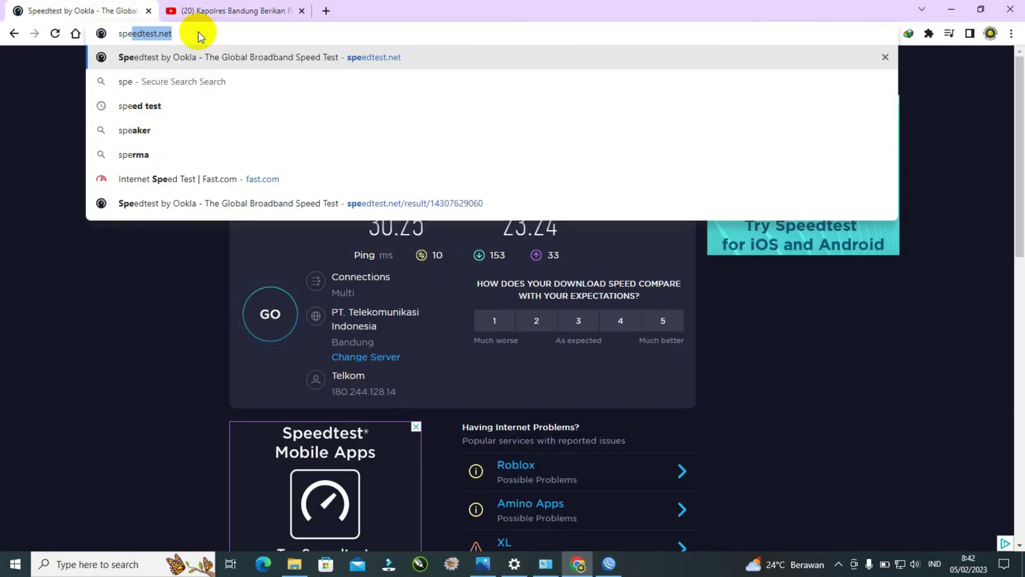
key(Down)
key(Up)
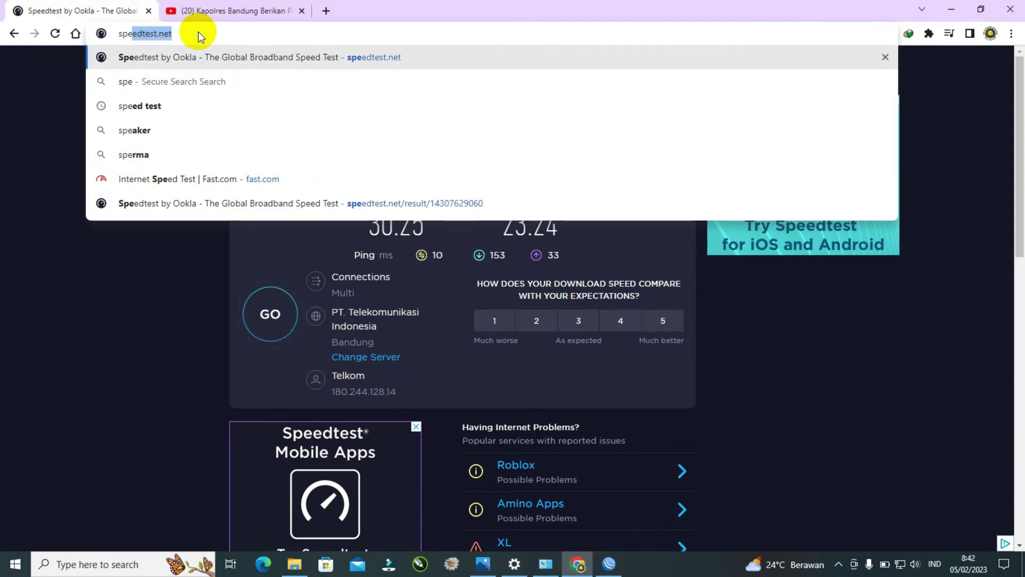
key(Return)
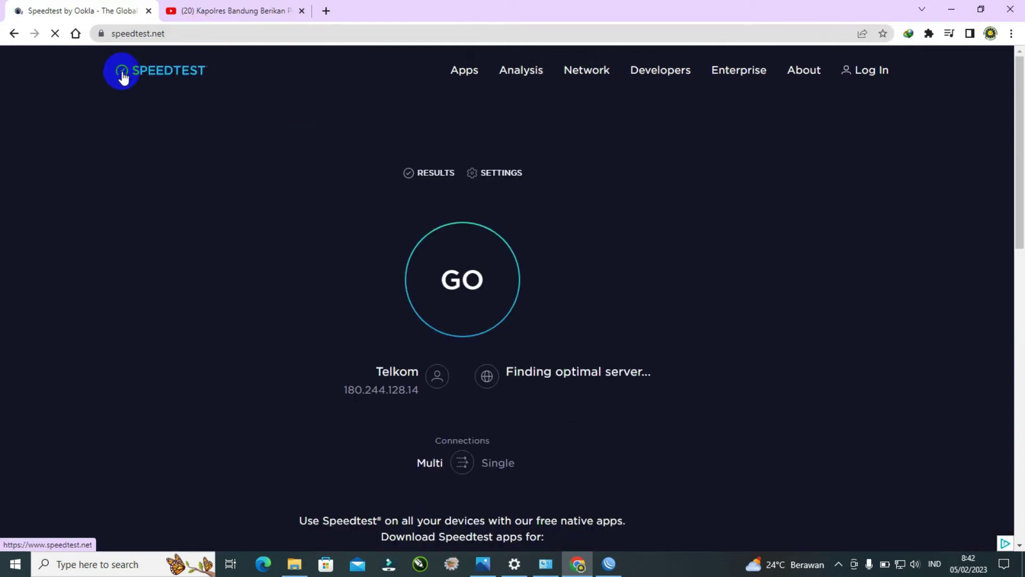
click(466, 275)
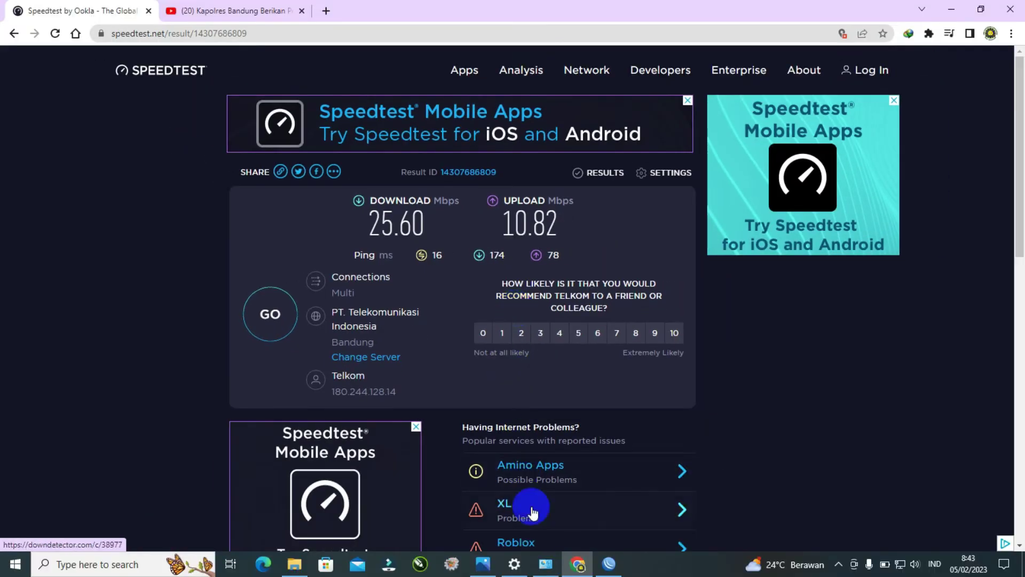
Step: Switch back to WinBox and open the router's interface list
click(614, 571)
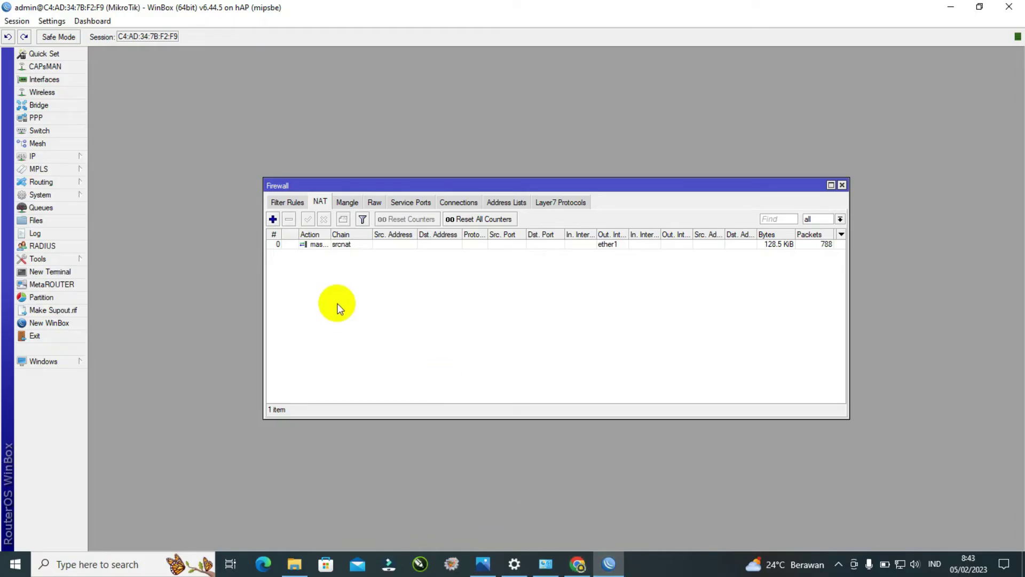
click(64, 157)
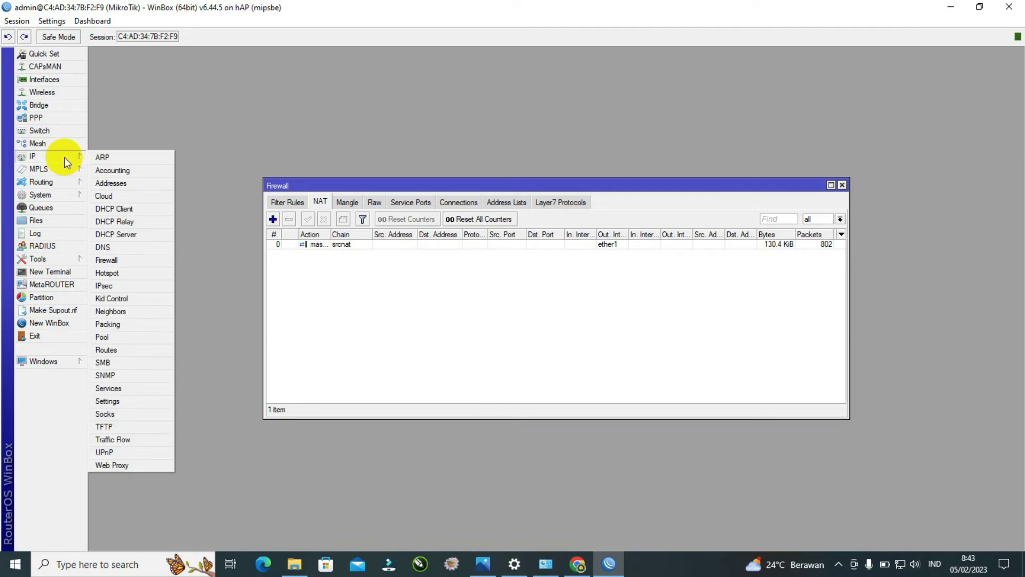
click(64, 80)
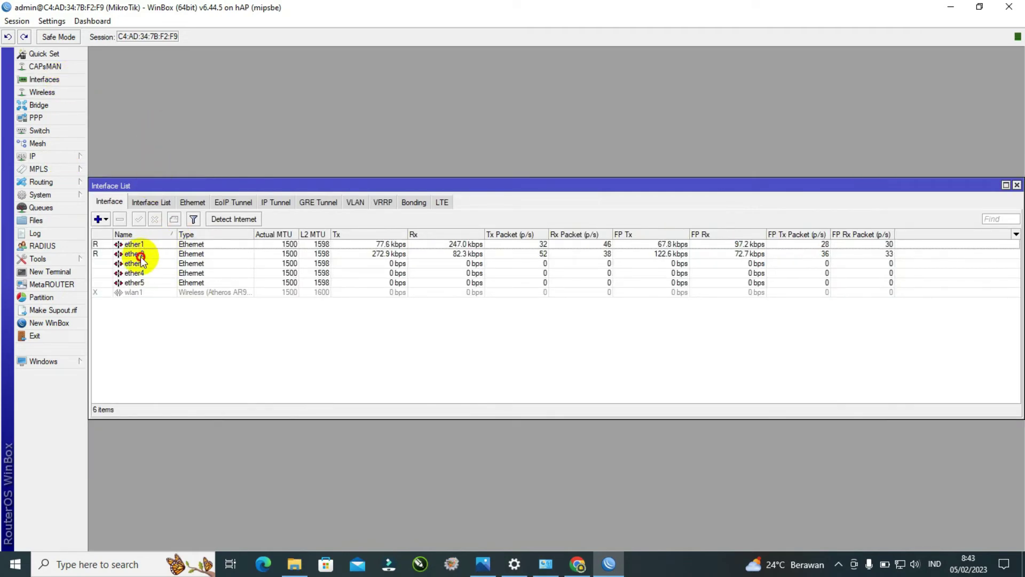
Step: Allow the PC to be discoverable on Network 20 and inspect the Ethernet adapter's network connection details
click(141, 259)
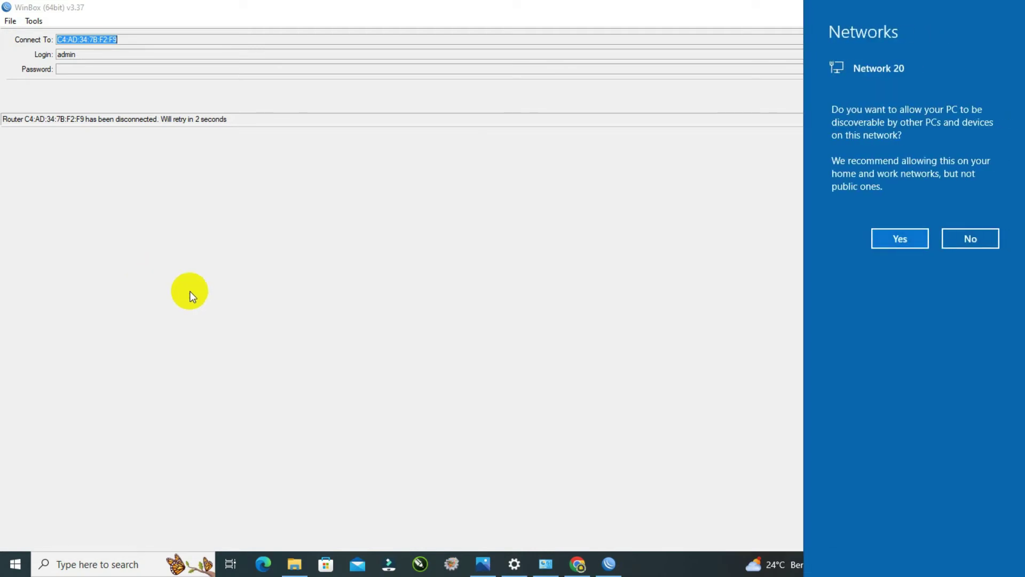
click(901, 240)
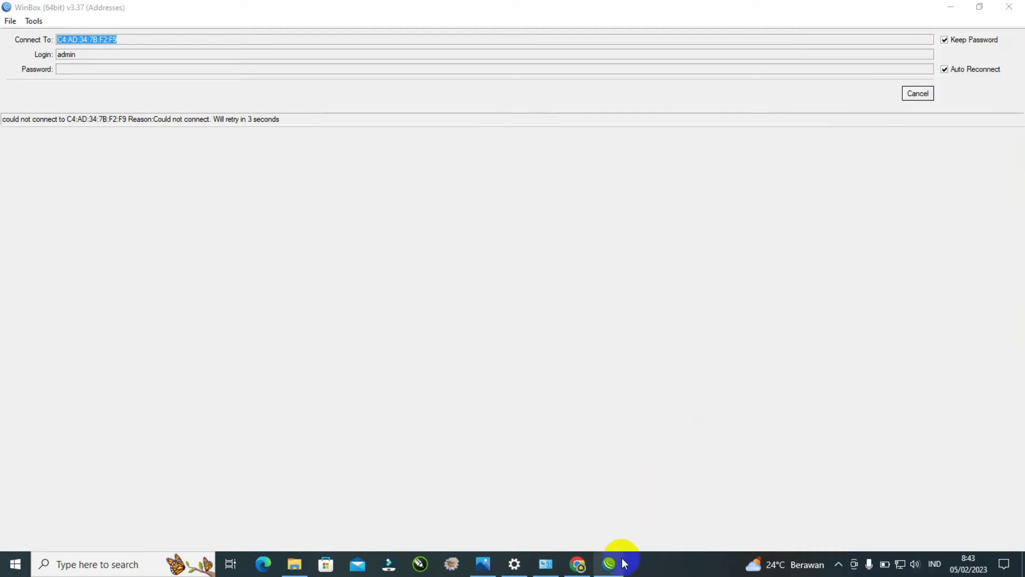
mouse_move(609, 563)
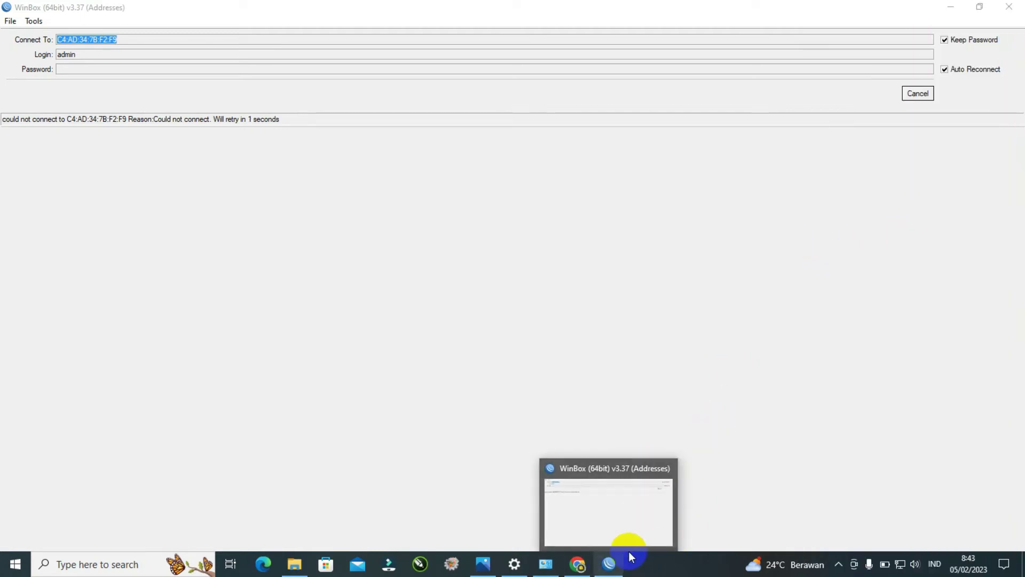
mouse_move(545, 570)
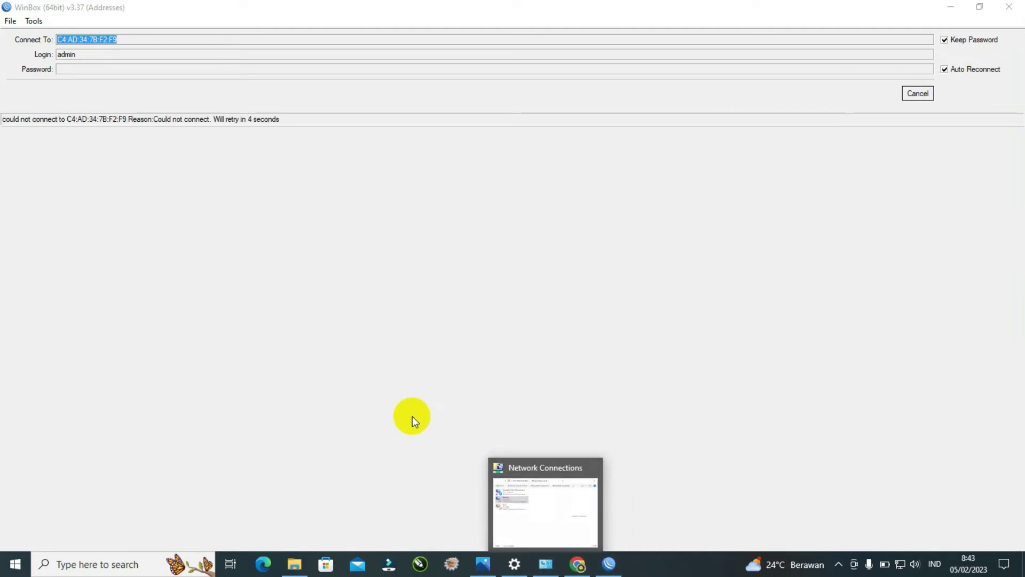
click(546, 562)
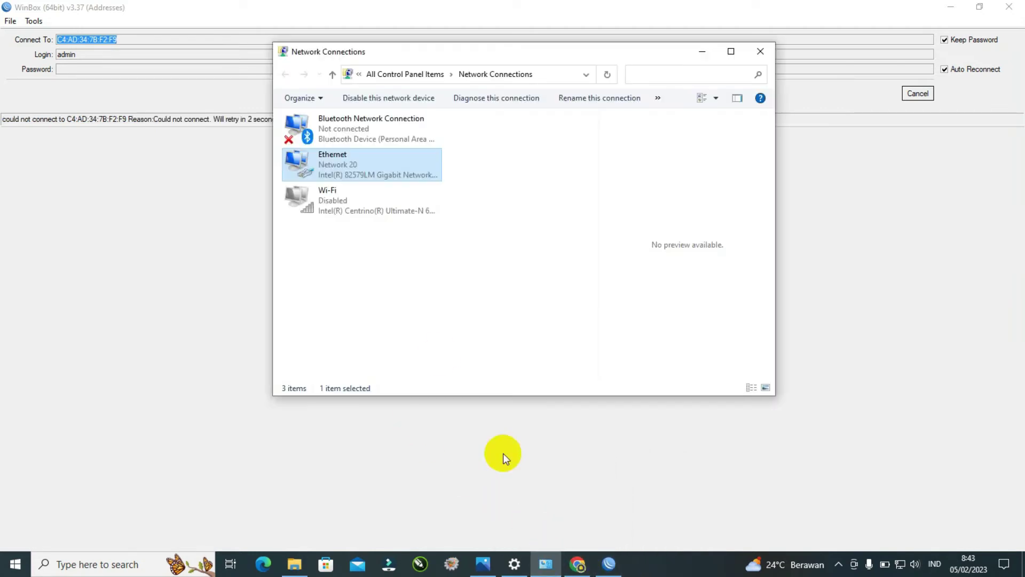
double_click(357, 166)
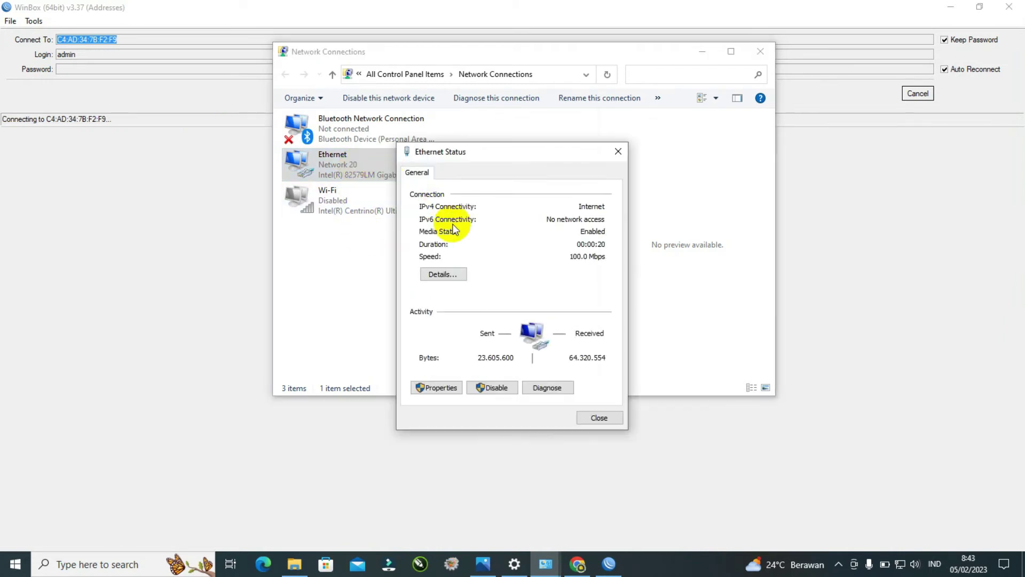
click(447, 276)
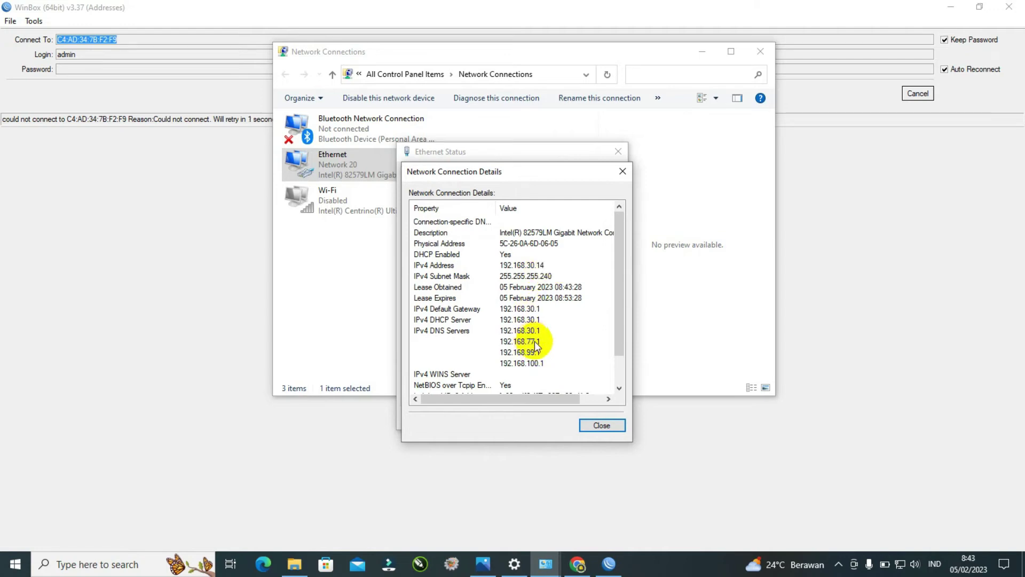
click(590, 425)
Step: Switch to Chrome, rerun the internet speed test, and reload the YouTube video to test playback before pausing it
click(577, 564)
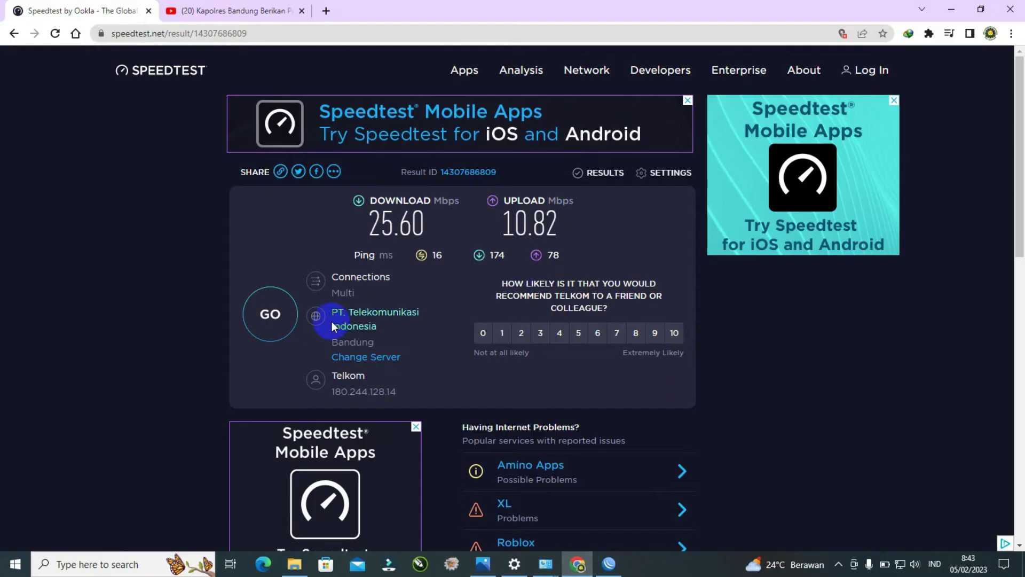
click(276, 325)
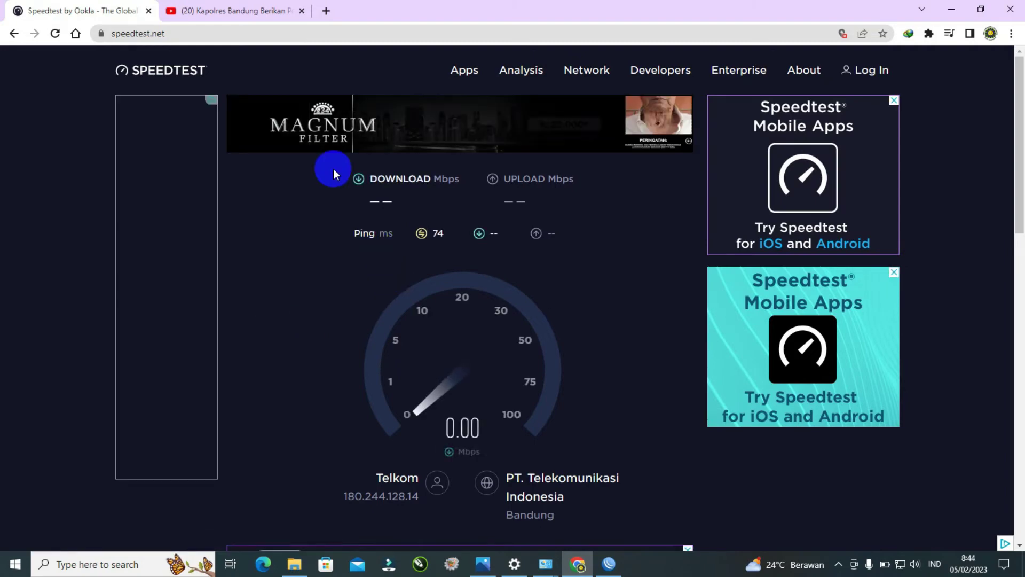
click(218, 17)
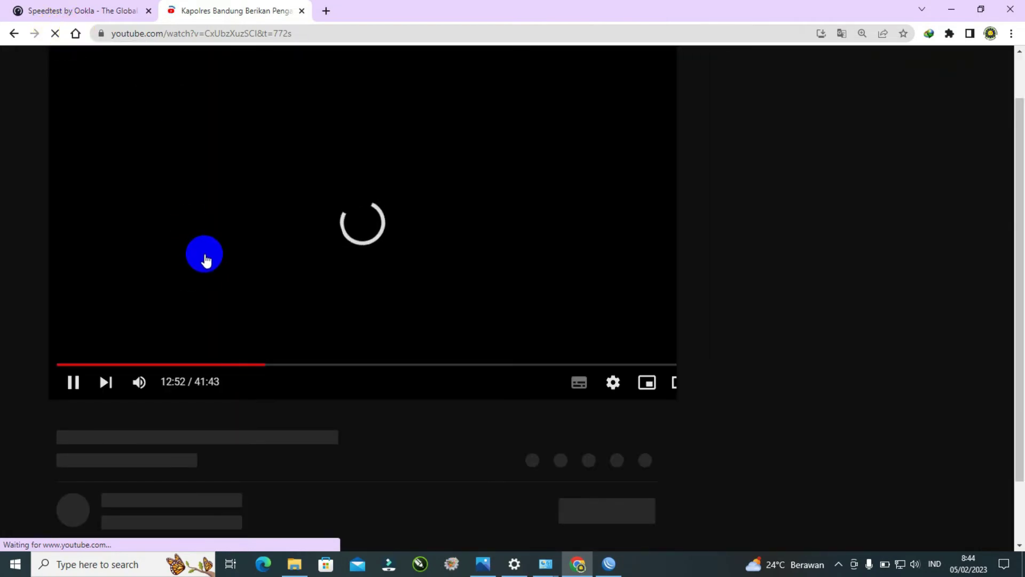
click(86, 10)
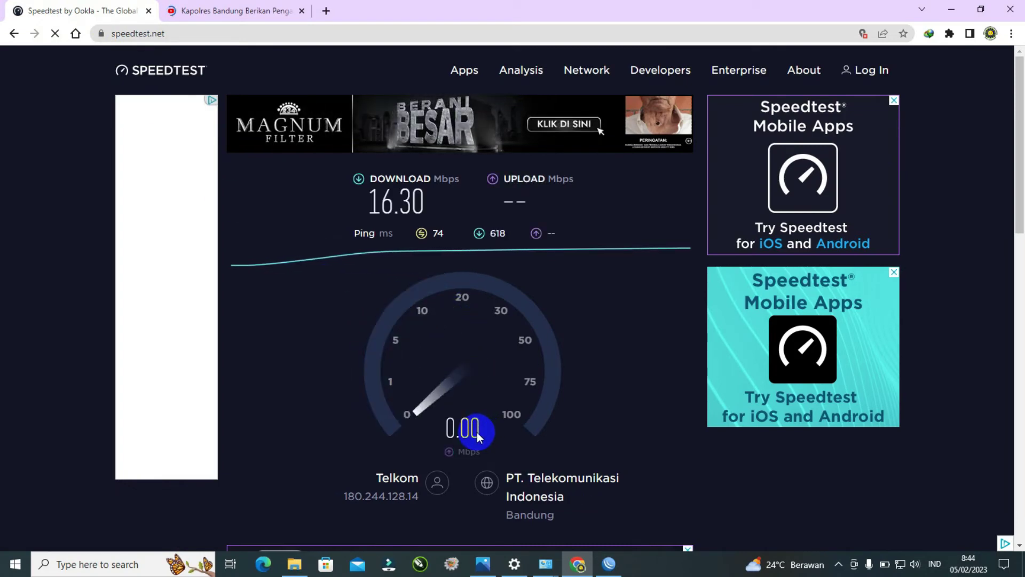
click(225, 10)
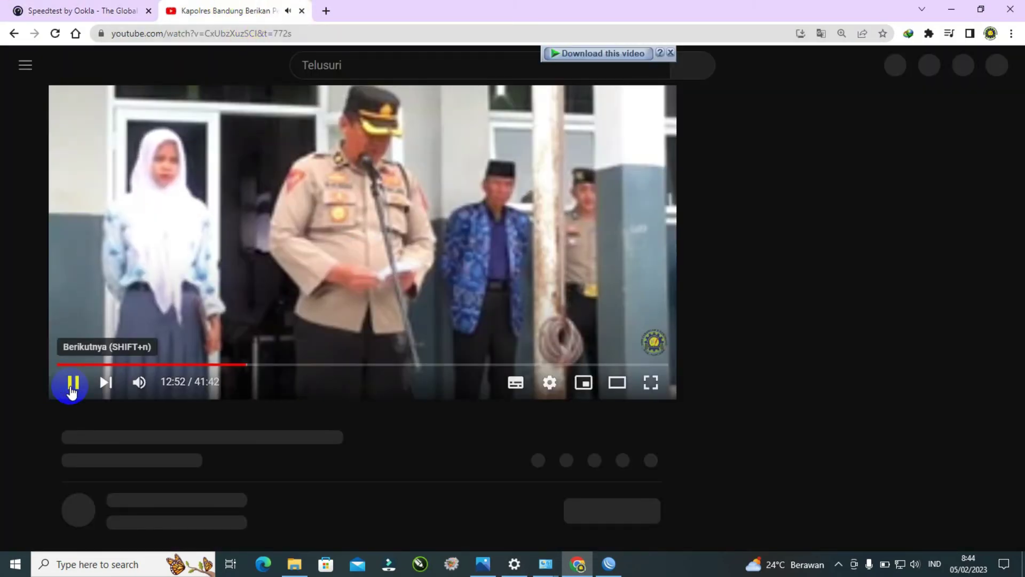
click(71, 386)
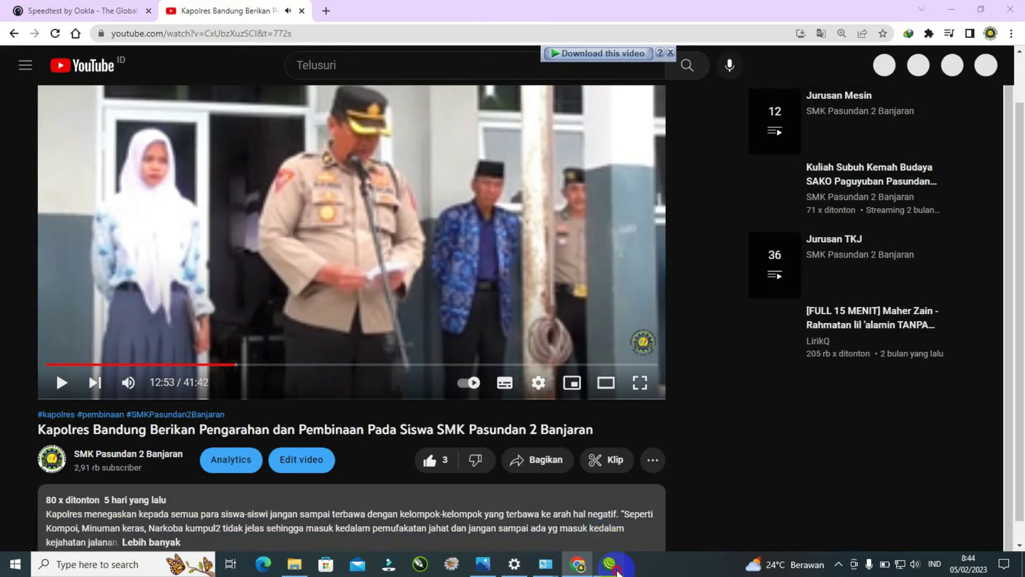
Step: Switch to WinBox, cancel the automatic reconnection, connect to neighbor C4:AD:34:7B:F2:FA as admin and maximize the session window
click(609, 563)
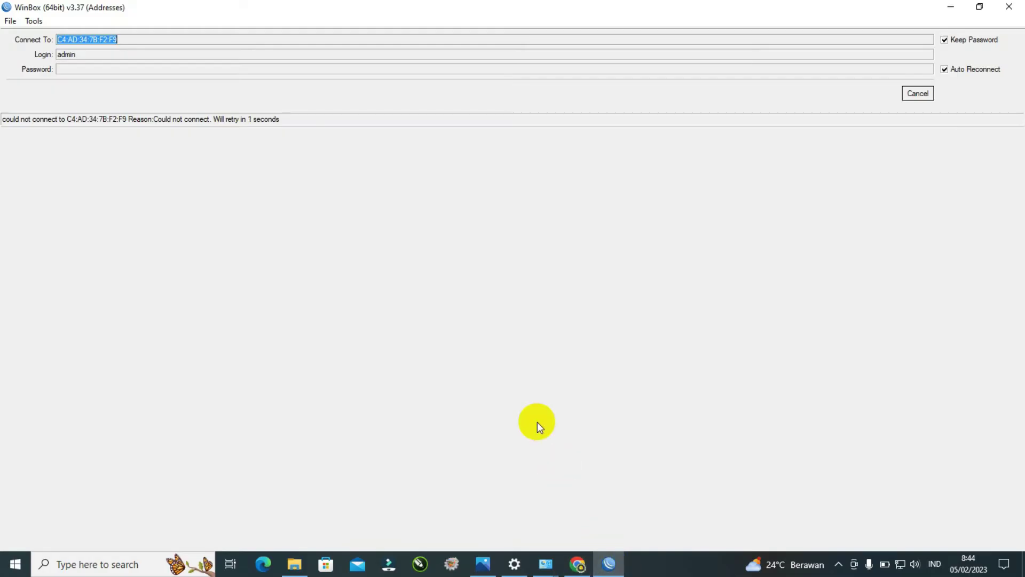
click(918, 93)
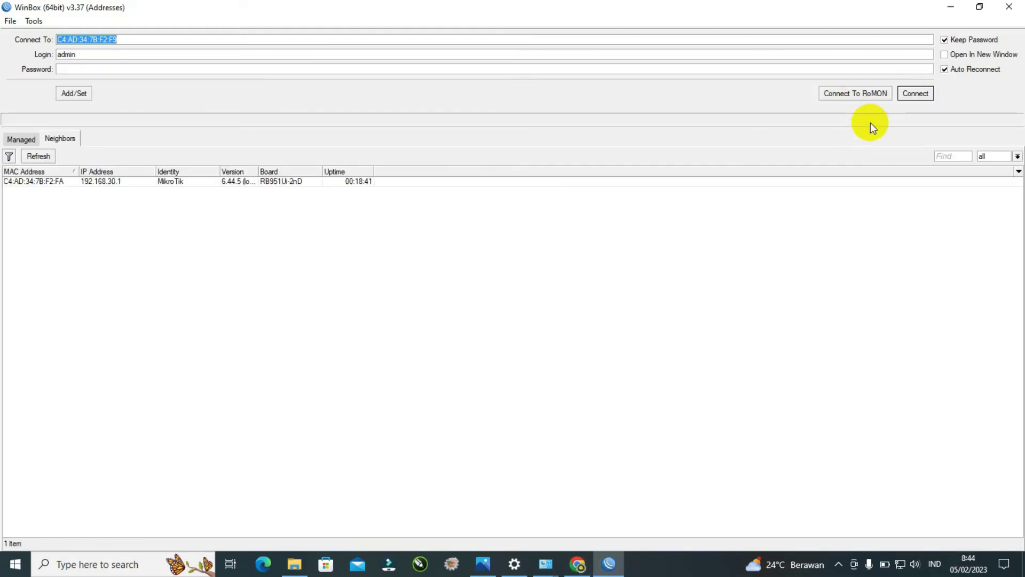
click(50, 181)
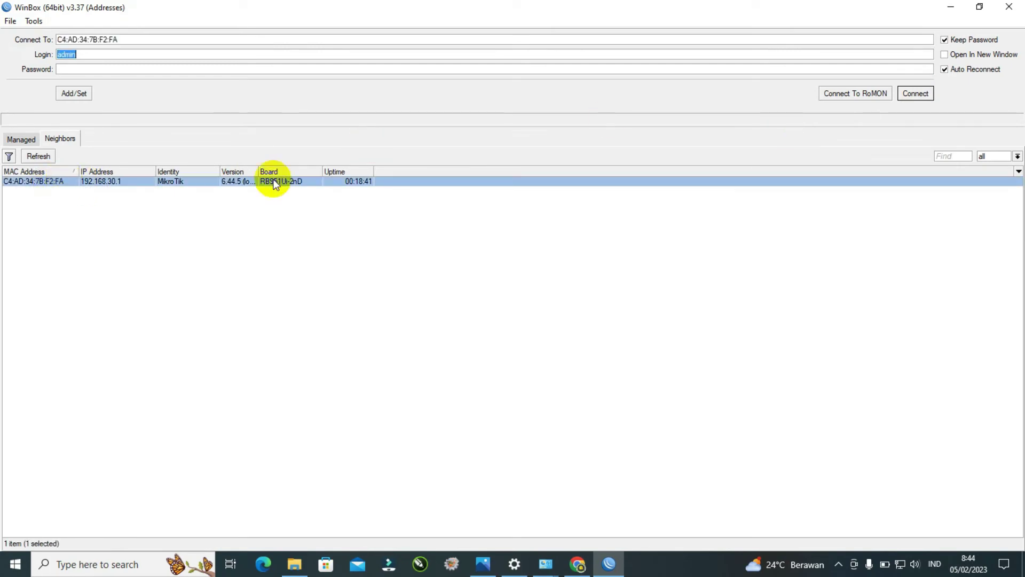
click(916, 94)
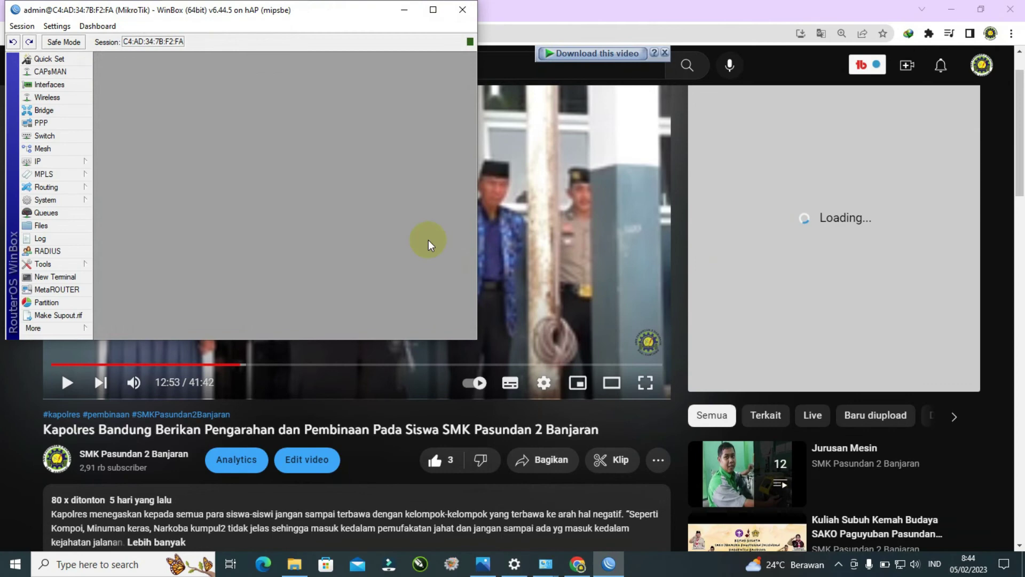
click(433, 10)
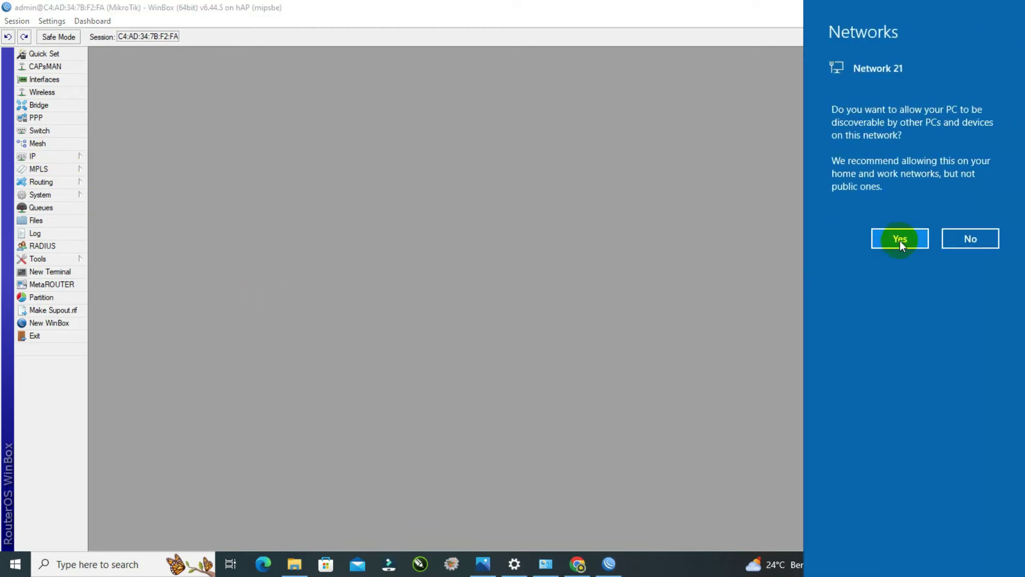
Step: Allow the PC to be discoverable on Network 21, and run another internet speed test in Chrome's Speedtest tab
click(900, 239)
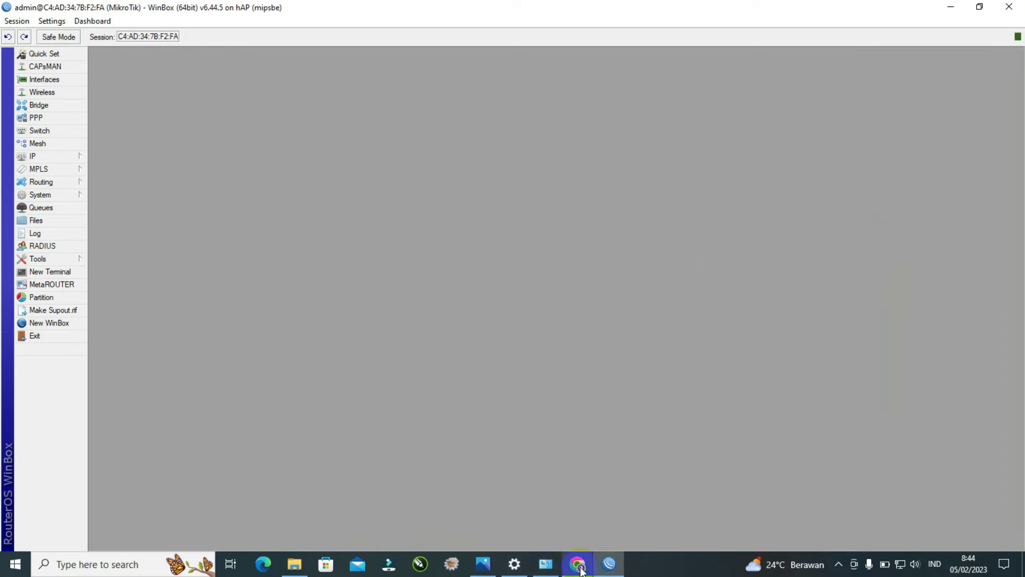
mouse_move(580, 568)
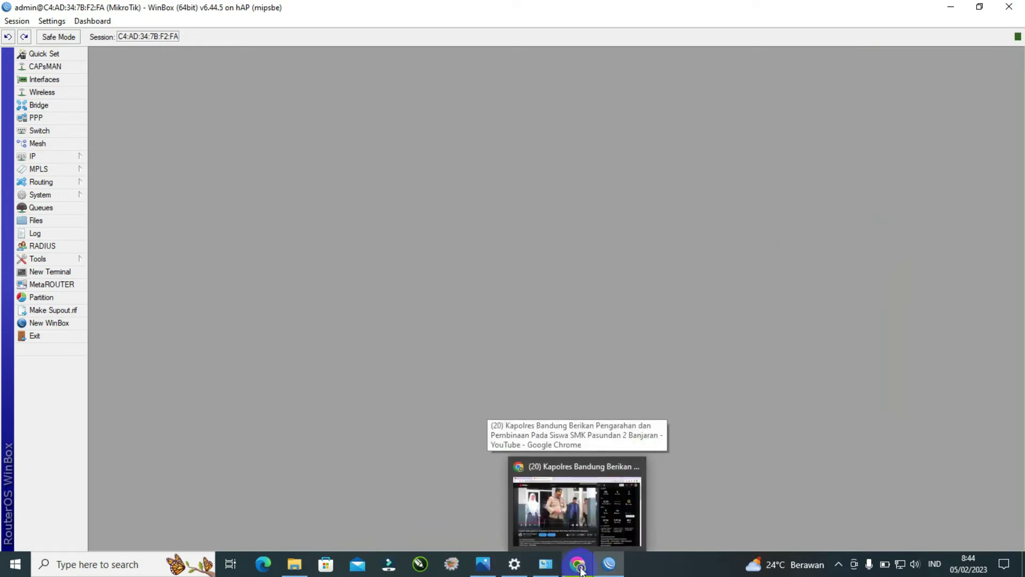
click(580, 568)
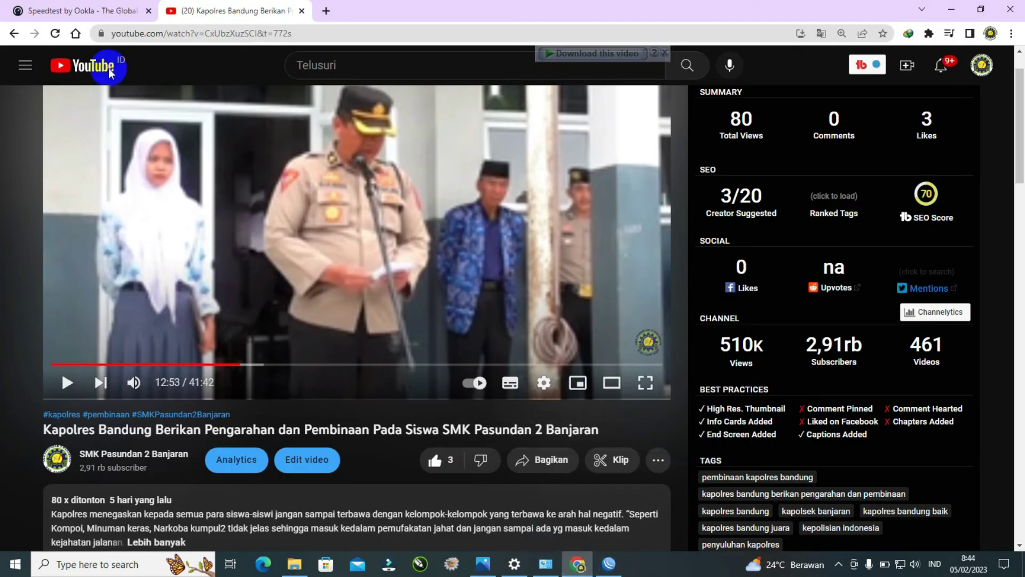
click(66, 6)
click(268, 312)
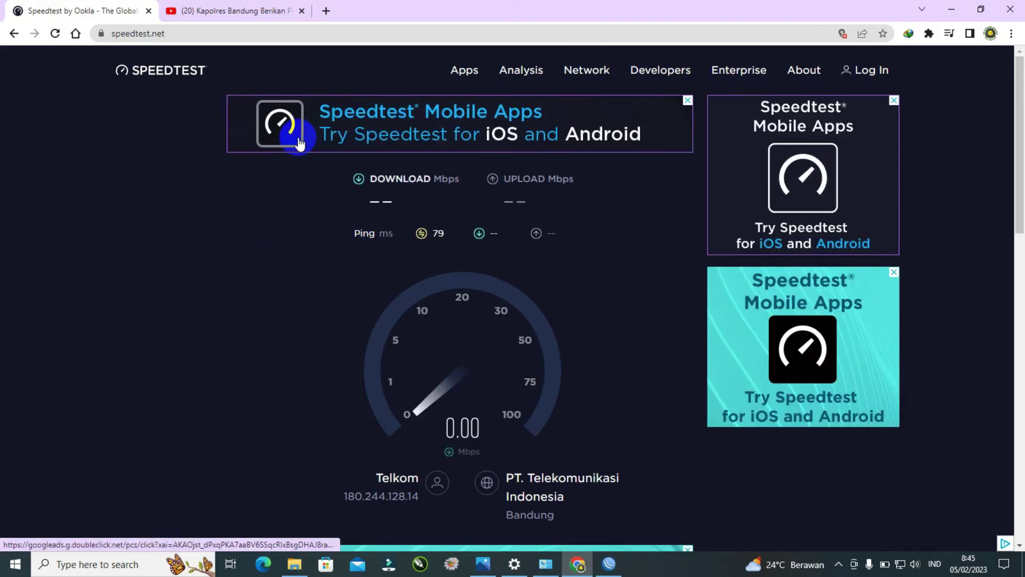
Step: Reload the YouTube video page to test streaming on the new connection and pause the playback
click(251, 6)
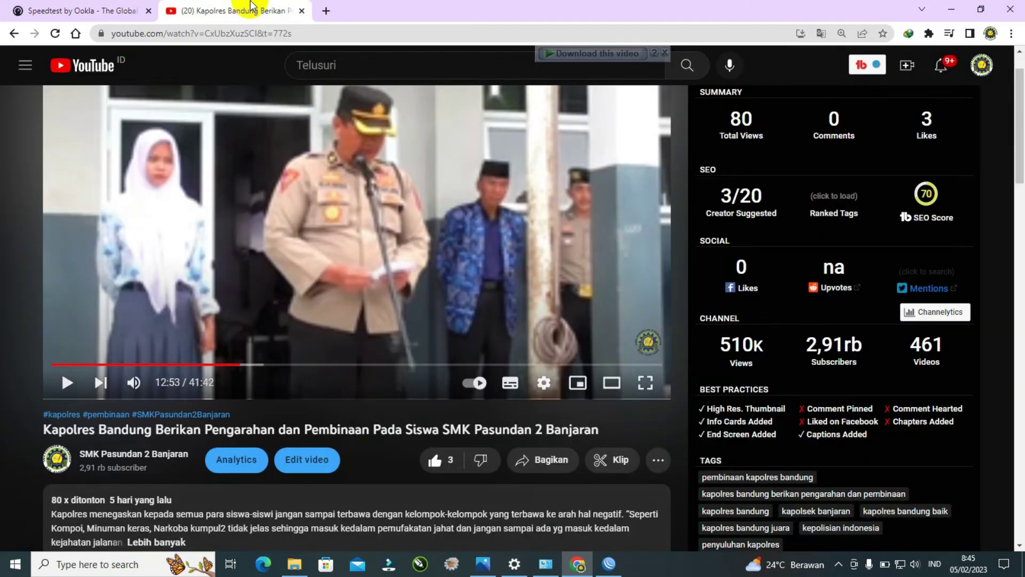
click(55, 33)
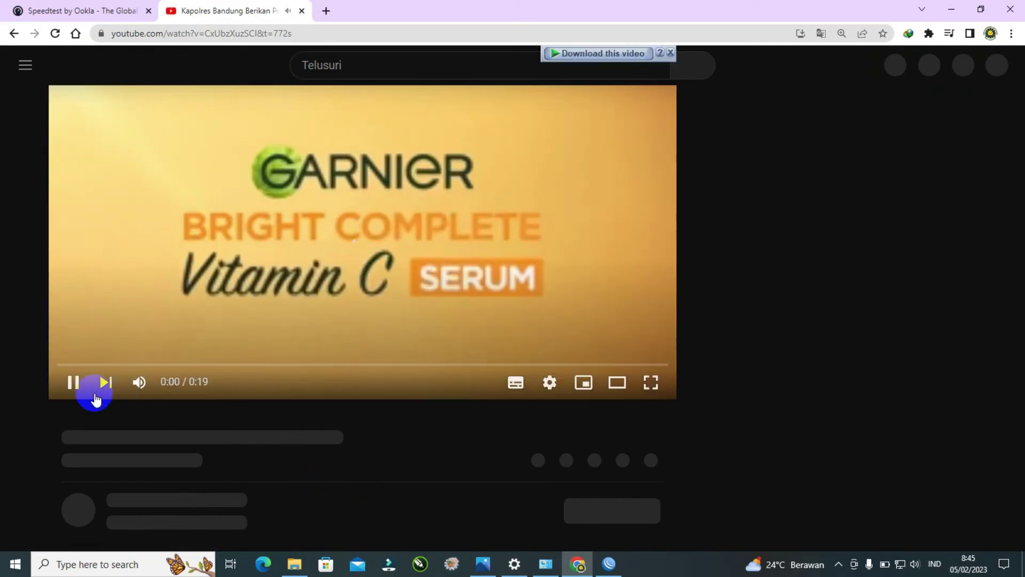
click(74, 383)
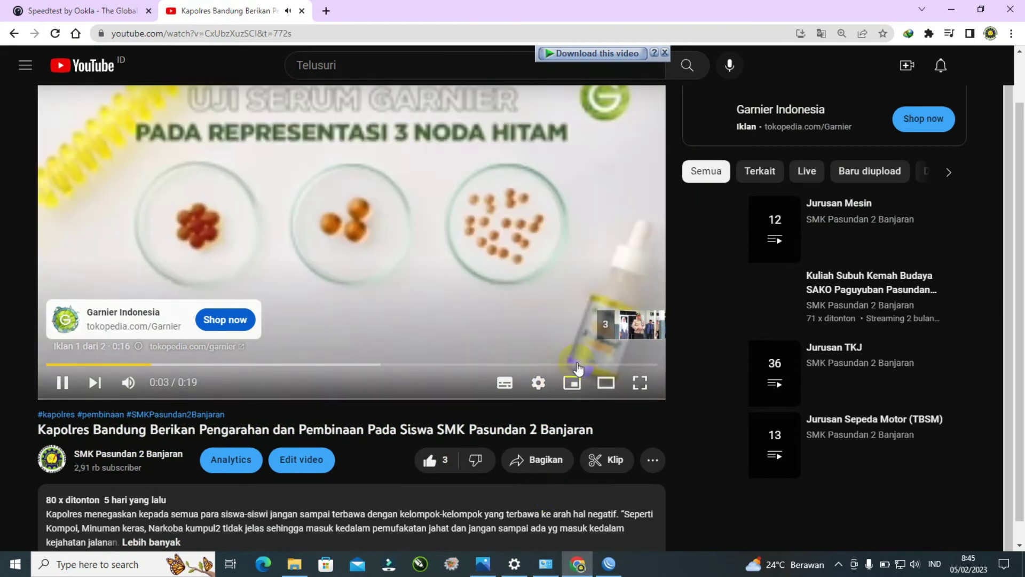
click(64, 384)
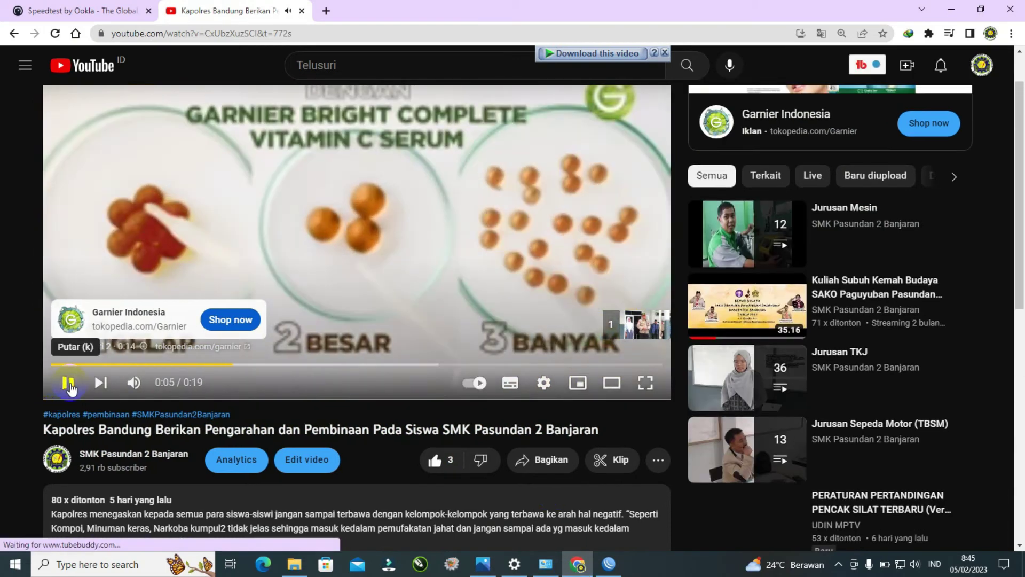
Step: Return to WinBox, stop the reconnection attempts, log in to neighbor C4:AD:34:7B:F2:FB as admin and maximize its window
click(608, 563)
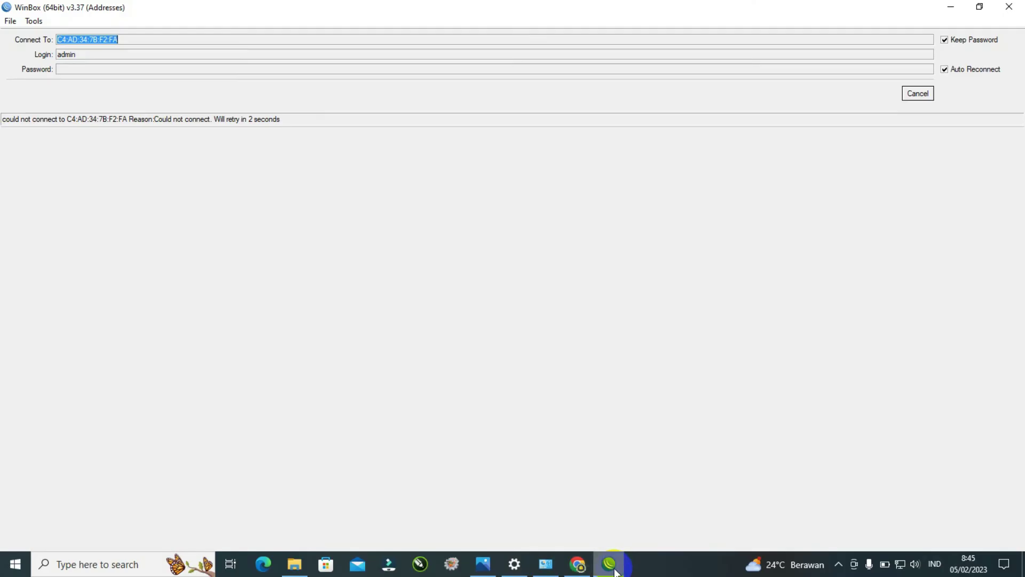
click(917, 93)
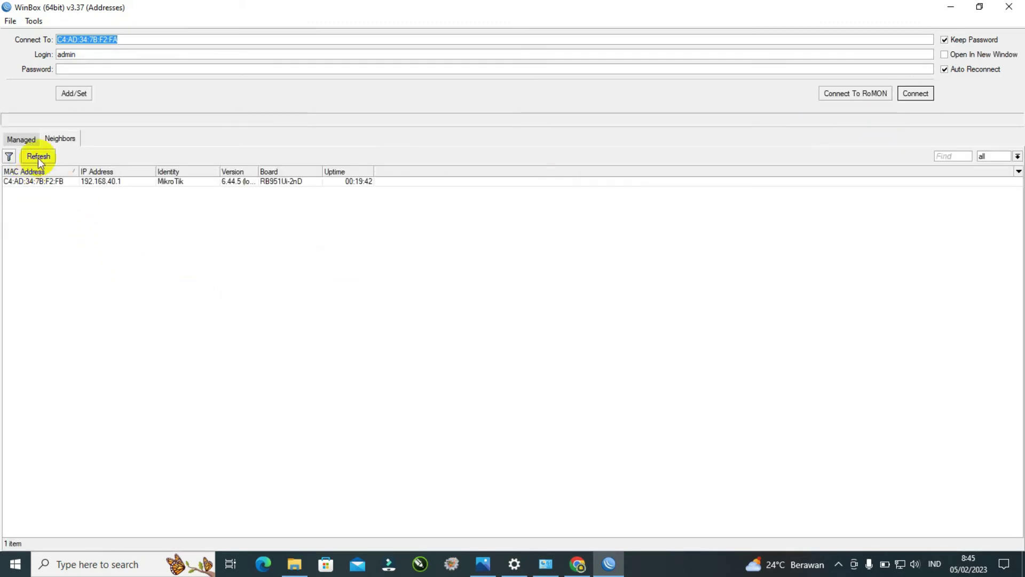
click(42, 185)
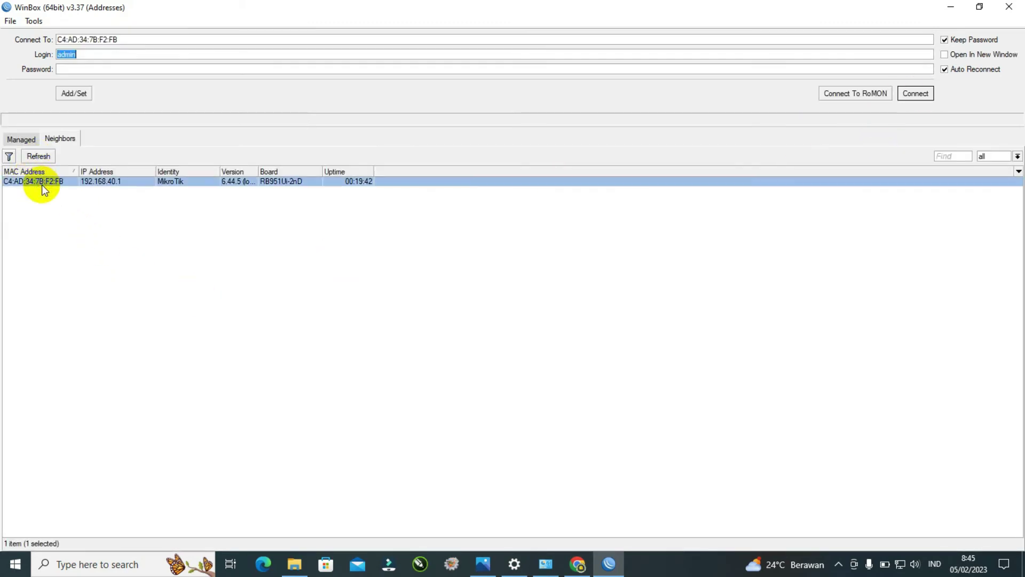
click(924, 96)
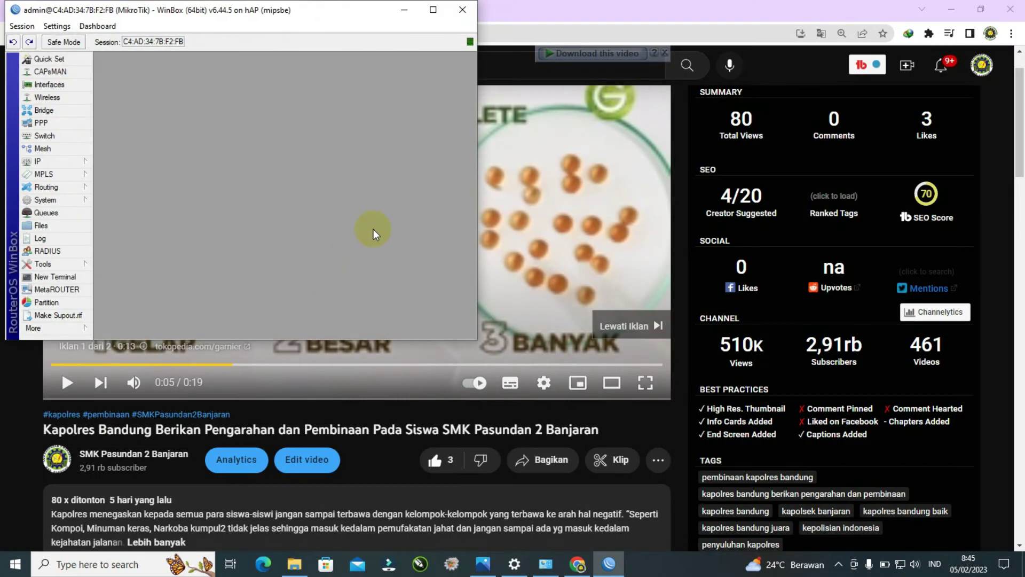
click(430, 11)
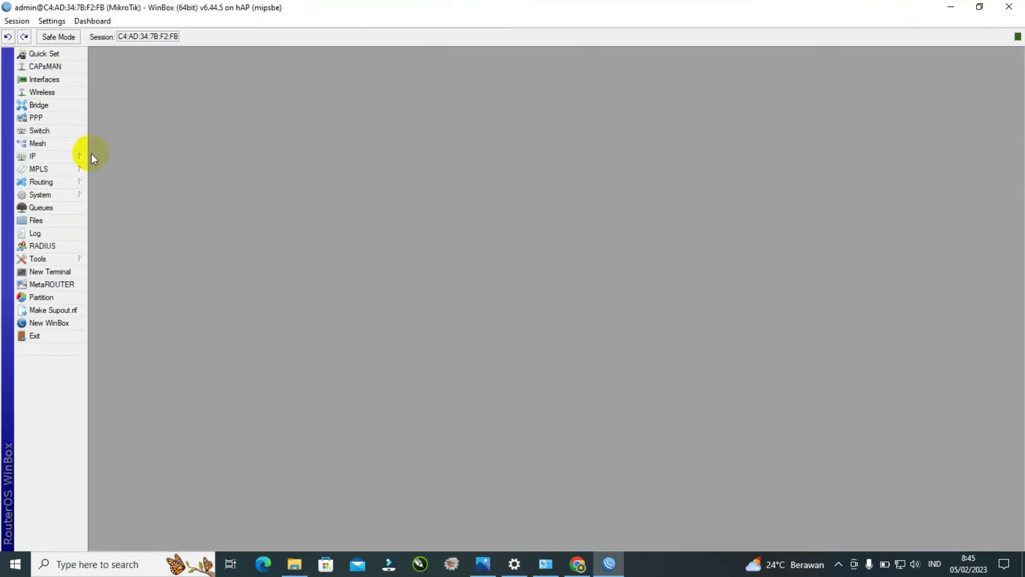
Step: Open the router's interface list and examine the ether4, ether5 and wlan1 entries
click(53, 80)
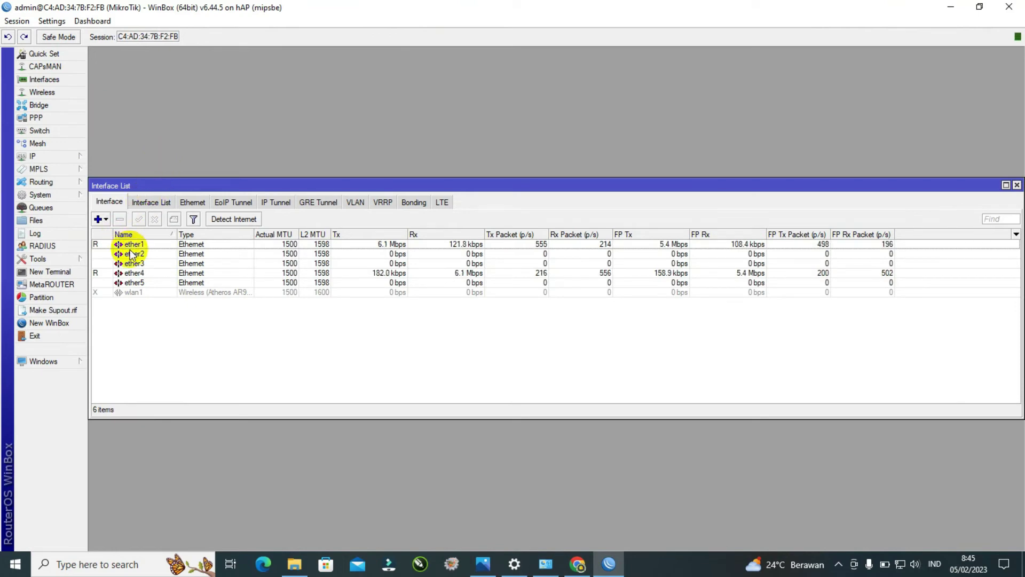
click(130, 273)
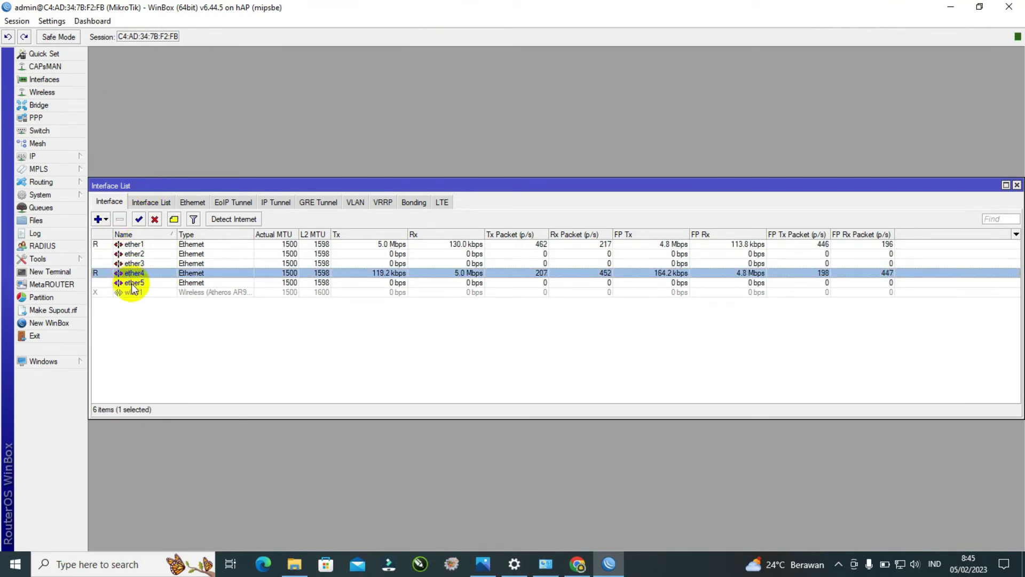
click(133, 285)
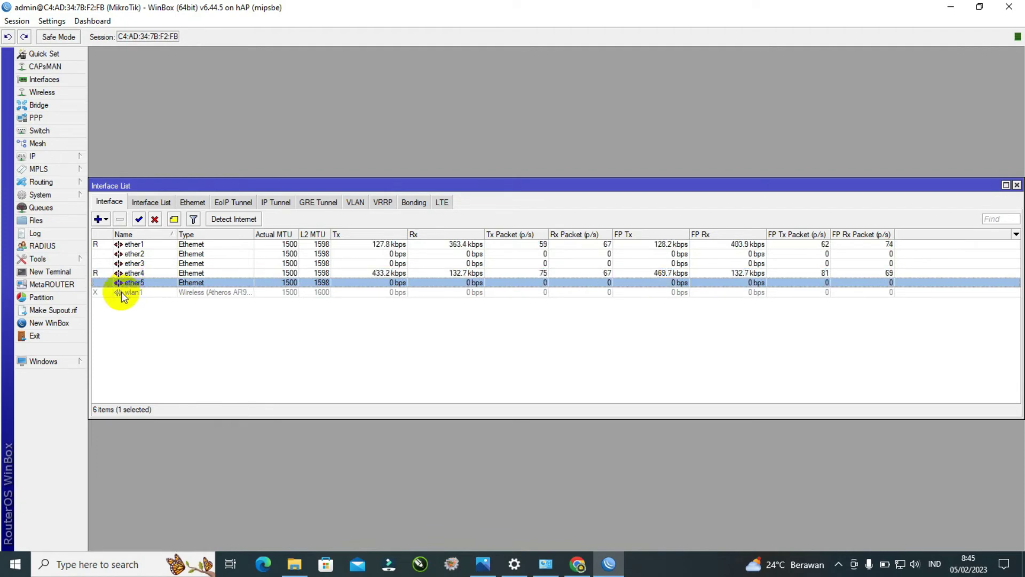
click(123, 293)
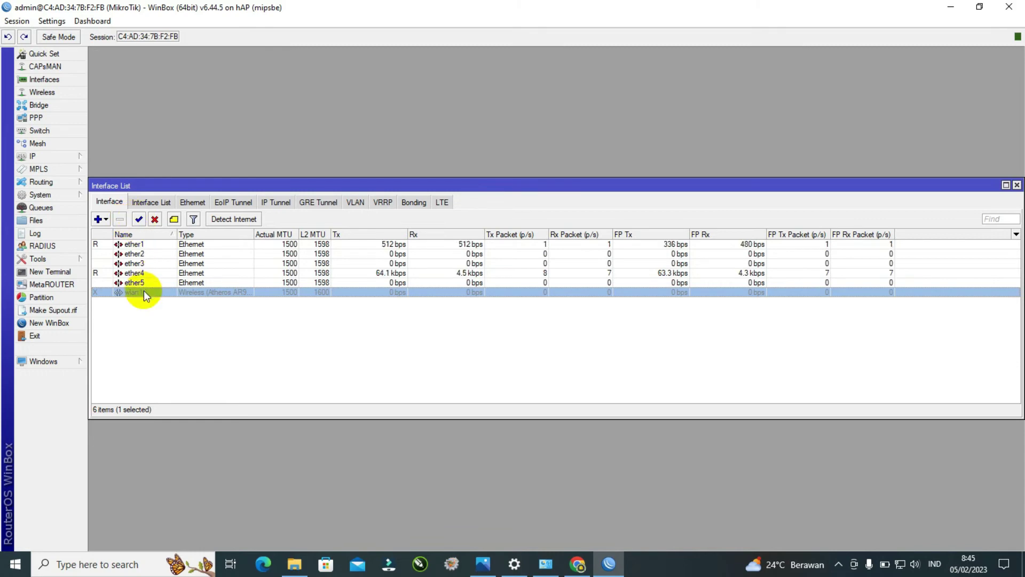
Step: Enable the wlan1 interface and open the wireless tables with wlan1 selected
click(139, 219)
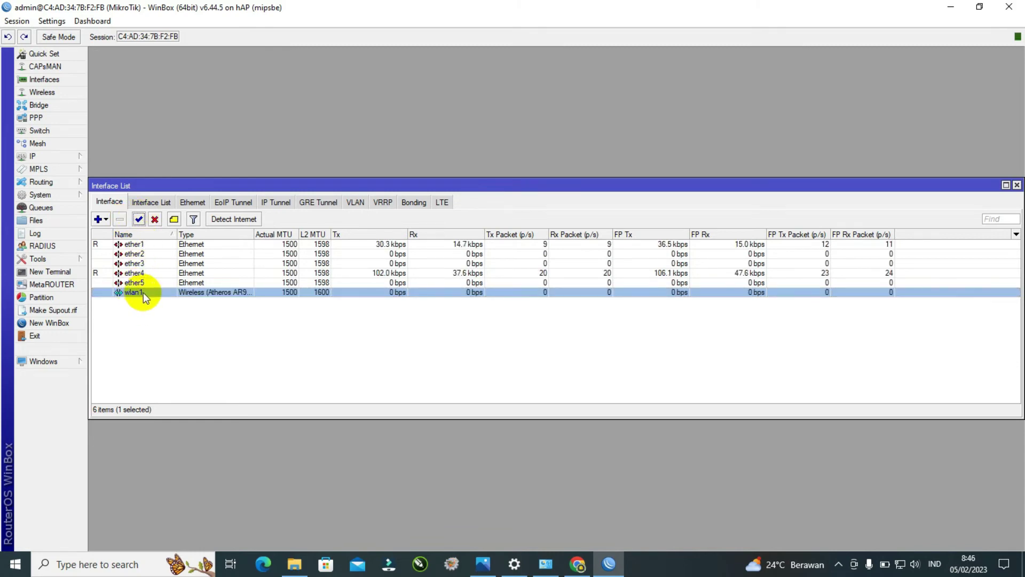
click(156, 320)
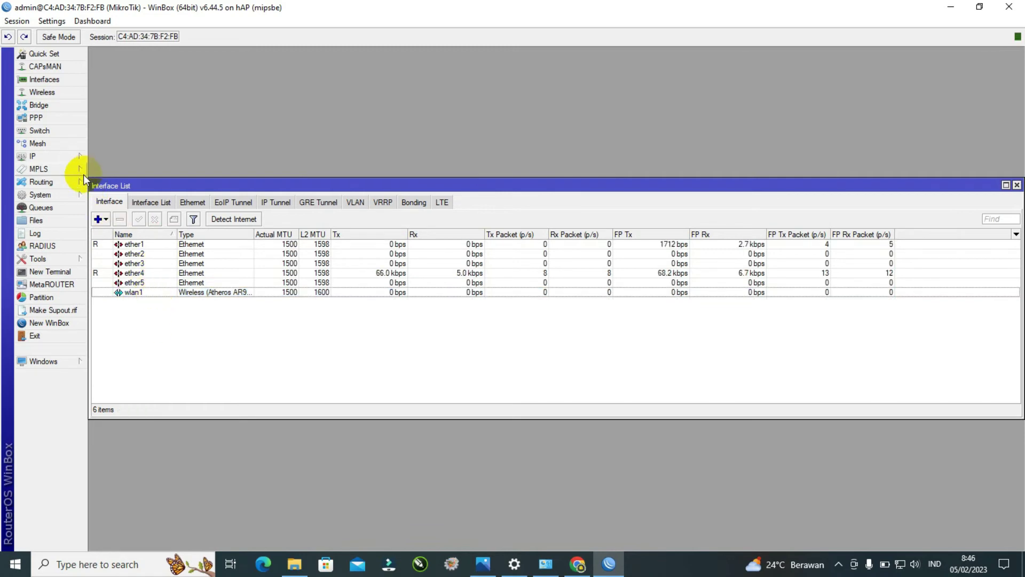
click(53, 94)
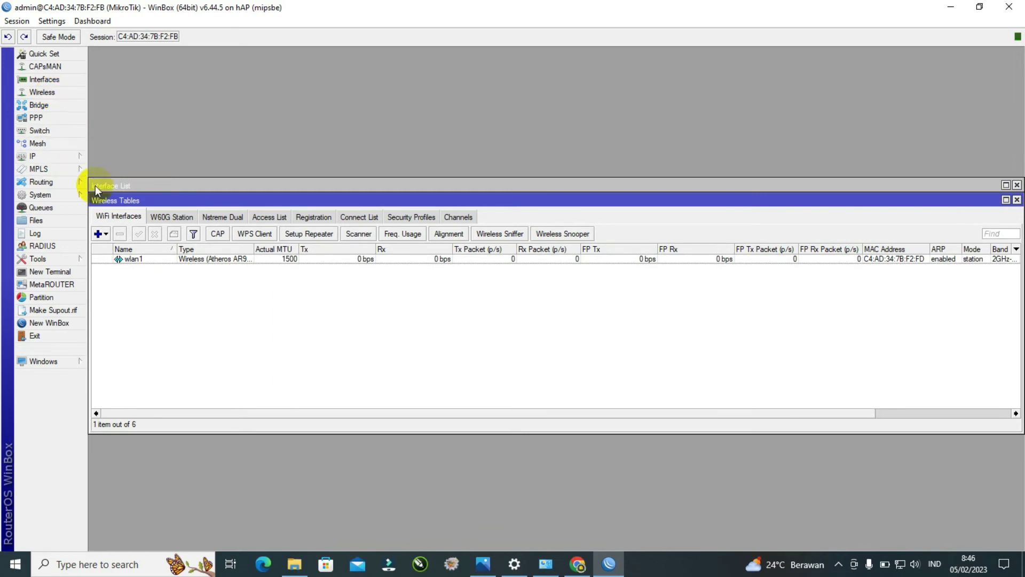
click(143, 260)
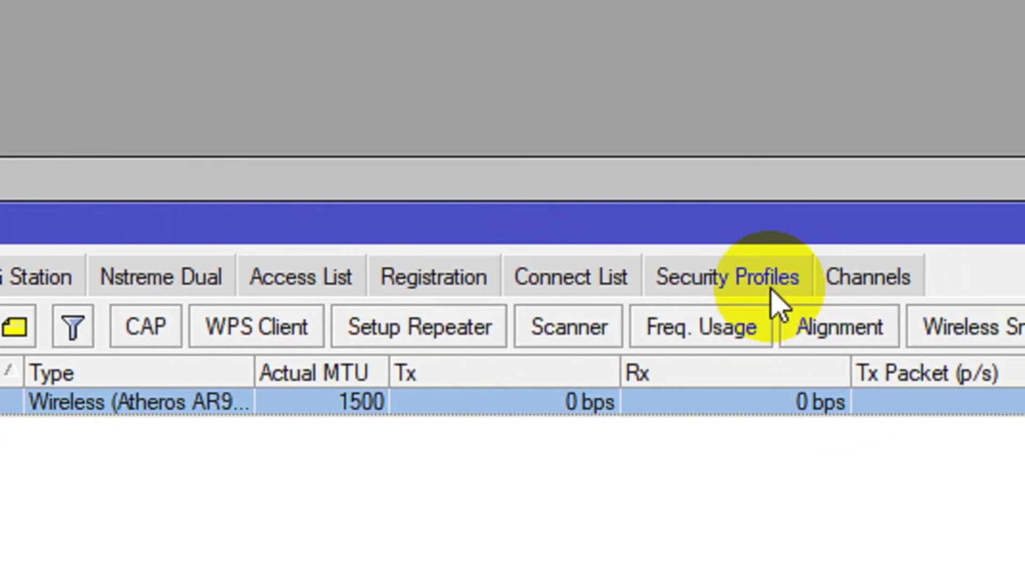
Step: Create a wireless security profile named tkj with dynamic keys mode and WPA PSK and WPA2 PSK authentication
click(769, 283)
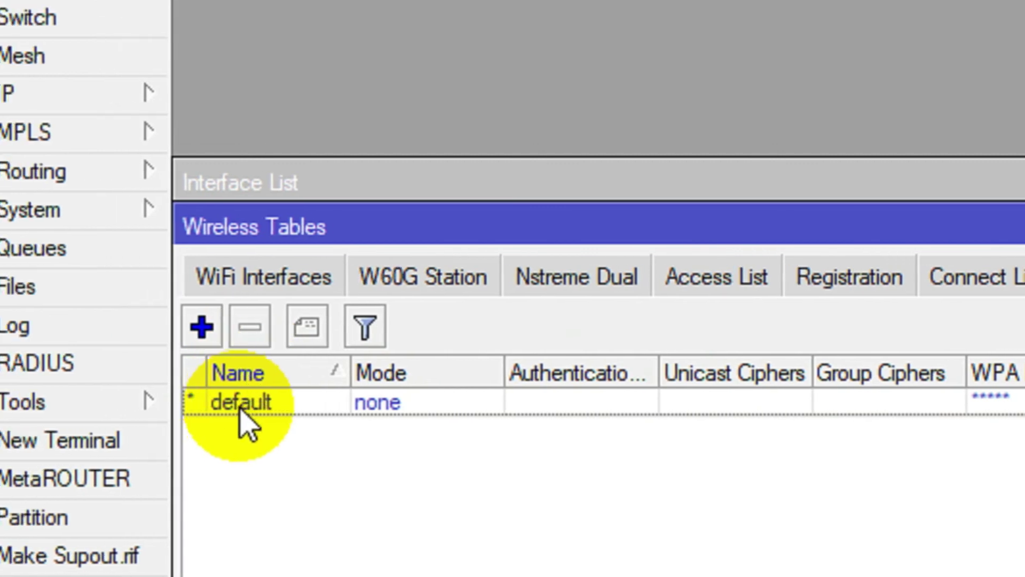
click(241, 409)
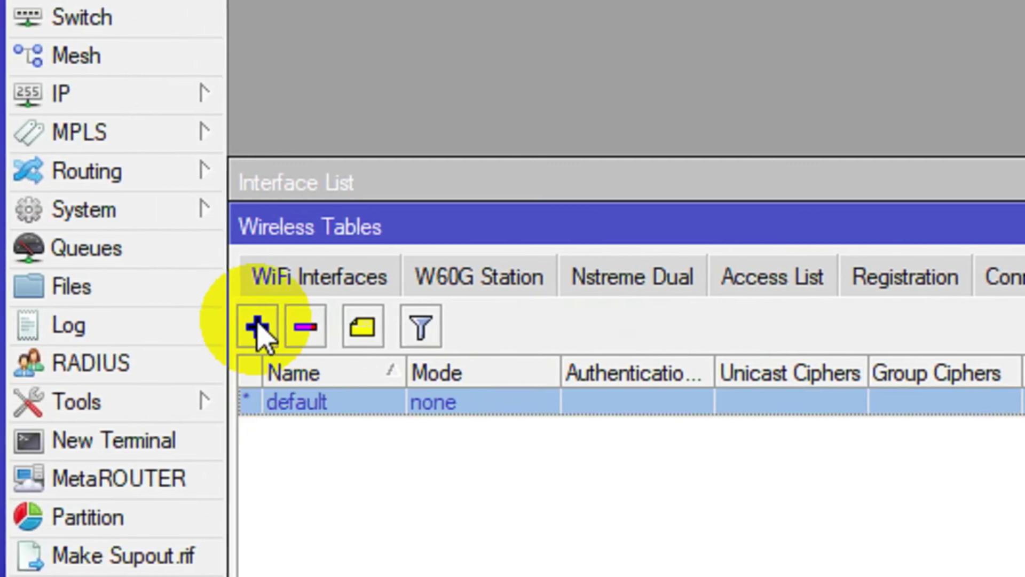
click(257, 328)
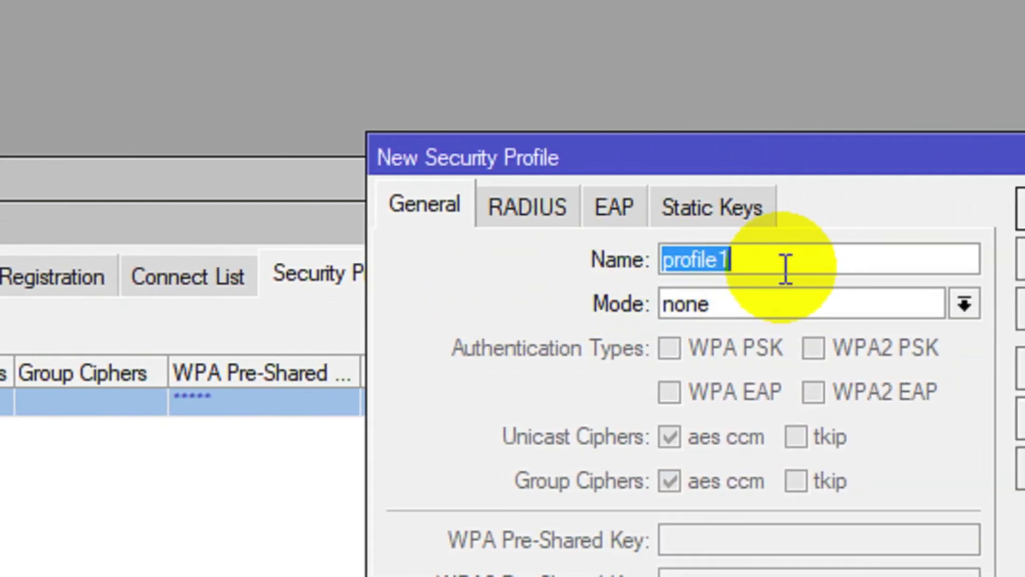
text(tkj)
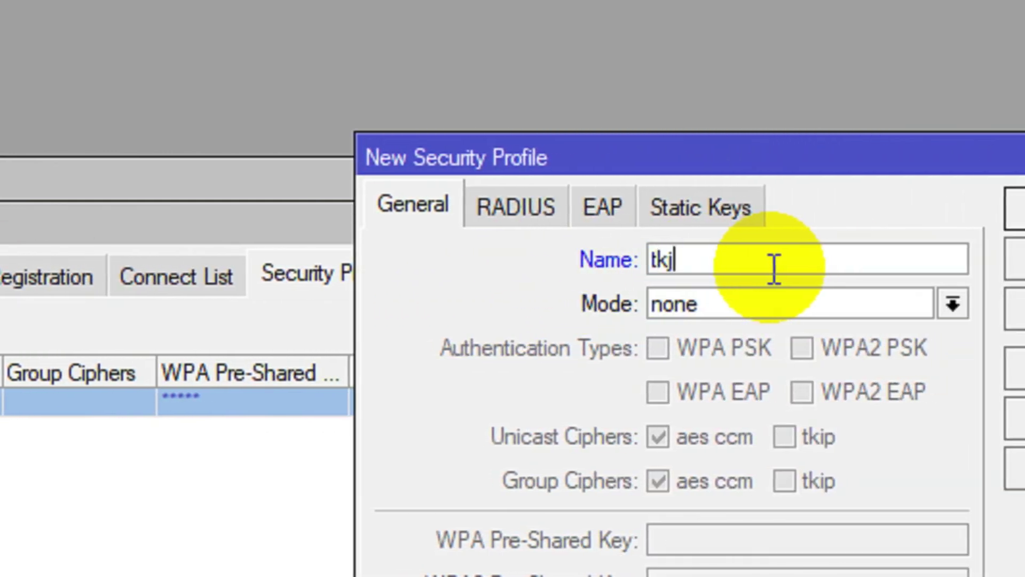
click(776, 303)
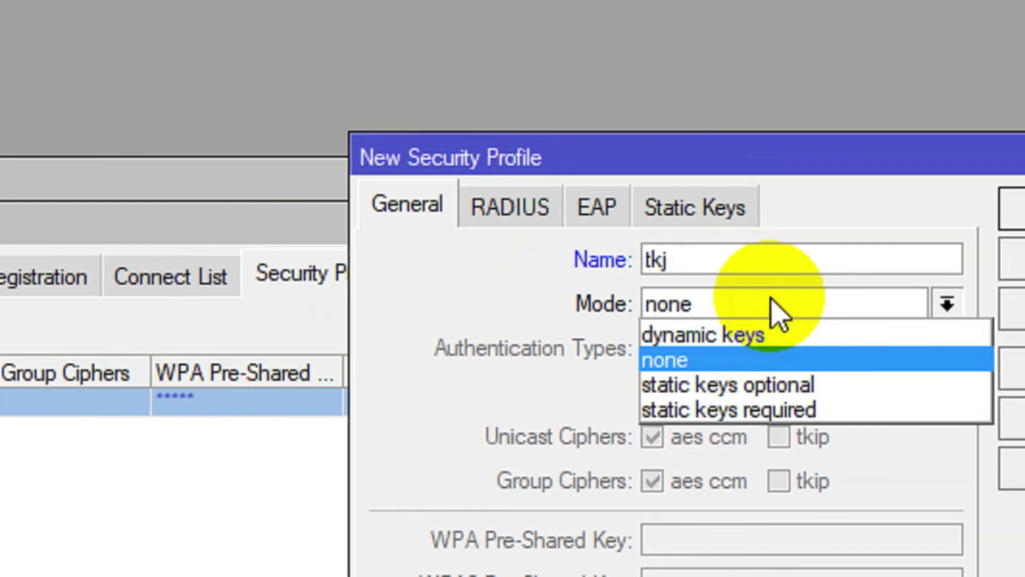
click(801, 337)
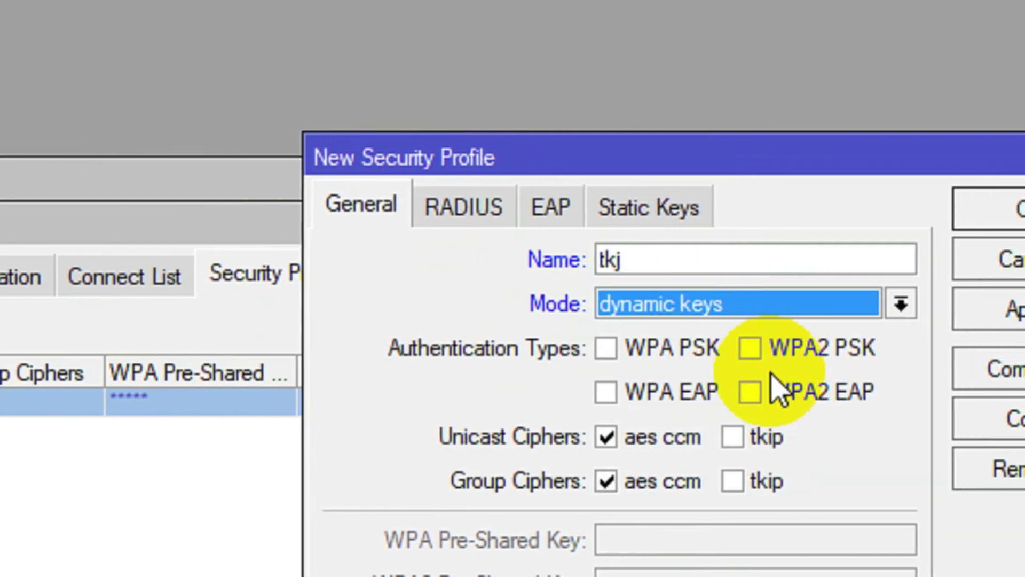
click(705, 353)
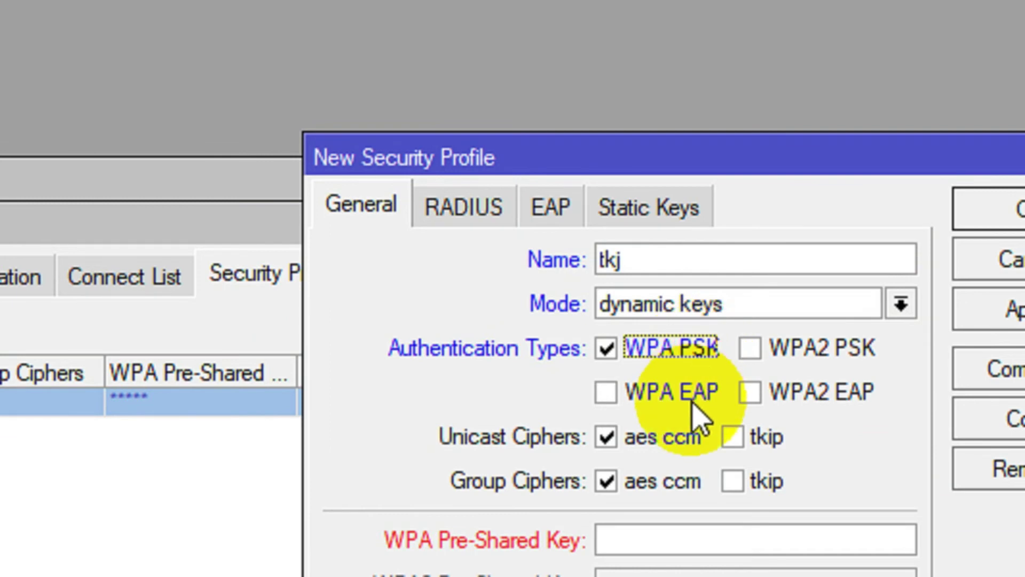
click(818, 351)
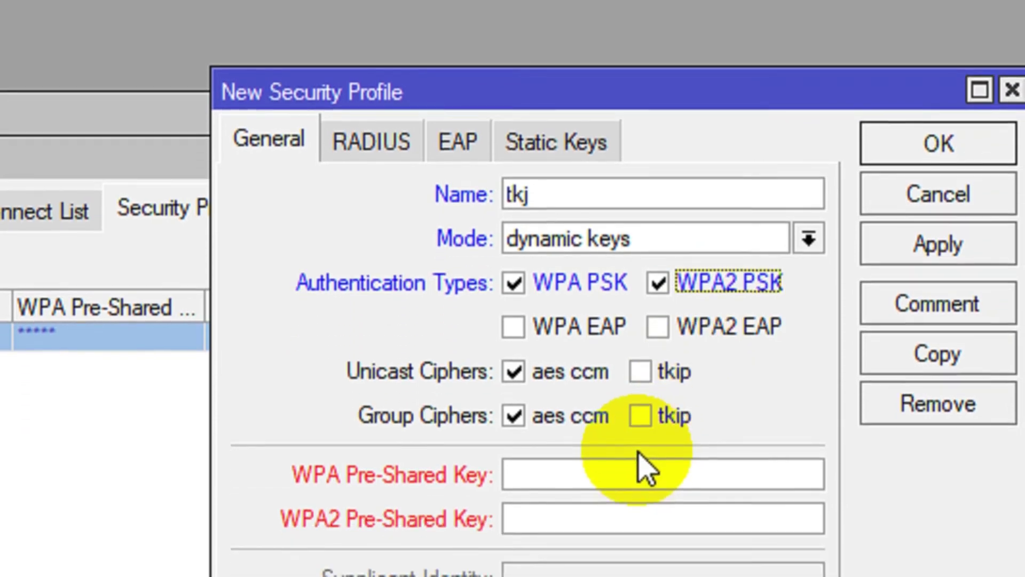
Step: Enter the WPA and WPA2 pre-shared keys for the new security profile
click(683, 540)
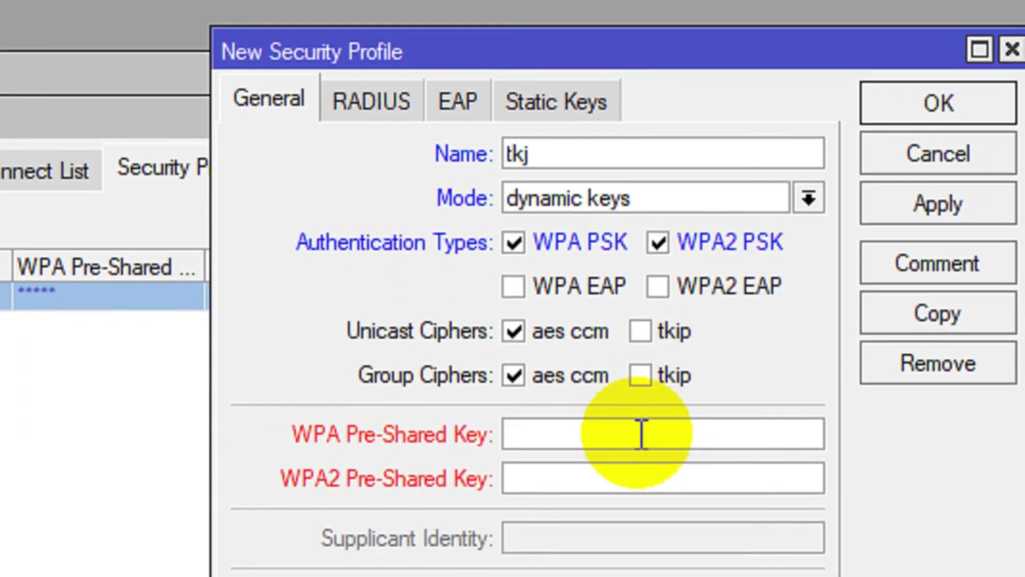
text(********)
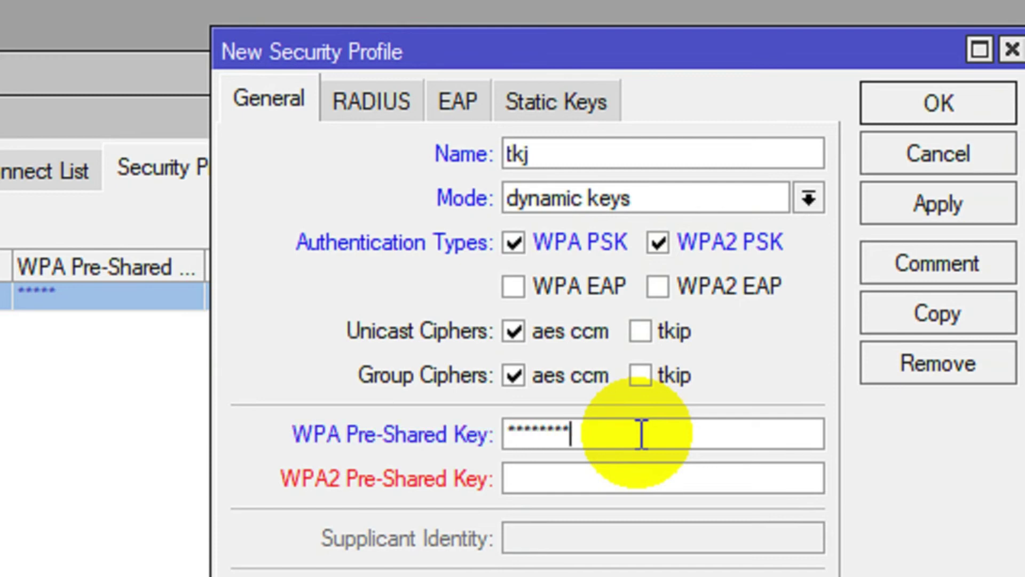
key(Tab)
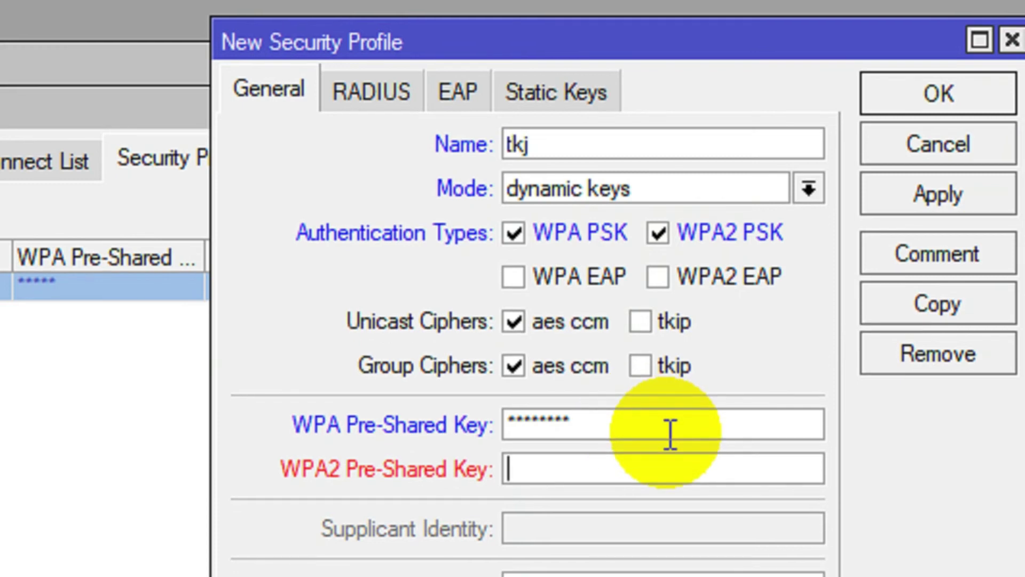
text(*******)
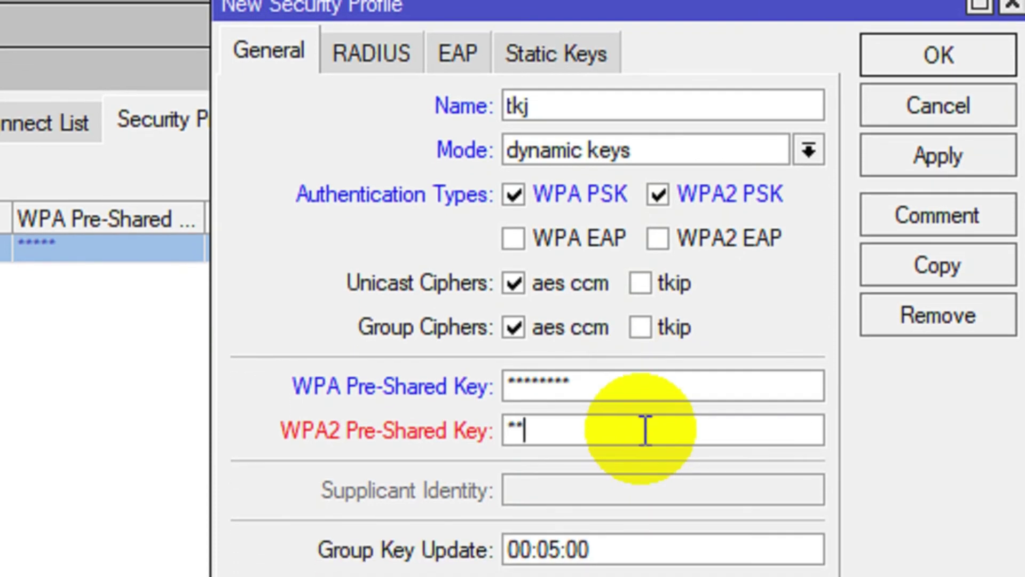
text(*)
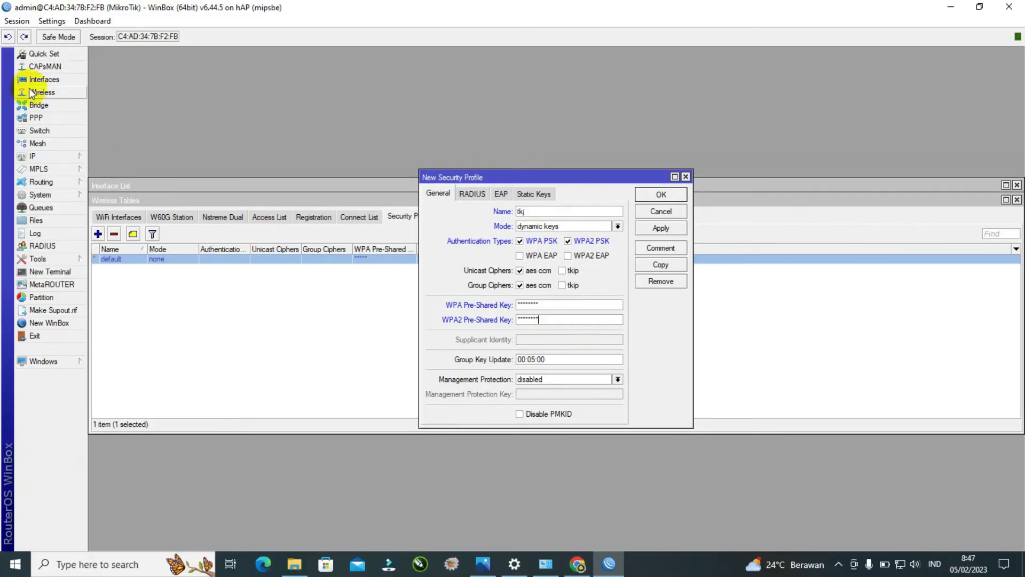
Step: Turn off password hiding to check the pre-shared keys, then save the tkj security profile and select it in the list
click(50, 24)
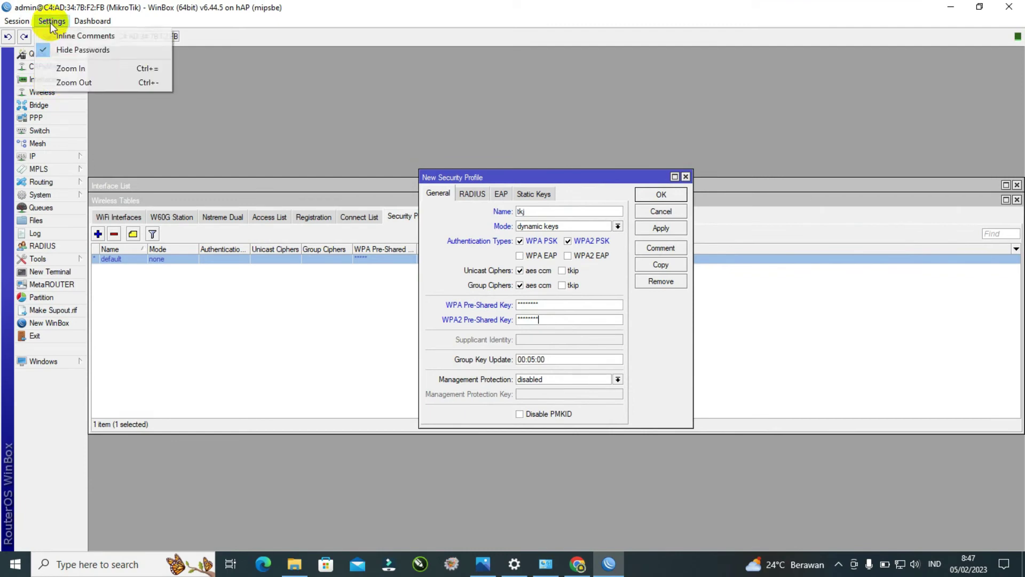
click(98, 49)
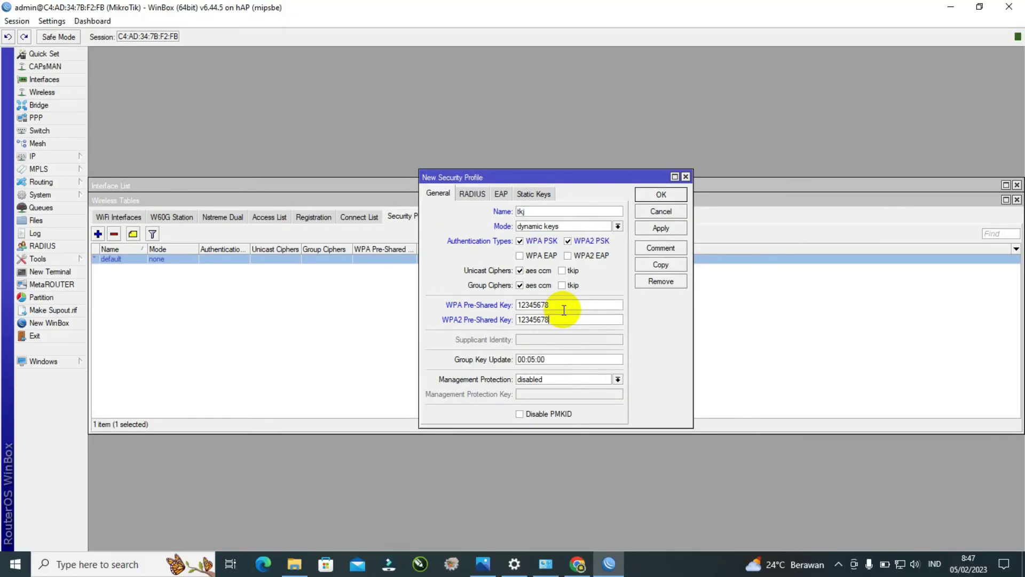
click(660, 228)
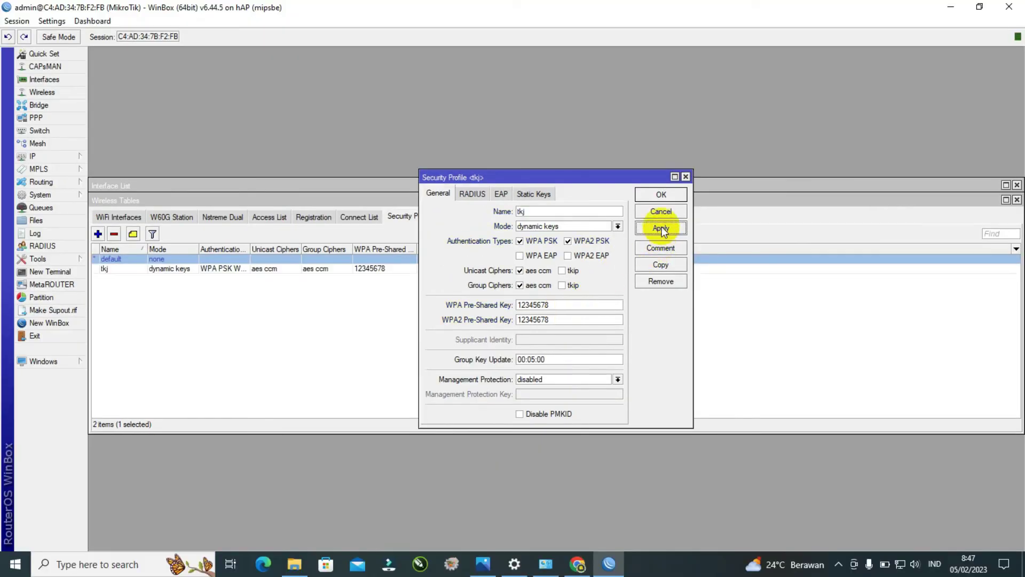
click(662, 194)
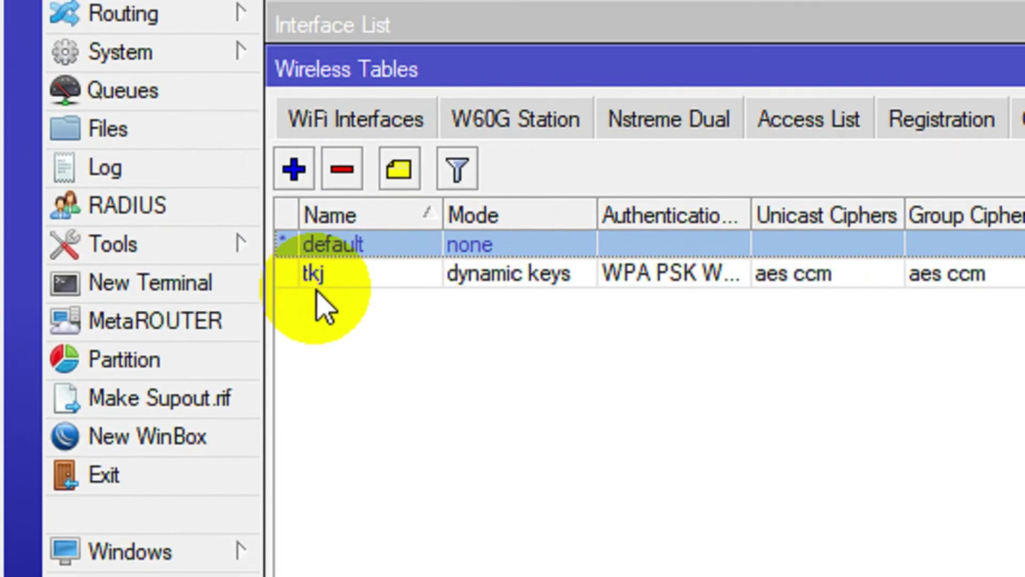
click(323, 299)
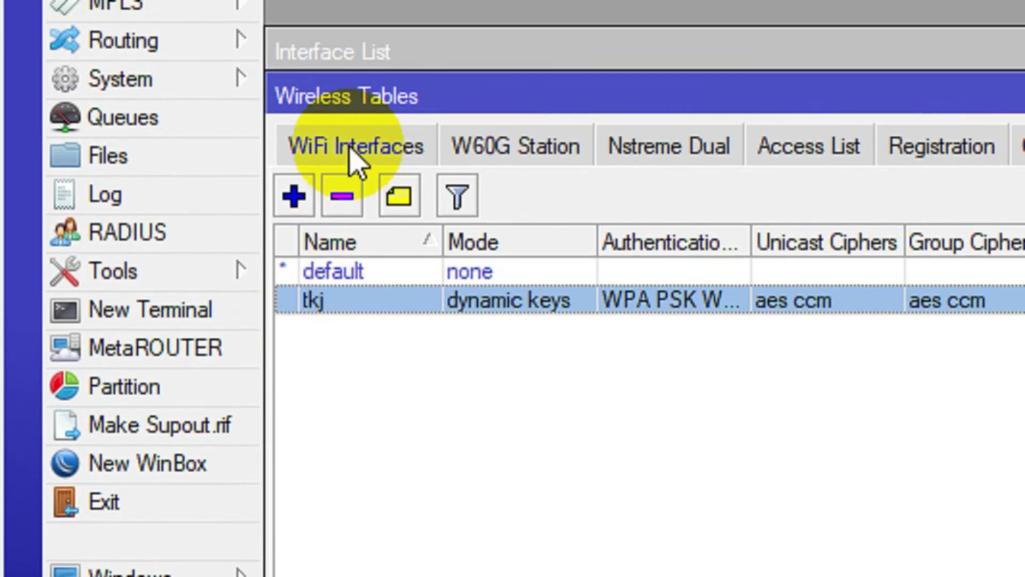
Step: Open the wlan1 wireless settings and set the mode to ap bridge with the 2GHz-B/G band
click(348, 119)
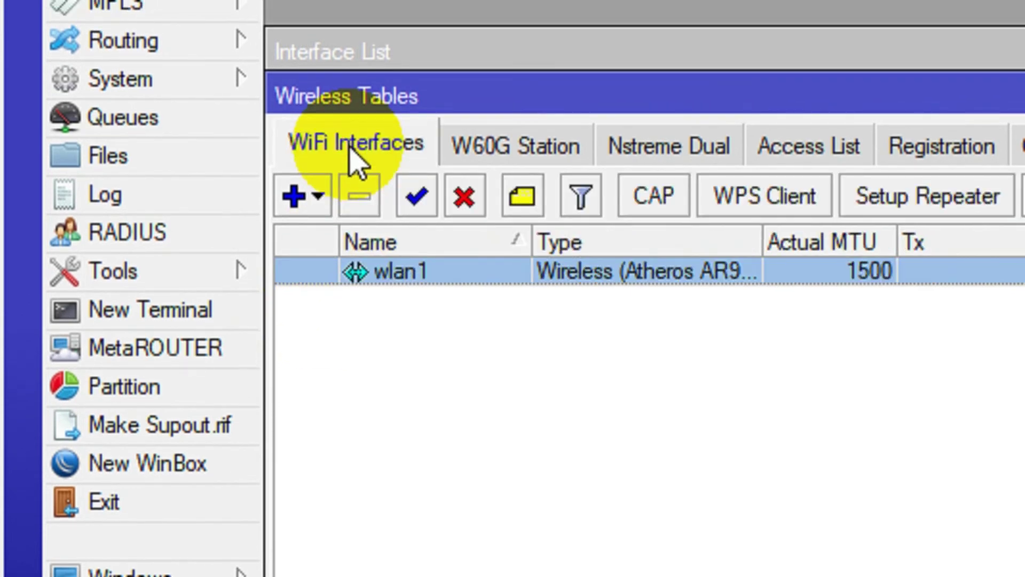
double_click(400, 272)
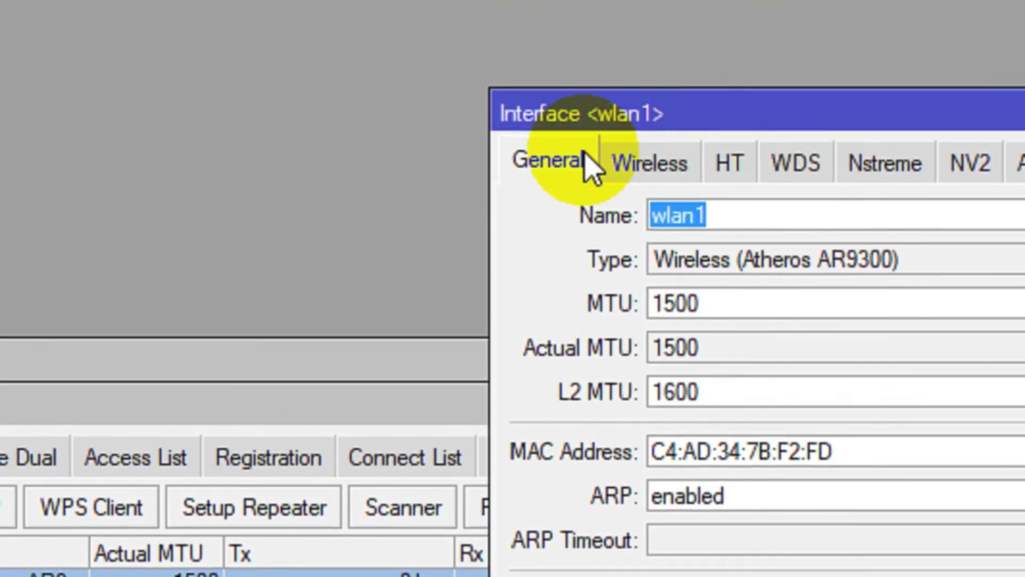
click(675, 170)
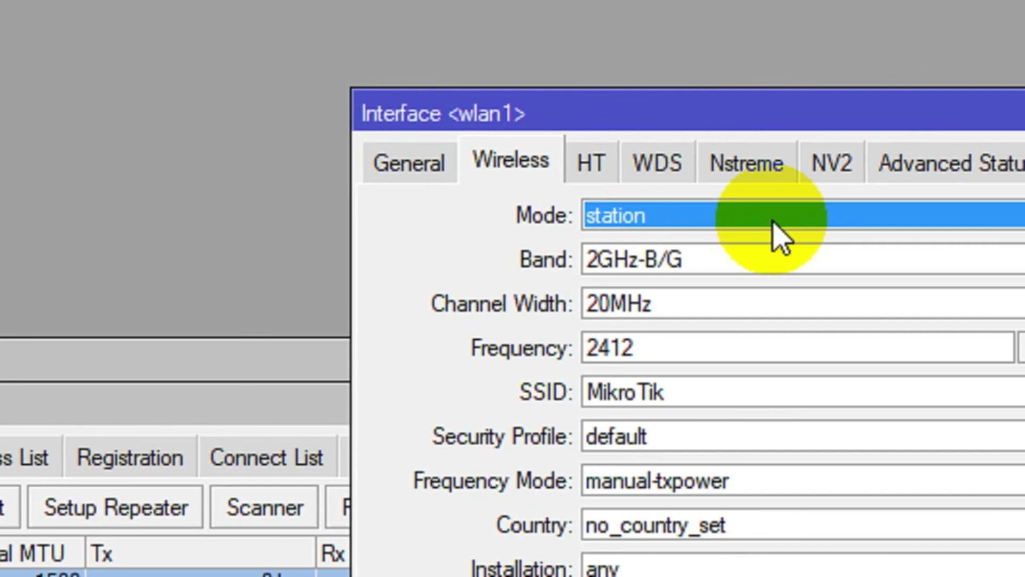
click(773, 222)
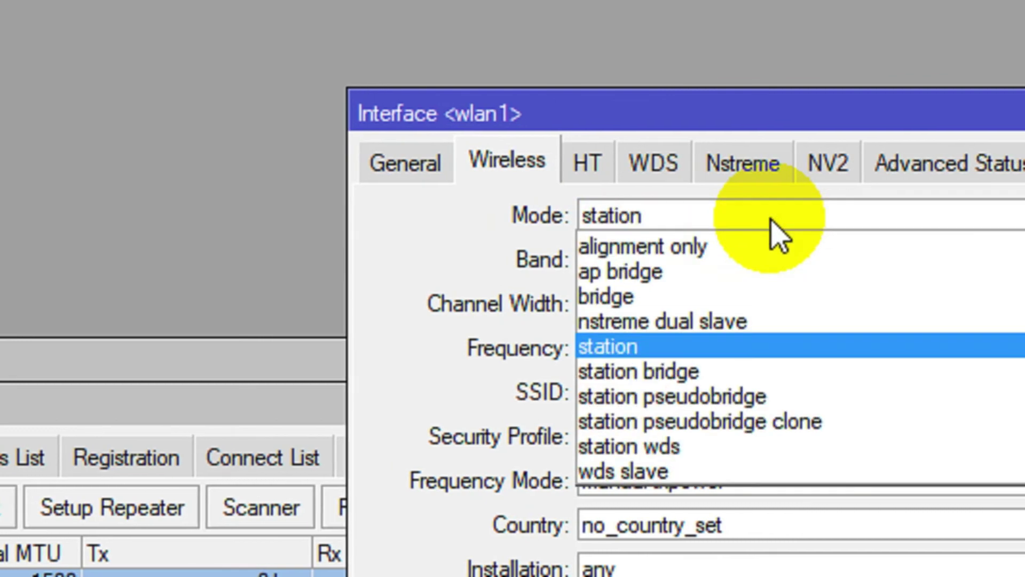
click(793, 270)
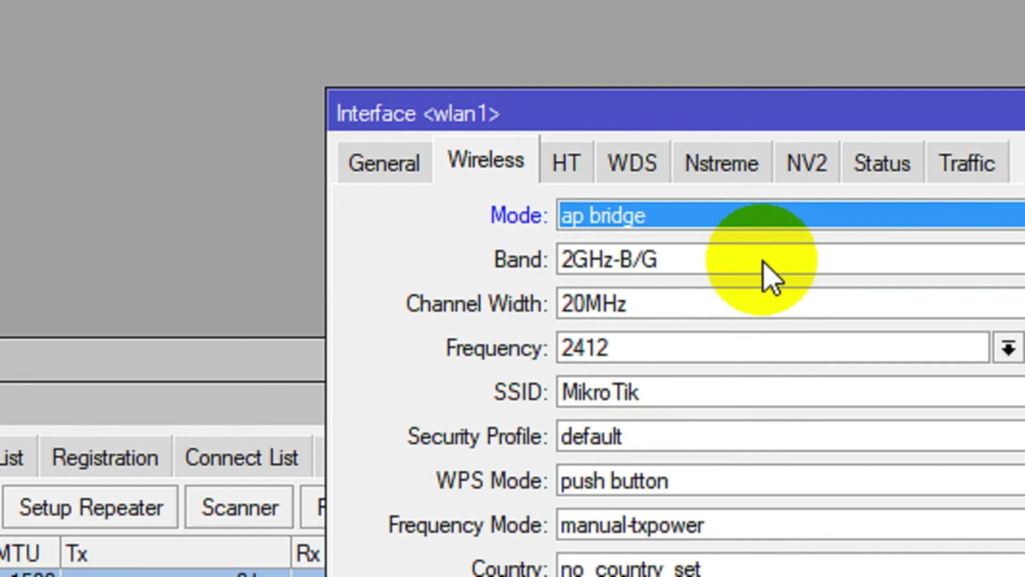
click(770, 276)
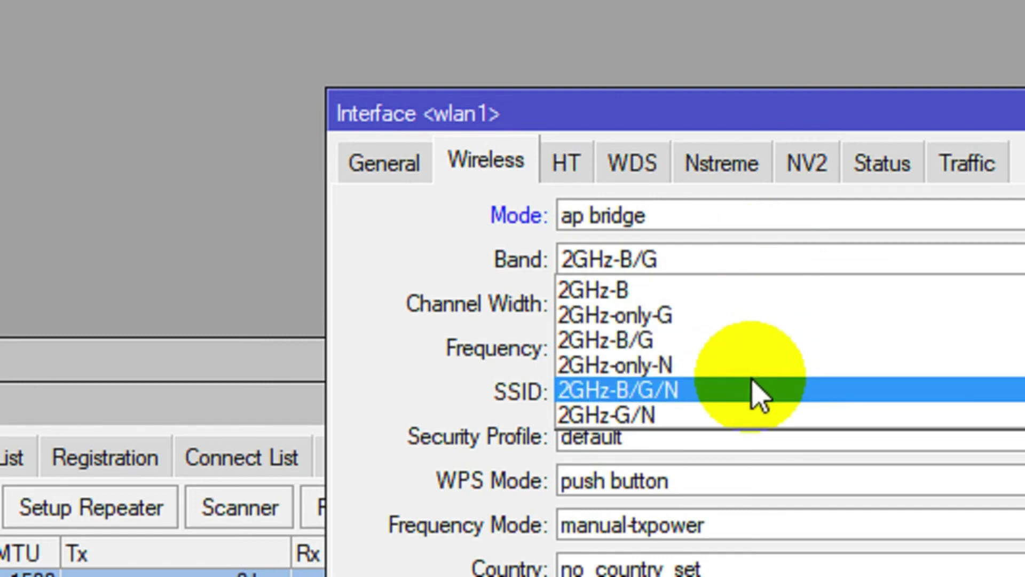
click(758, 336)
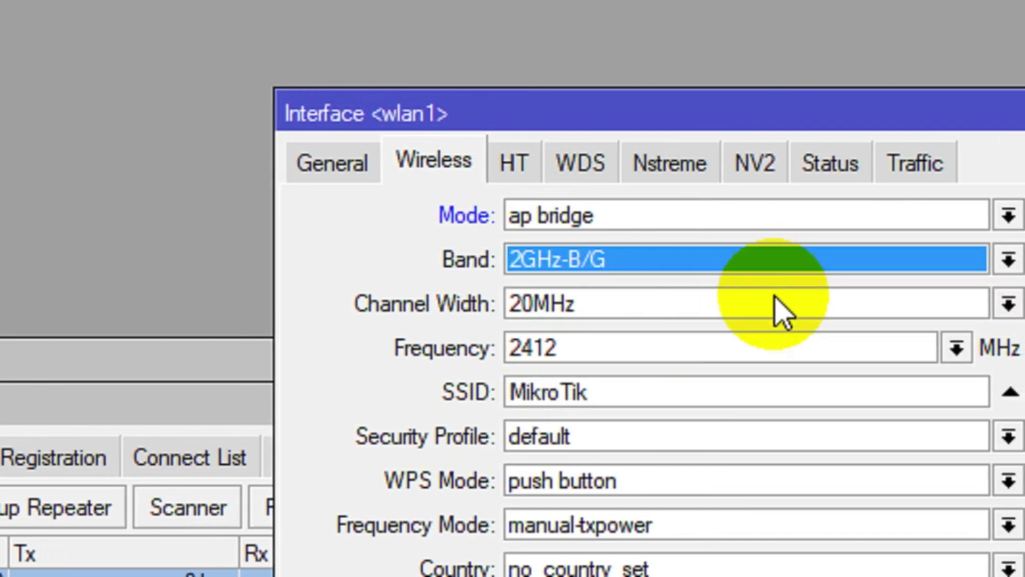
Step: Replace the wlan1 SSID with tkj
drag(698, 389, 438, 379)
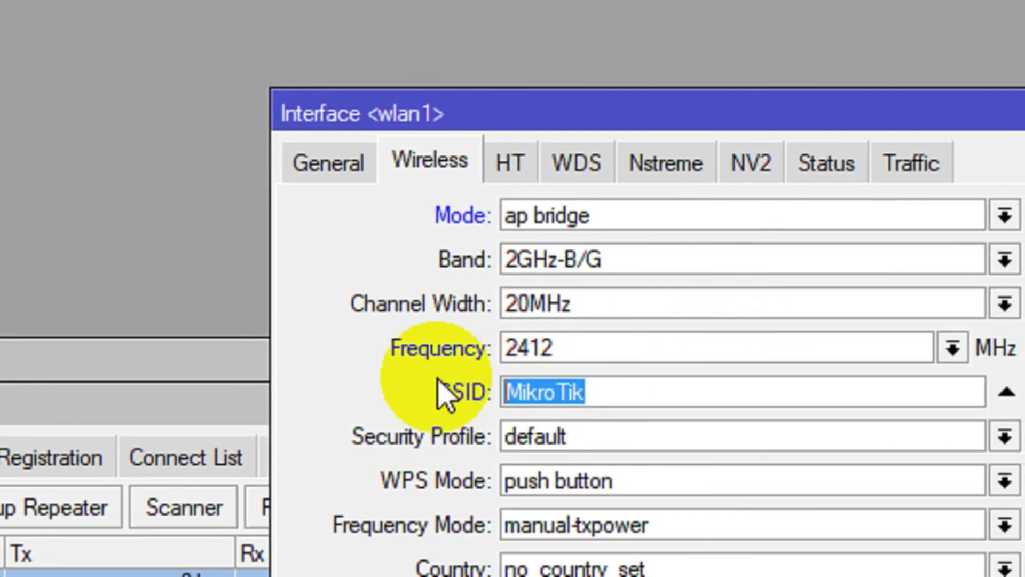
key(BackSpace)
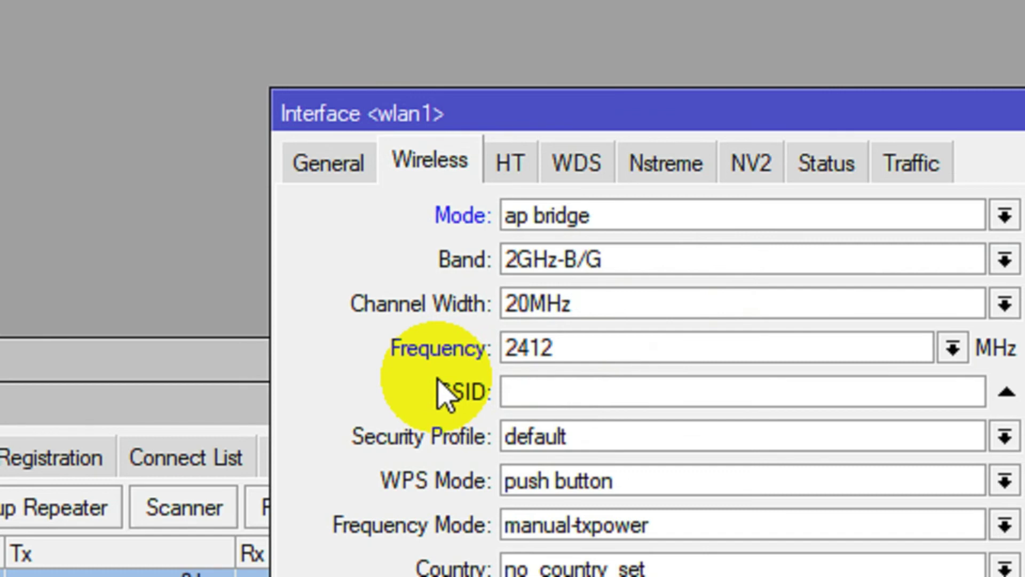
text(t)
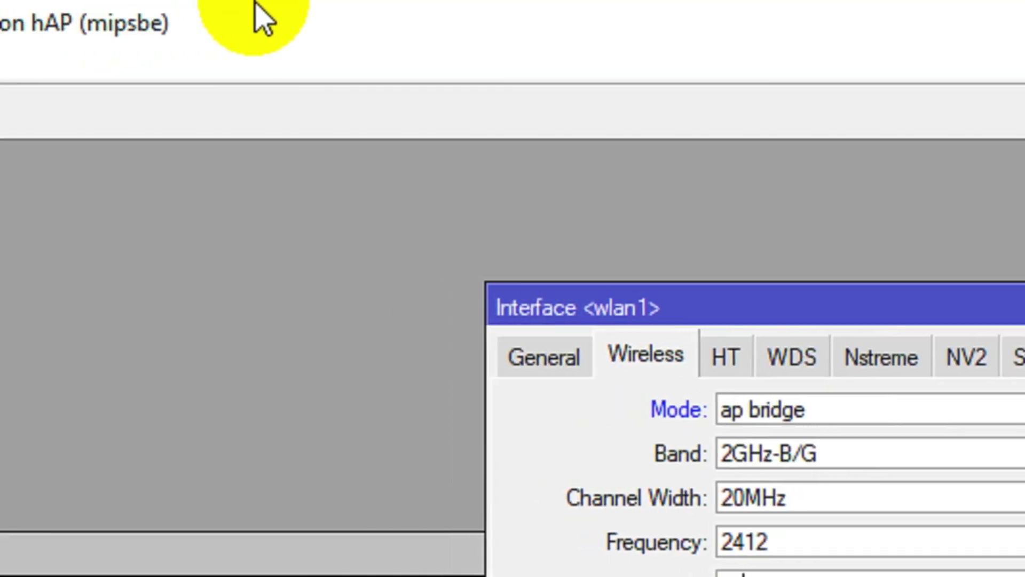
text(kj)
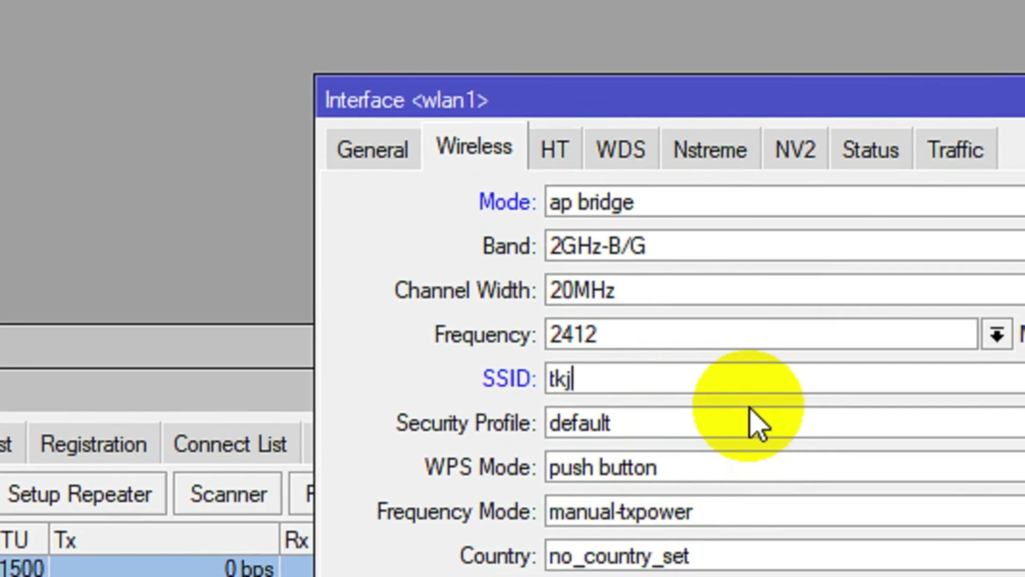
key(BackSpace)
key(BackSpace)
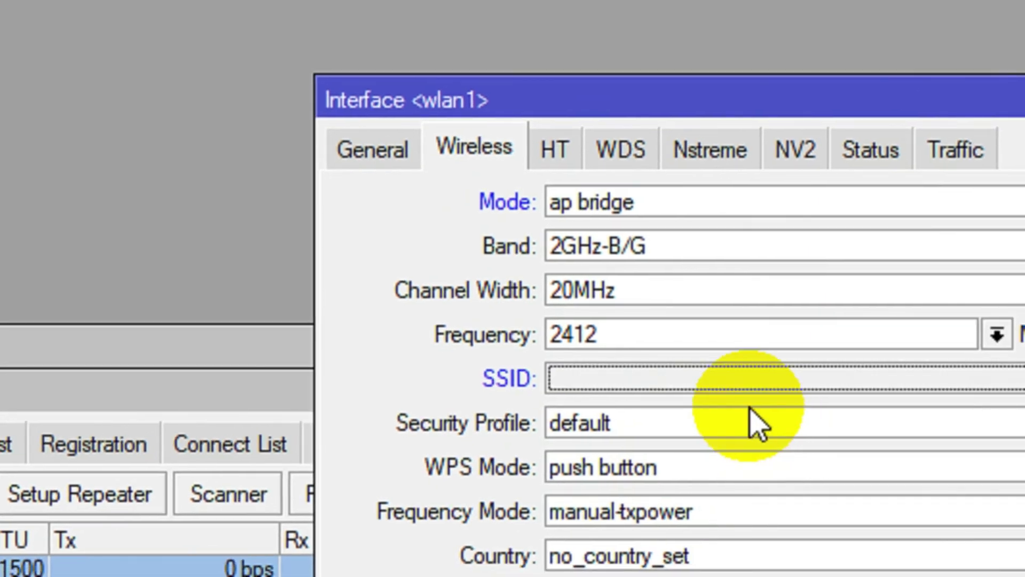
text(tkj)
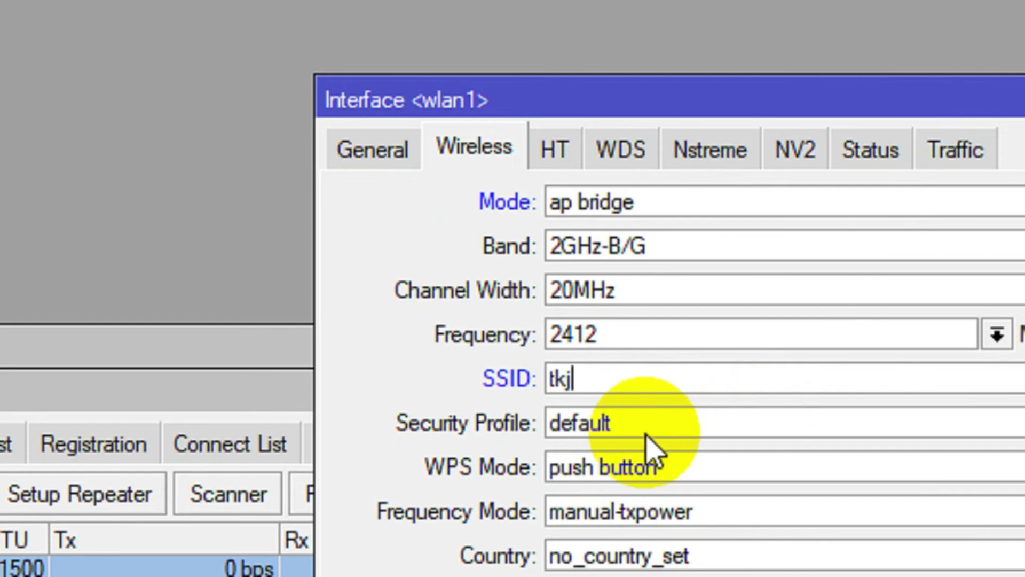
Step: Assign the tkj security profile to wlan1, check it in advanced mode, and save the interface settings
click(667, 426)
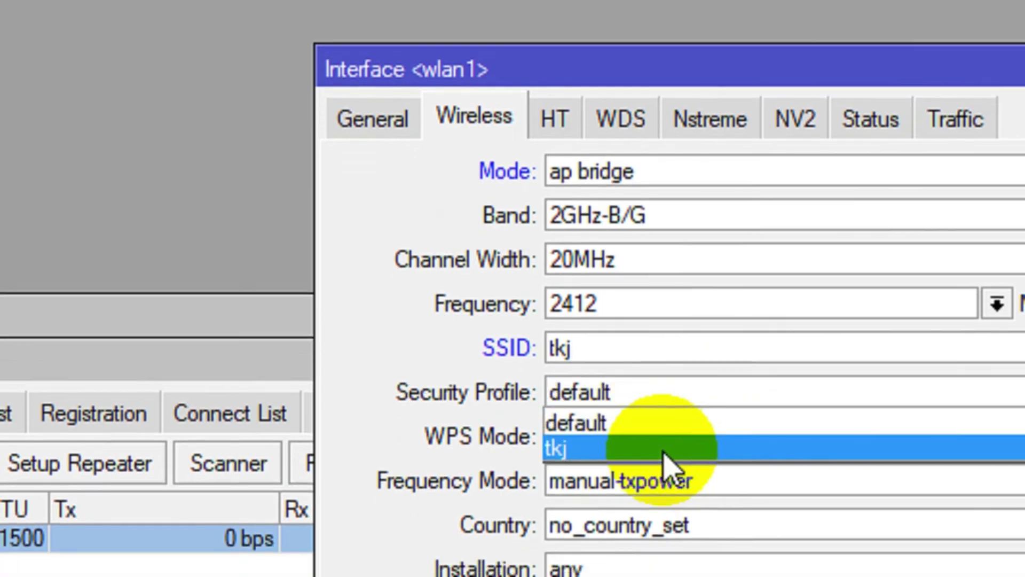
click(674, 473)
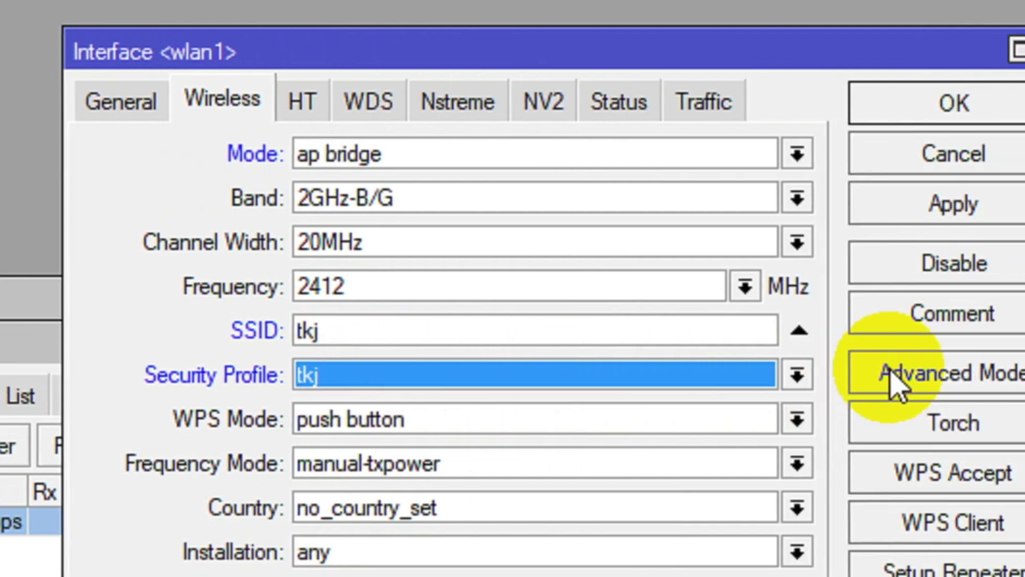
click(791, 373)
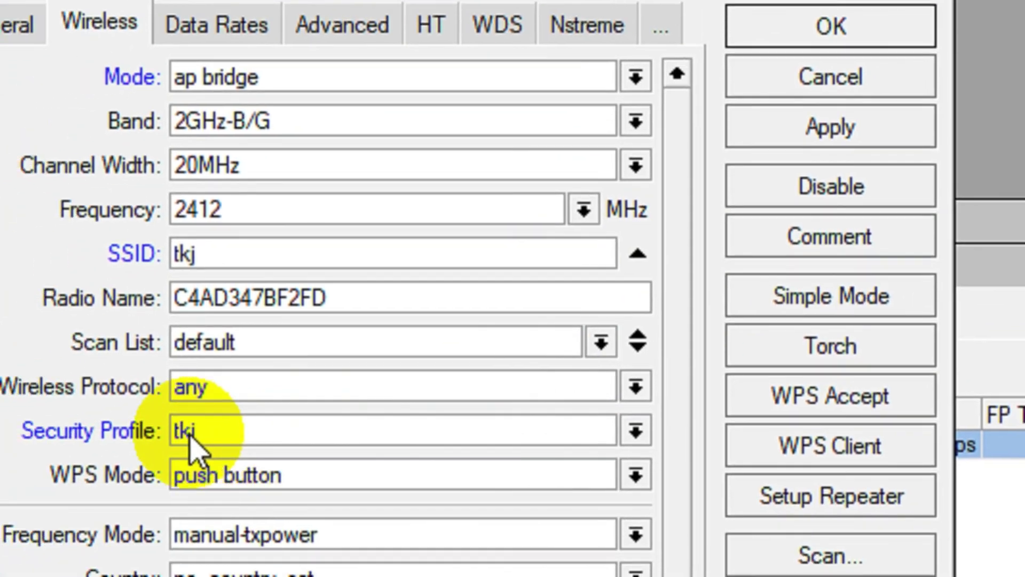
click(363, 432)
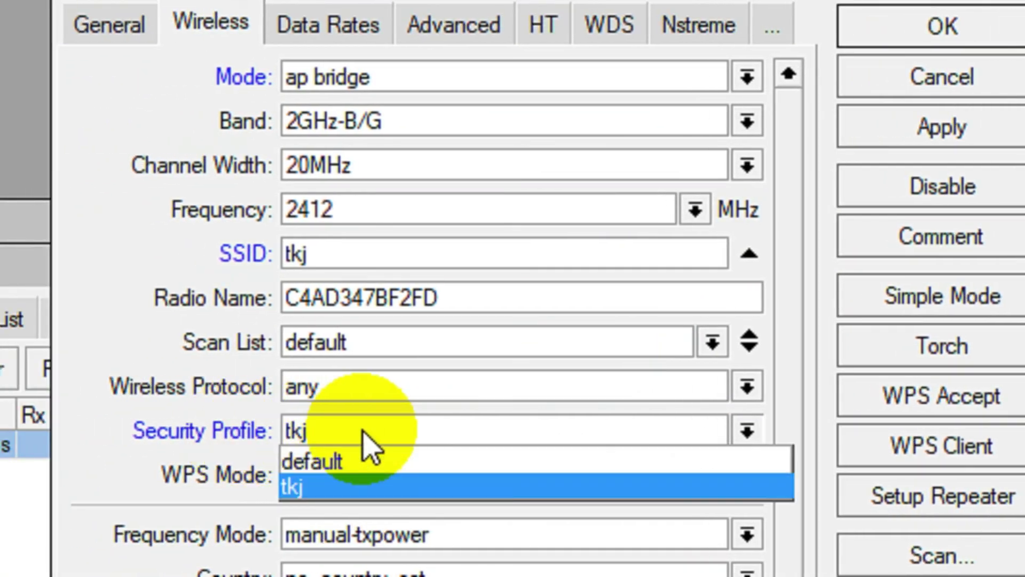
click(361, 483)
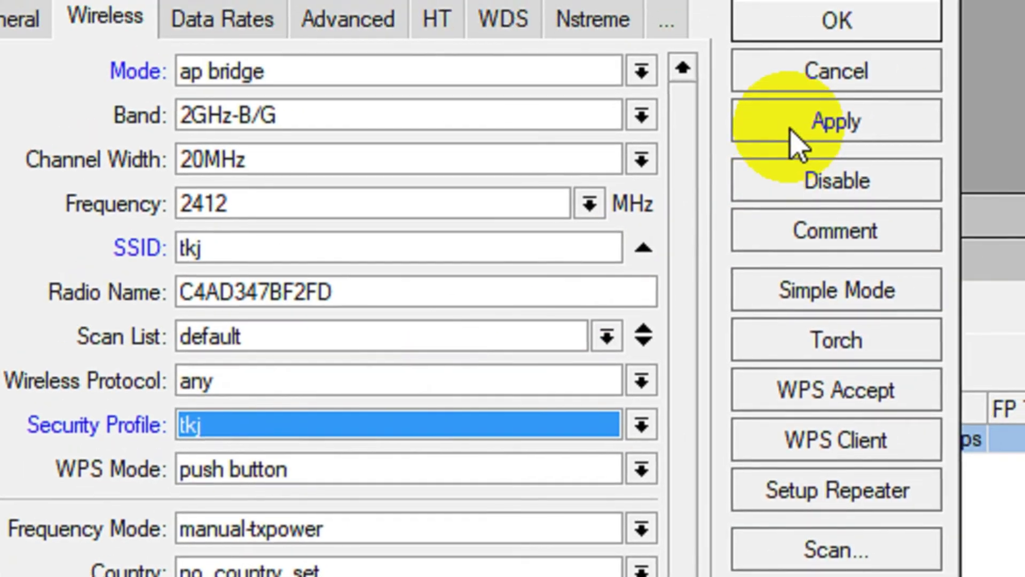
click(895, 85)
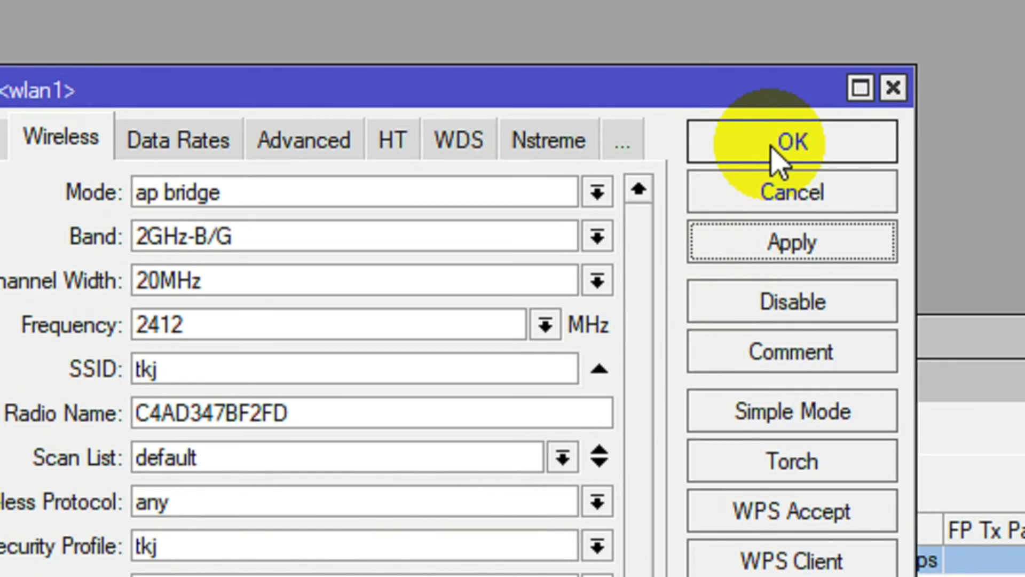
click(773, 152)
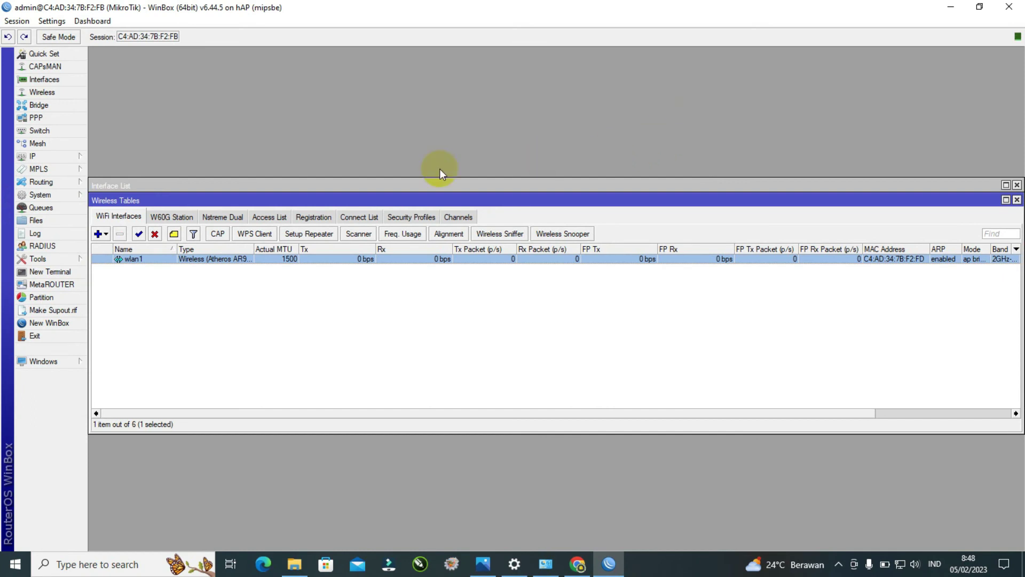
Step: Switch to Network Connections, disable the computer's Ethernet adapter and enable its Wi-Fi adapter
click(546, 567)
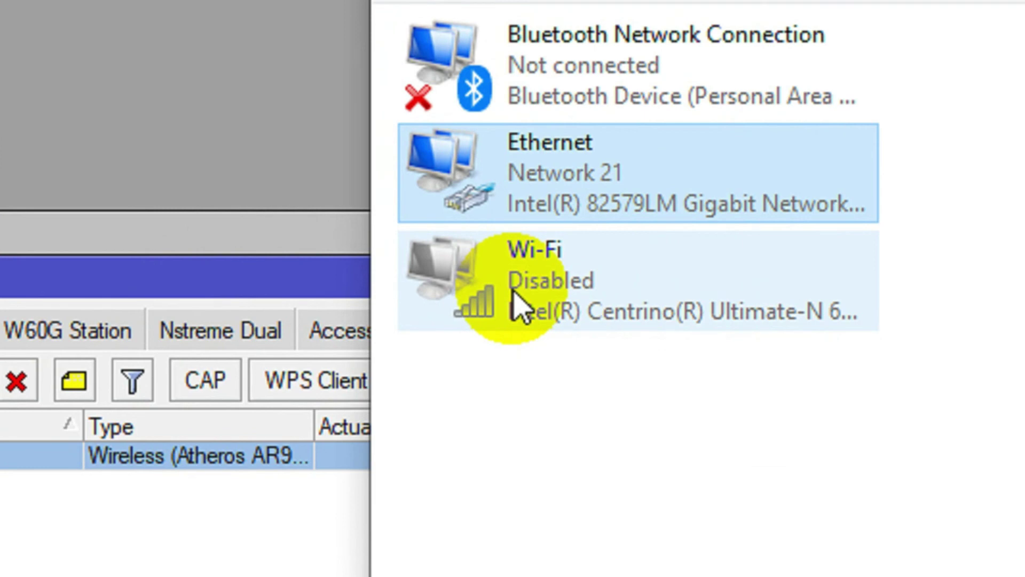
right_click(559, 180)
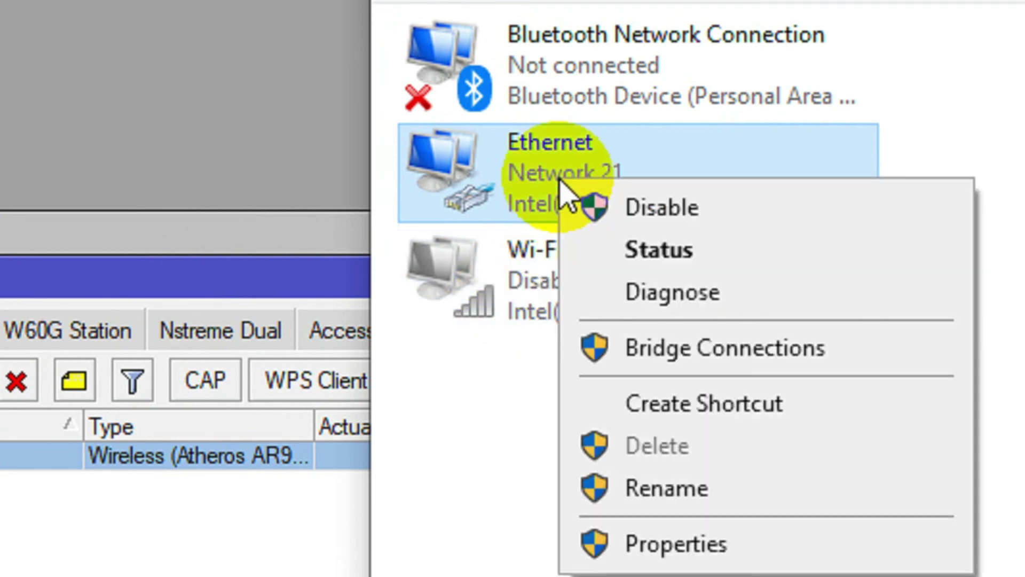
click(603, 203)
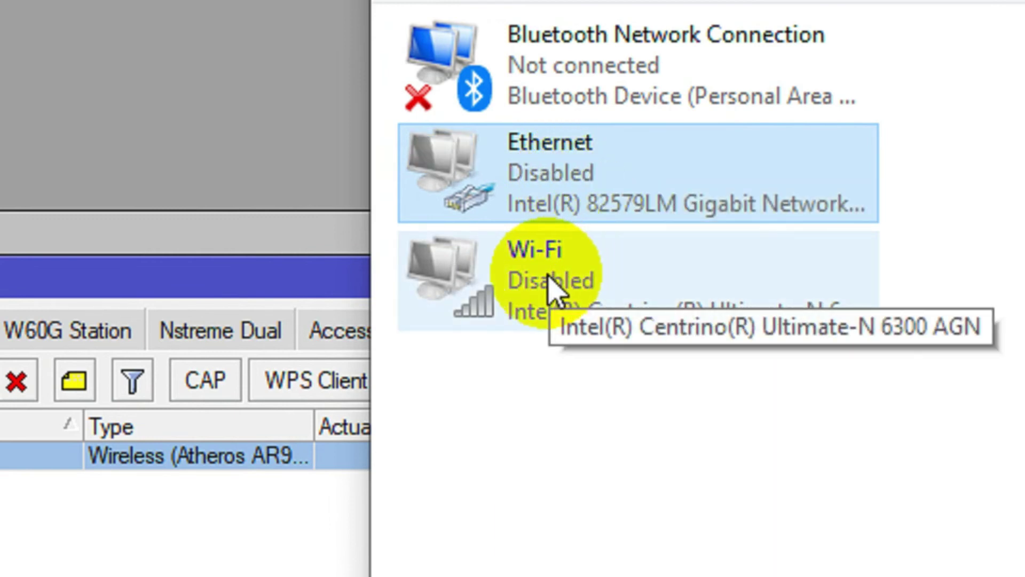
right_click(550, 280)
click(610, 302)
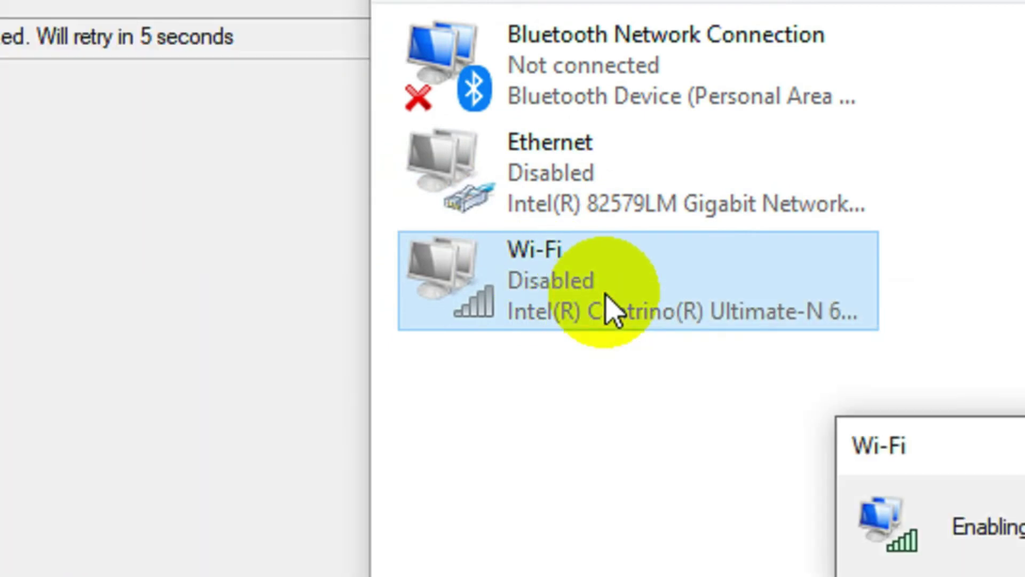
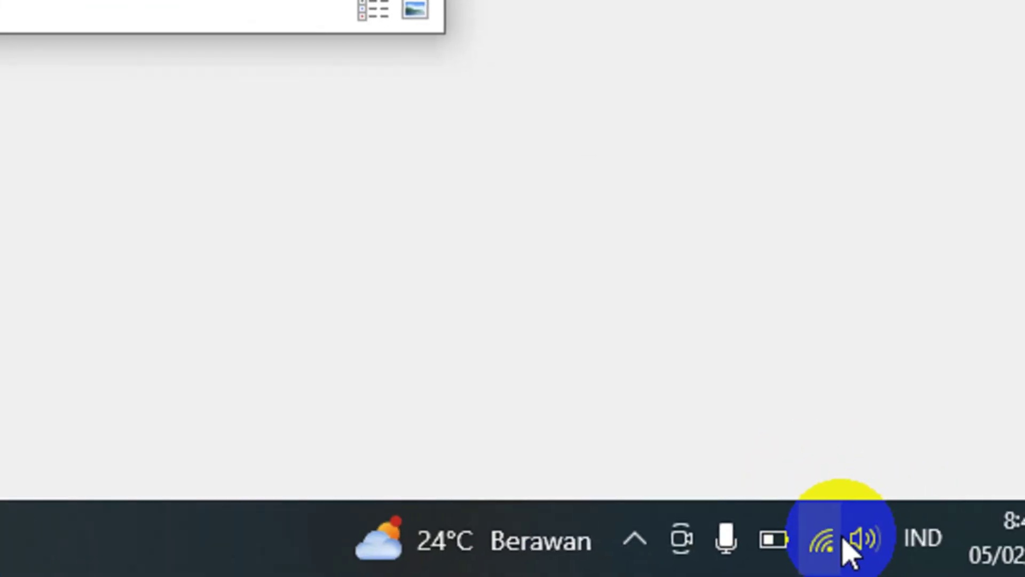
Step: Connect the computer to the tkj Wi-Fi network by entering its network security key
click(789, 549)
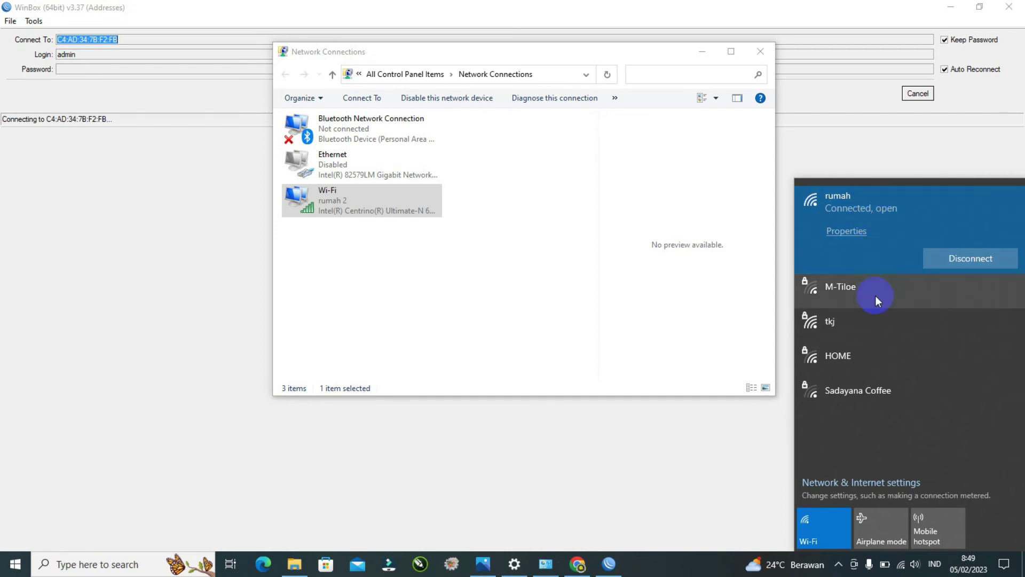
click(867, 332)
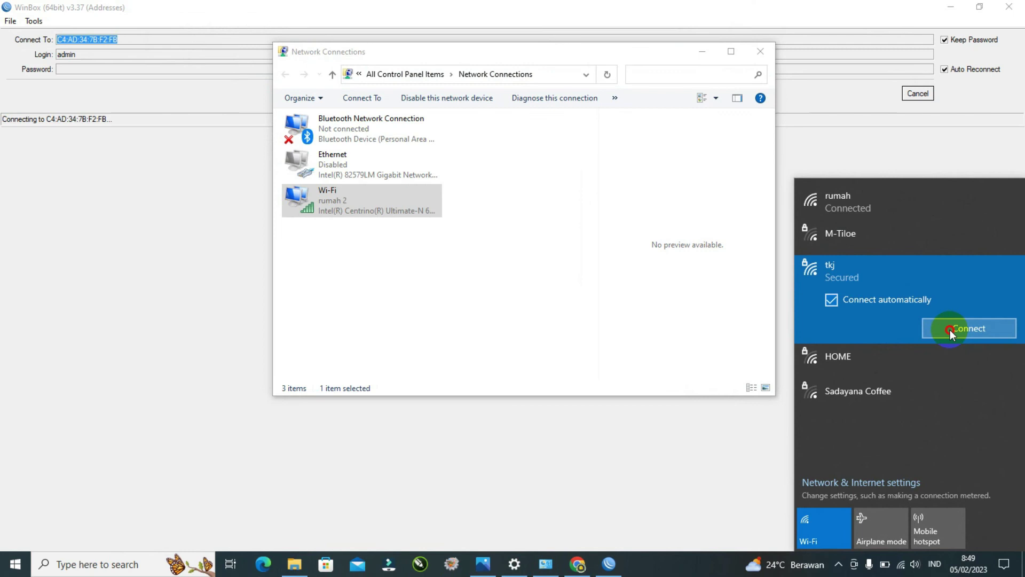
click(950, 328)
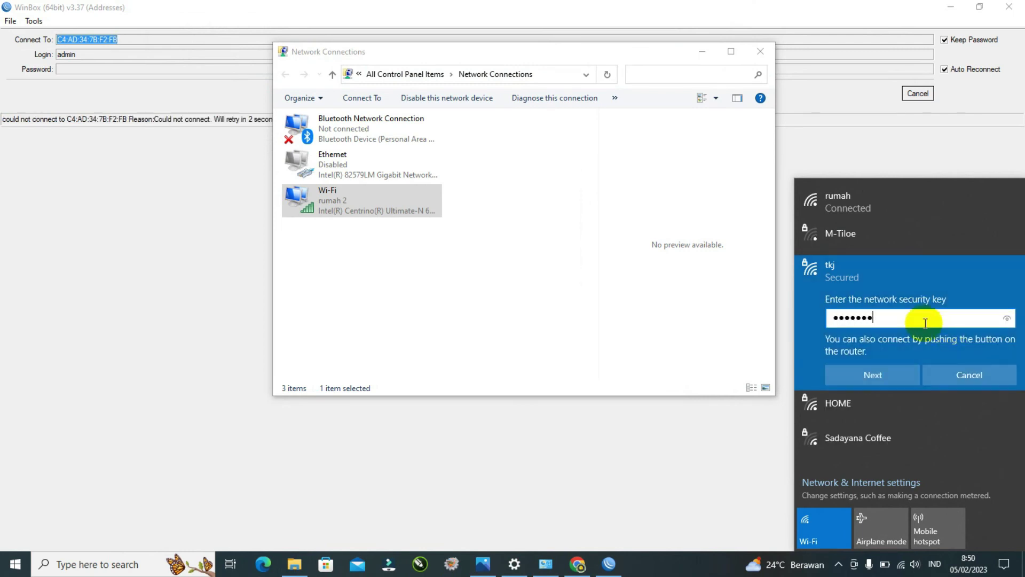
click(910, 382)
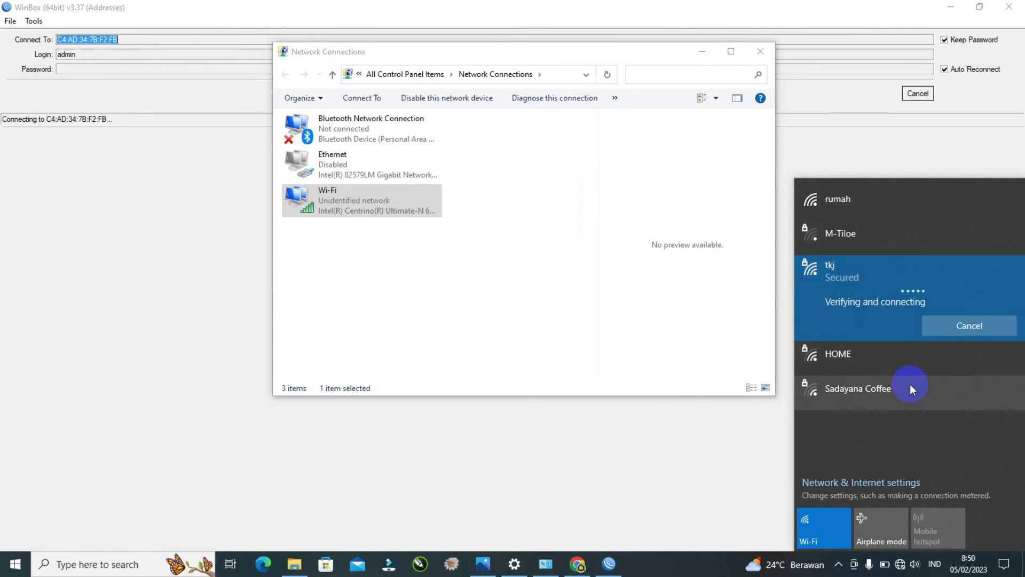
click(947, 325)
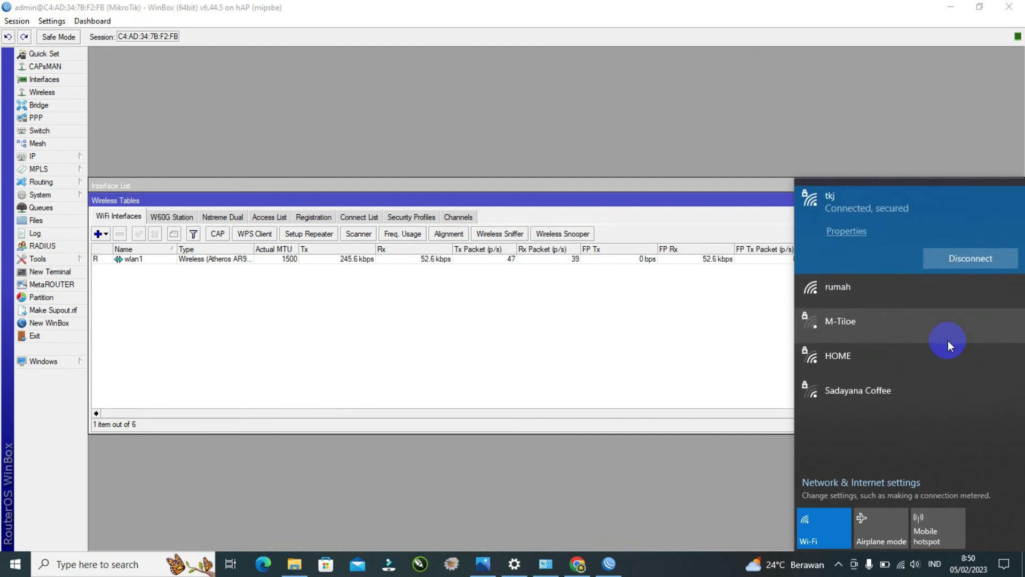
click(903, 223)
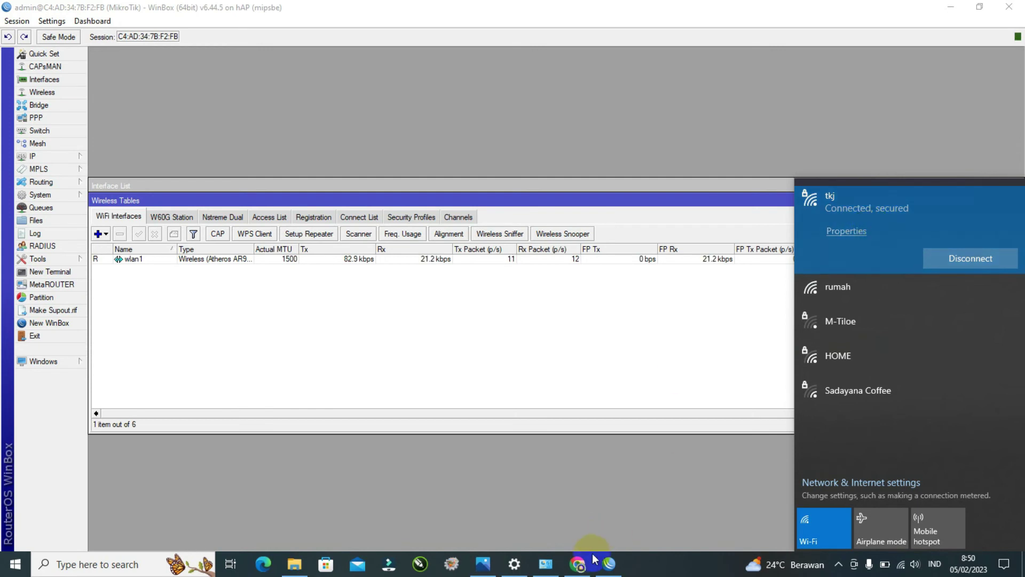
Step: Switch to Chrome, reload the YouTube video and lower its volume, and start a new Speedtest run
click(577, 565)
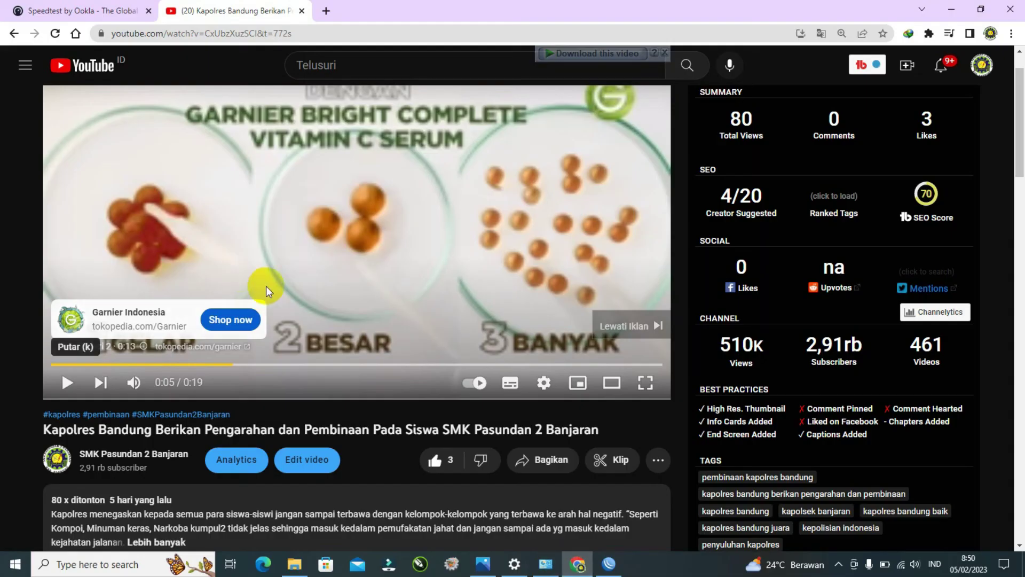
click(56, 34)
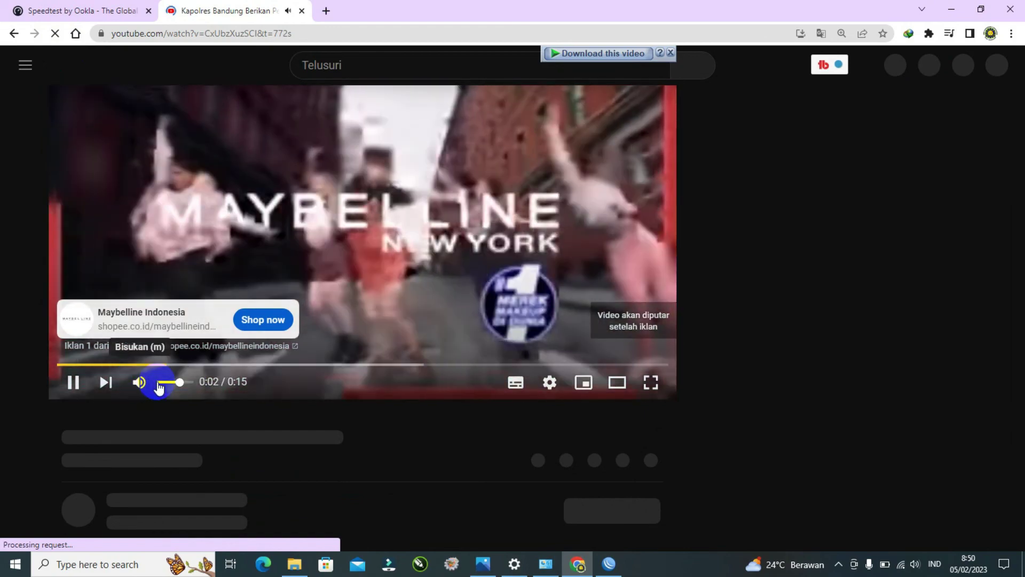
click(164, 382)
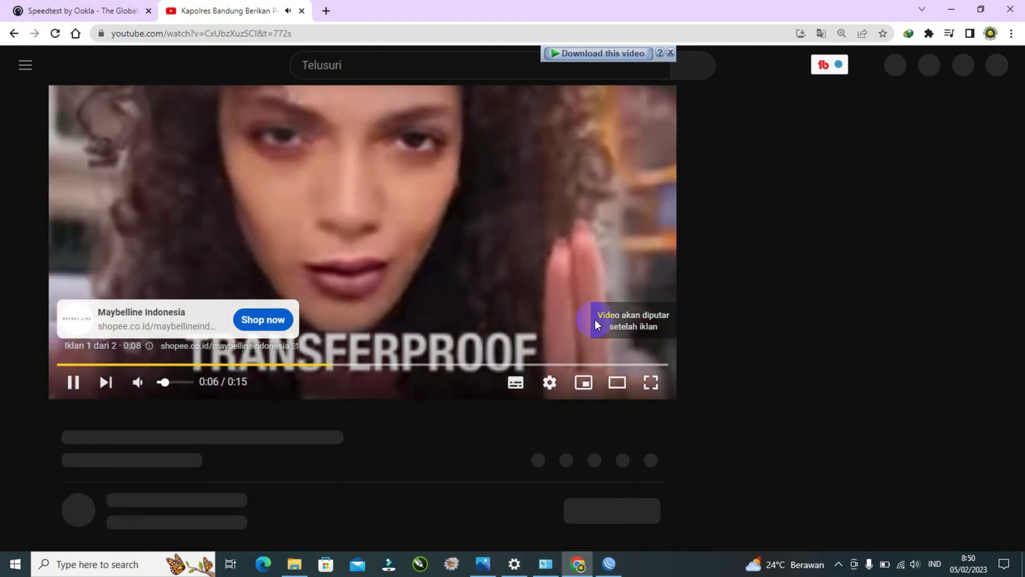
click(95, 8)
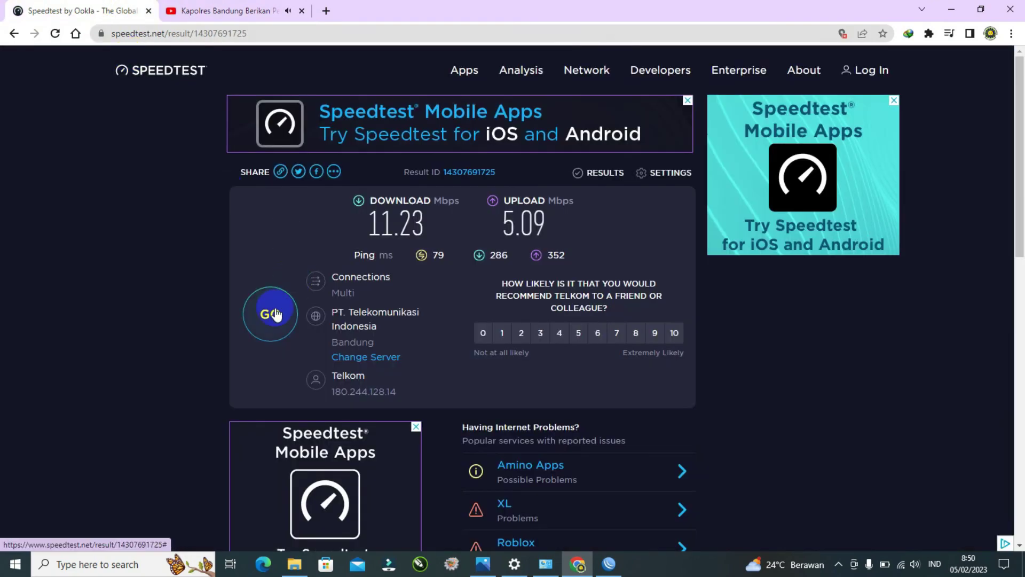
click(274, 315)
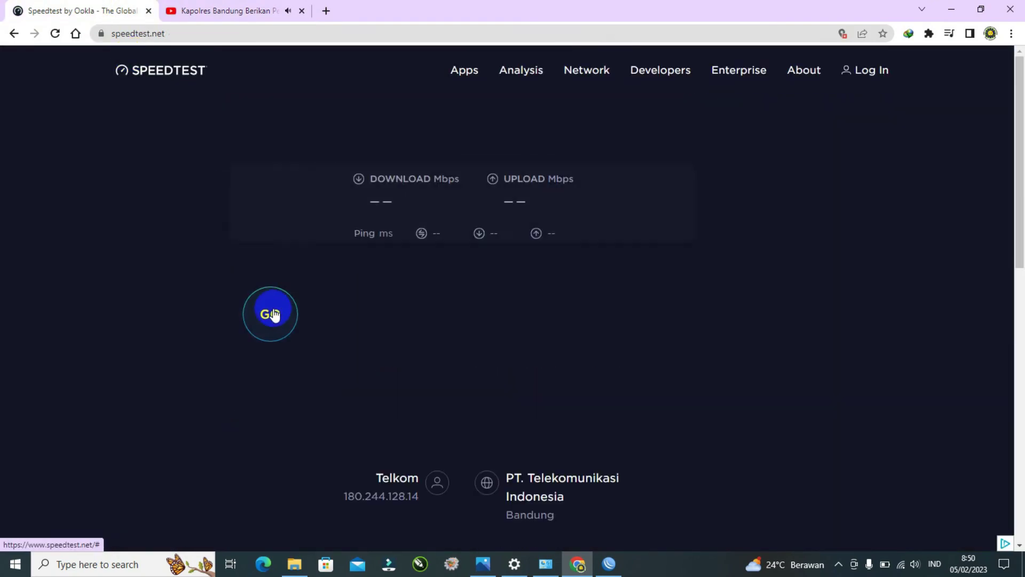
Step: Skip to the next YouTube video and pause it, and check the progress of the running speed test
click(212, 6)
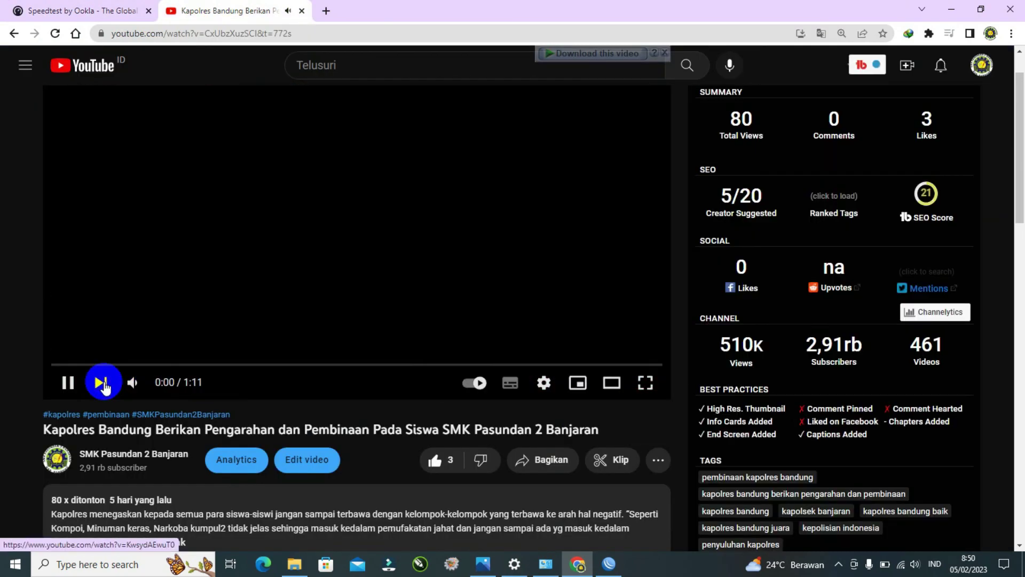
click(103, 381)
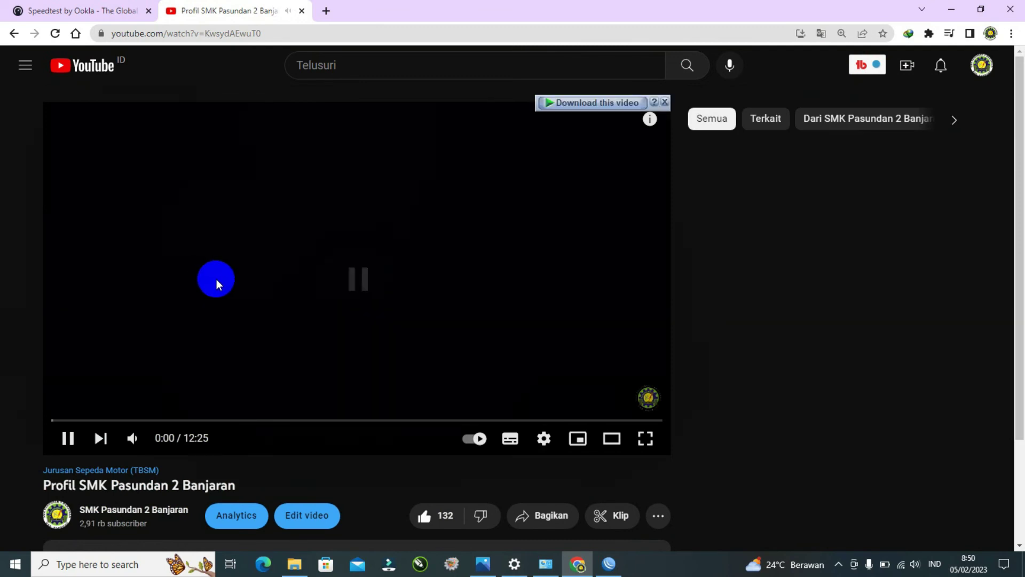
click(216, 279)
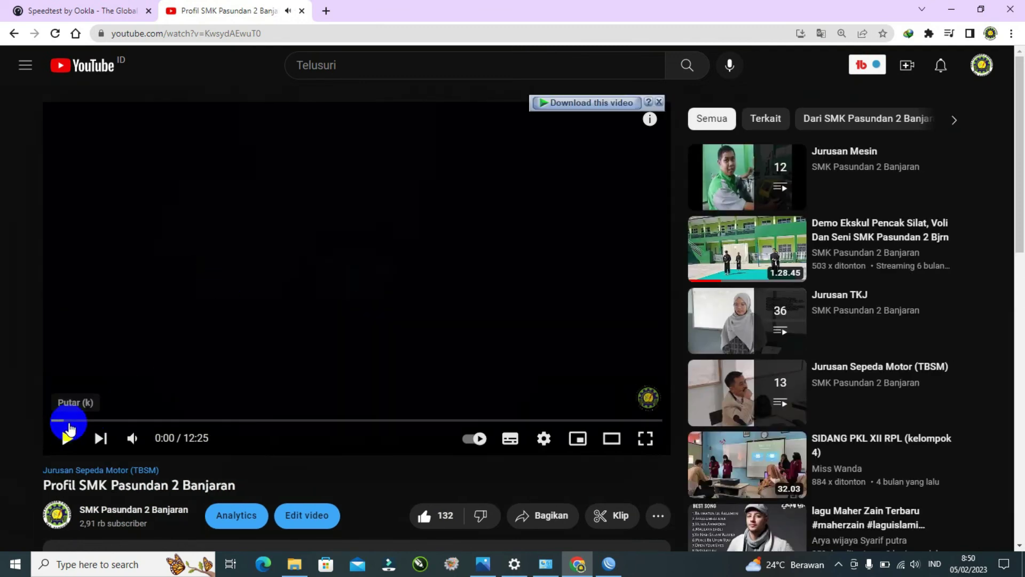
click(98, 15)
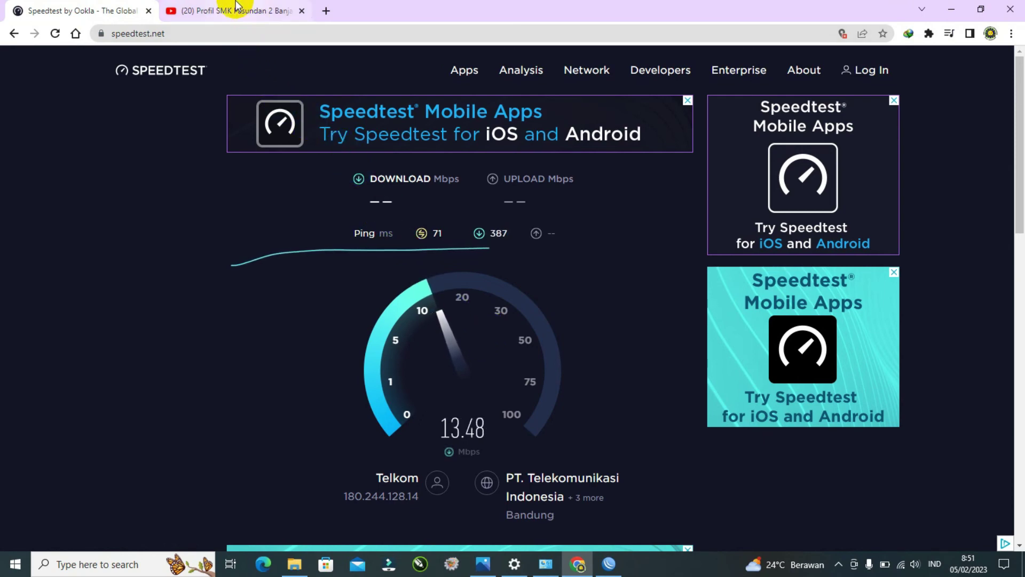
mouse_move(237, 6)
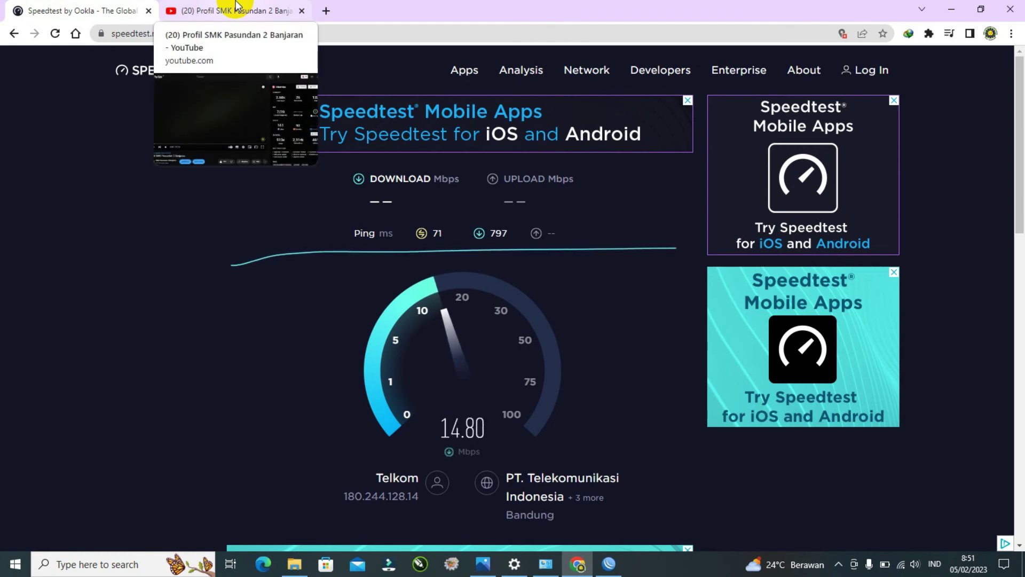
click(237, 6)
Step: Switch to Network Connections and examine the Wi-Fi connection details, including the IPv4 address, gateway and DNS servers
click(615, 564)
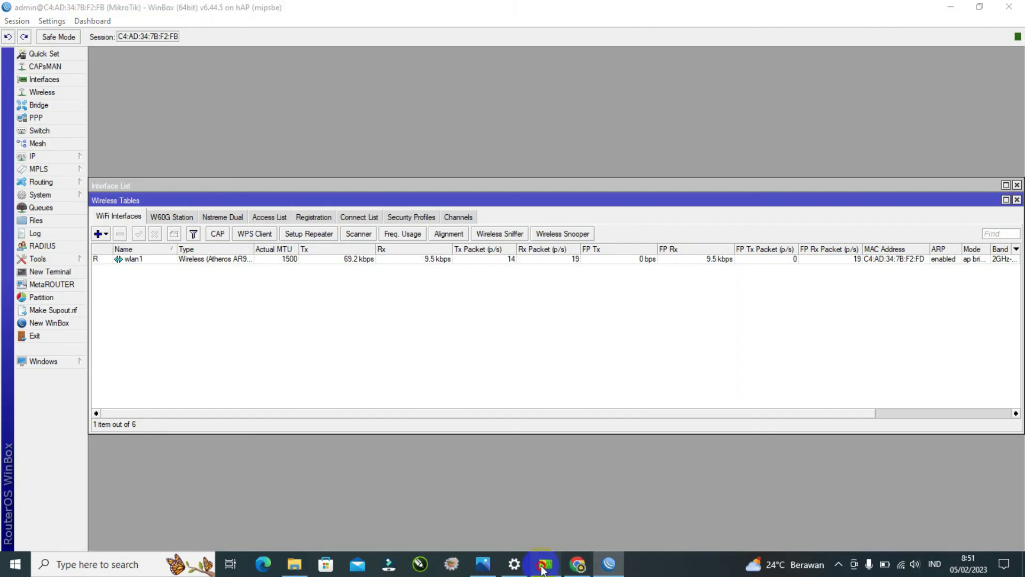
click(546, 564)
click(334, 197)
double_click(334, 198)
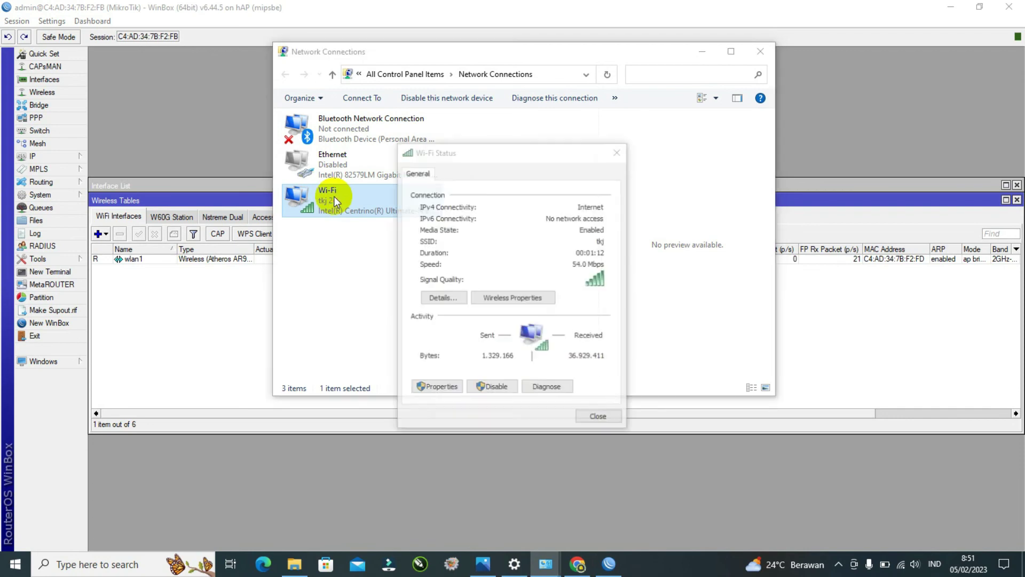
click(441, 297)
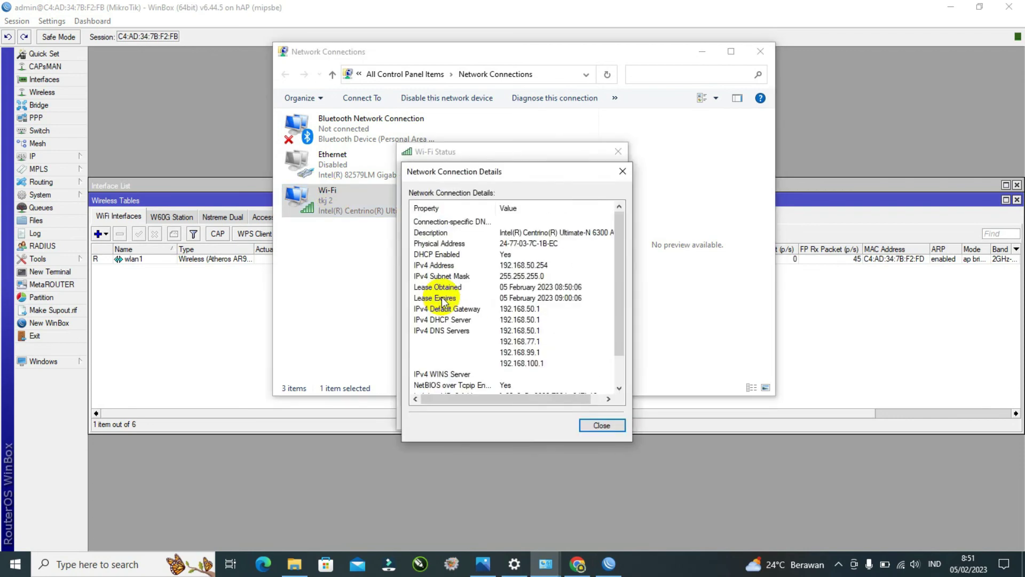
click(522, 269)
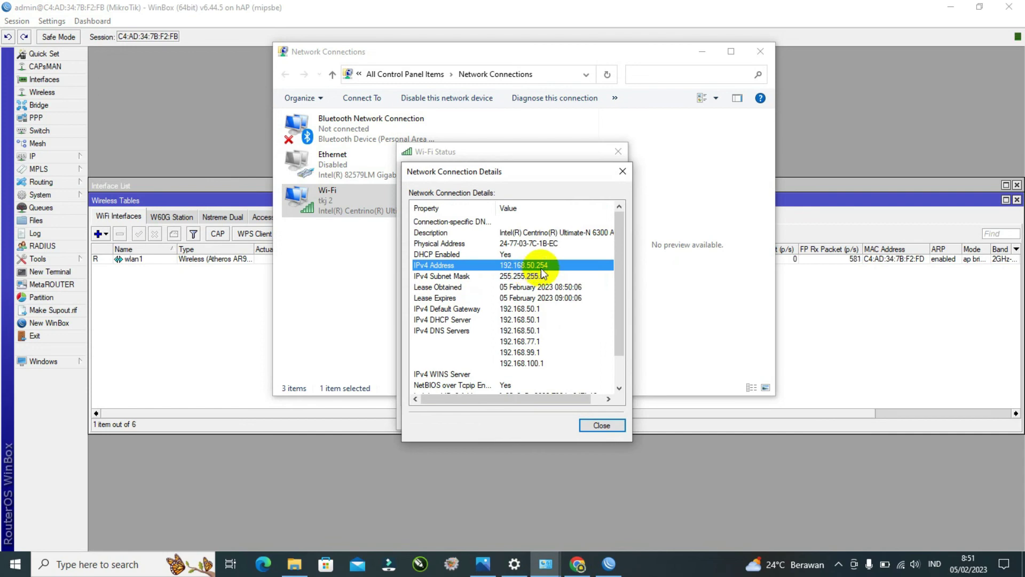
click(534, 310)
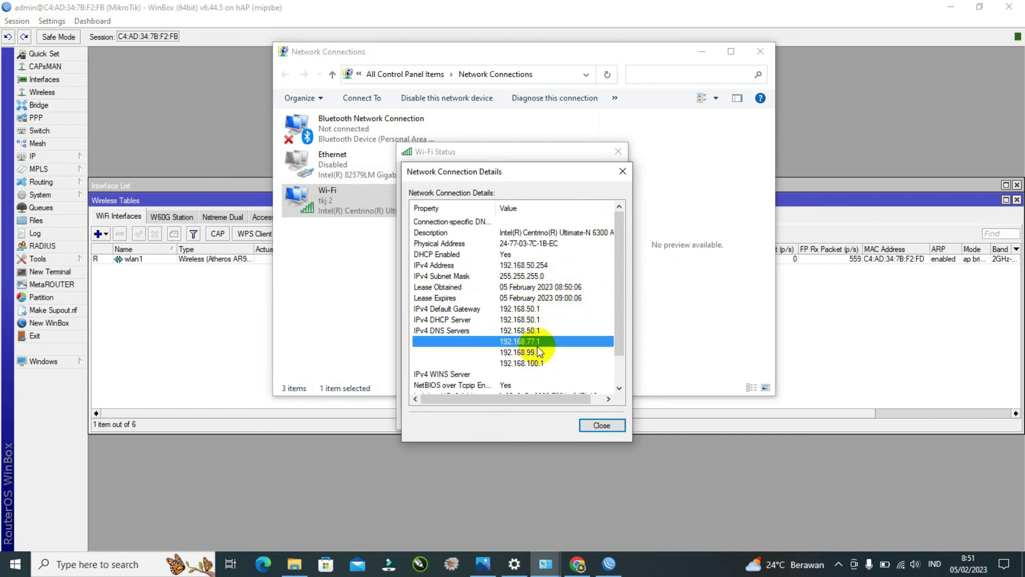
click(602, 425)
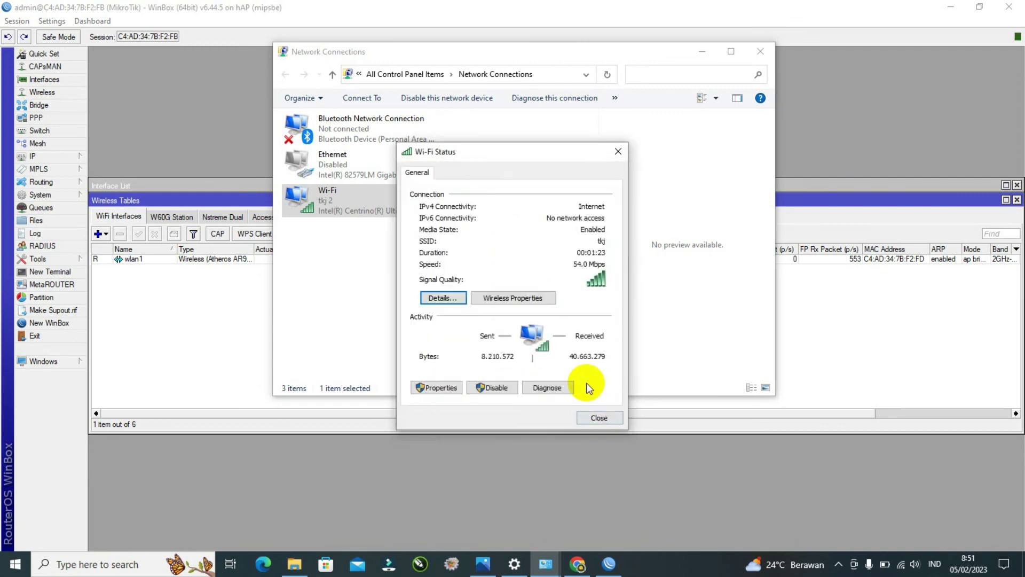
click(599, 418)
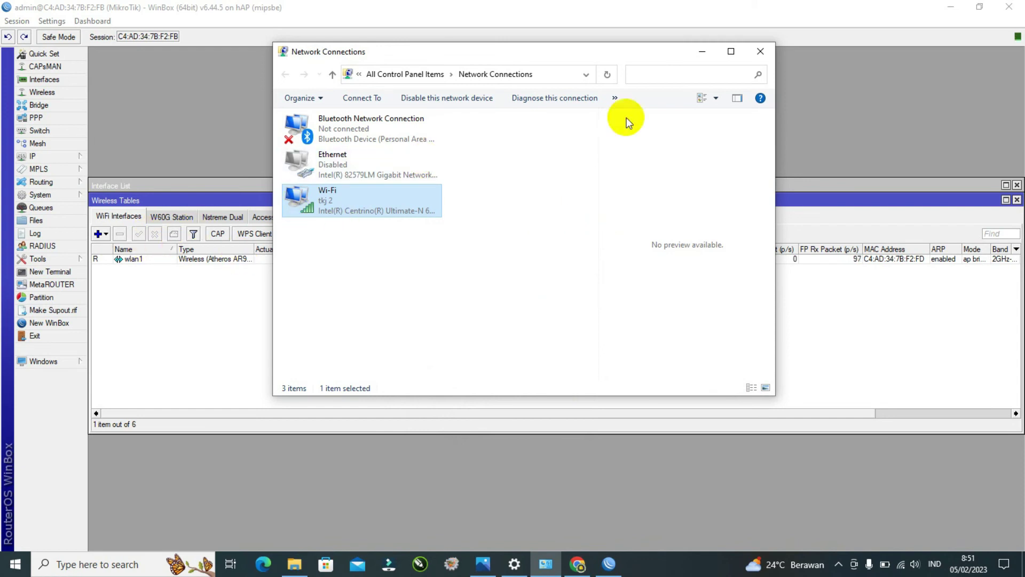
Step: Close Network Connections and start a new simple queue in WinBox named "LAn eth2" with ether2 as its target
click(761, 52)
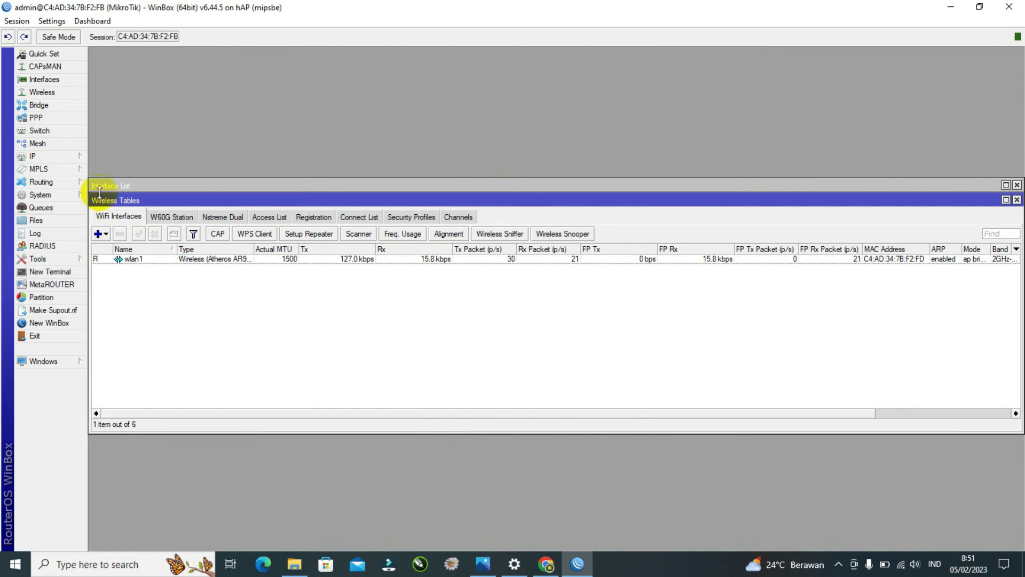
click(40, 208)
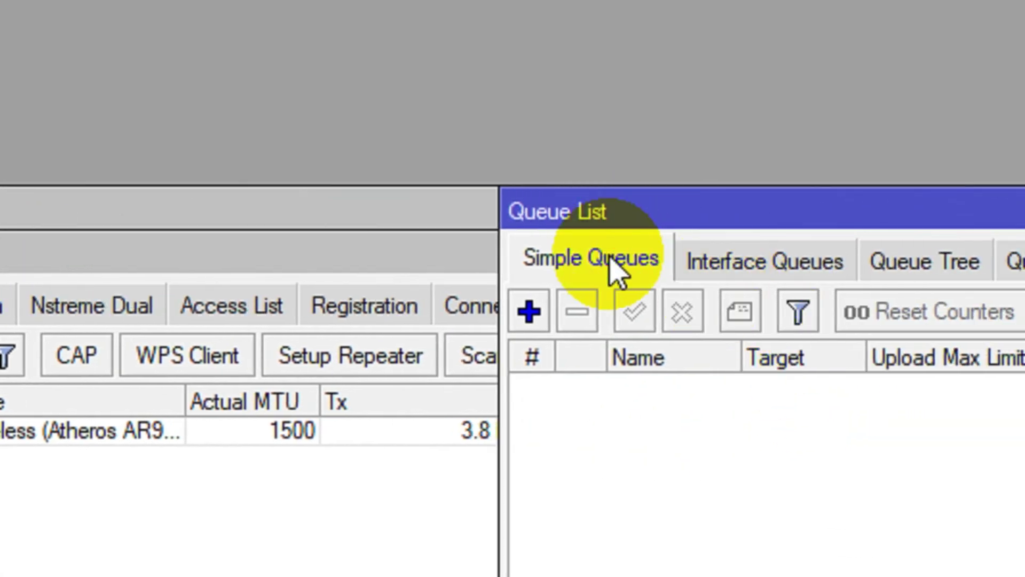
click(530, 316)
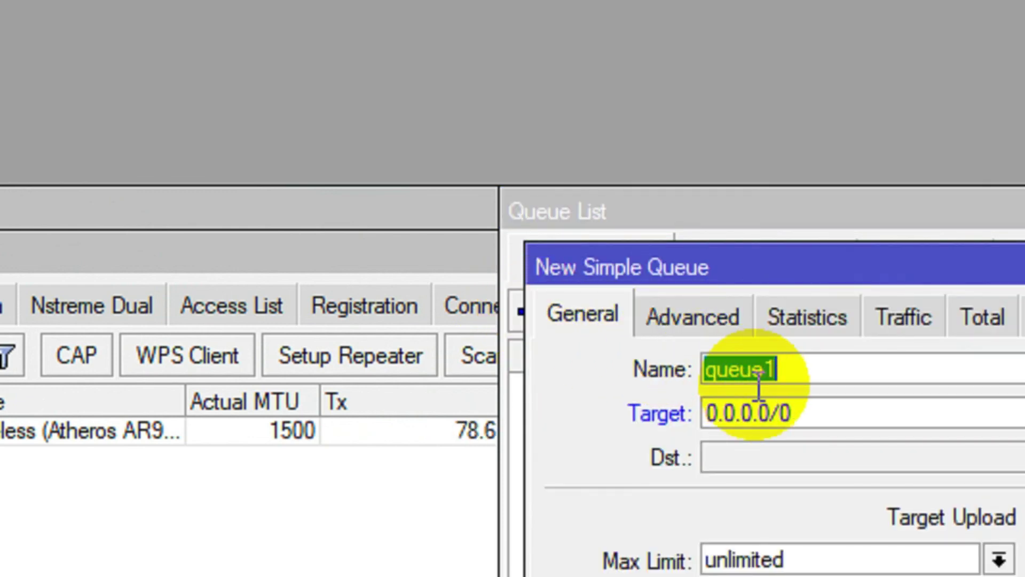
text(LAn eth2)
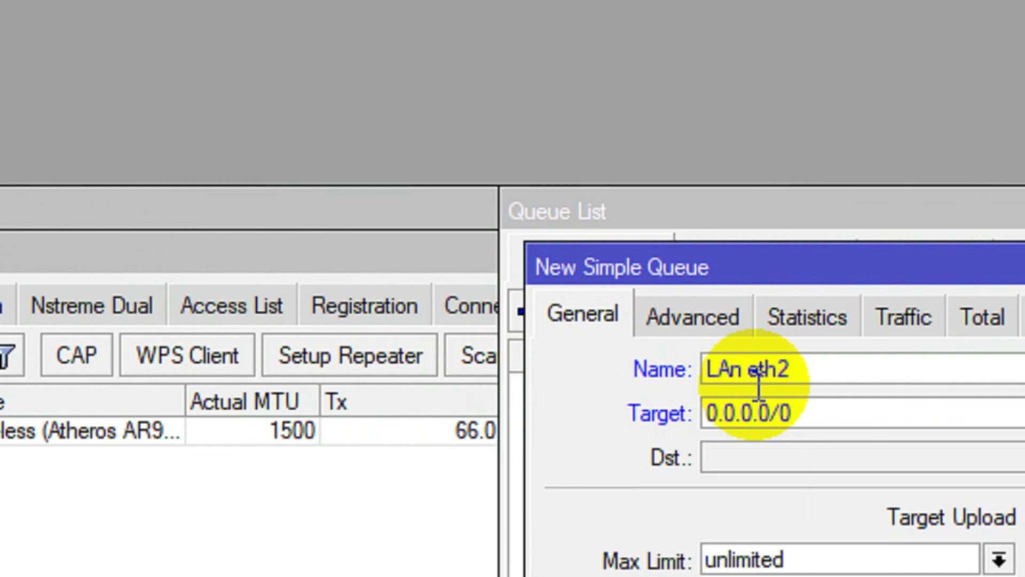
click(820, 412)
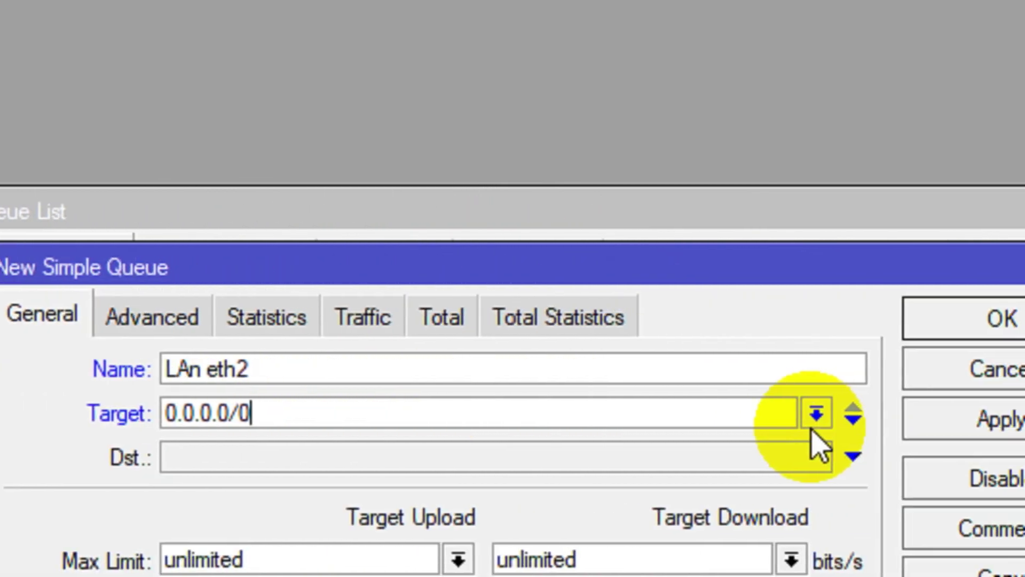
click(783, 414)
click(675, 464)
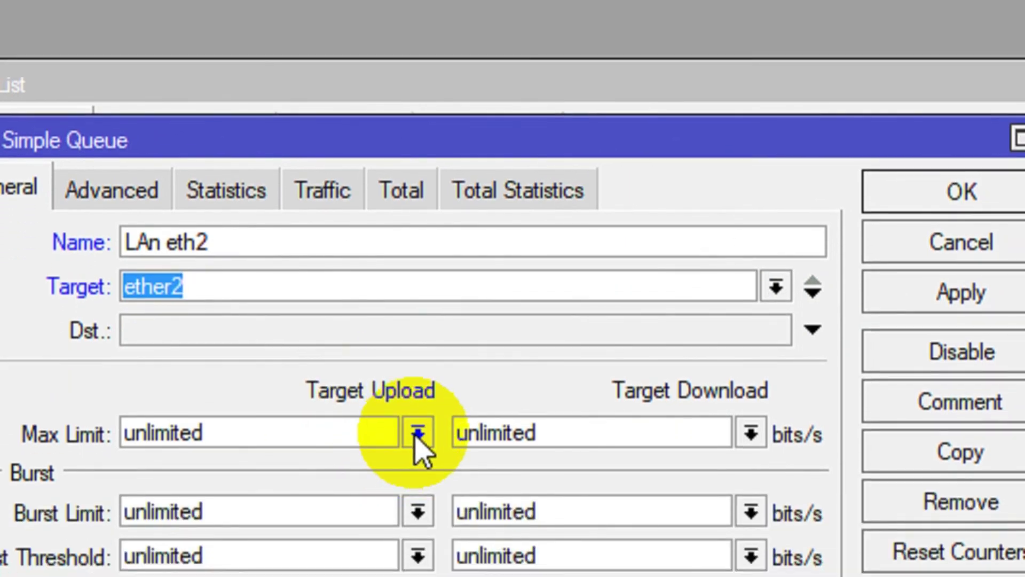
Step: Set the LAn eth2 queue's maximum upload and download limits to 3M each and save the queue
click(418, 521)
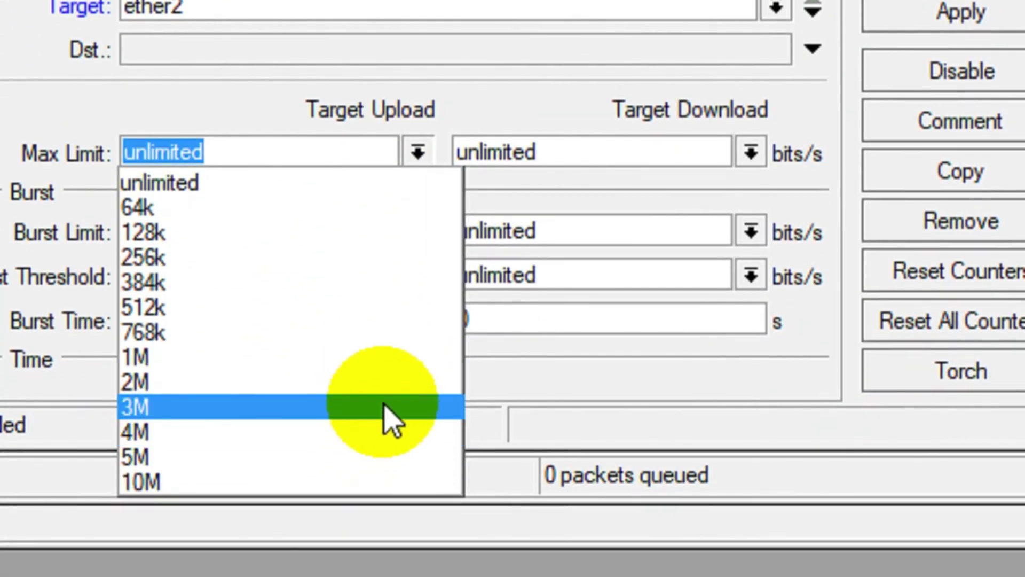
click(382, 484)
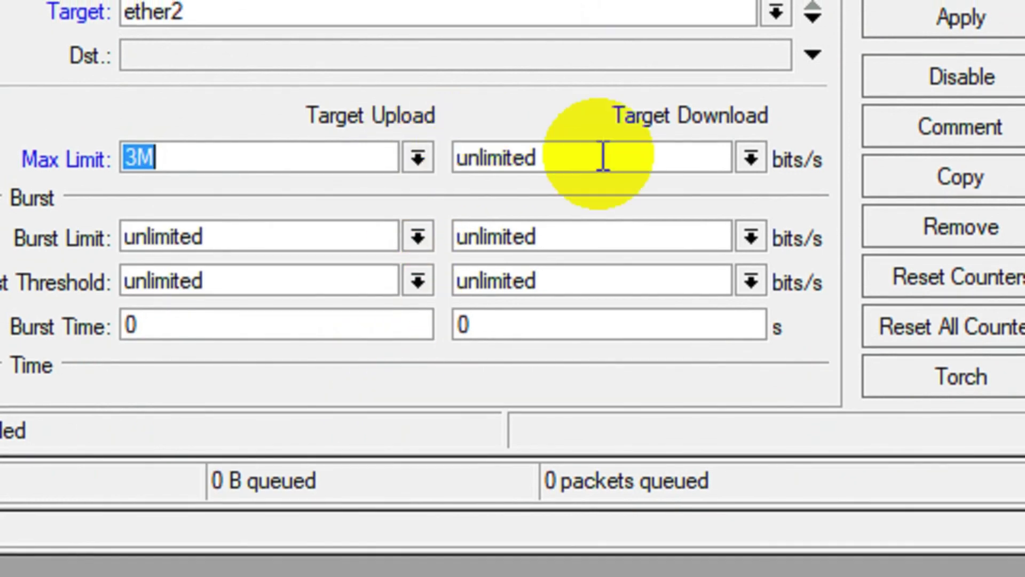
click(741, 158)
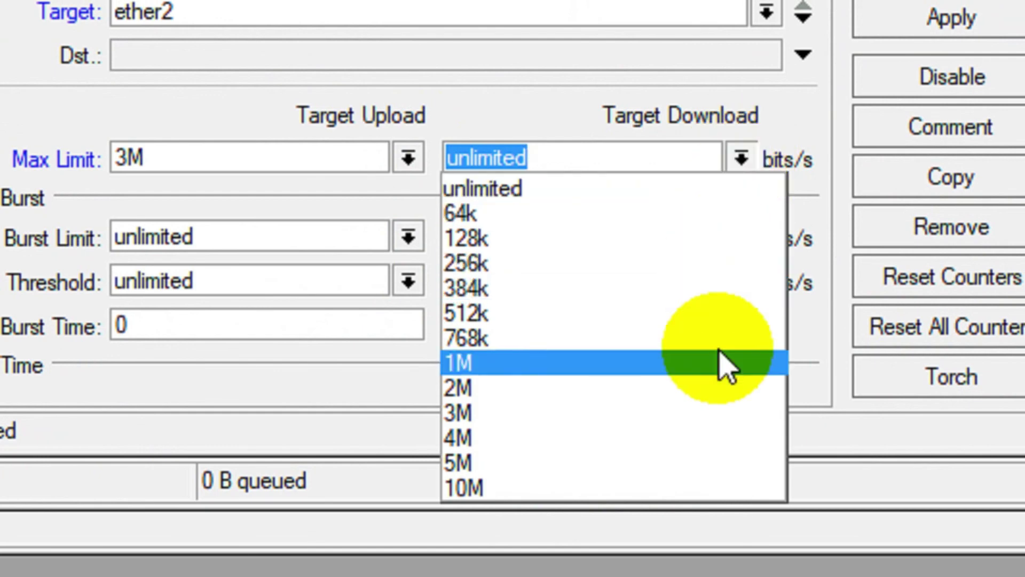
click(725, 413)
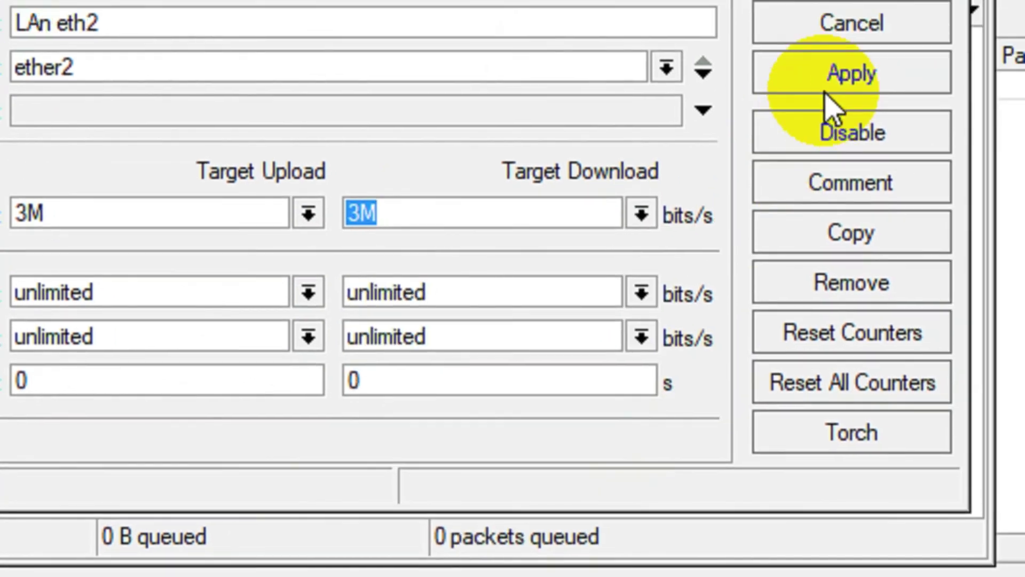
click(952, 18)
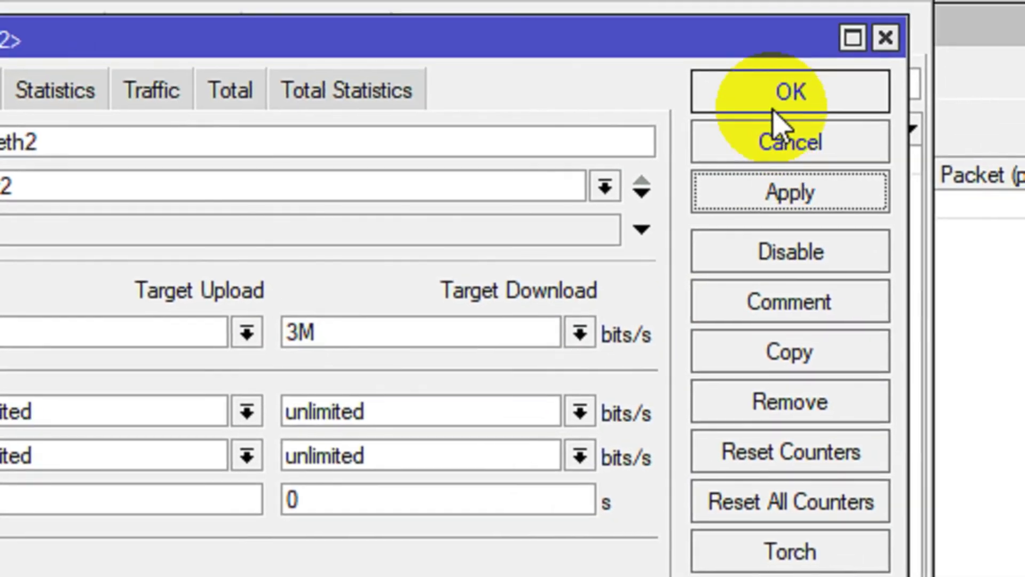
click(773, 107)
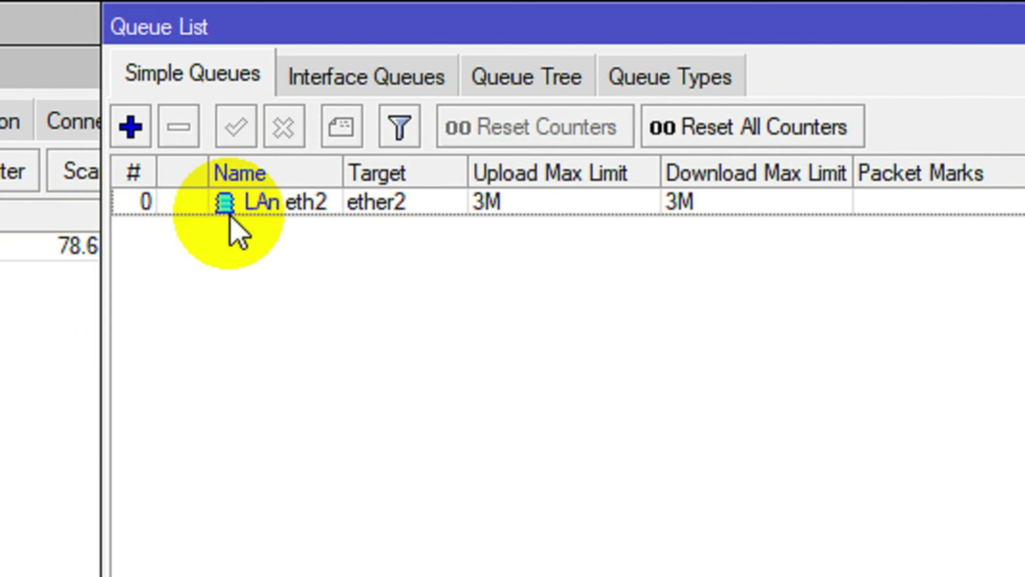
Step: Start another simple queue named "wlan1" with the wlan1 interface as its target
click(130, 126)
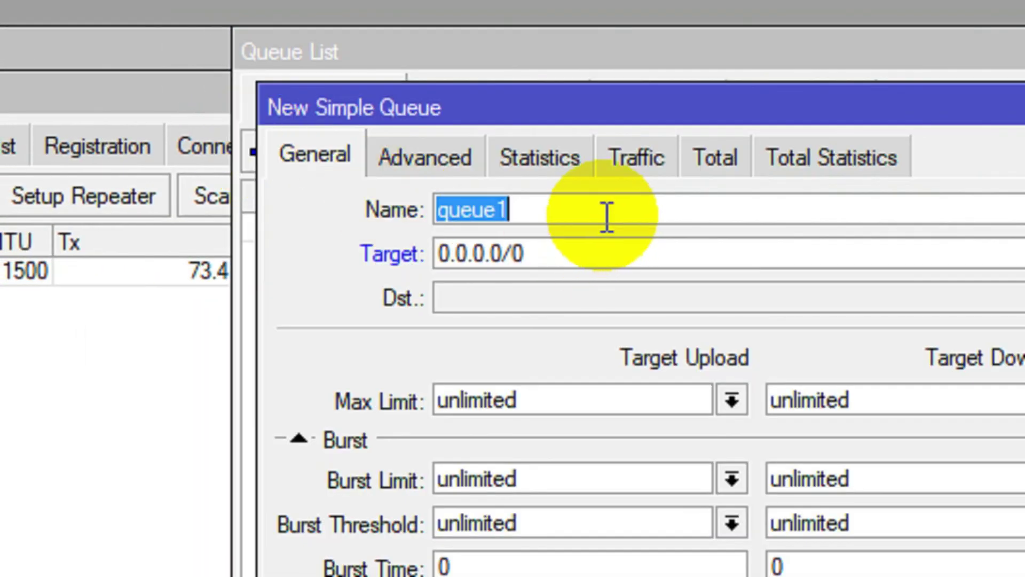
text(eth)
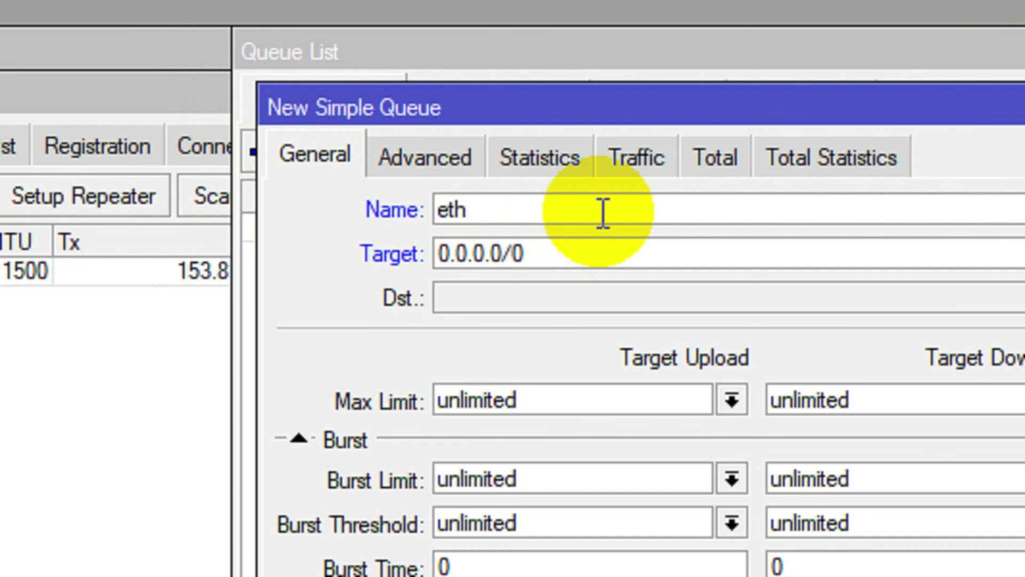
key(BackSpace)
key(BackSpace)
key(BackSpace)
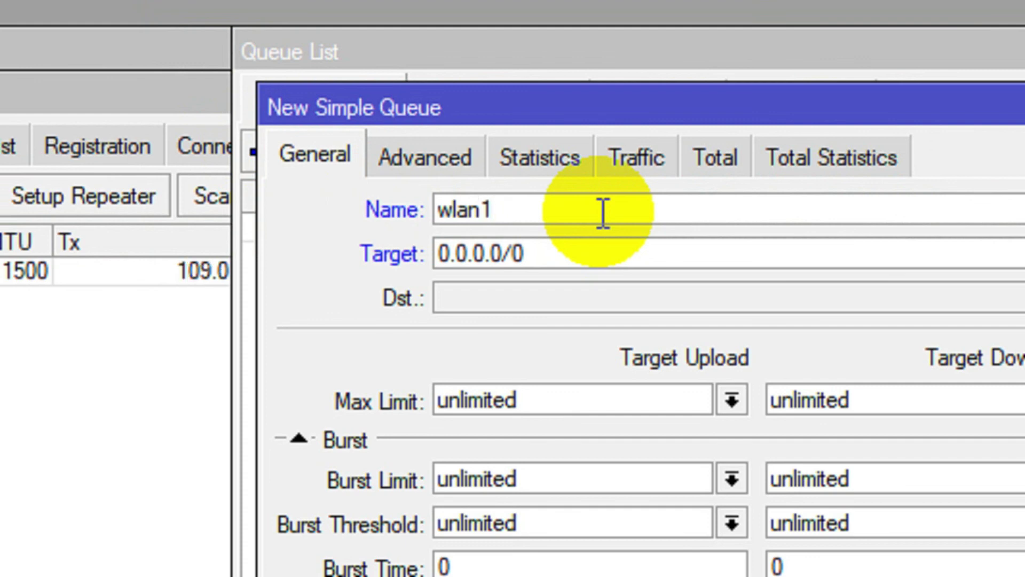
click(905, 255)
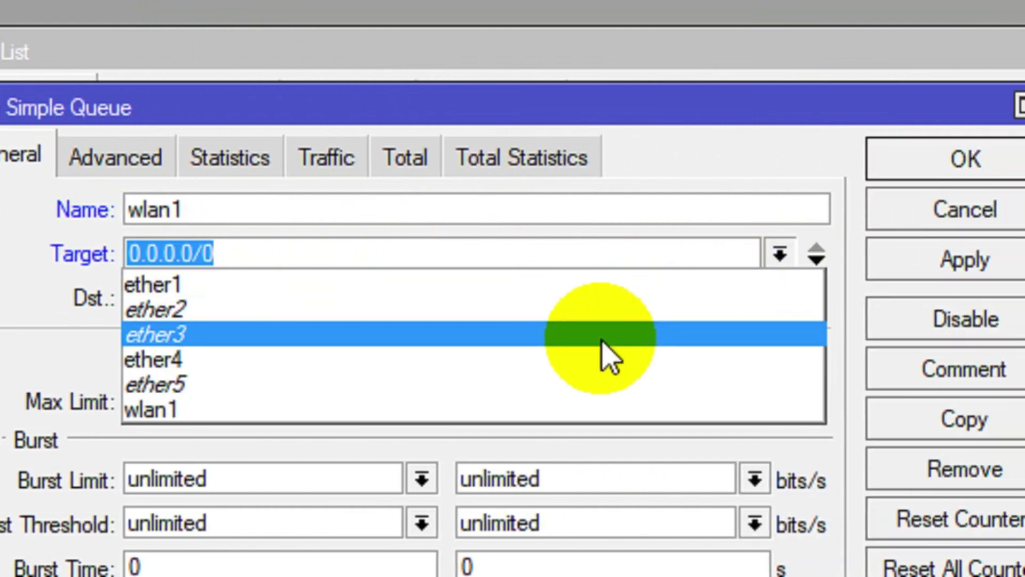
click(588, 412)
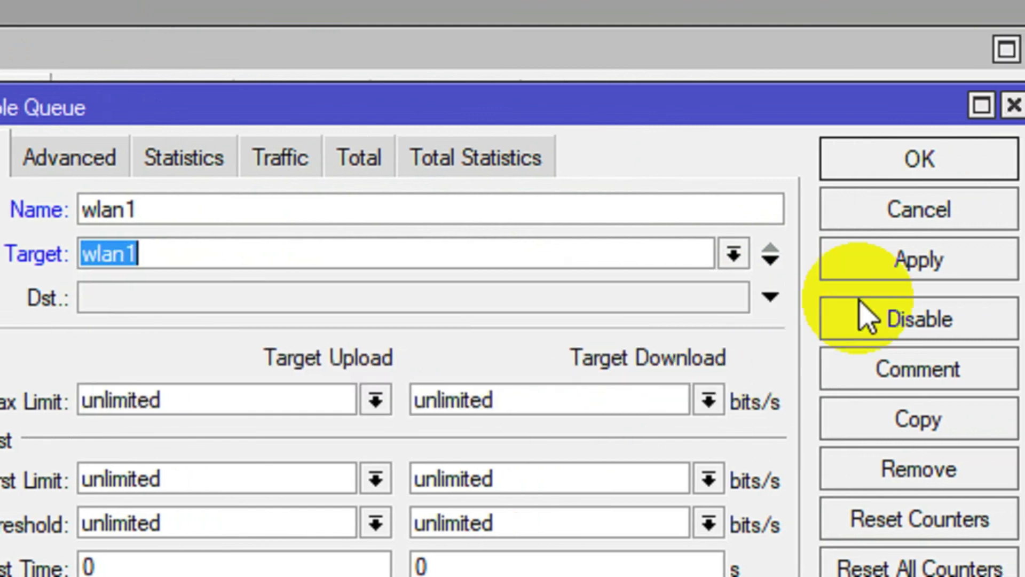
Step: Set the wlan1 queue's maximum upload and download limits to 5M each and save the queue
click(356, 401)
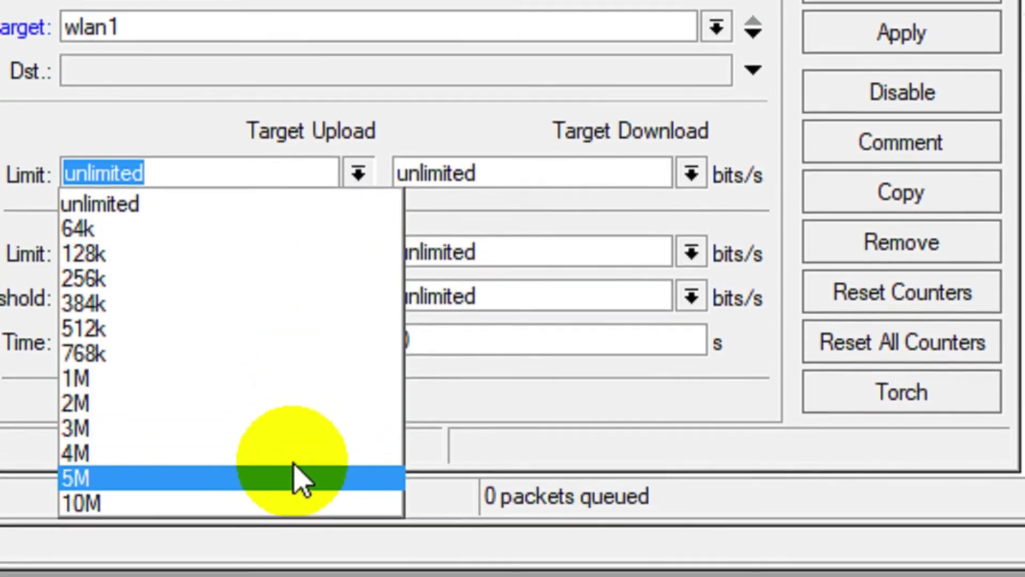
click(298, 481)
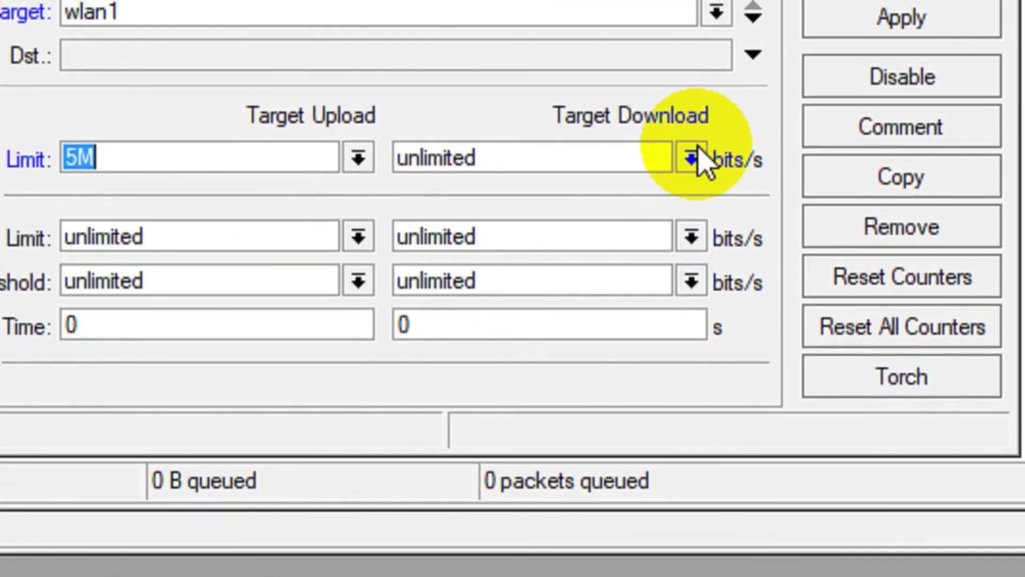
click(691, 145)
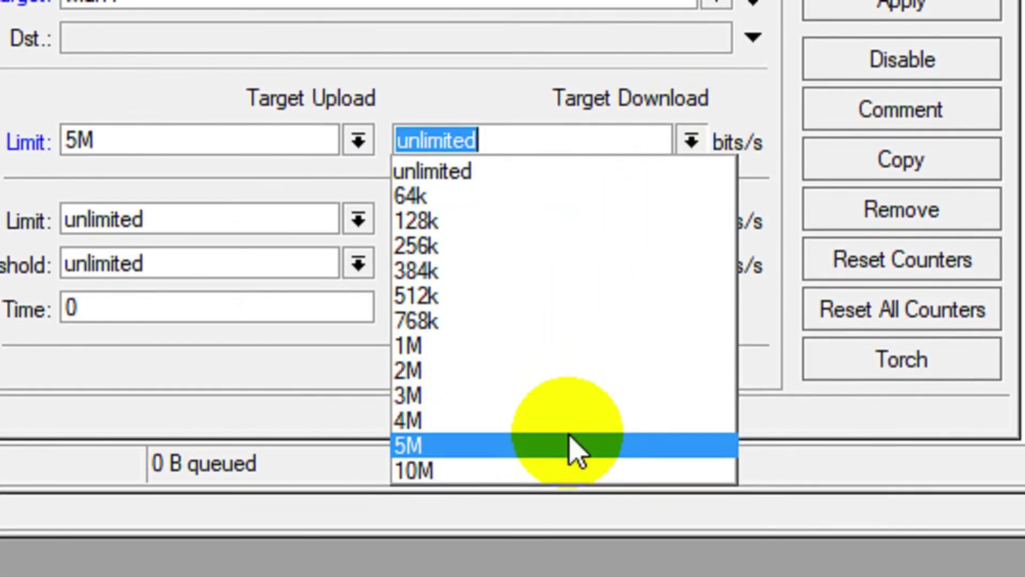
click(571, 462)
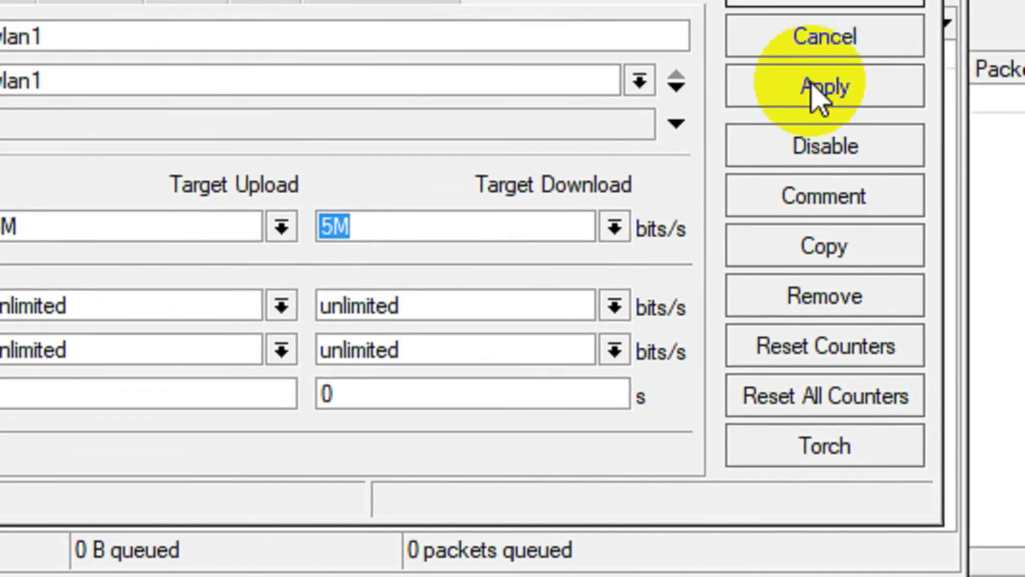
click(817, 99)
click(825, 3)
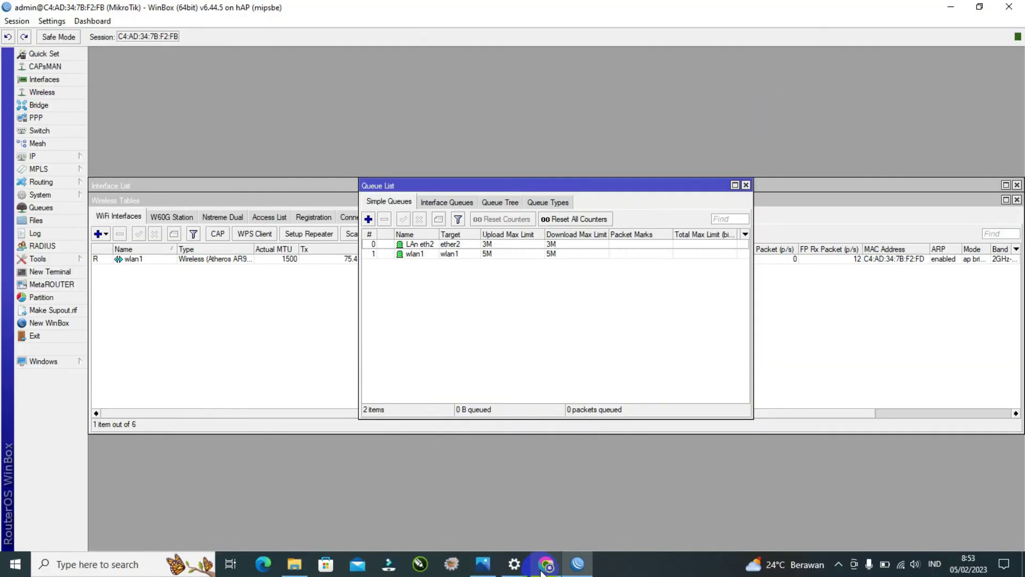
Step: Switch to Chrome and run a new Speedtest to check the limited Wi-Fi bandwidth
click(544, 567)
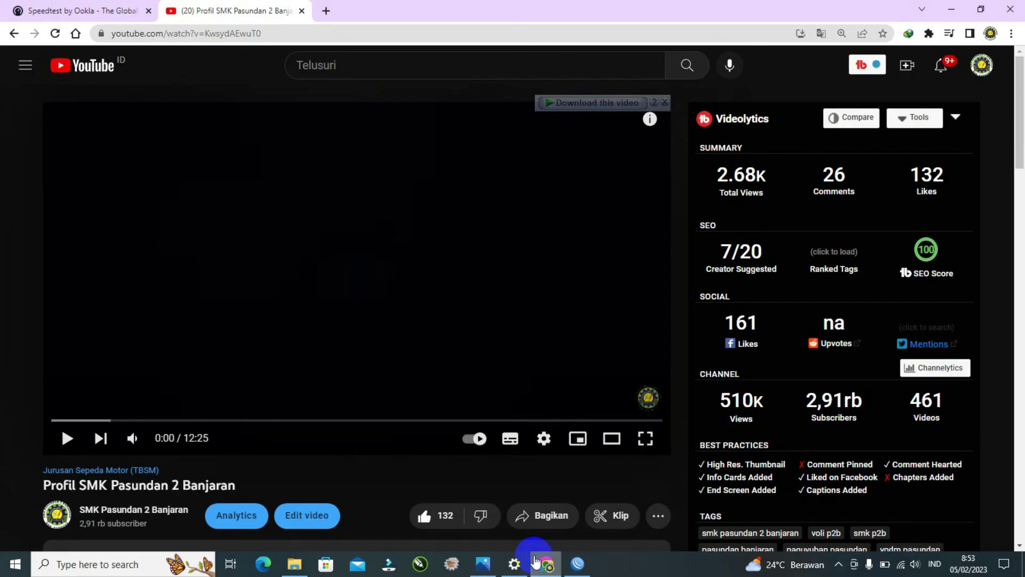
click(69, 5)
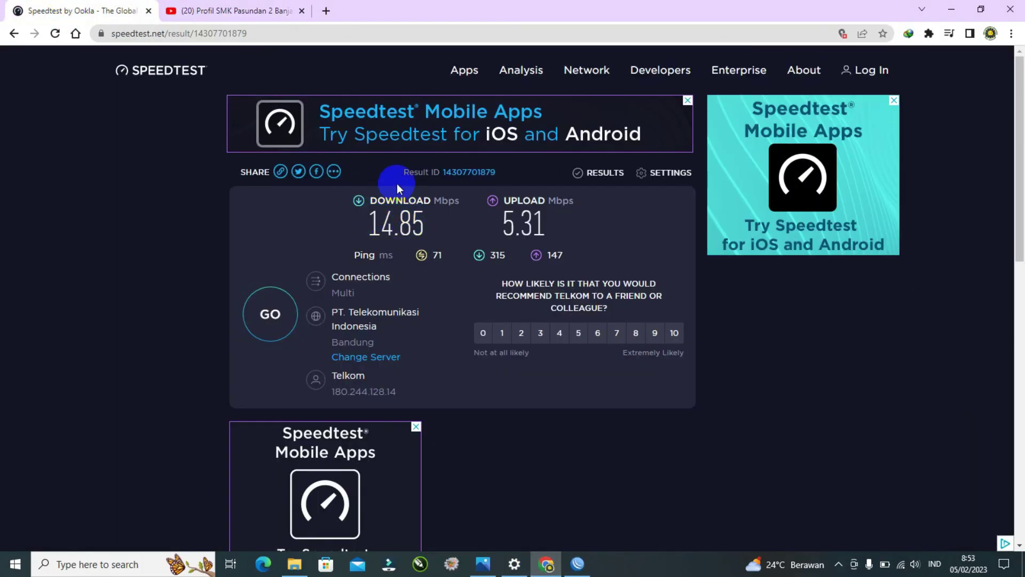
click(279, 324)
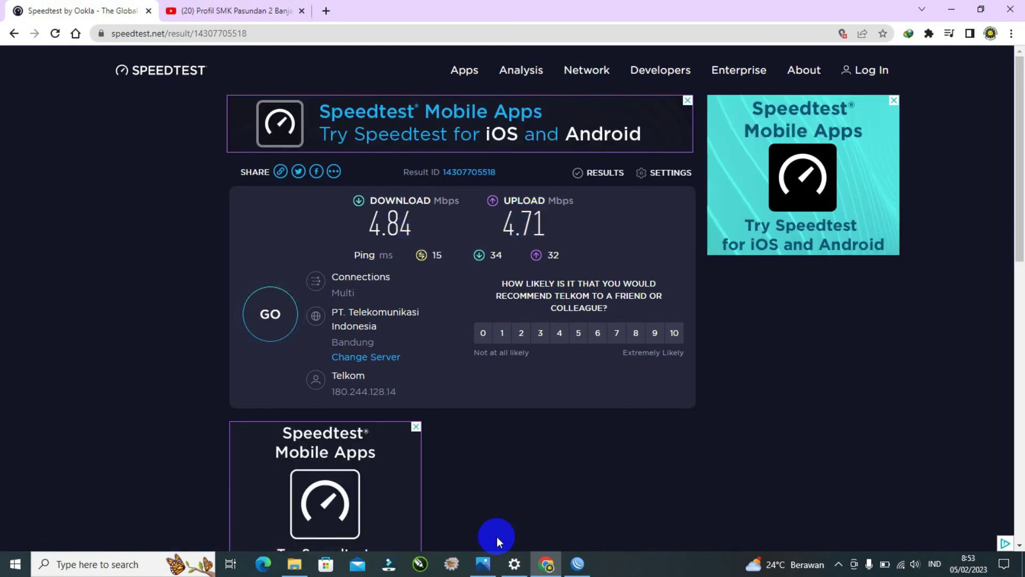
Step: Switch back to WinBox and remove the wlan1 simple queue
click(575, 566)
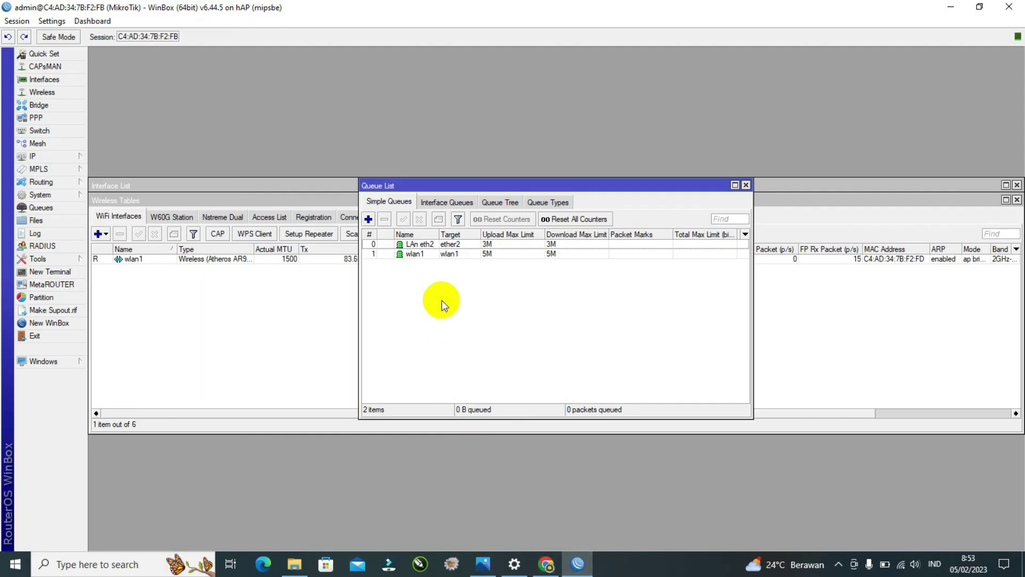
click(417, 256)
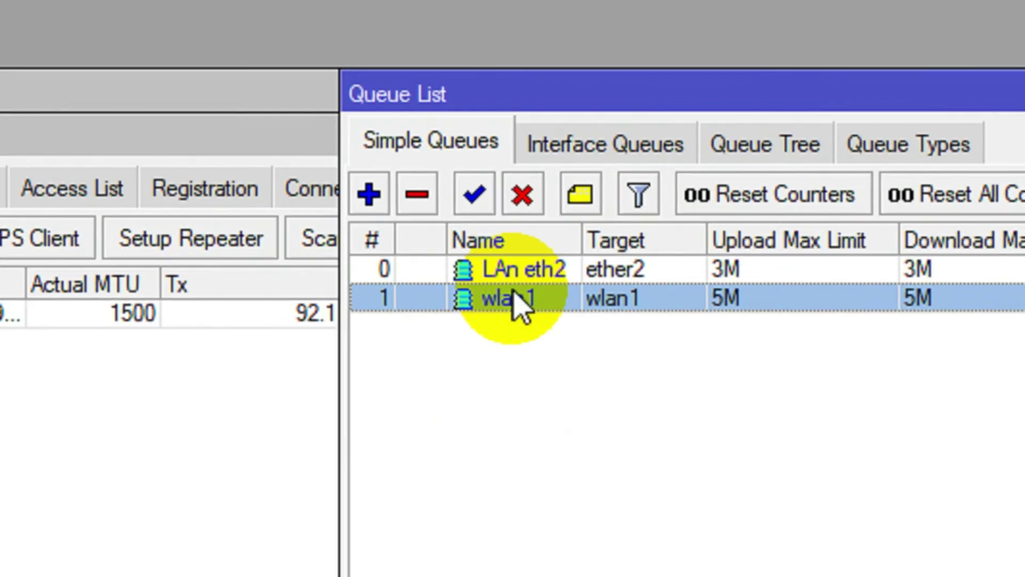
click(419, 201)
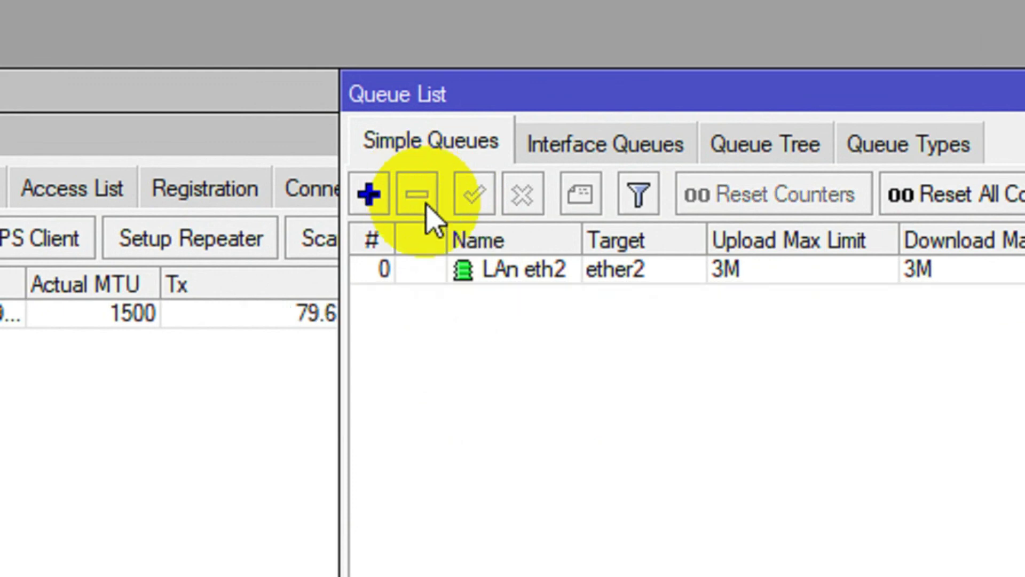
Step: Set the LAn eth2 queue's maximum upload and download limits to 10M each and save the change
click(476, 270)
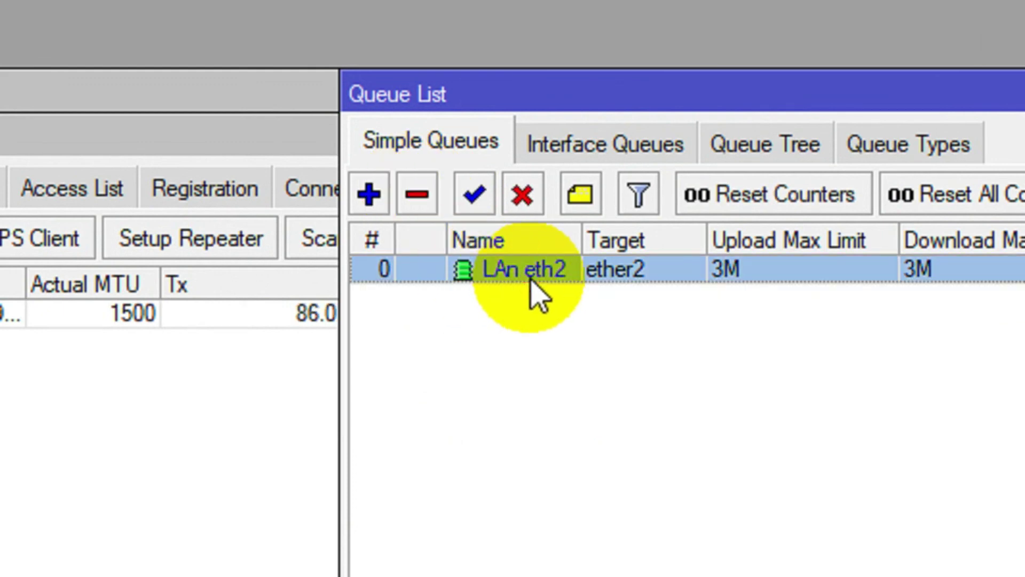
double_click(532, 282)
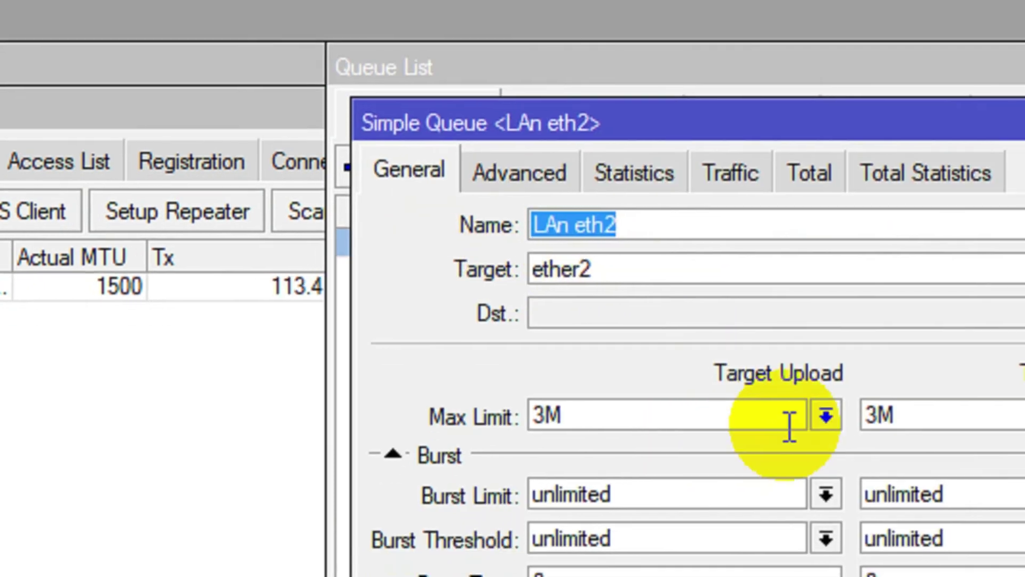
click(826, 416)
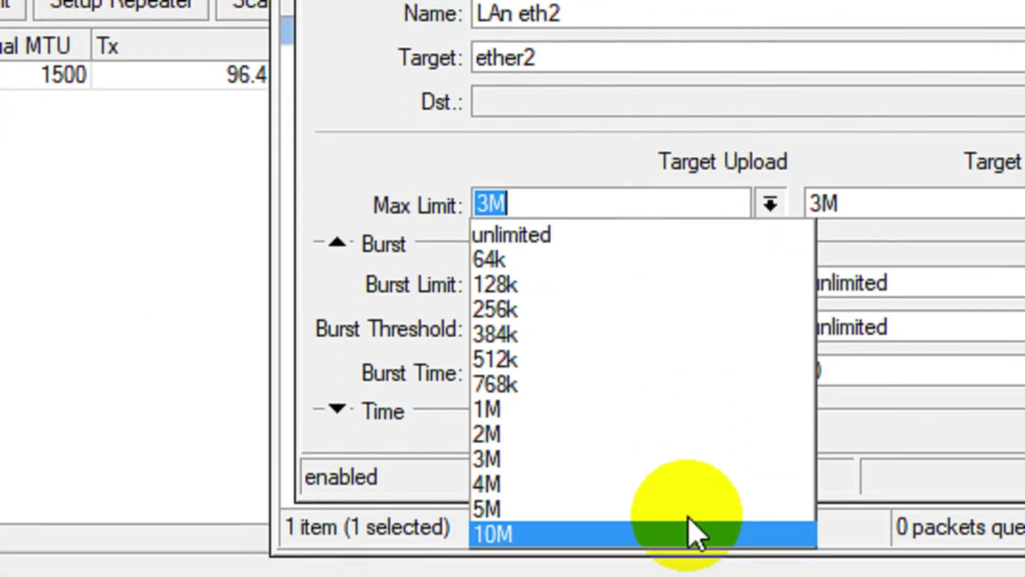
click(691, 533)
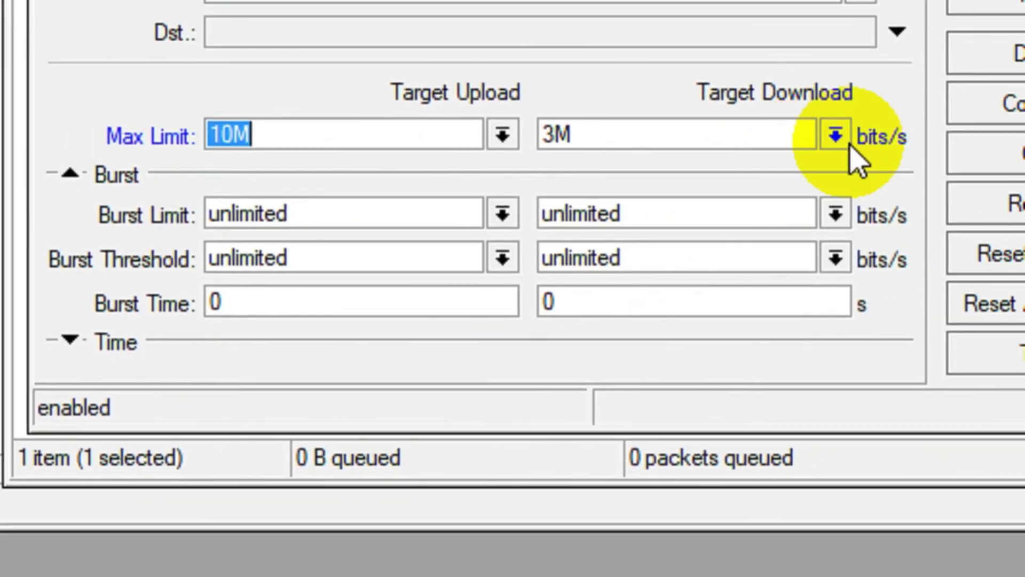
click(835, 138)
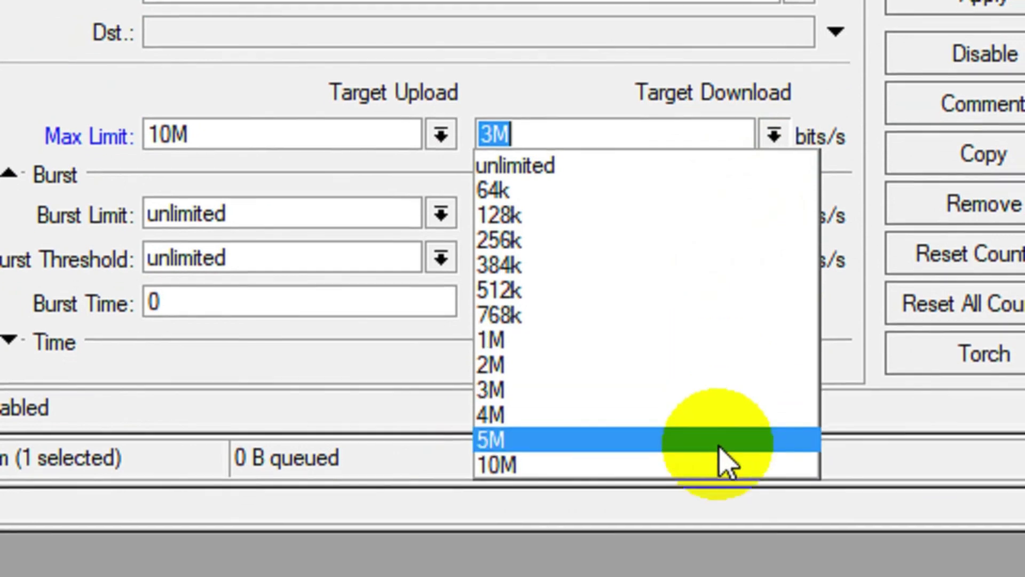
click(724, 467)
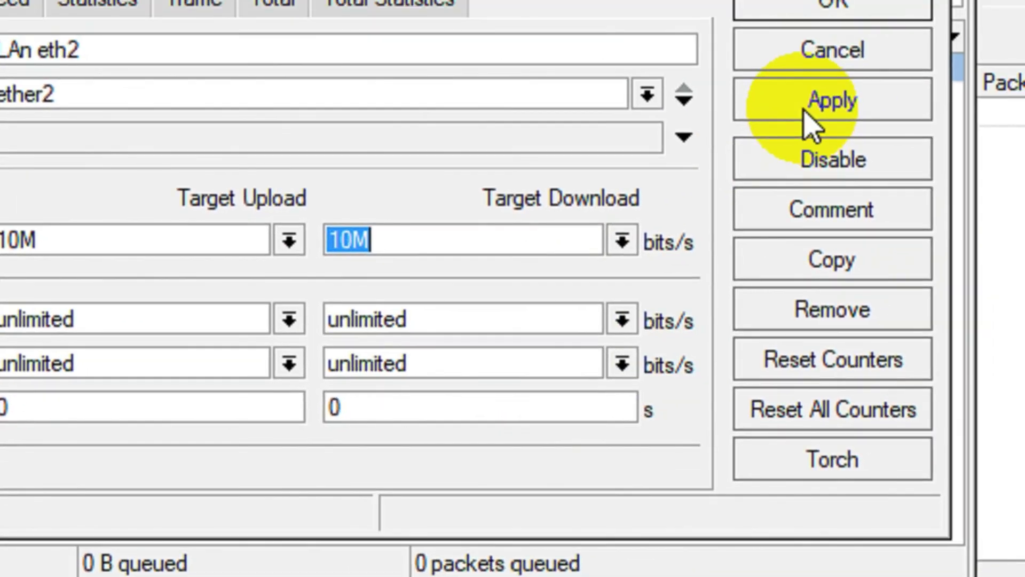
click(830, 8)
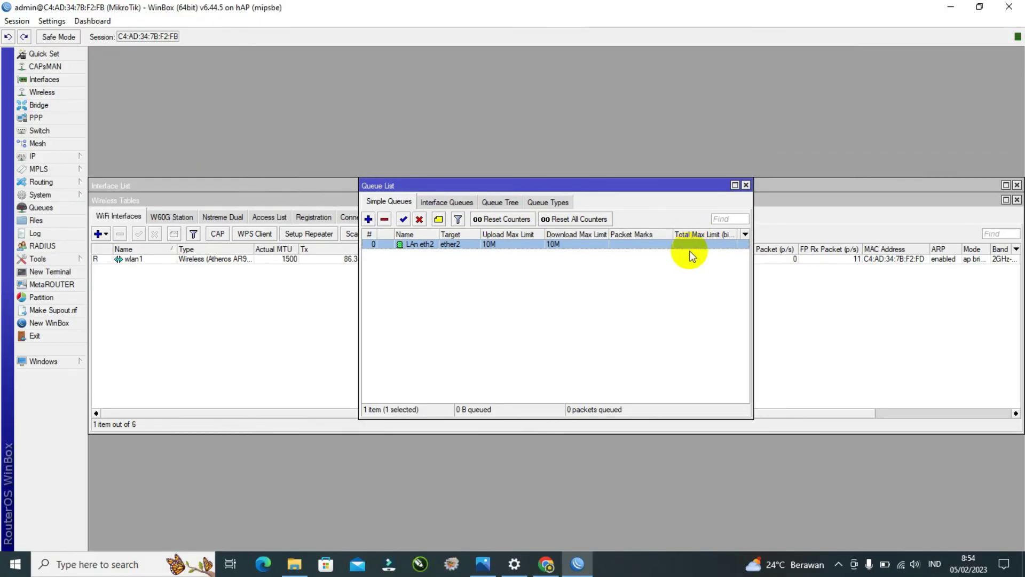
Step: Close the Queue List, Wireless Tables and Interface List windows
click(746, 185)
click(1016, 201)
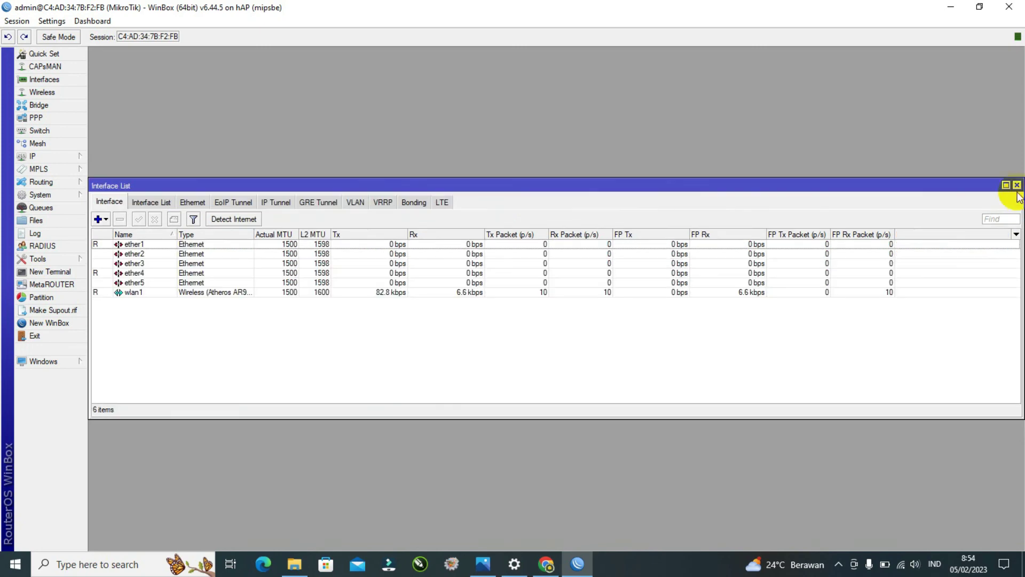
click(1016, 184)
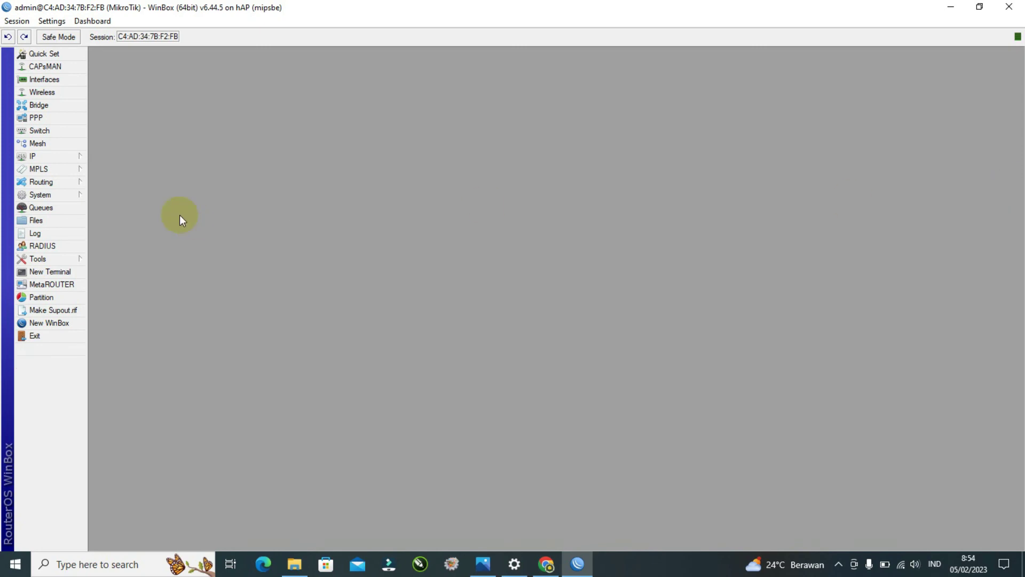